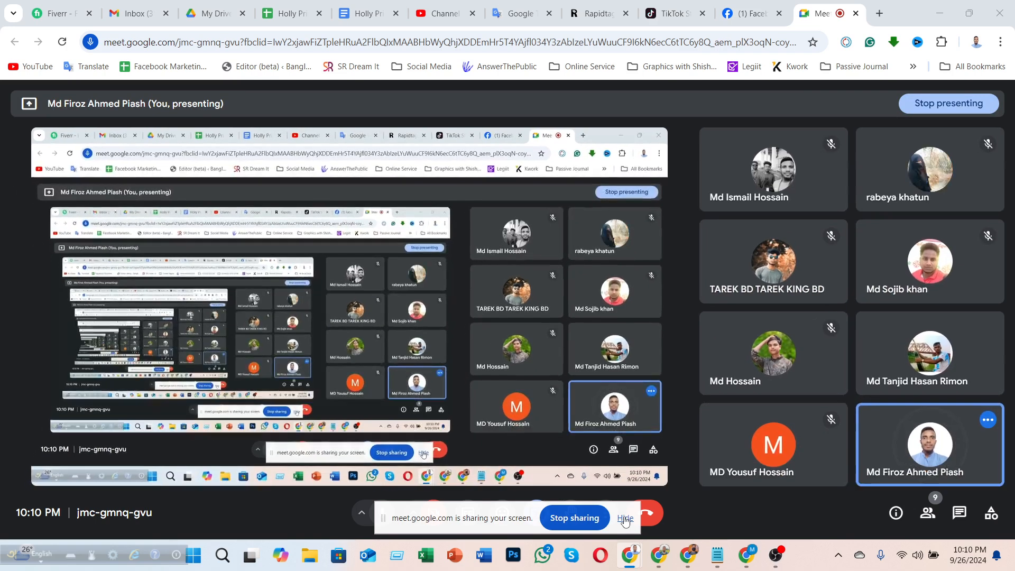
- Hide the screen-sharing notice, minimize the meeting window, switch to Photoshop and open the recent file YouTube SEO.psd
click(625, 519)
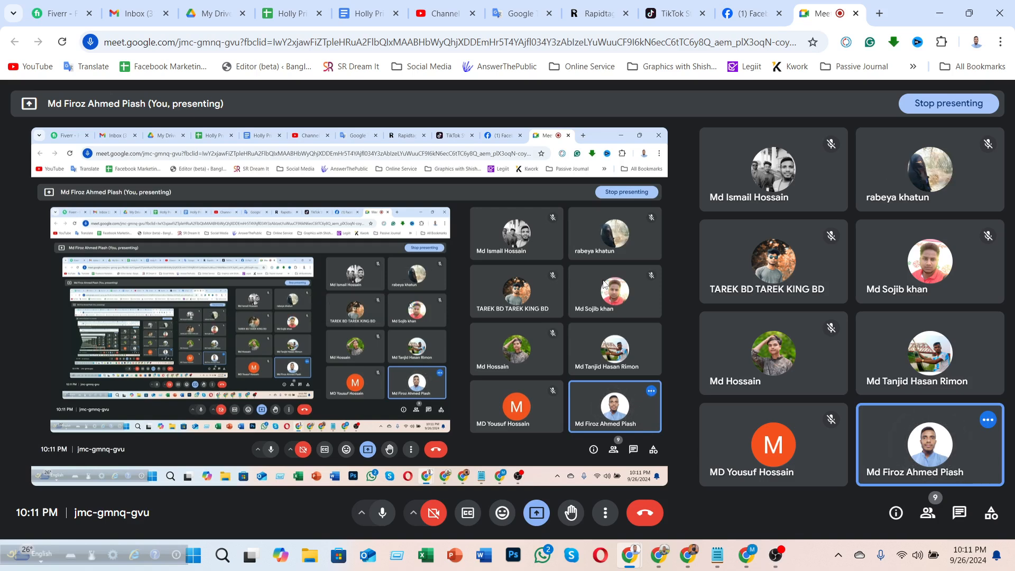
click(939, 14)
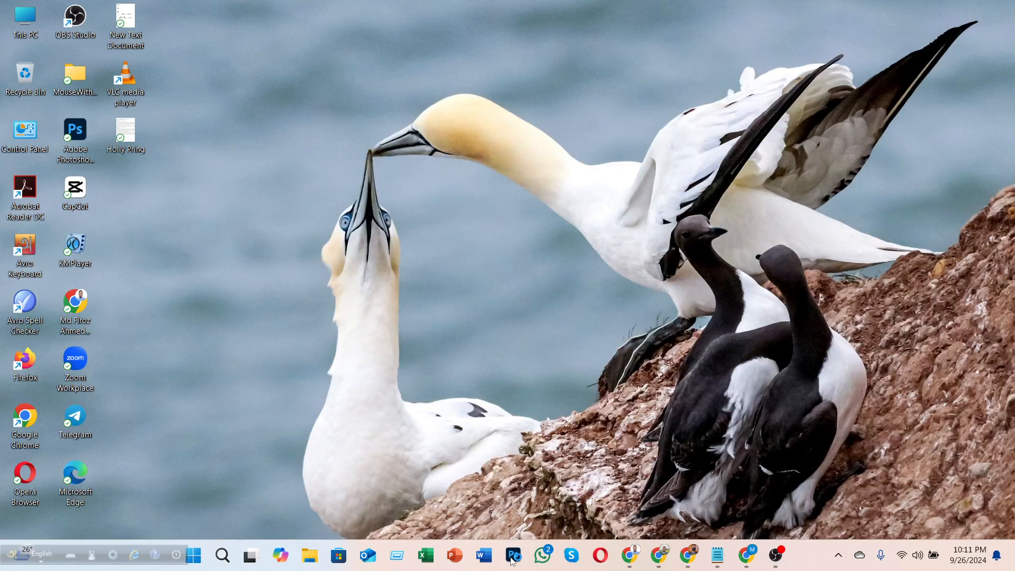
click(512, 556)
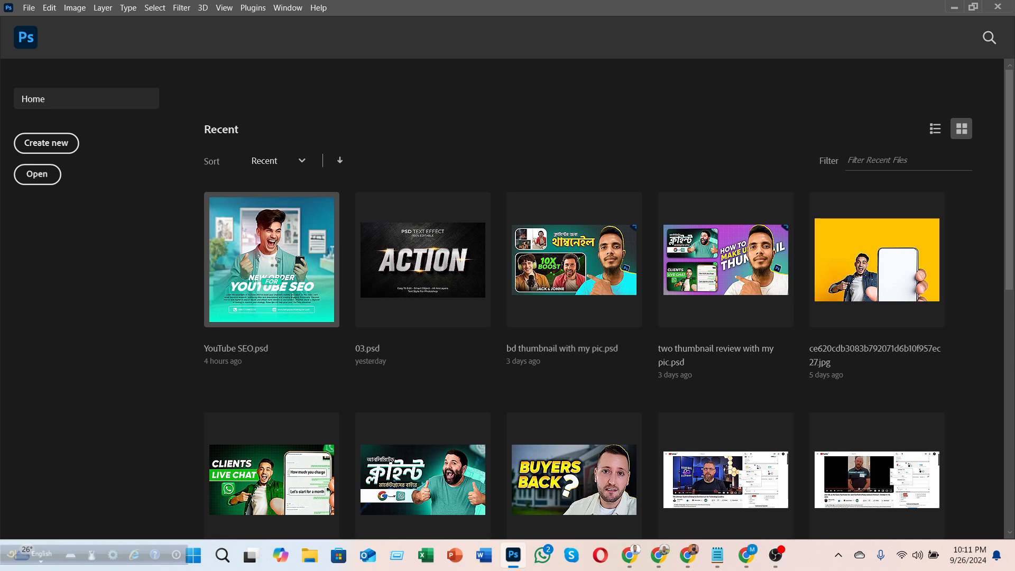
click(274, 262)
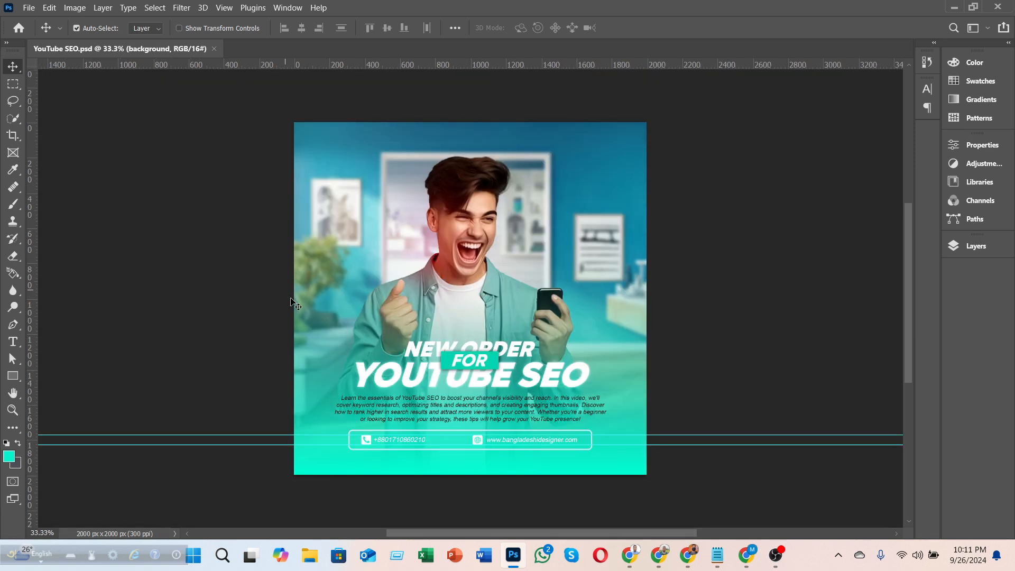
- Examine the layer structure by expanding and collapsing the contact, text and background groups
click(956, 246)
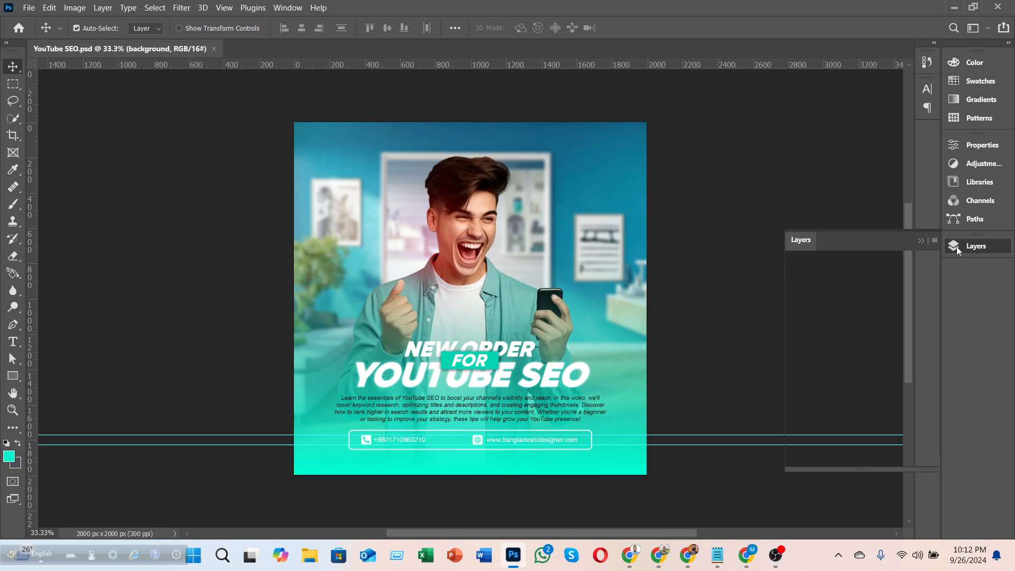
click(809, 317)
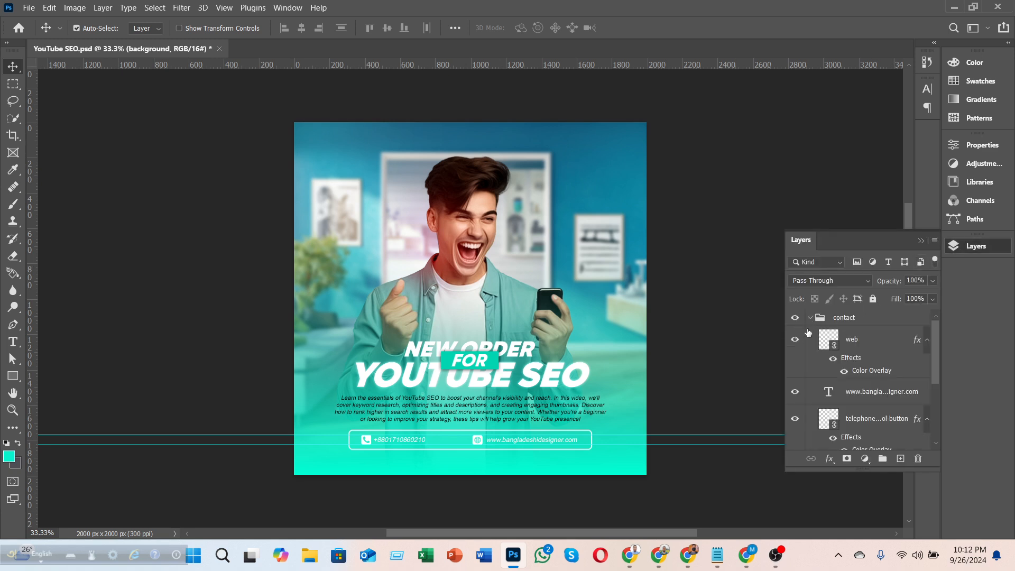
click(813, 319)
click(810, 318)
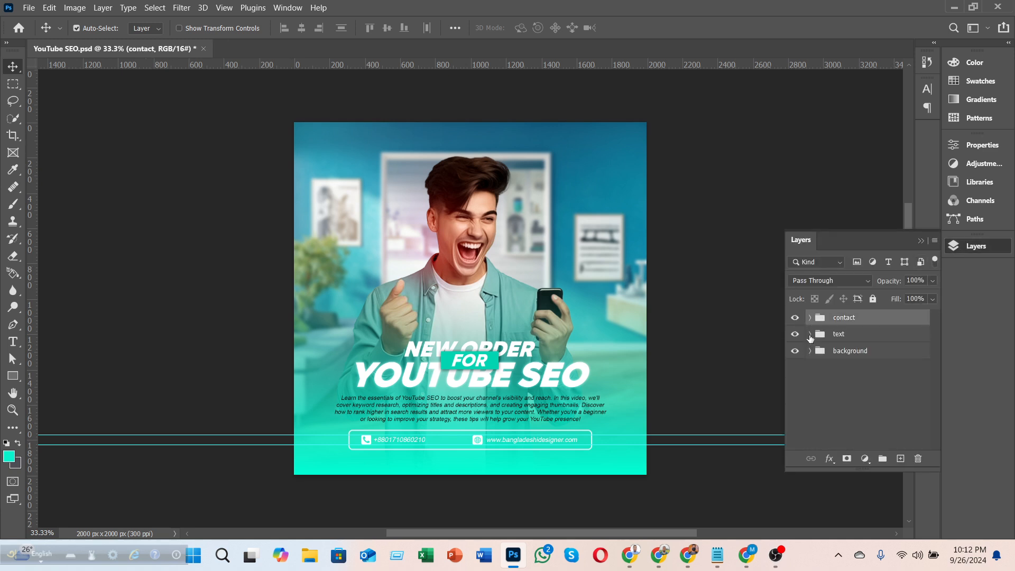
click(809, 334)
click(809, 334)
click(809, 351)
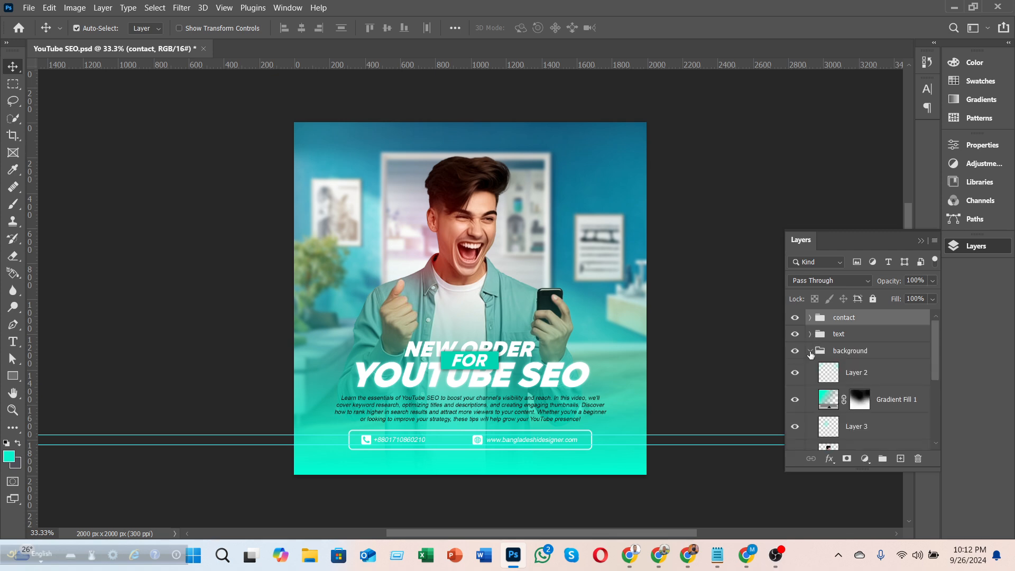
click(809, 351)
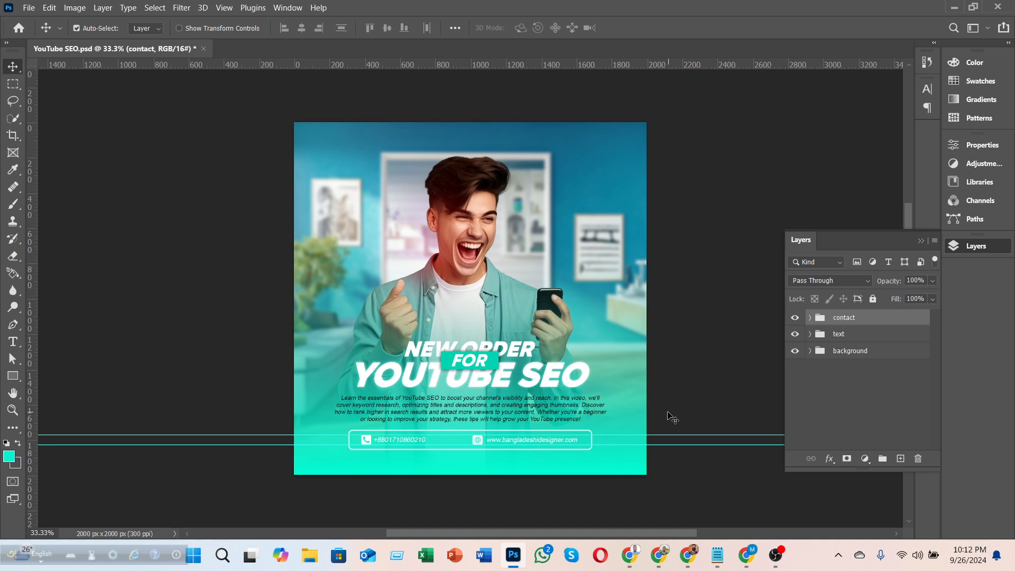
- Hide the guides and deselect the contact group to view the poster design without distractions
key(ctrl+semicolon)
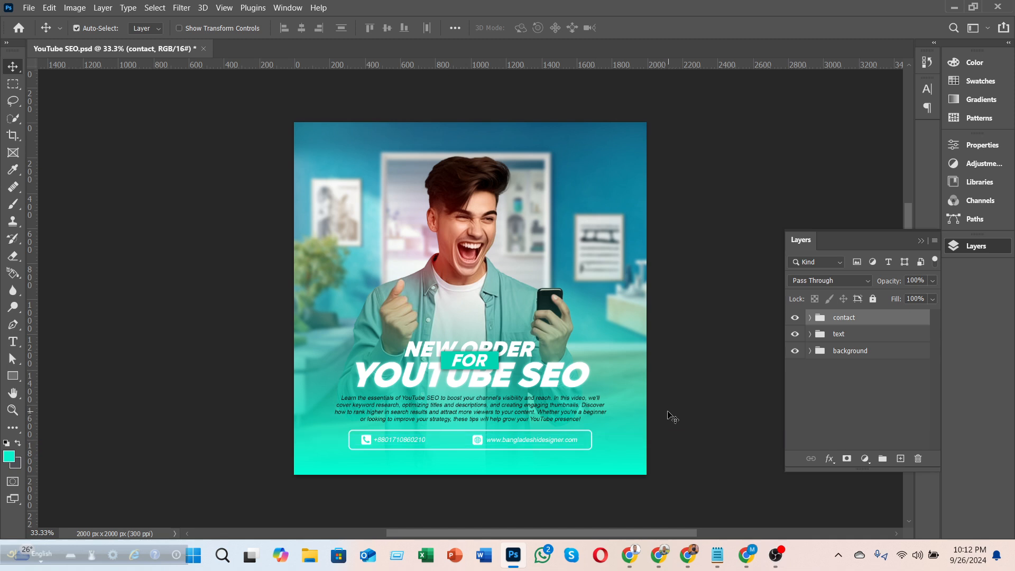
click(674, 369)
scroll(674, 369, up, 3)
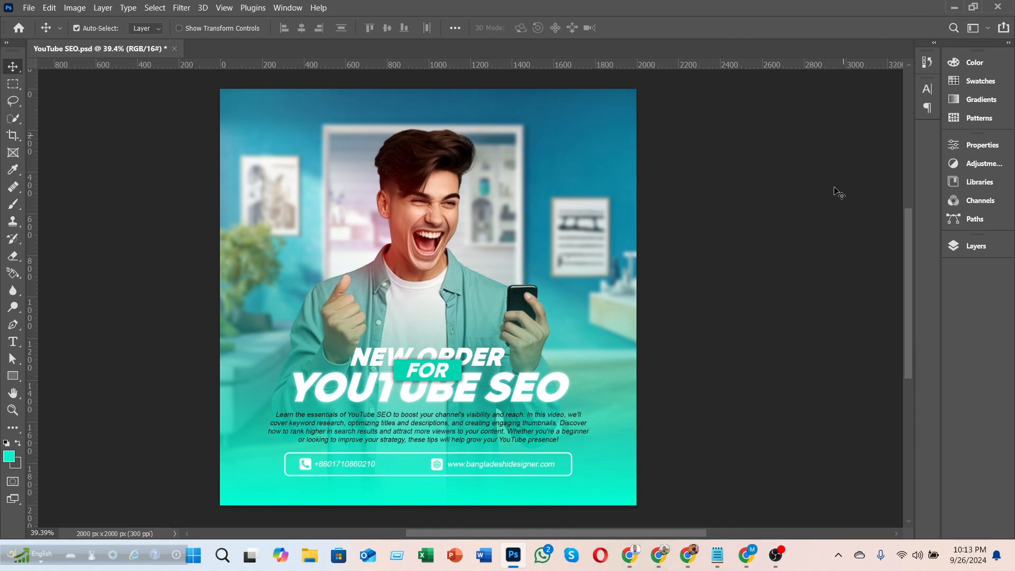
- Switch to the Opera browser and search the web for "indoor background"
click(603, 561)
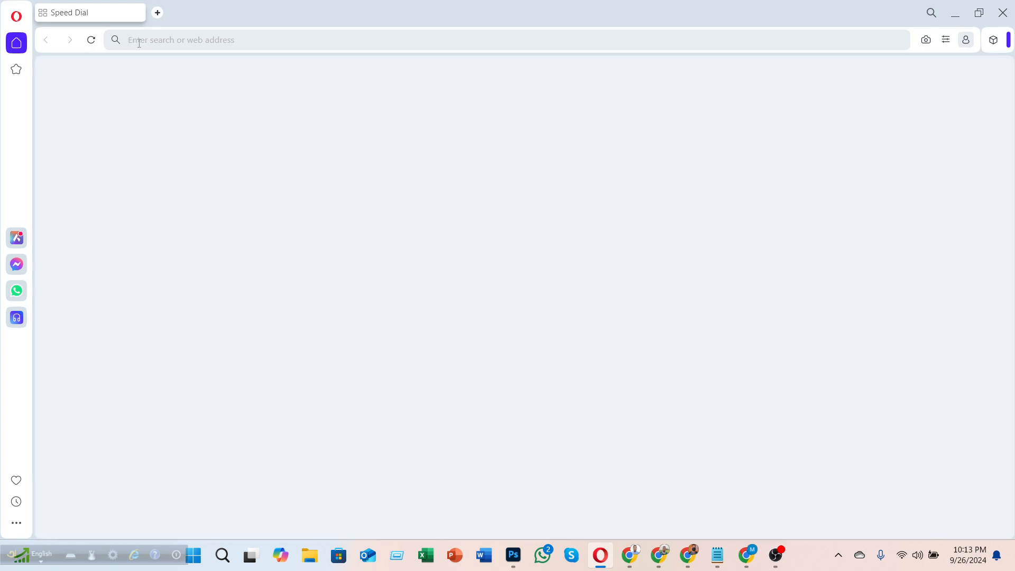
text(in)
key(BackSpace)
key(BackSpace)
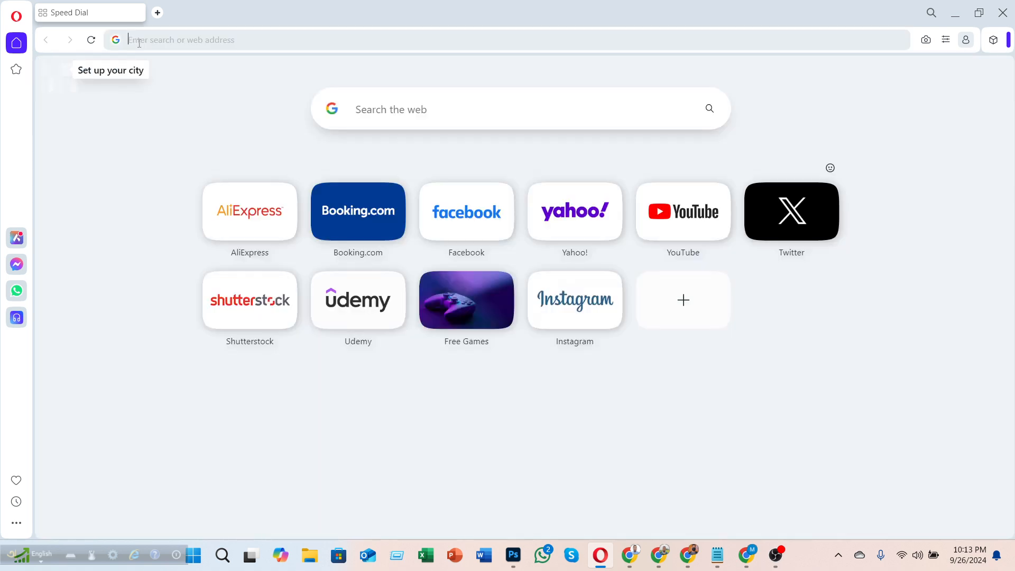
text(incd)
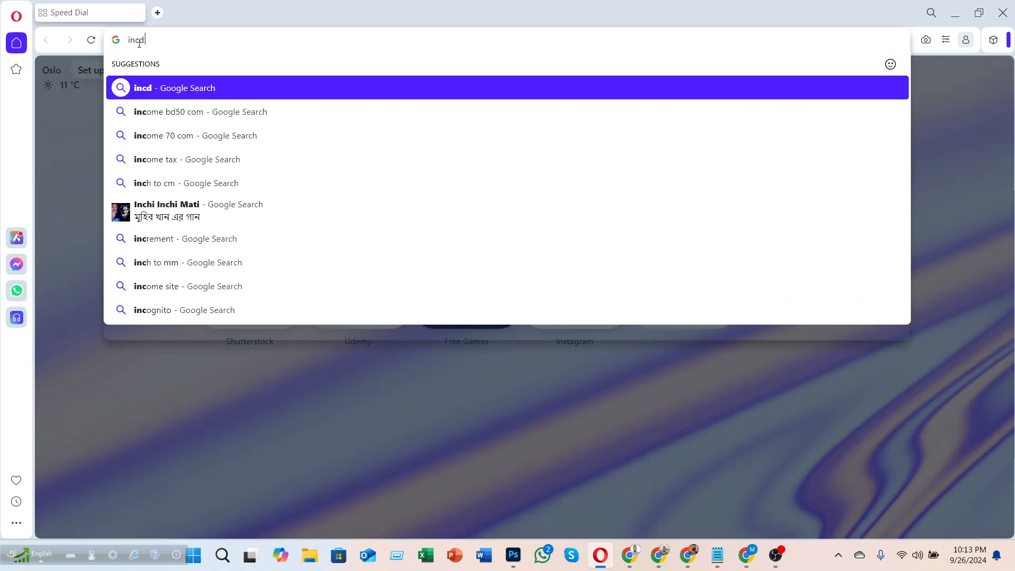
key(BackSpace)
key(BackSpace)
text(door)
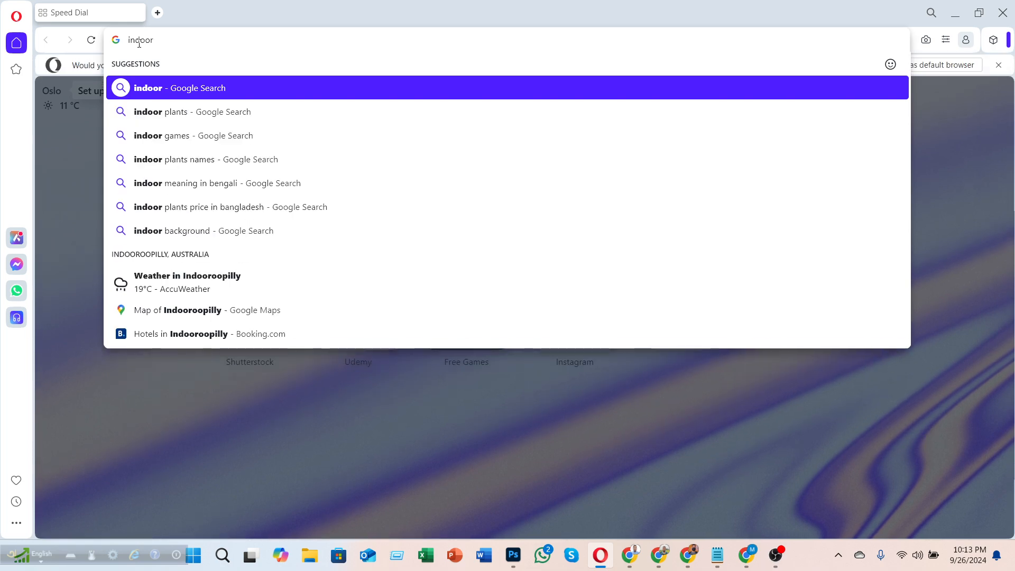
text( backgro)
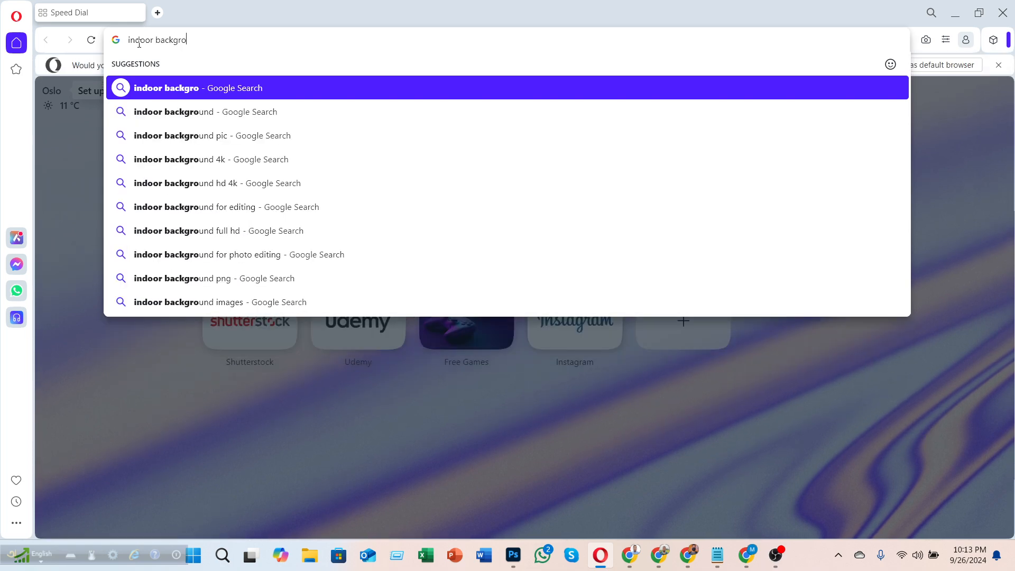
text(und)
key(Return)
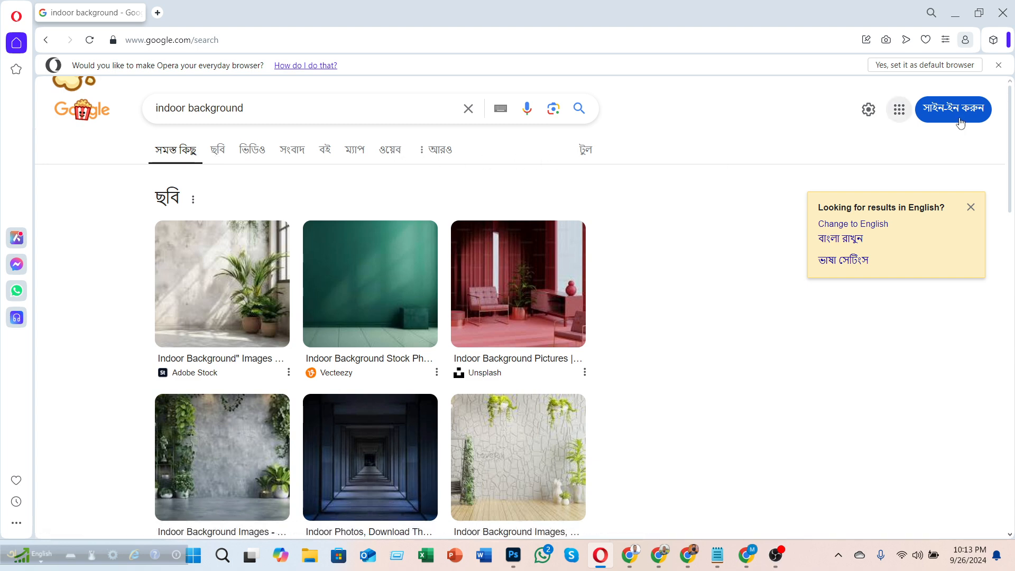
- Set Google's display language to English and return to the "indoor background" results in English
click(841, 262)
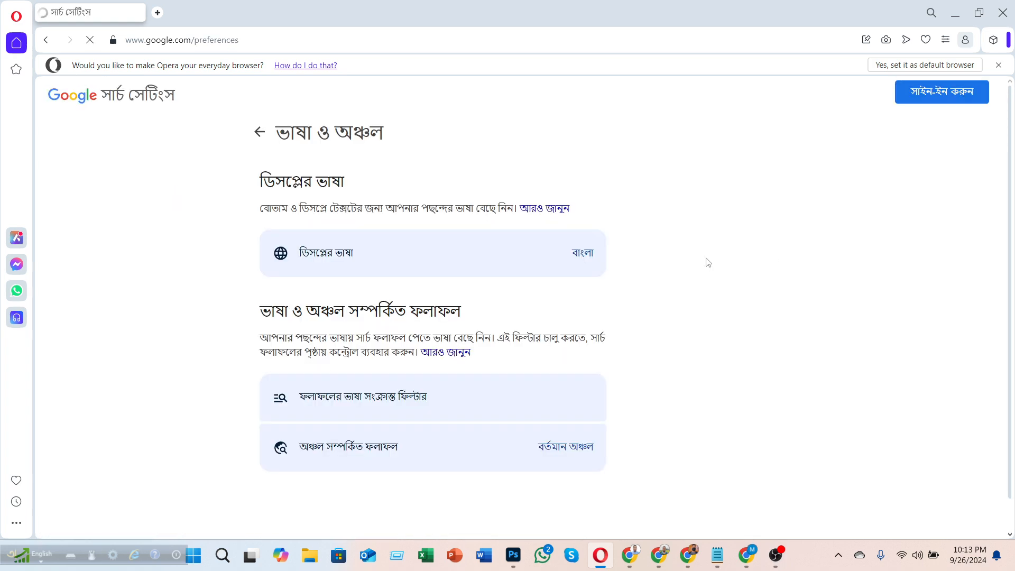
click(453, 264)
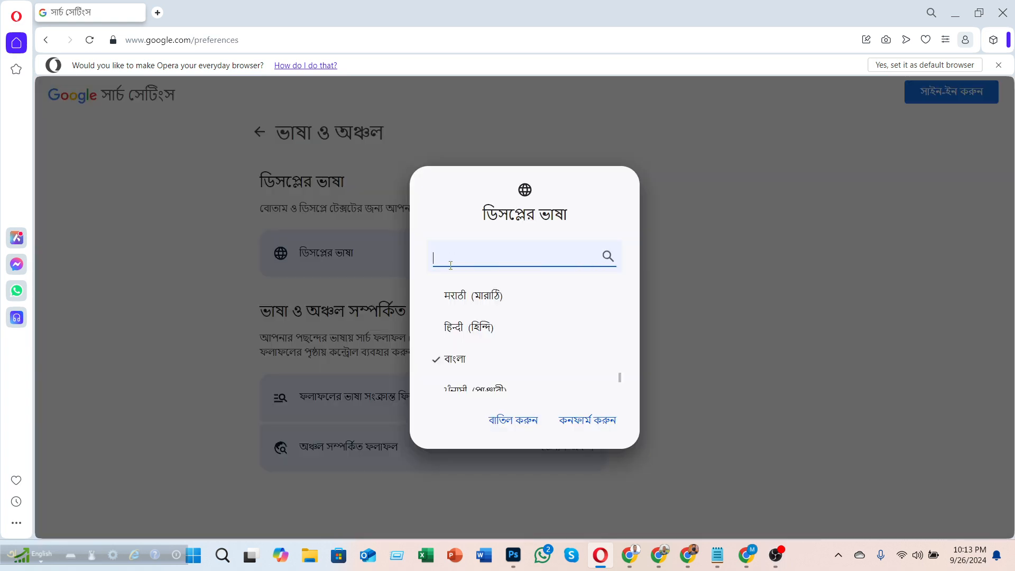
scroll(476, 338, down, 5)
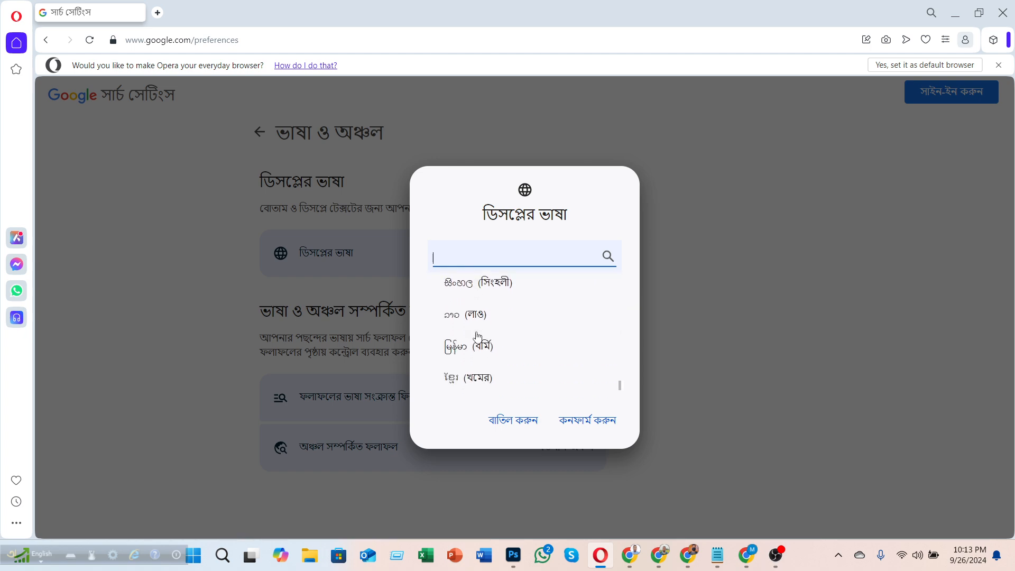
scroll(477, 336, down, 1)
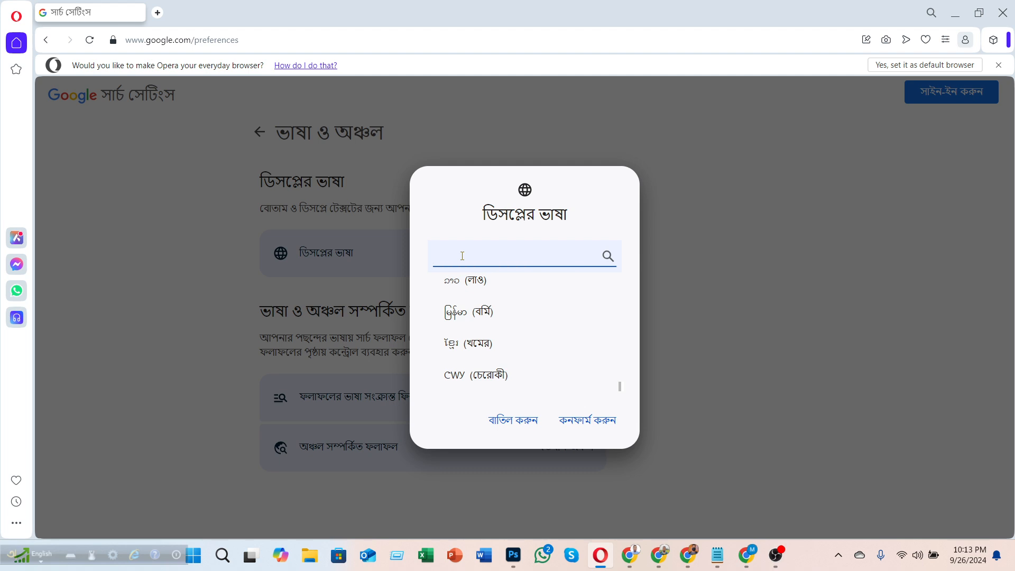
text(eng)
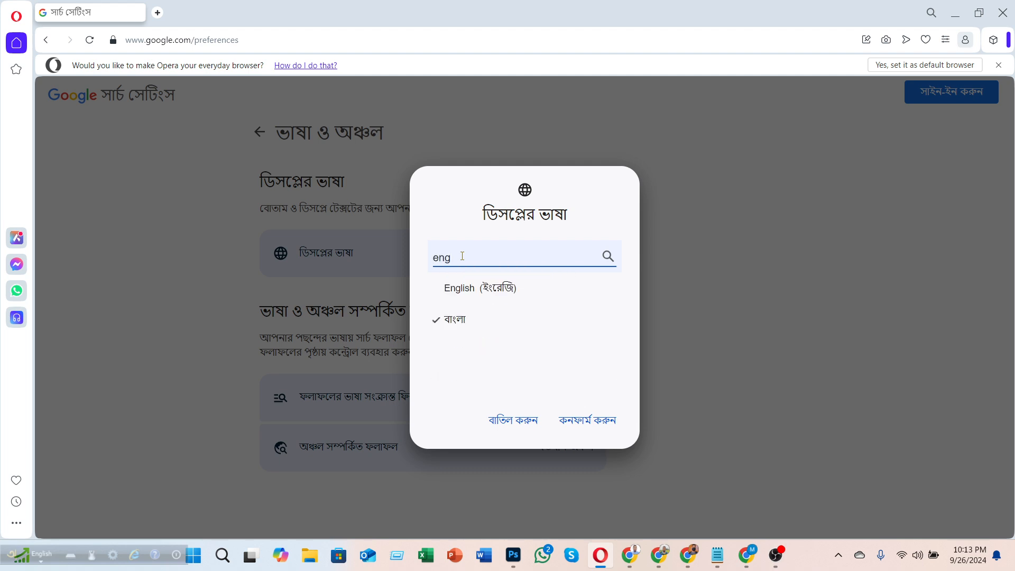
click(465, 296)
click(589, 428)
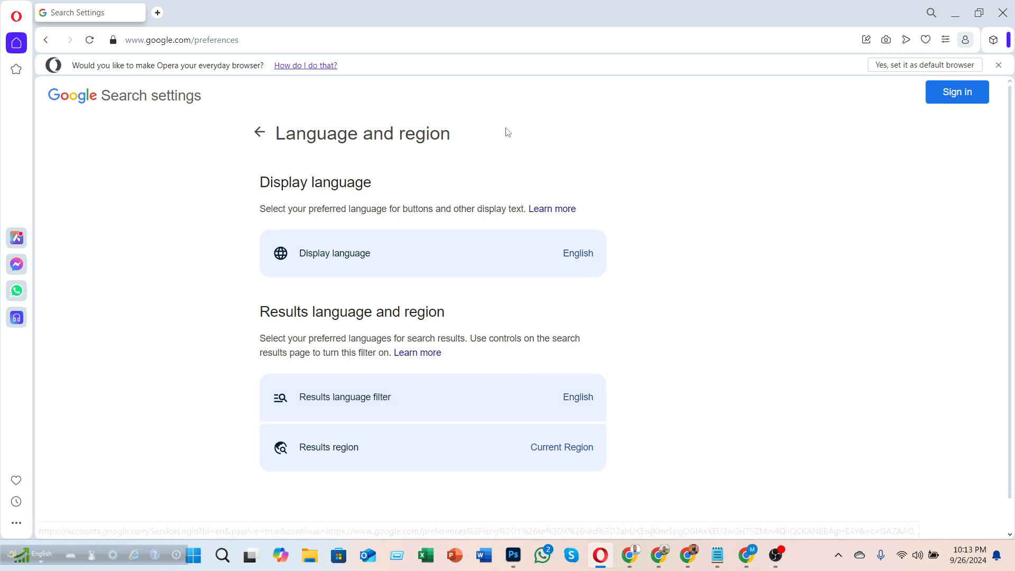
click(260, 134)
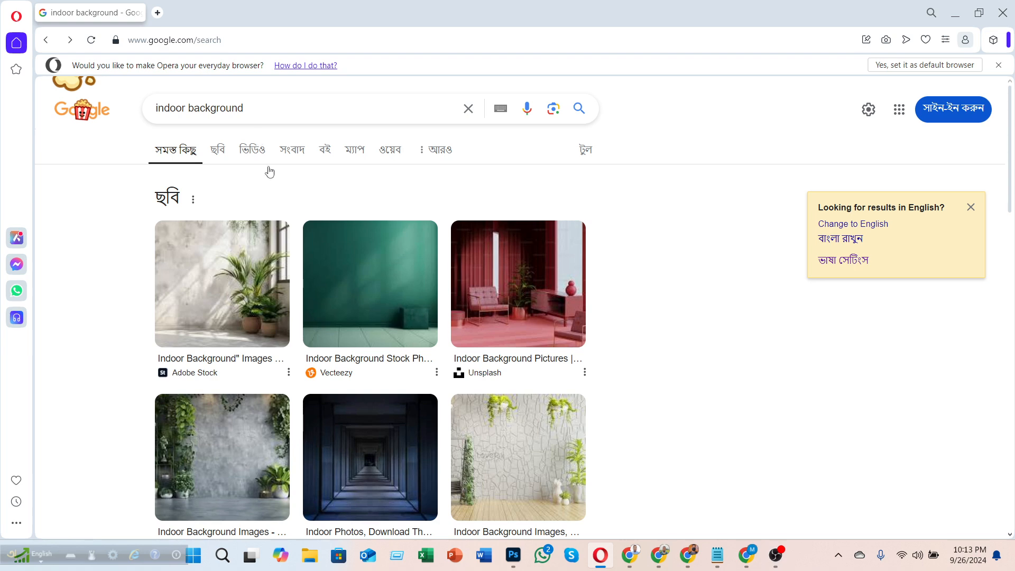
click(857, 226)
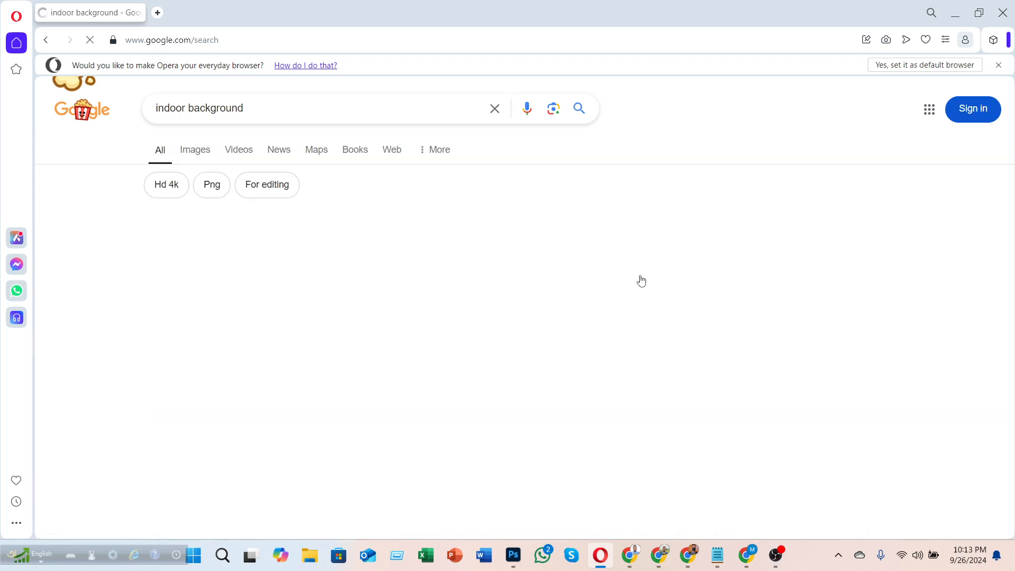
- Browse the image results for "indoor background", then return to Photoshop
click(201, 153)
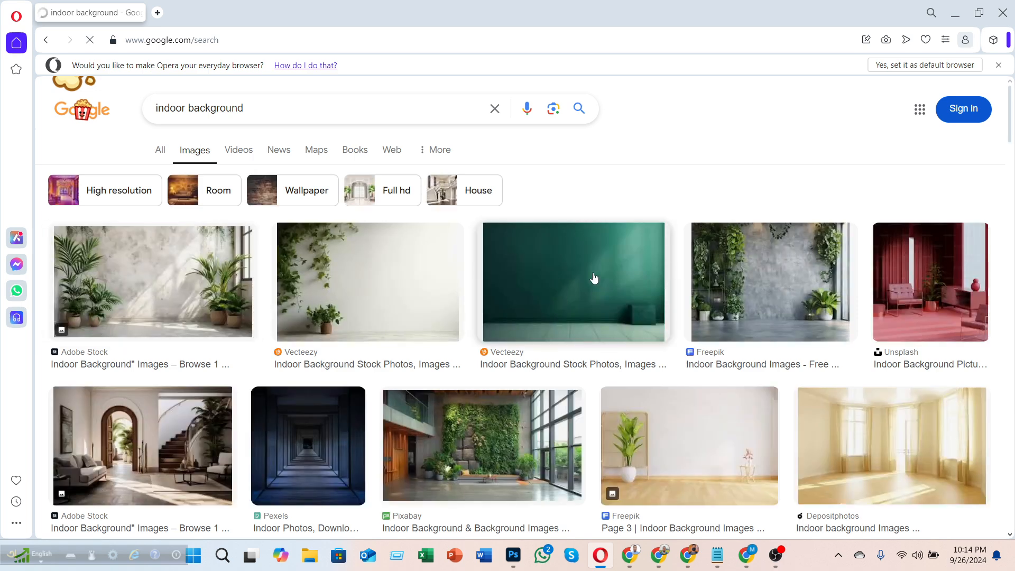
scroll(306, 410, down, 8)
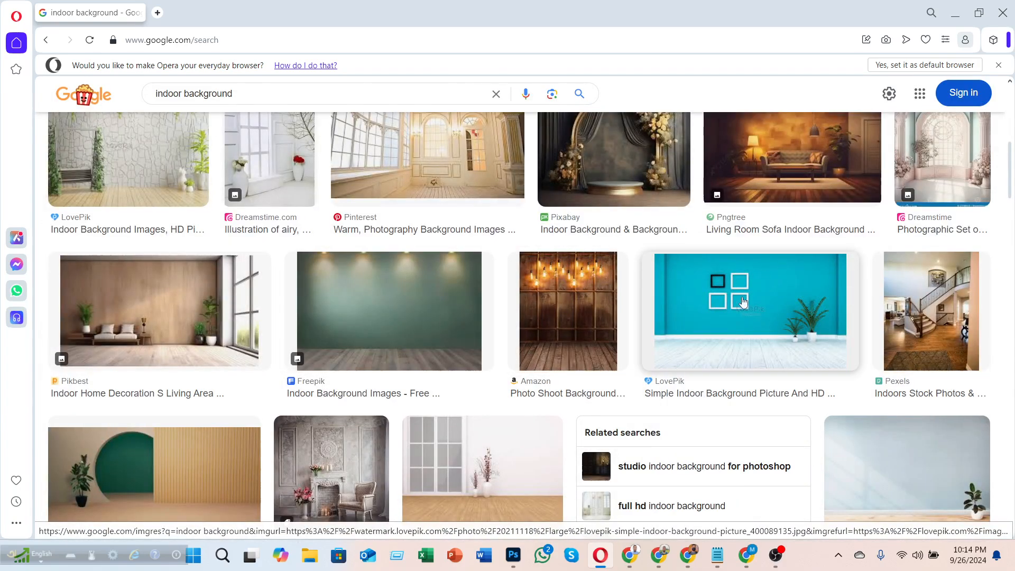
scroll(746, 317, down, 8)
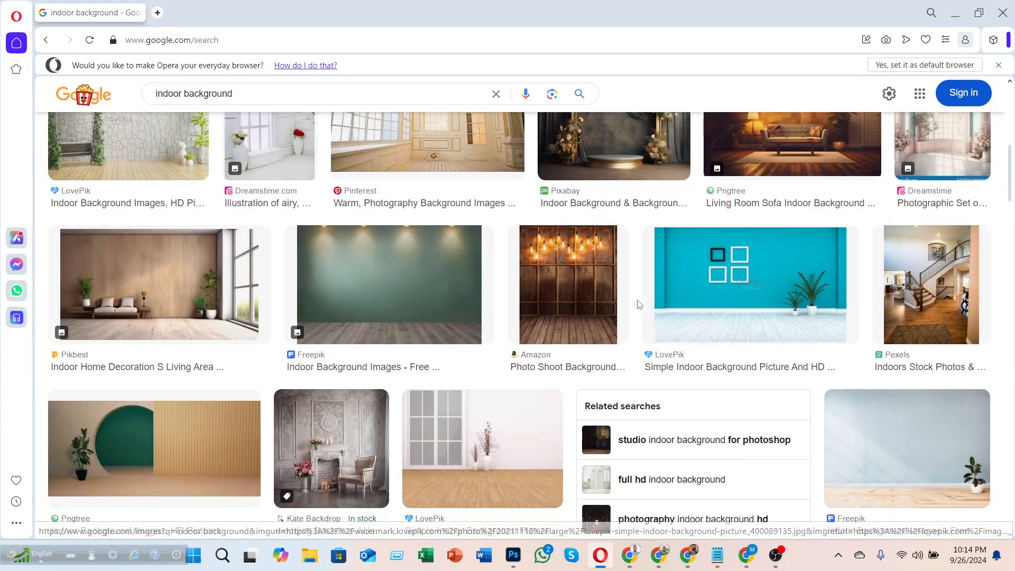
scroll(376, 291, down, 2)
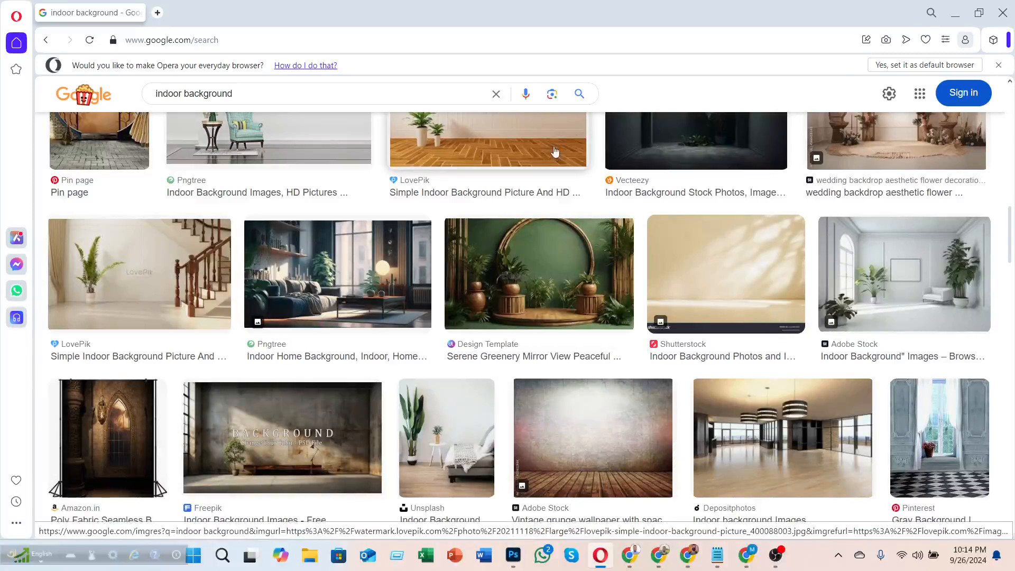
click(953, 15)
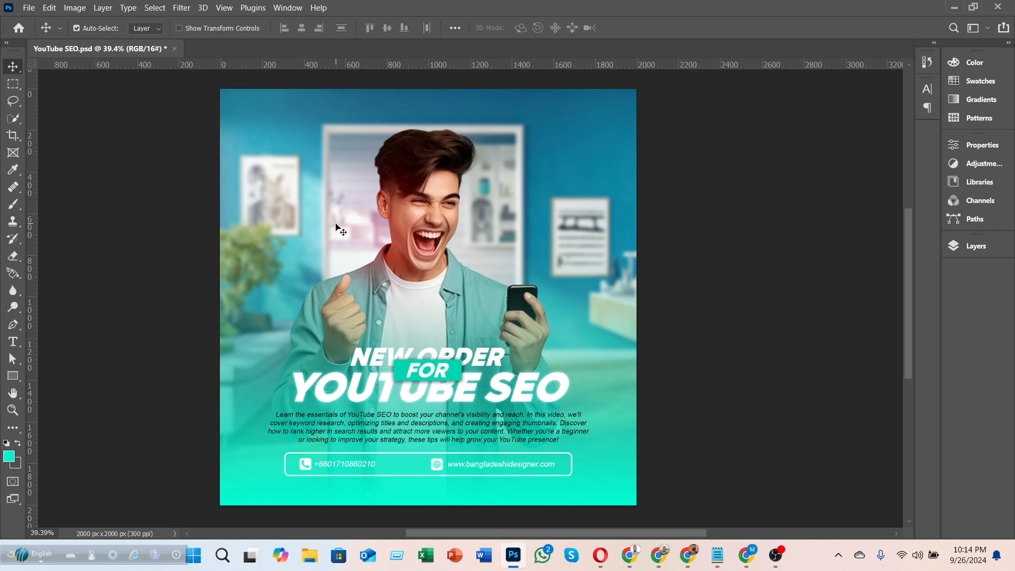
click(975, 246)
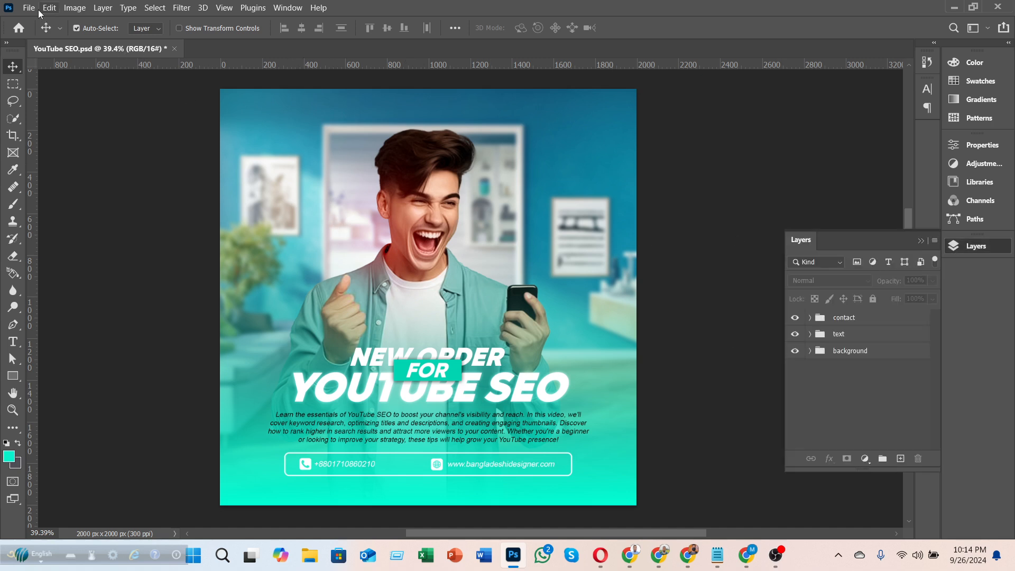
click(681, 219)
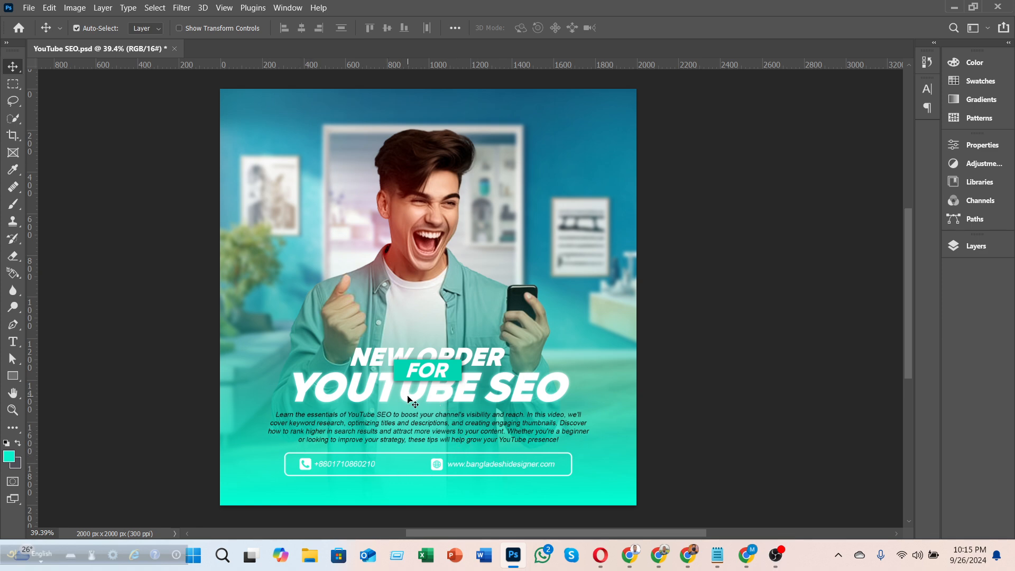
click(956, 100)
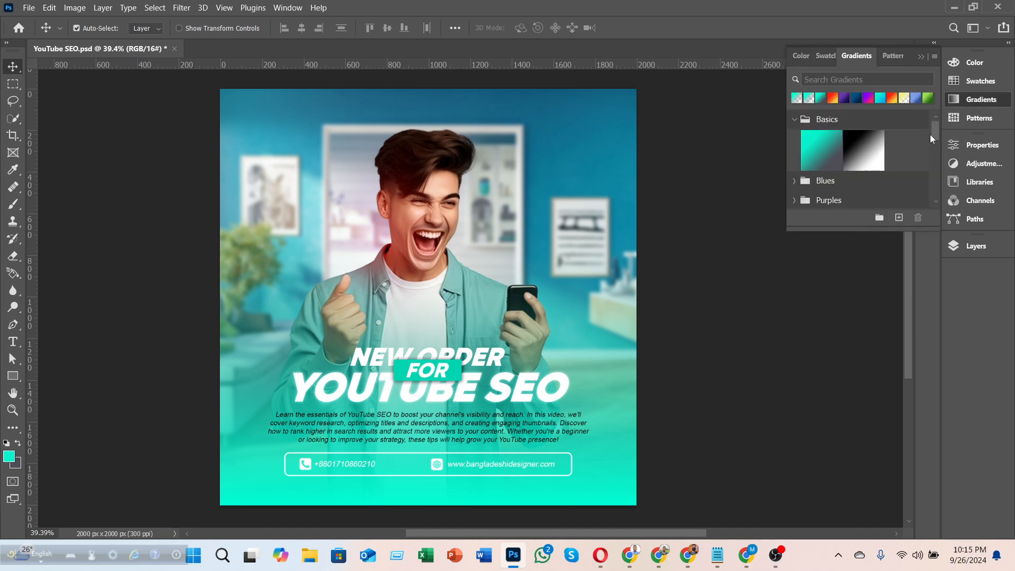
click(954, 100)
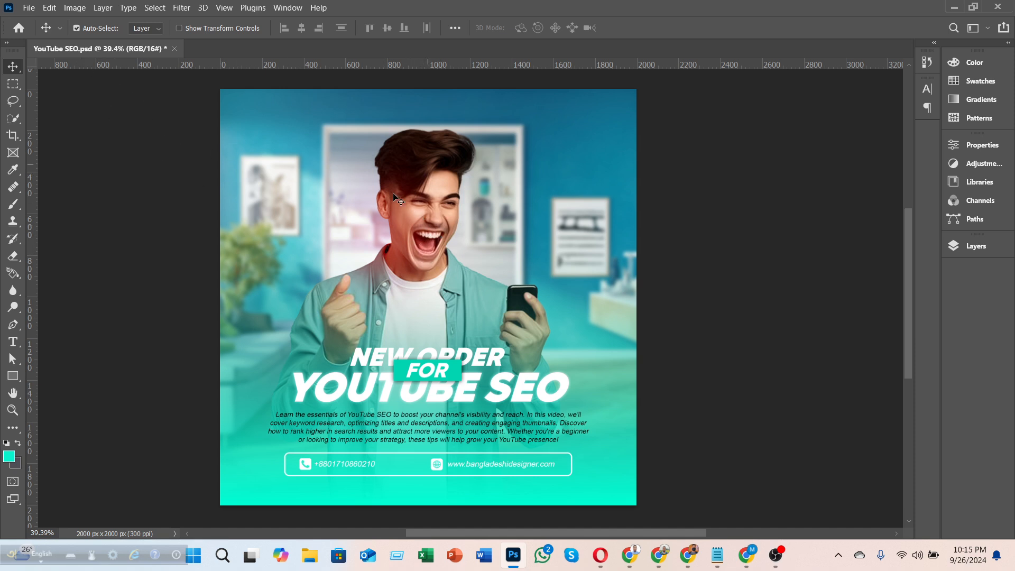
- Create a new 2000 x 2000 px document at 300 ppi, RGB 16 bit, with a white background
click(28, 8)
click(40, 25)
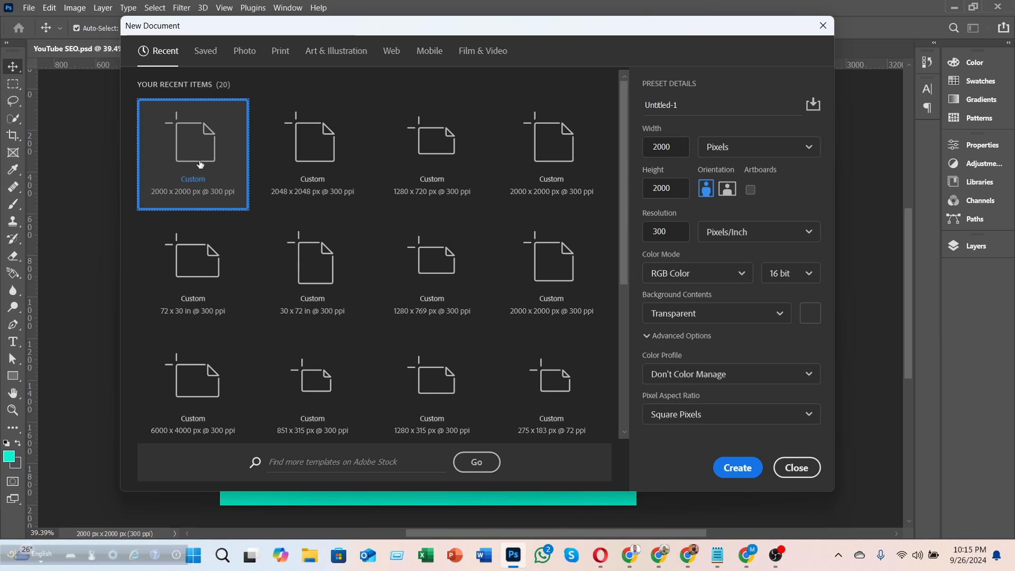
click(689, 103)
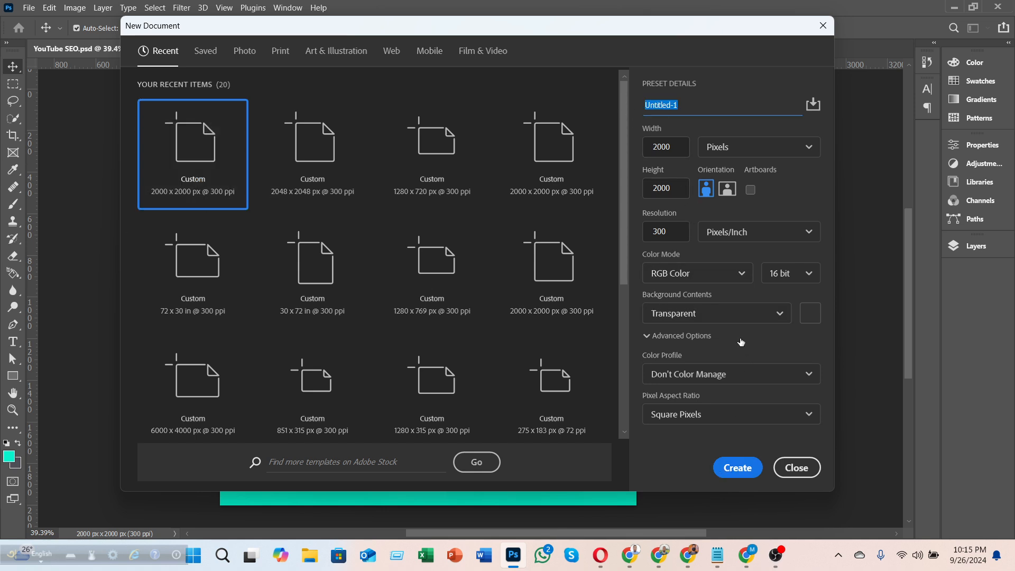
click(783, 314)
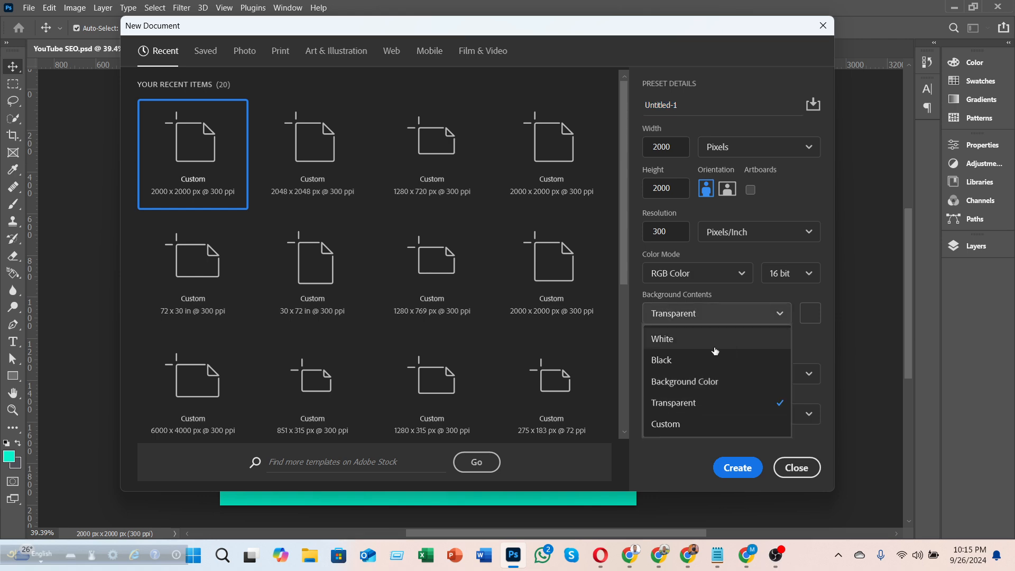
click(667, 340)
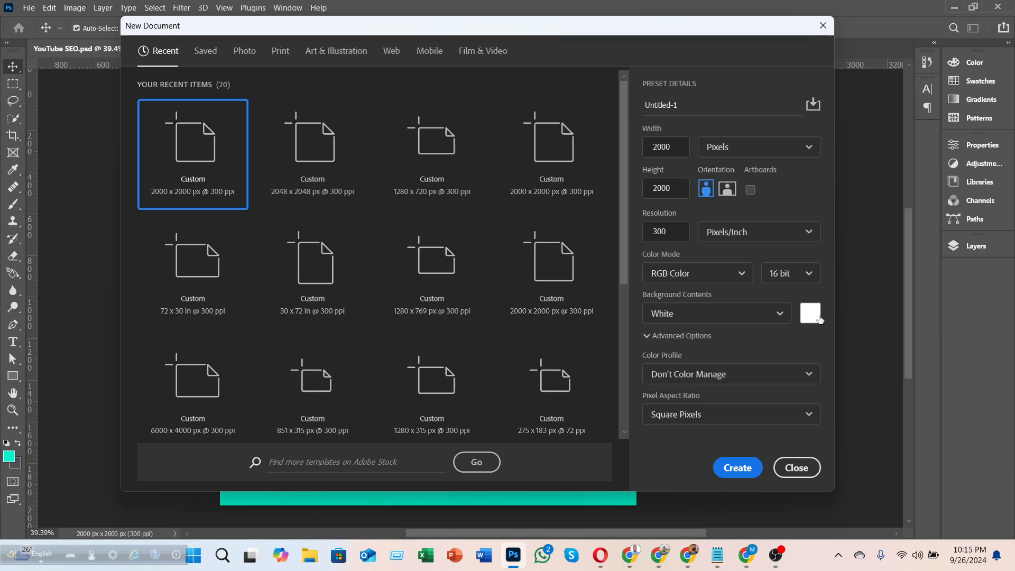
click(738, 467)
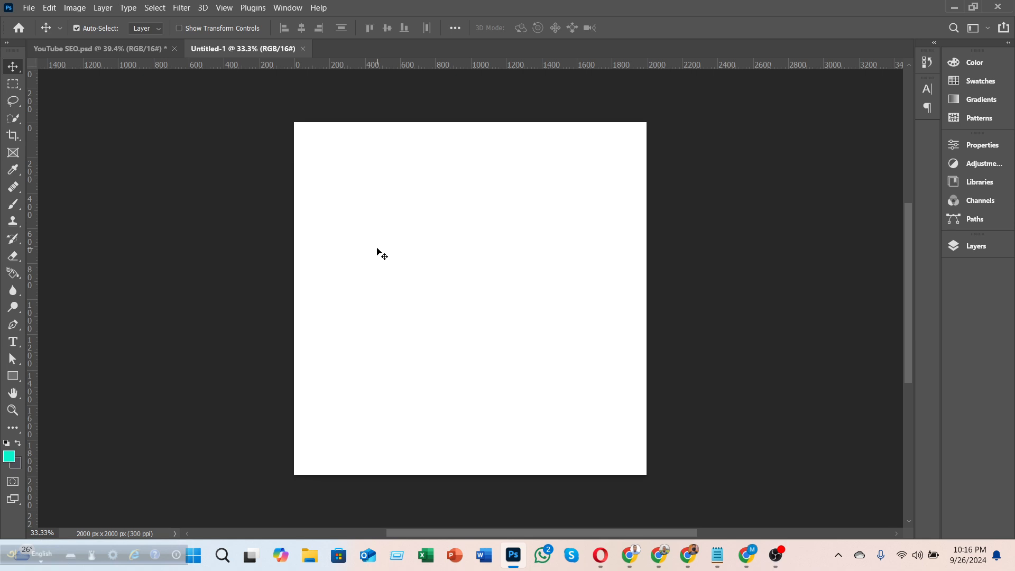
- In YouTube SEO.psd, expand the background group and select the blurred room image layer
click(101, 52)
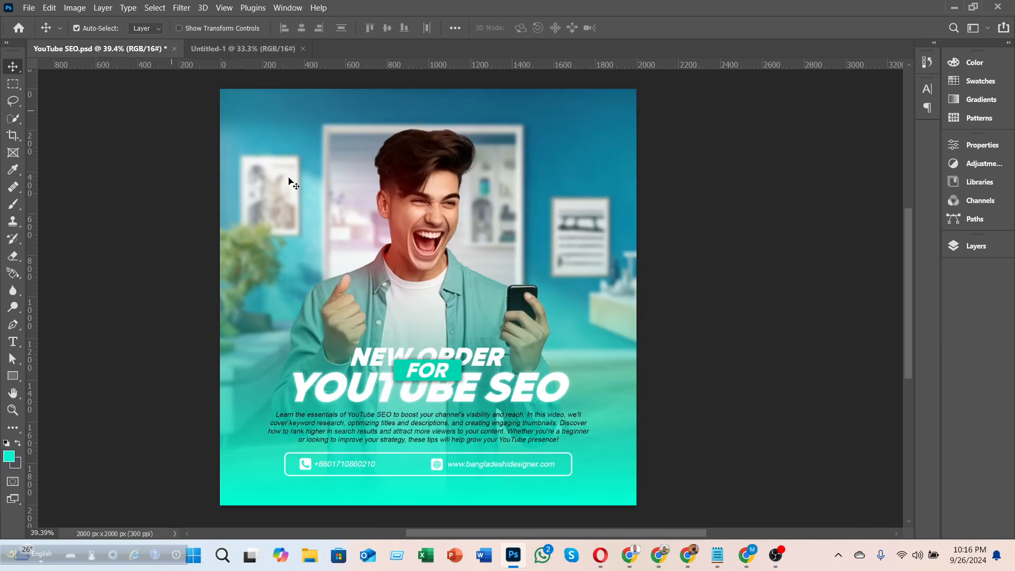
click(965, 246)
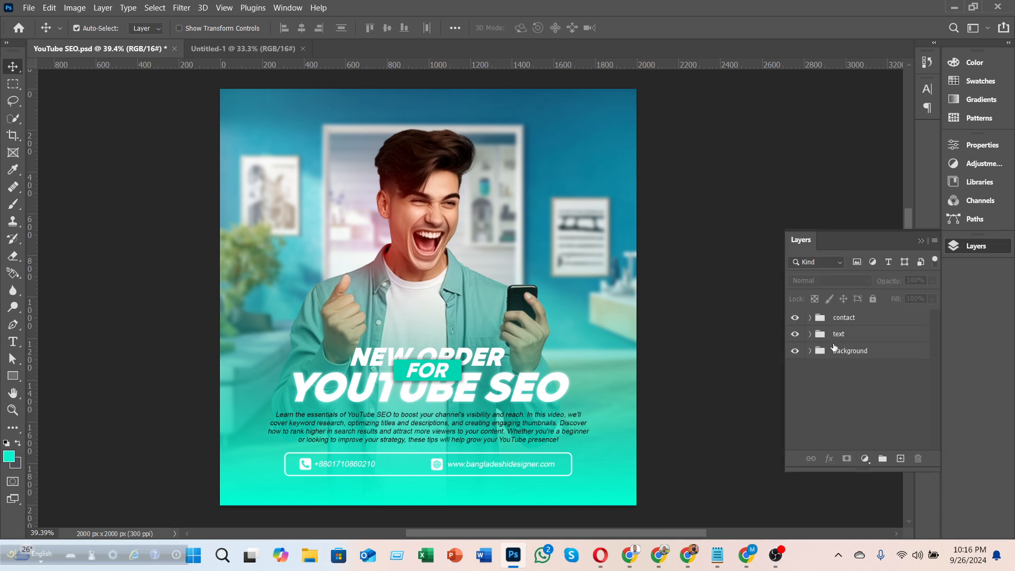
click(809, 351)
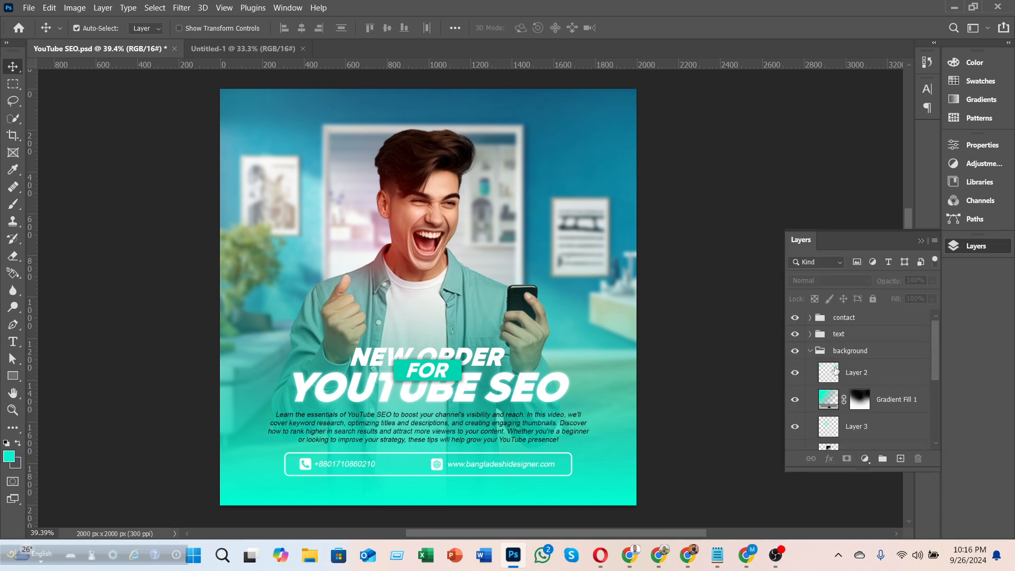
scroll(849, 391, down, 3)
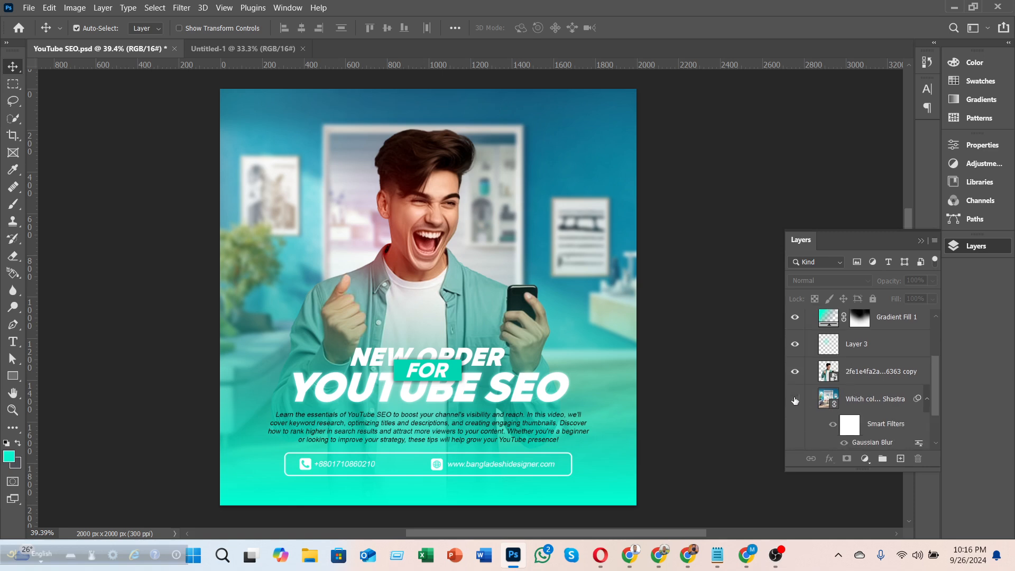
click(794, 400)
click(862, 400)
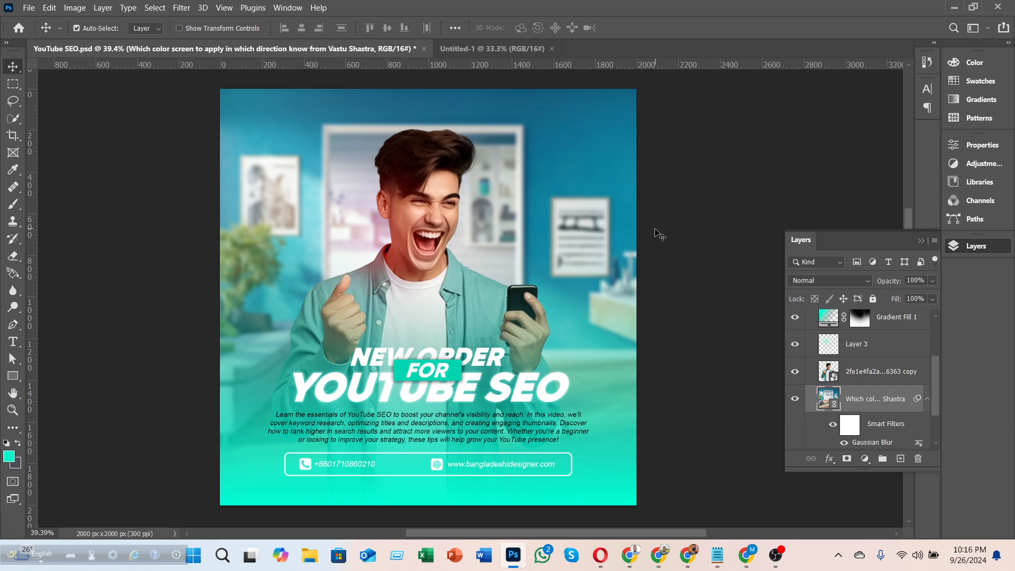
- Hide the man cutout, Gradient Fill 1 and Layer 3, and copy the room image into the Untitled-1 document
click(796, 372)
drag(577, 206, 585, 185)
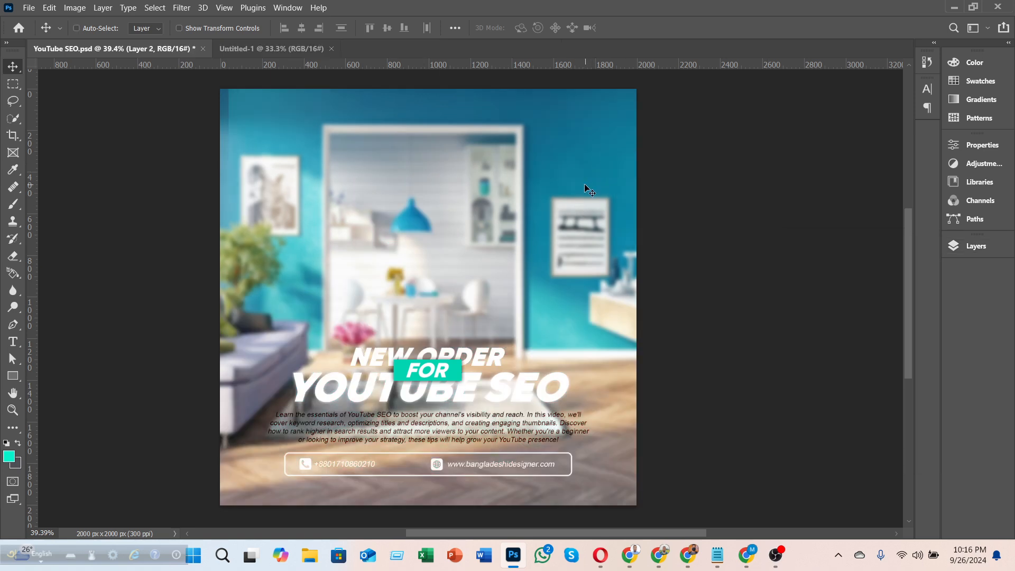
drag(648, 357, 461, 352)
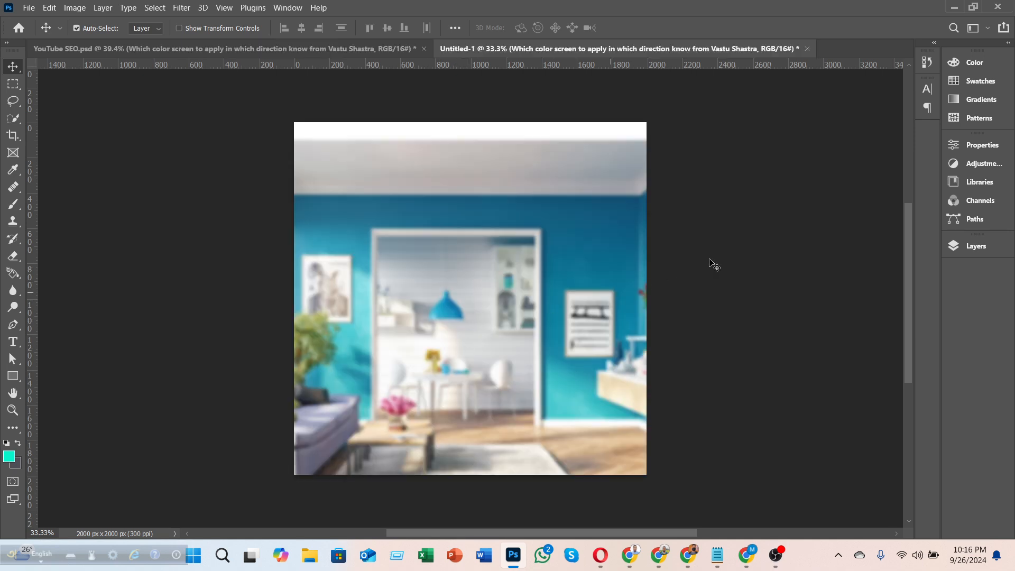
- Turn off the room image's Gaussian Blur smart filter in Untitled-1 and shift the image slightly right and up
click(954, 246)
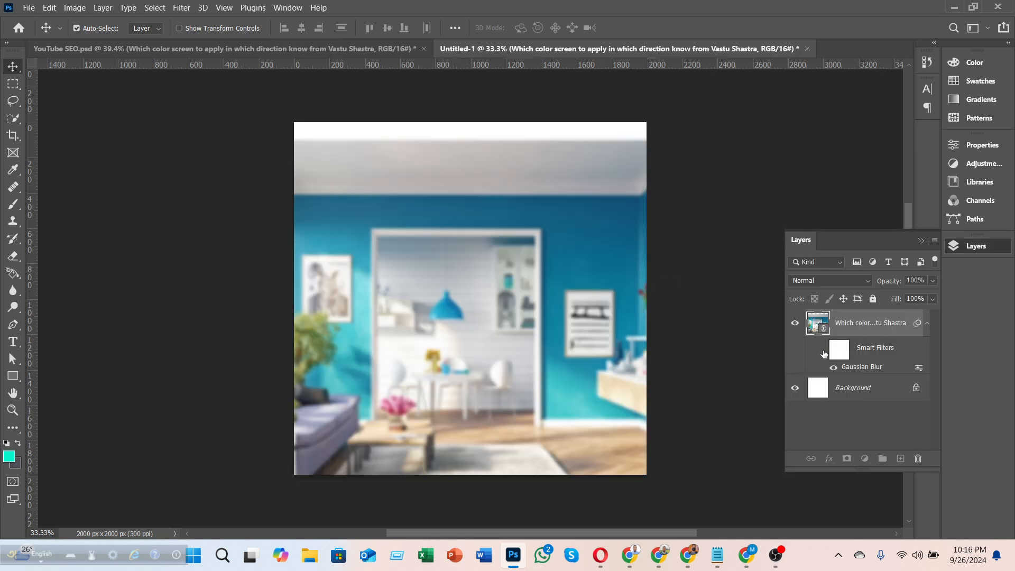
click(822, 349)
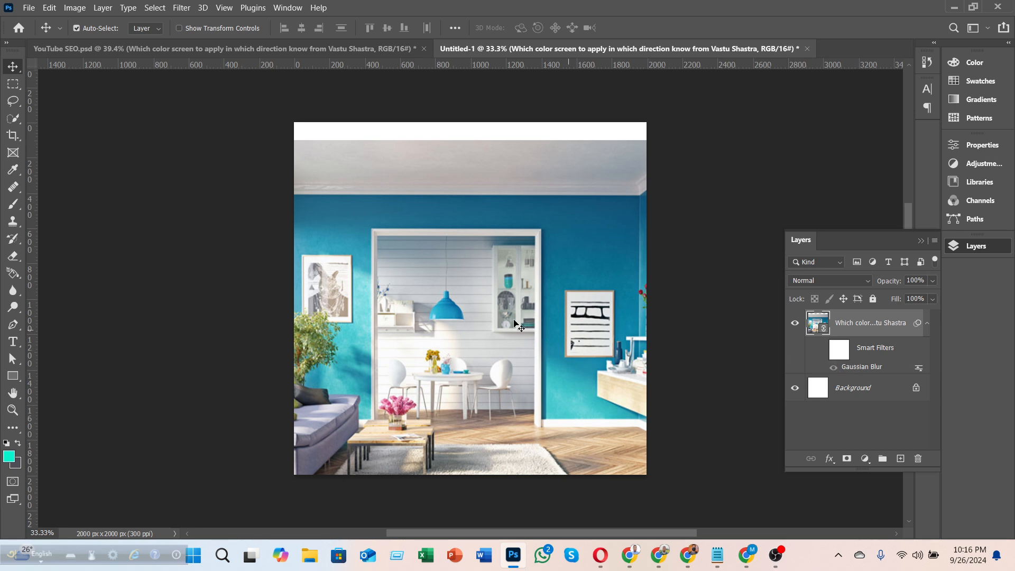
drag(475, 327, 494, 323)
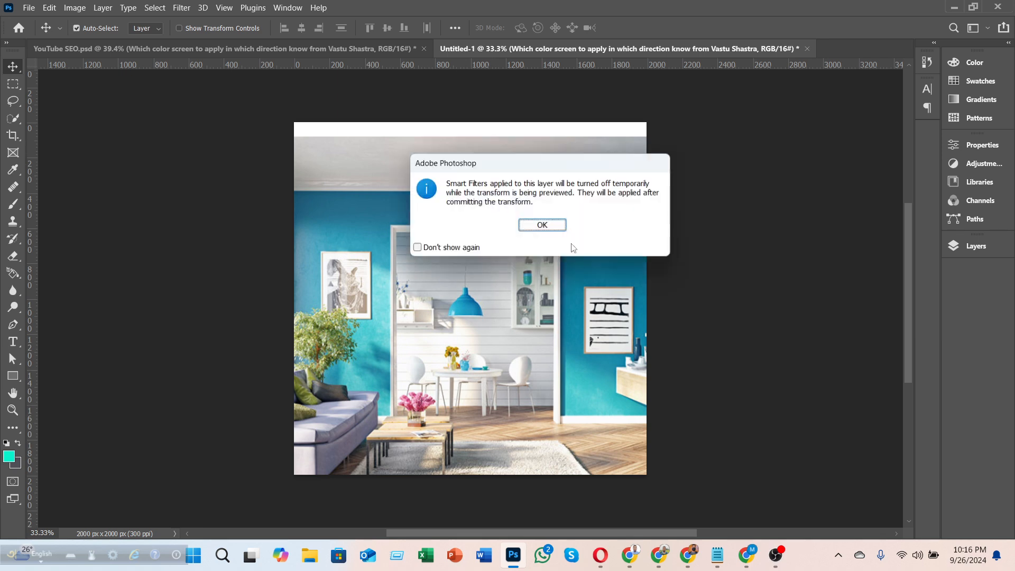
- Try scaling the room image down to 61.33% across the canvas width, and undo the transform
click(555, 227)
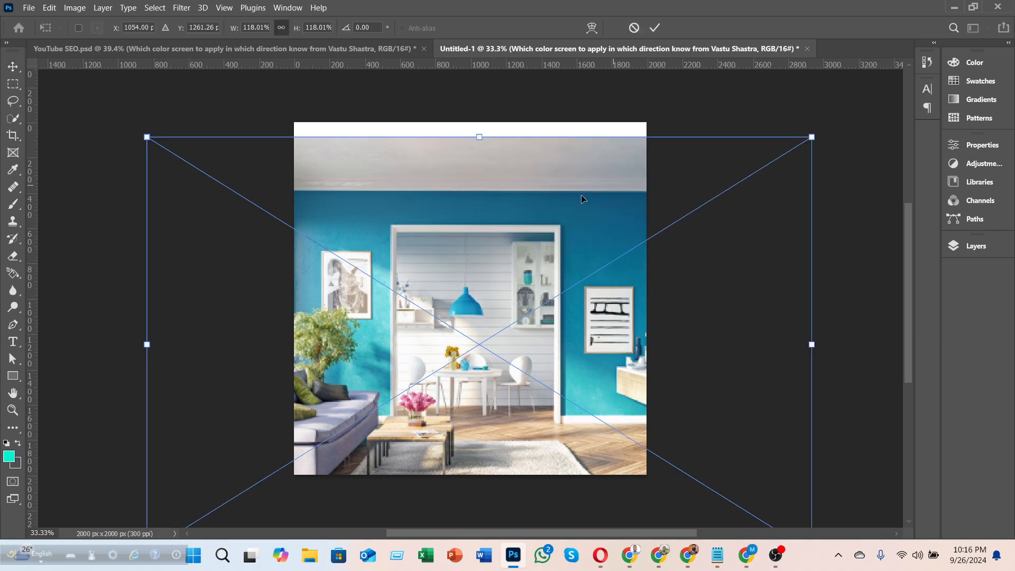
drag(812, 133, 492, 336)
drag(385, 354, 533, 180)
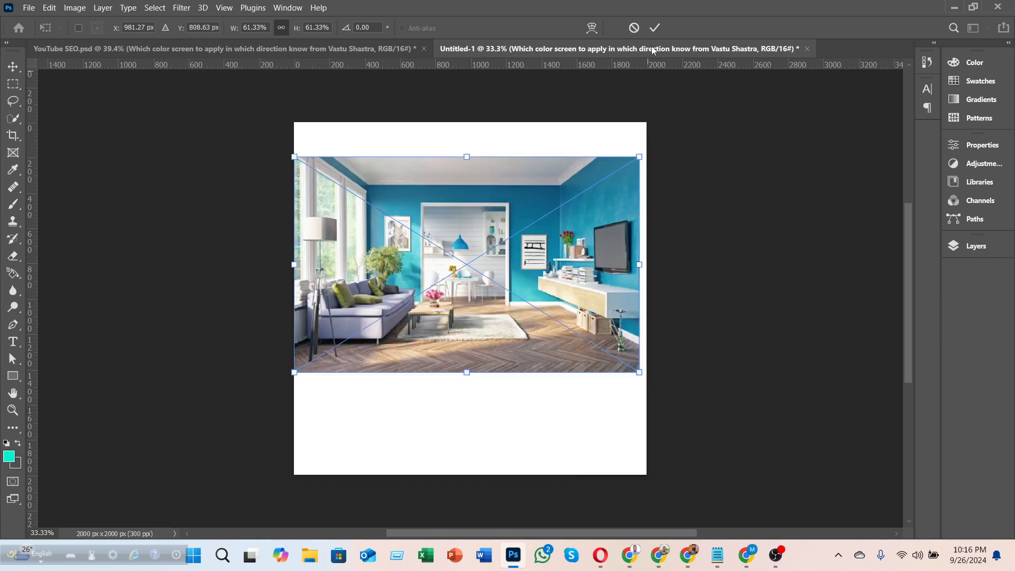
click(655, 27)
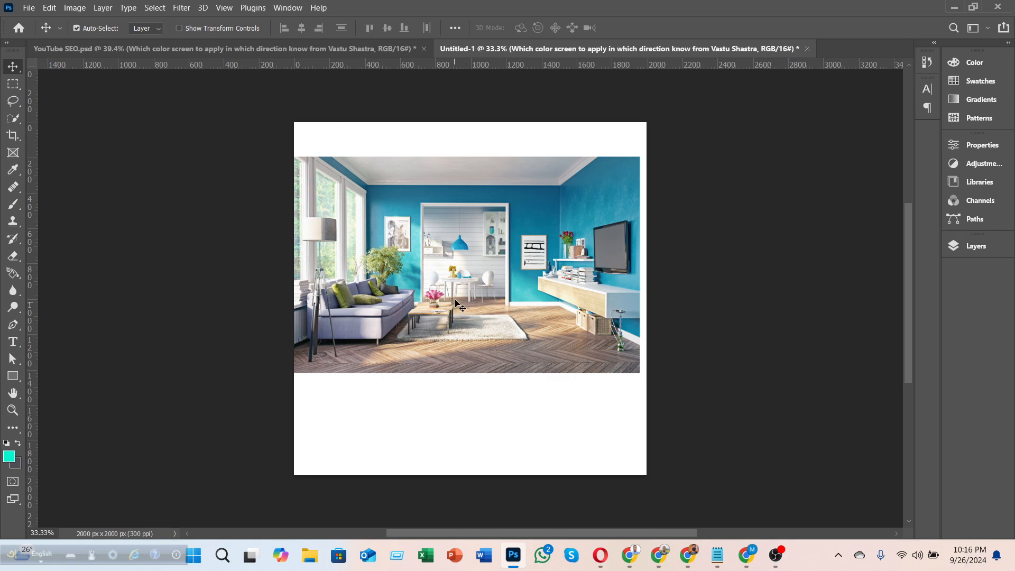
key(ctrl+z)
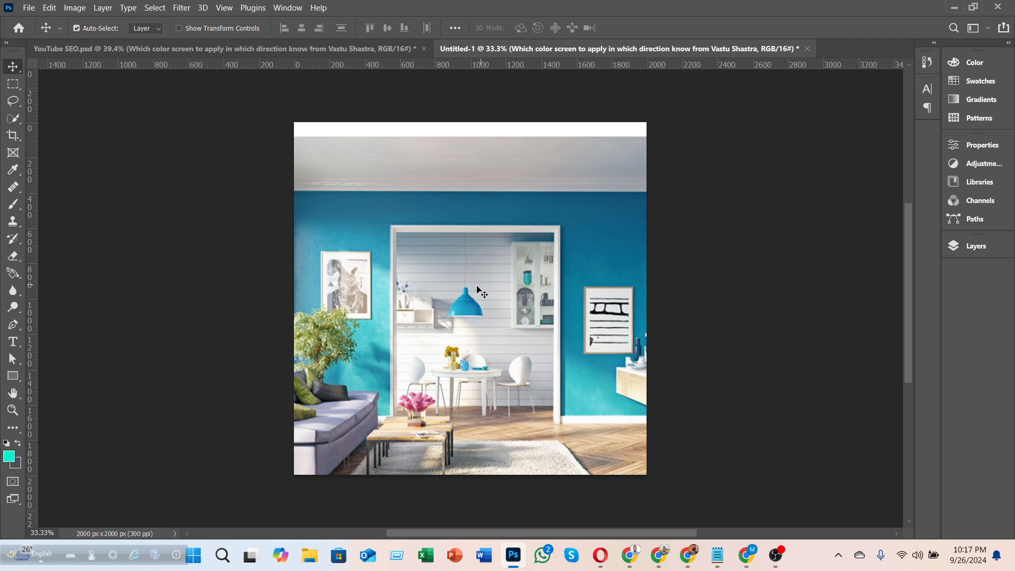
- Move the room image straight up about 441 px so it covers the whole canvas
drag(467, 314, 467, 234)
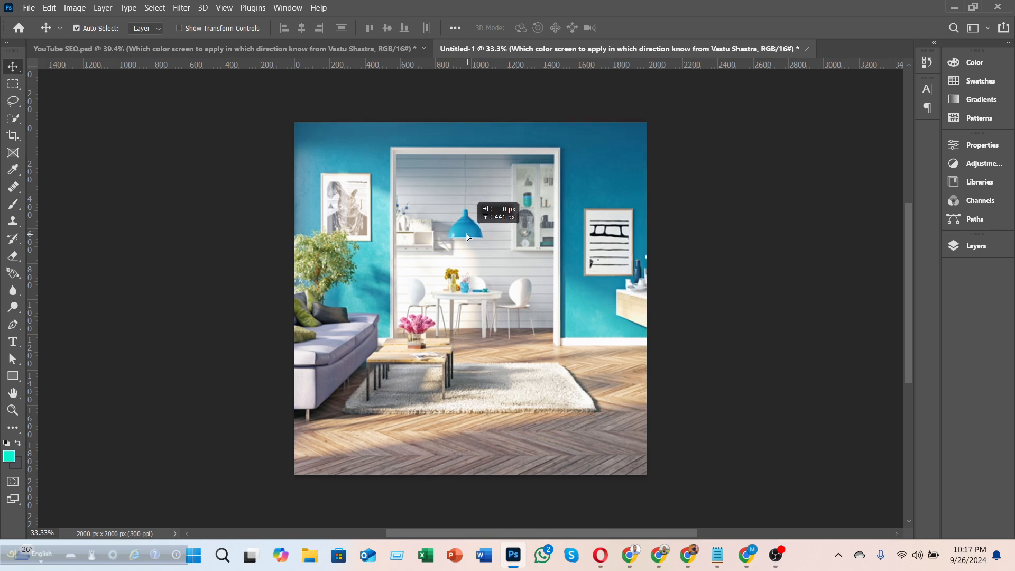
drag(467, 236, 467, 236)
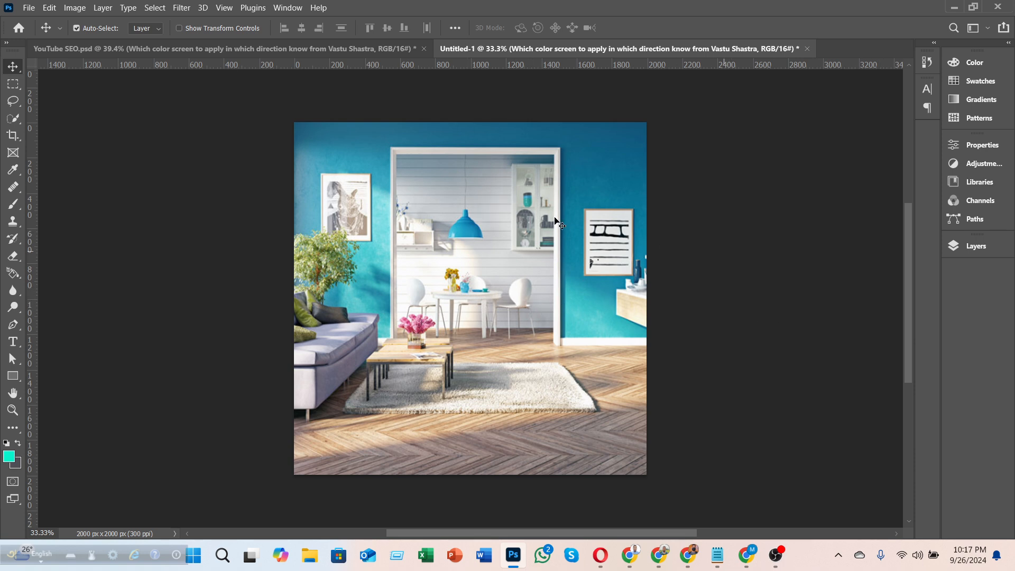
click(180, 8)
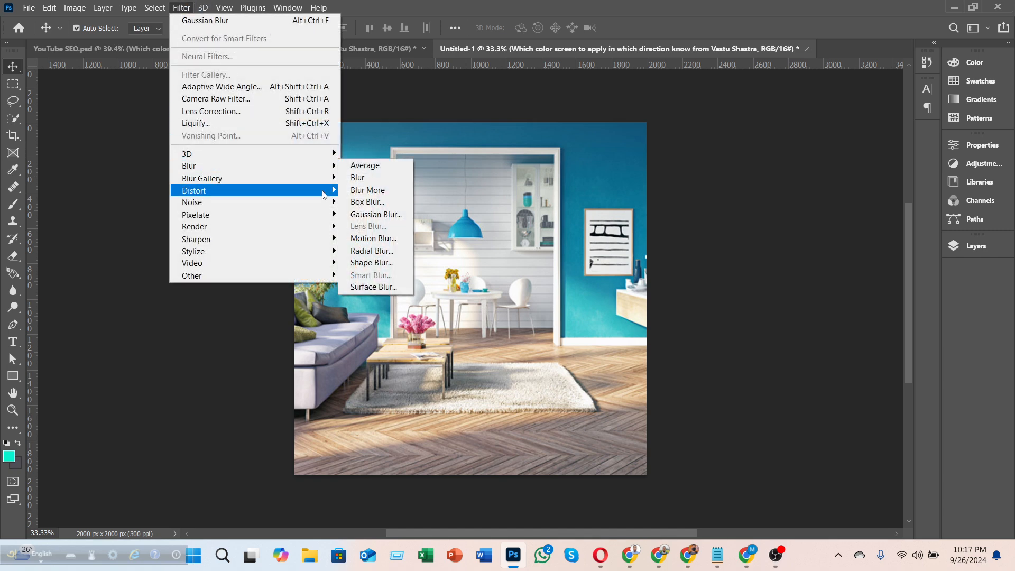
click(369, 214)
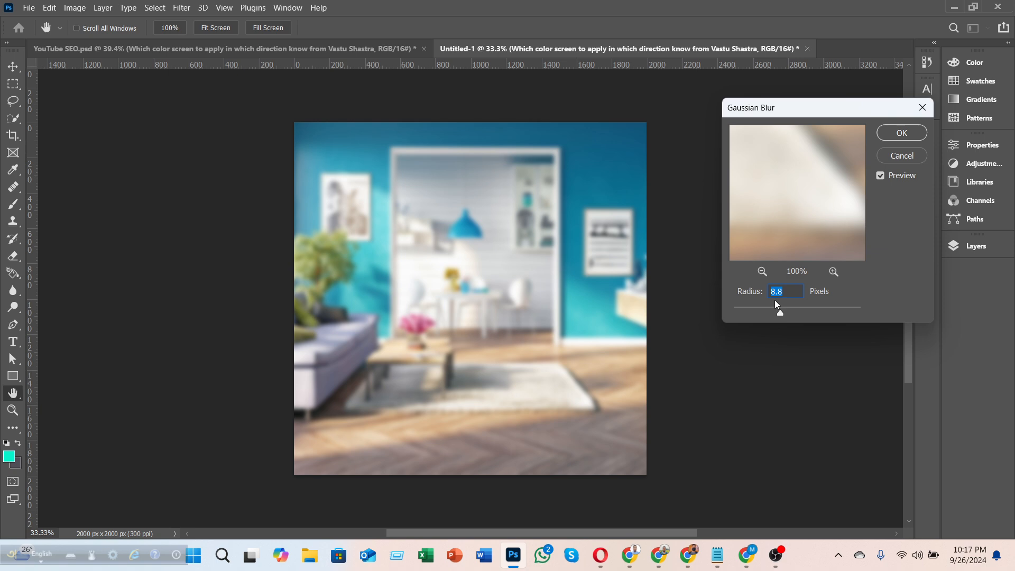
click(901, 156)
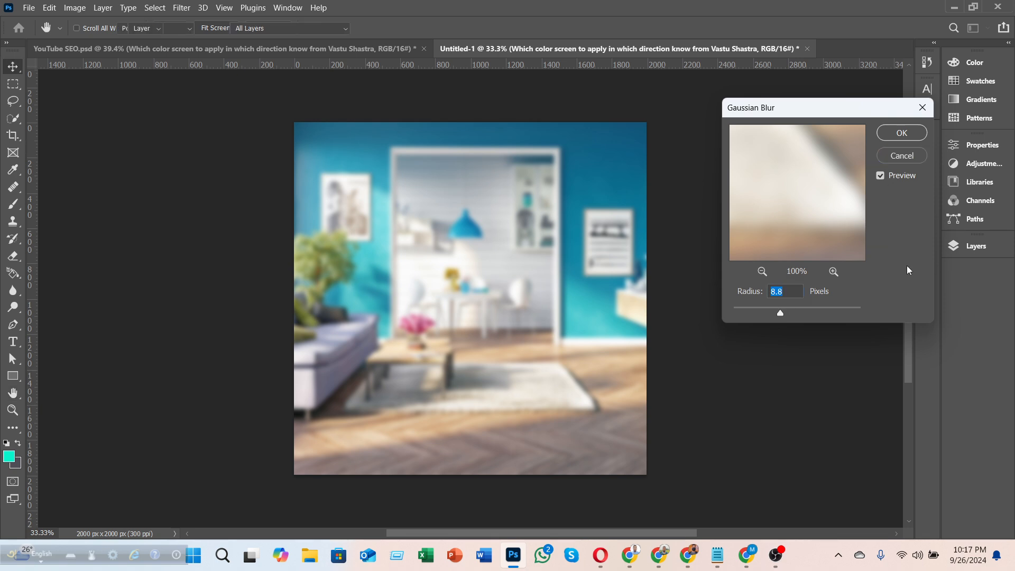
- Turn the room image's Gaussian Blur smart filter back on and deselect the layer
click(953, 245)
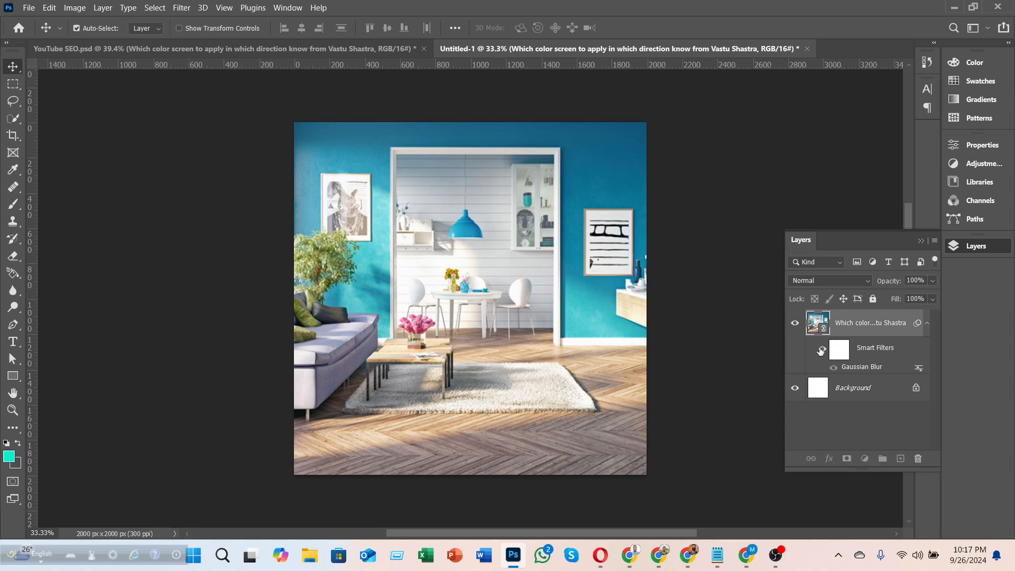
click(820, 349)
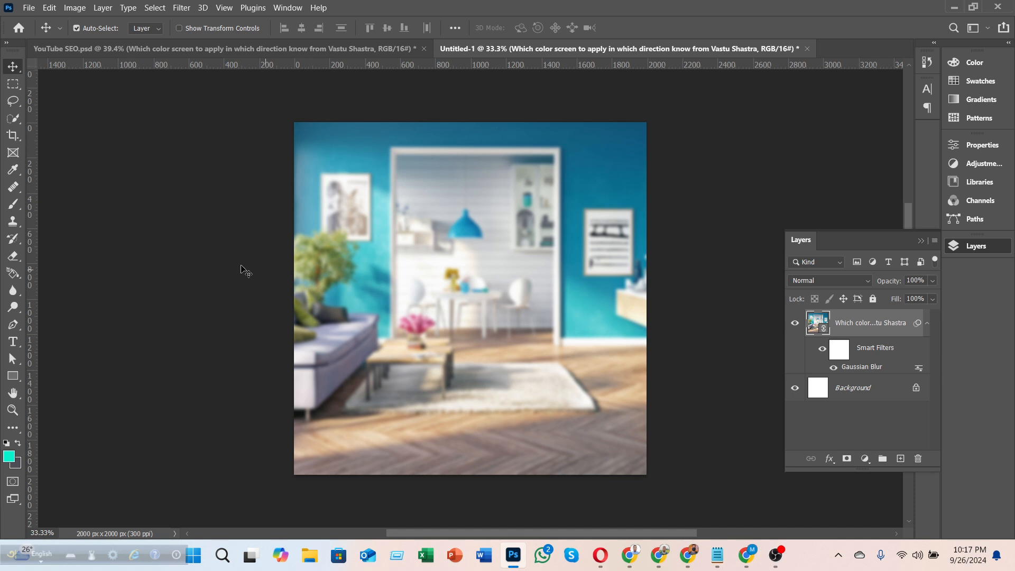
key(F7)
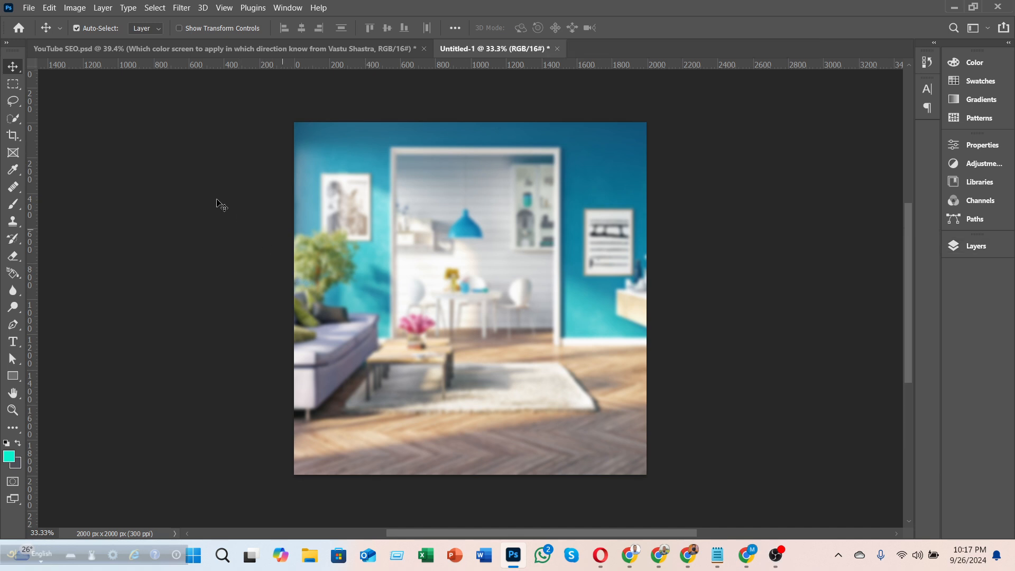
- Return to YouTube SEO.psd and show the man cutout layer in the background group again
click(84, 53)
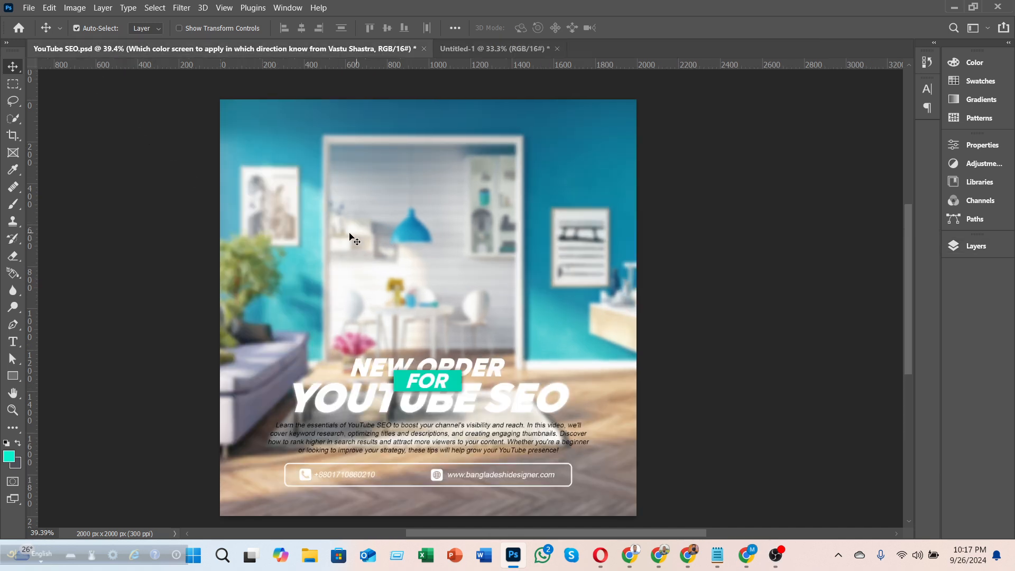
click(971, 248)
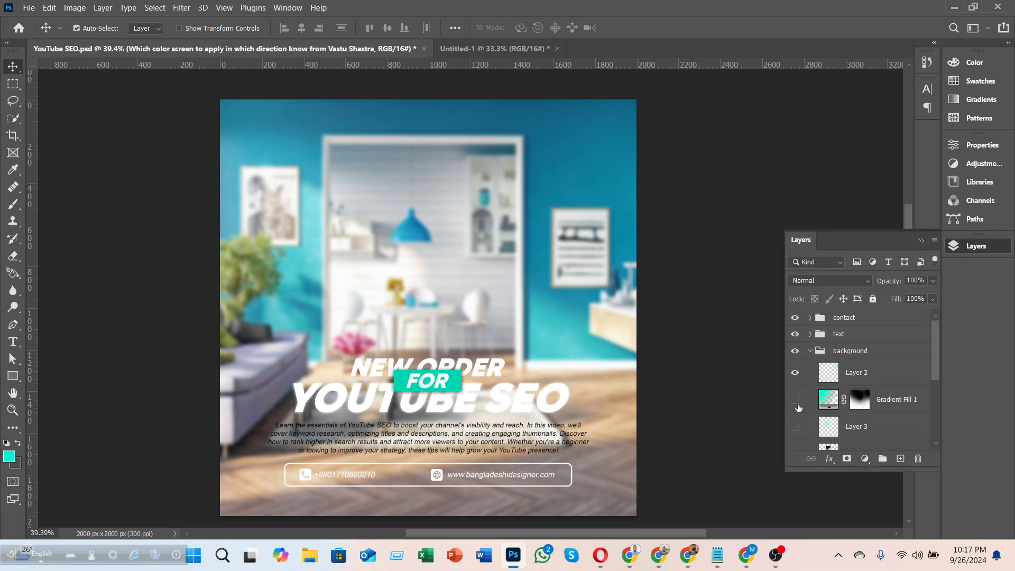
scroll(799, 424, down, 1)
click(795, 437)
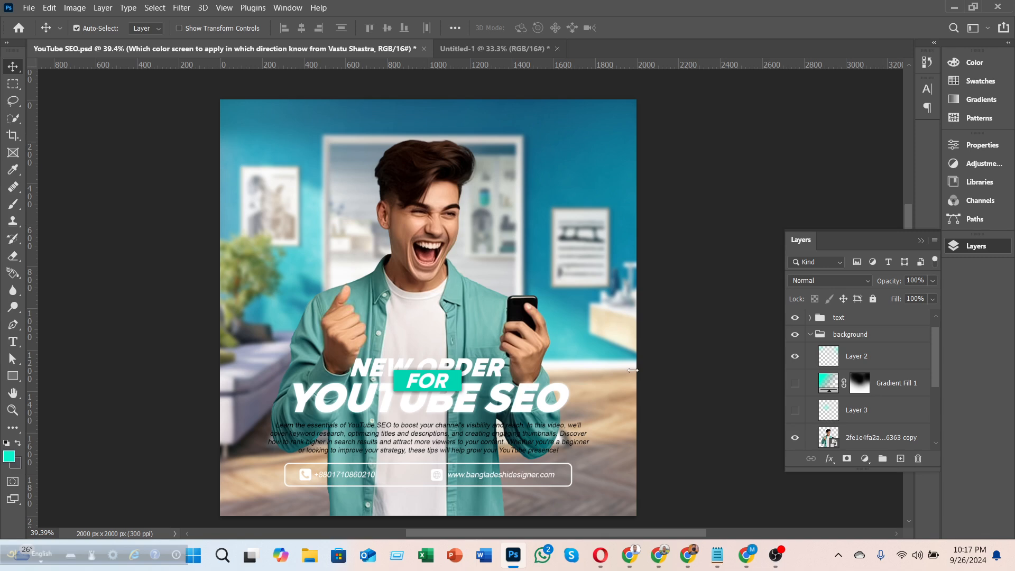
- Reposition the man cutout toward the left side of the poster, keeping his head inside the canvas
drag(450, 311, 421, 257)
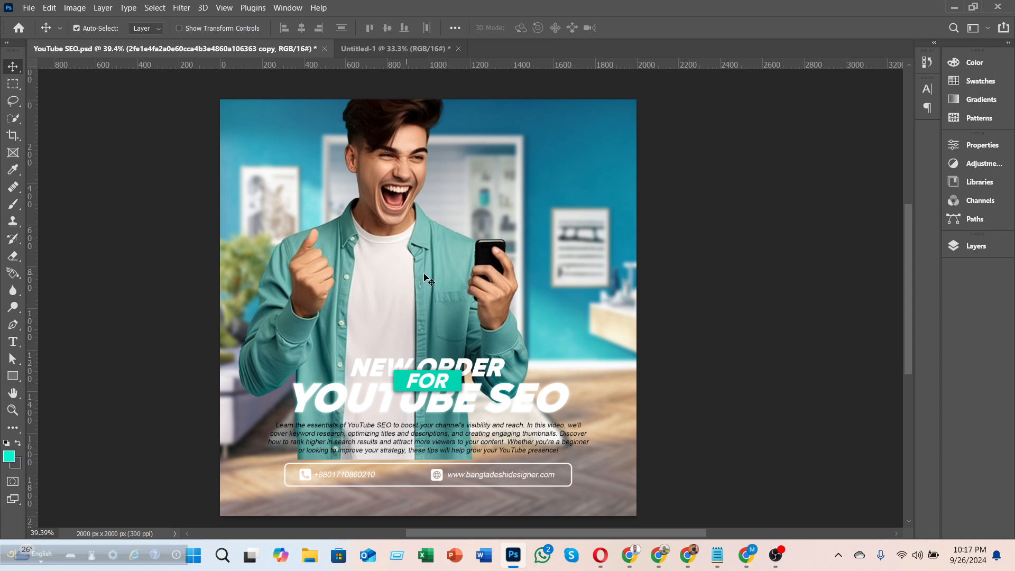
drag(414, 266, 412, 287)
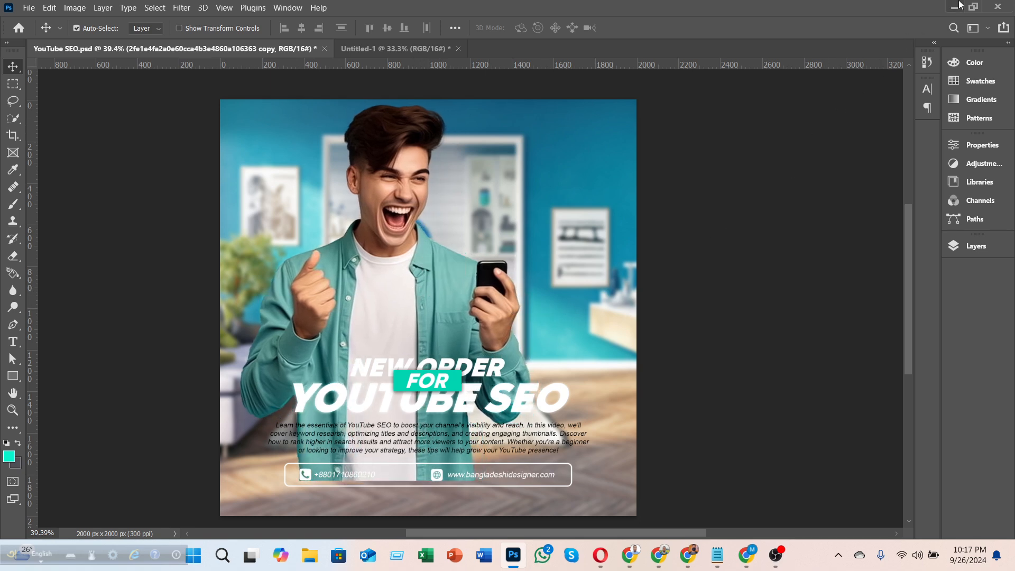
mouse_move(417, 294)
mouse_down()
mouse_move(389, 303)
mouse_move(401, 302)
mouse_up()
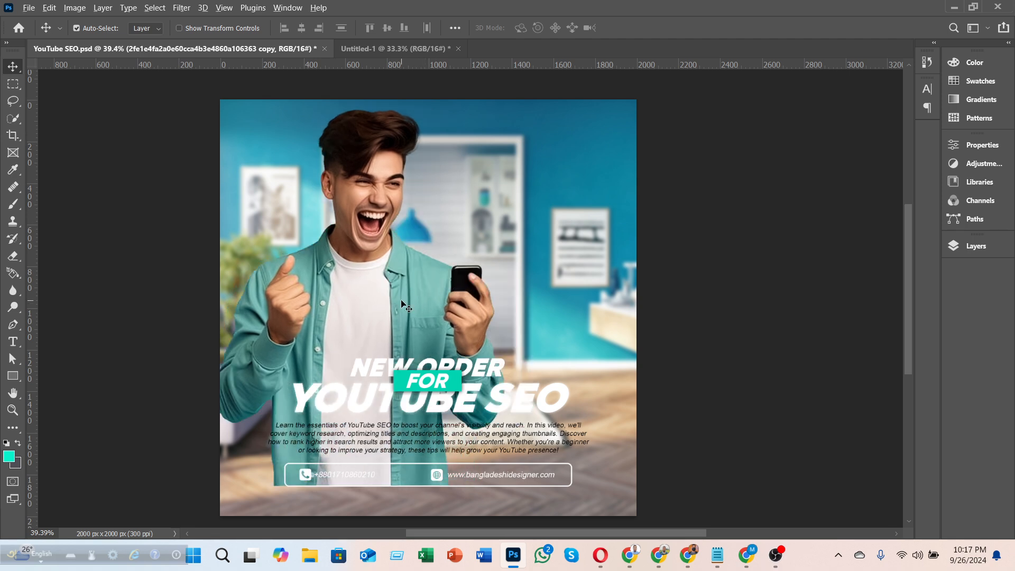
scroll(406, 306, up, 5)
scroll(340, 311, up, 3)
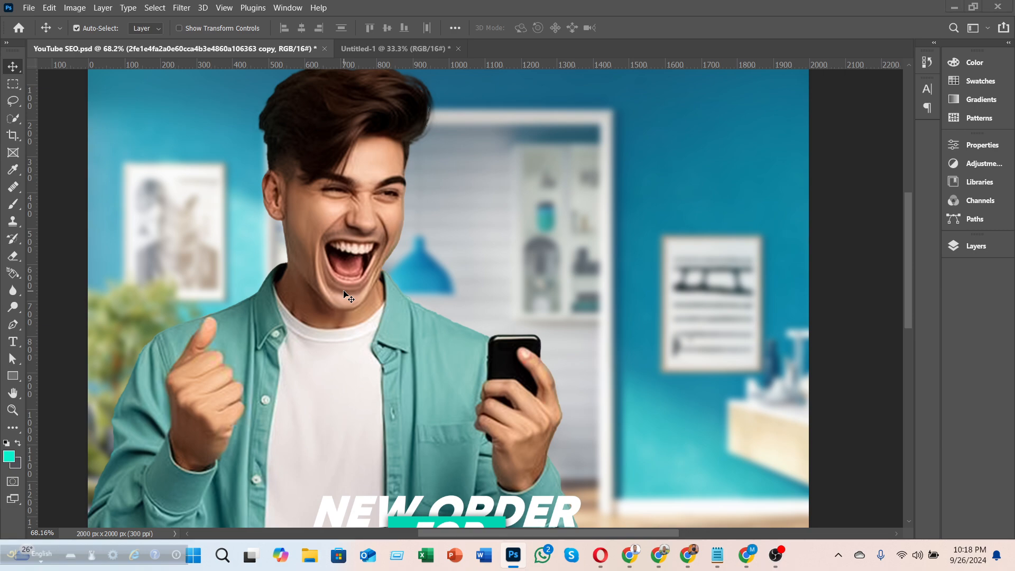
key(super)
click(266, 293)
scroll(325, 268, down, 7)
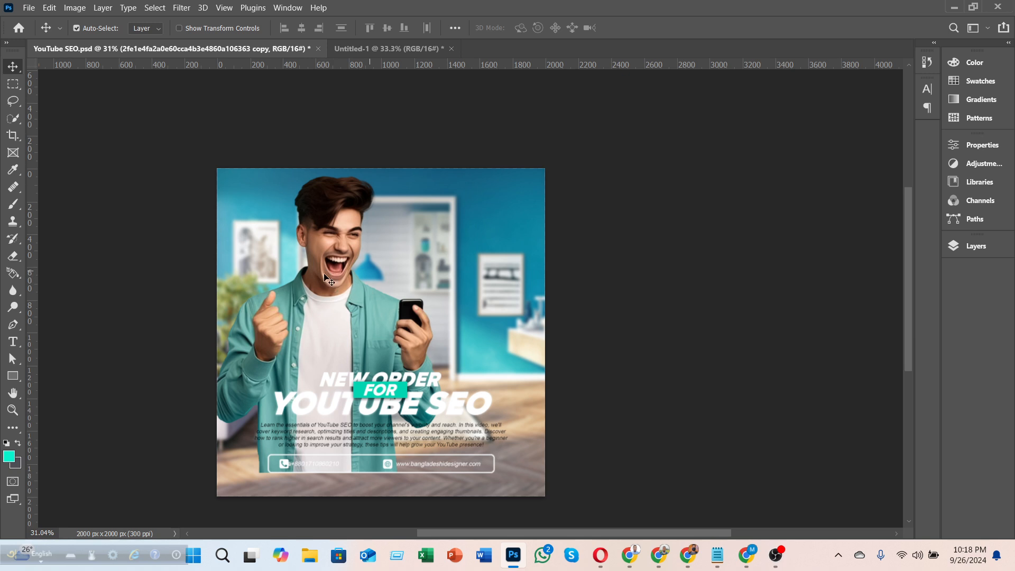
- Move the man cutout right toward the horizontal middle of the YouTube SEO poster
drag(330, 297, 369, 293)
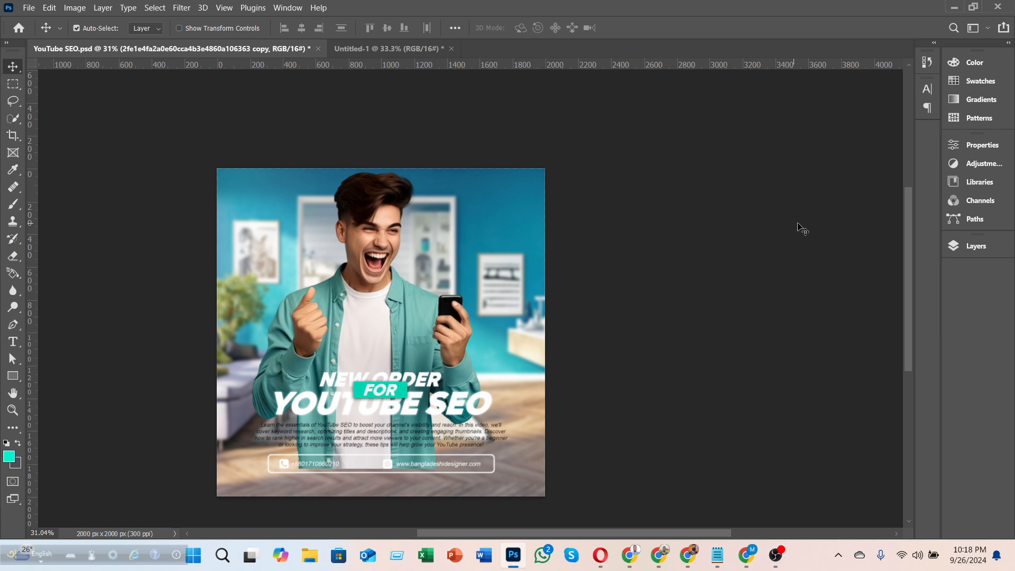
- Switch to Chrome, open Pinterest in a new tab and close the floating Google Meet window
click(954, 8)
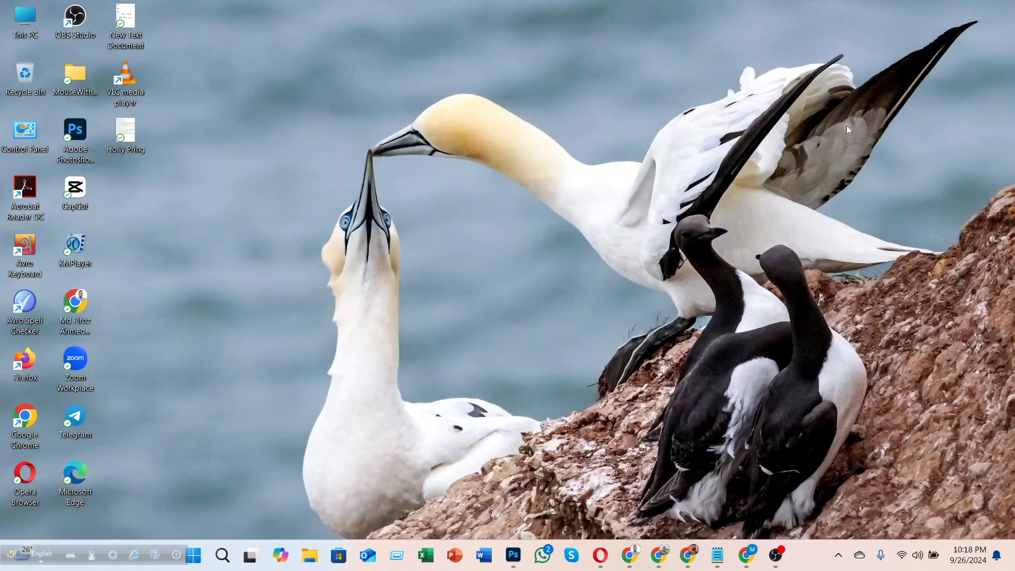
mouse_move(634, 549)
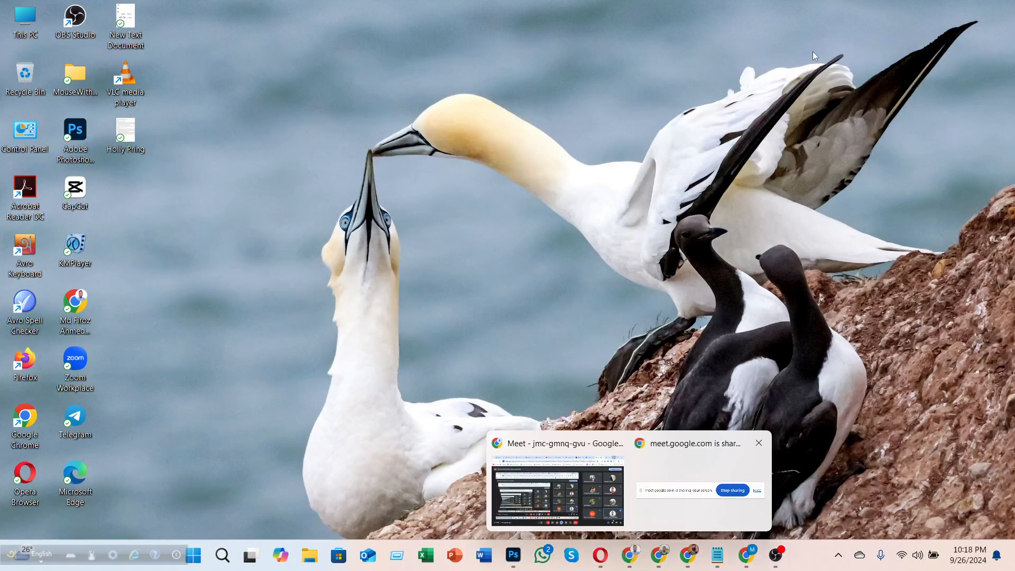
click(601, 481)
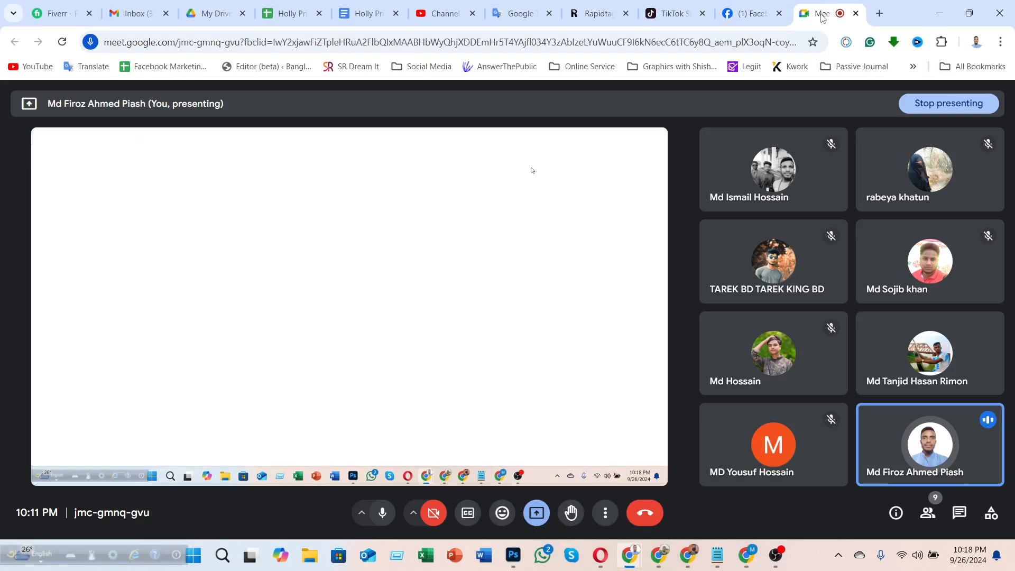
click(879, 12)
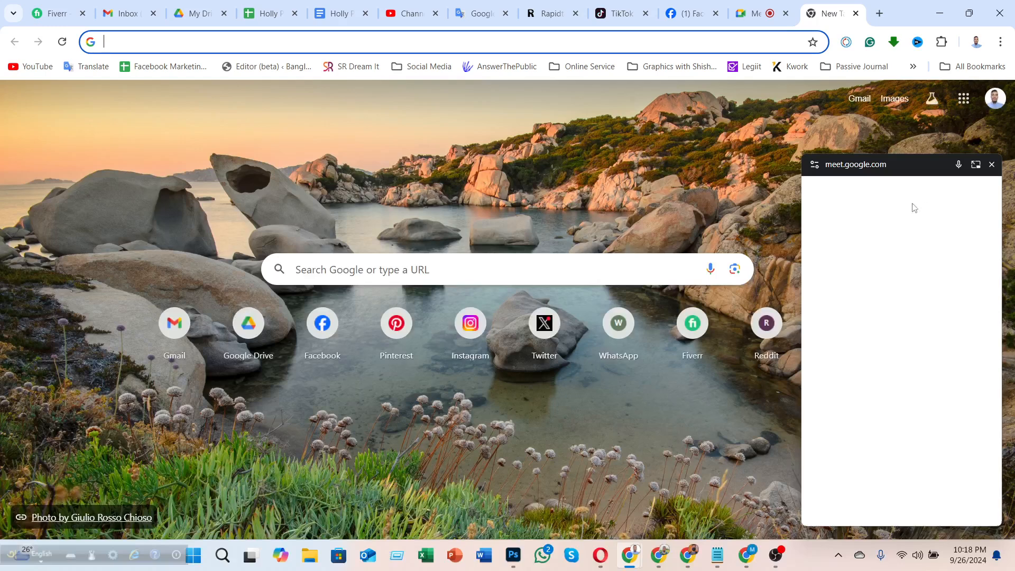
click(927, 216)
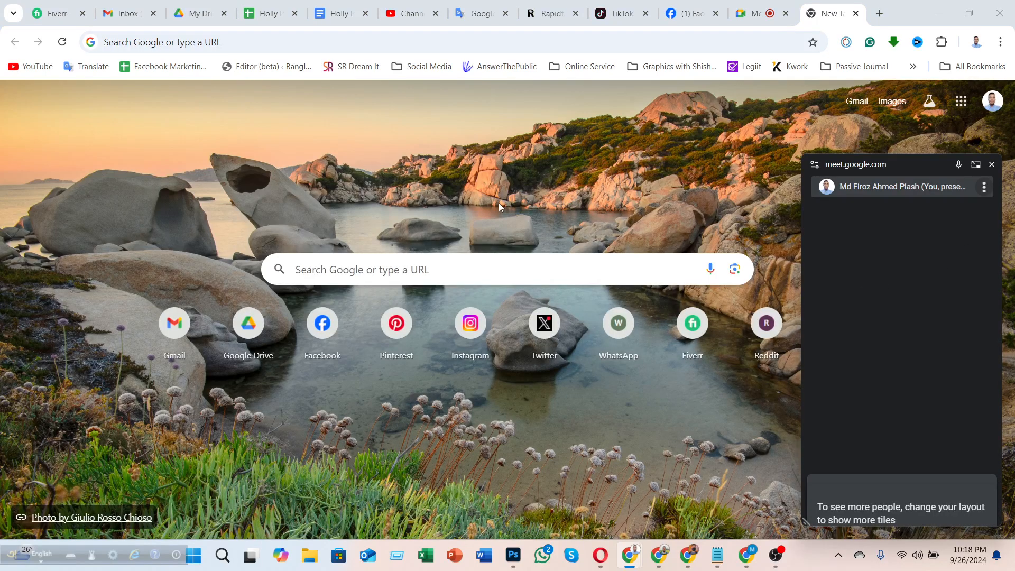
click(408, 340)
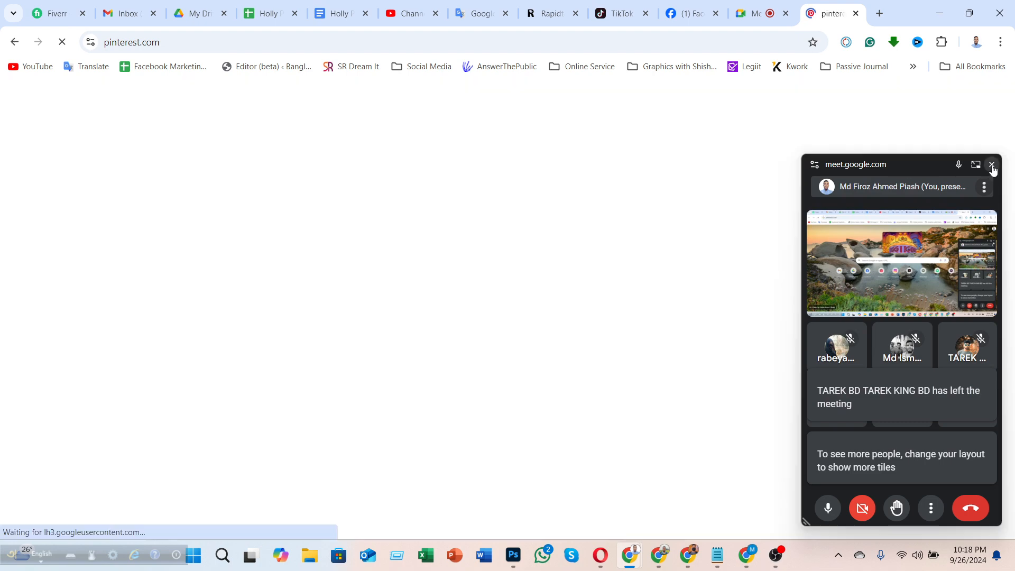
click(991, 165)
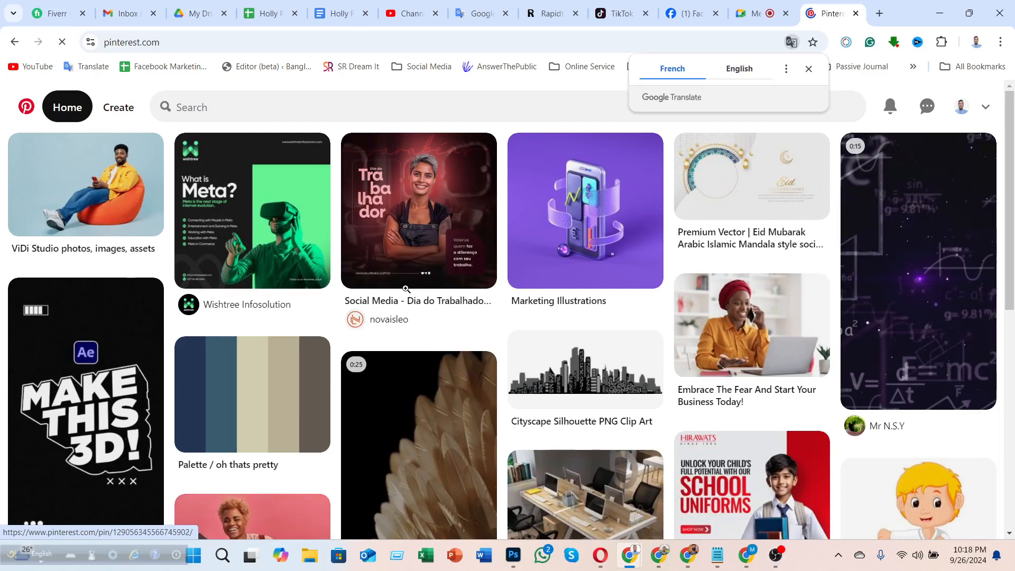
- Browse the Pinterest home feed for photos of people suitable as poster models
scroll(402, 287, down, 5)
scroll(401, 287, down, 3)
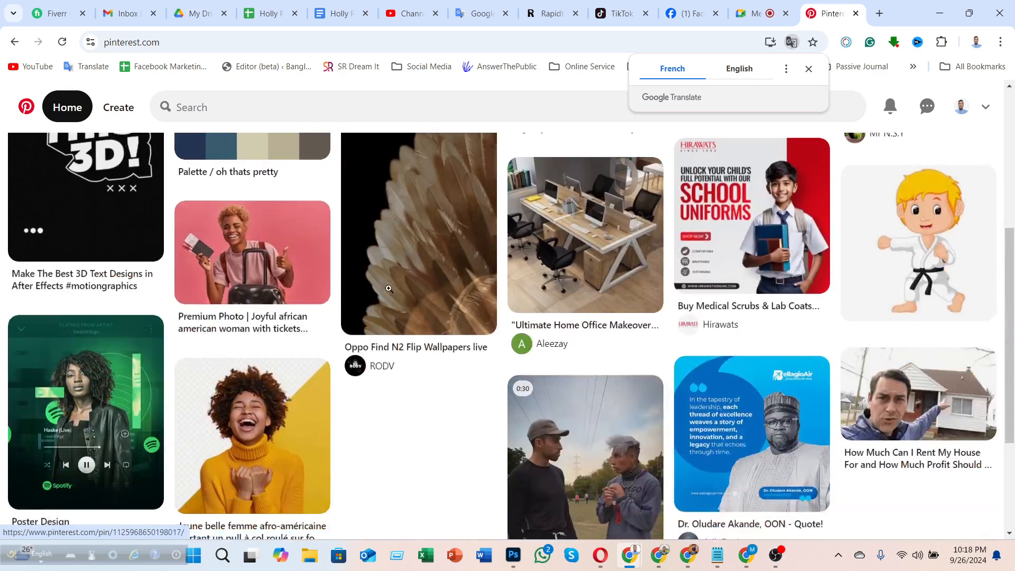
scroll(252, 341, up, 2)
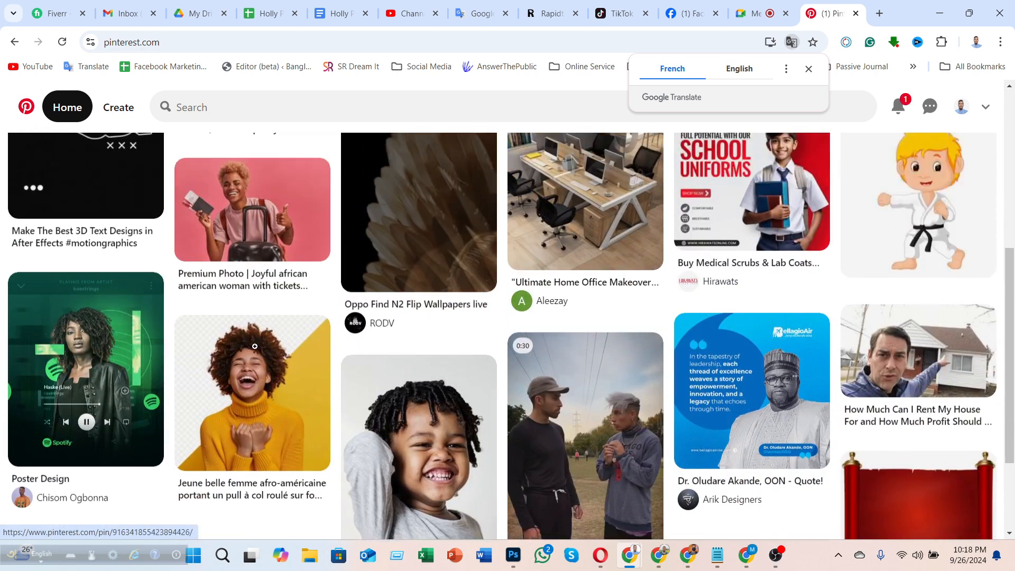
scroll(258, 320, down, 2)
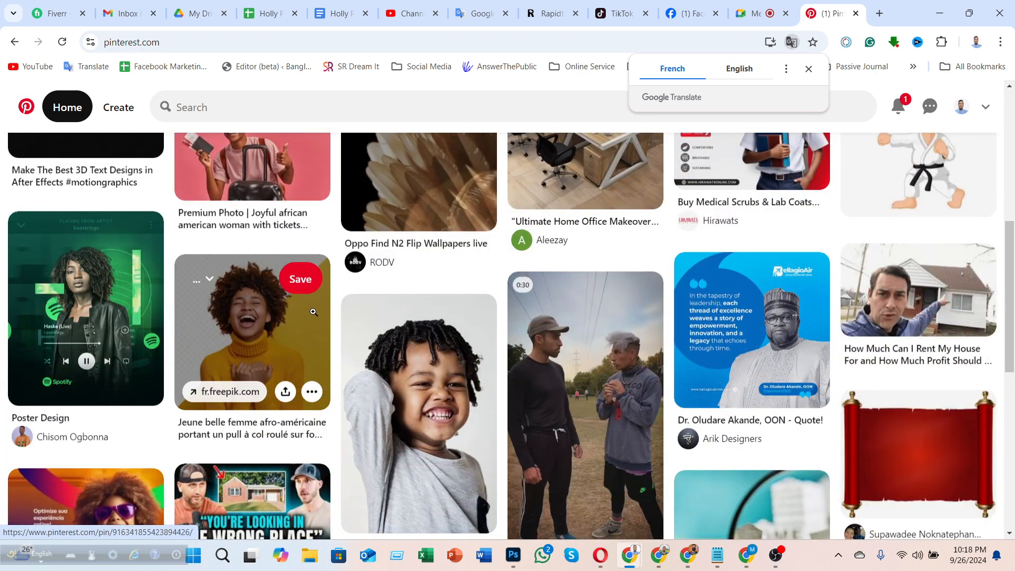
scroll(258, 320, down, 3)
scroll(767, 231, down, 3)
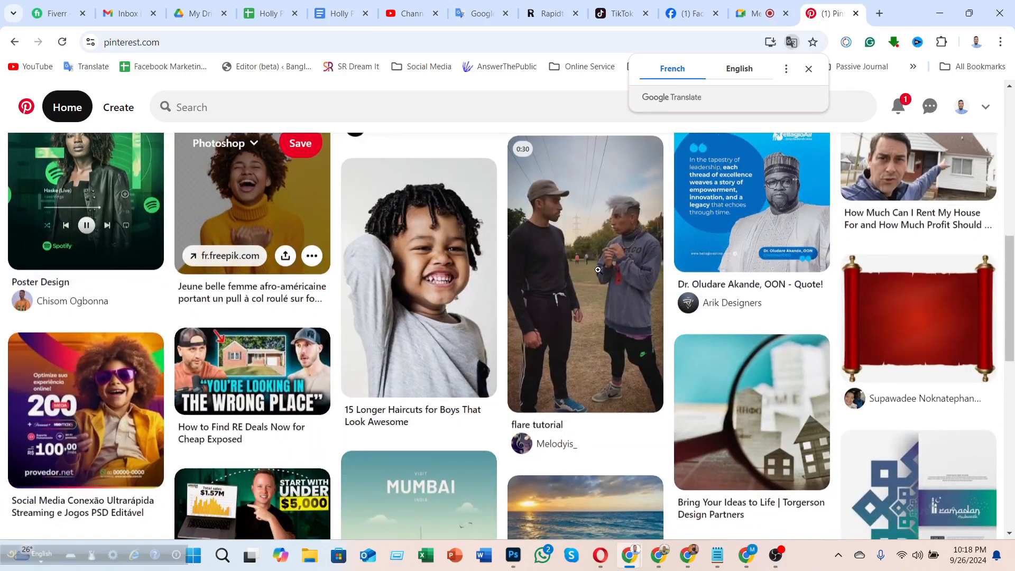
scroll(518, 280, down, 5)
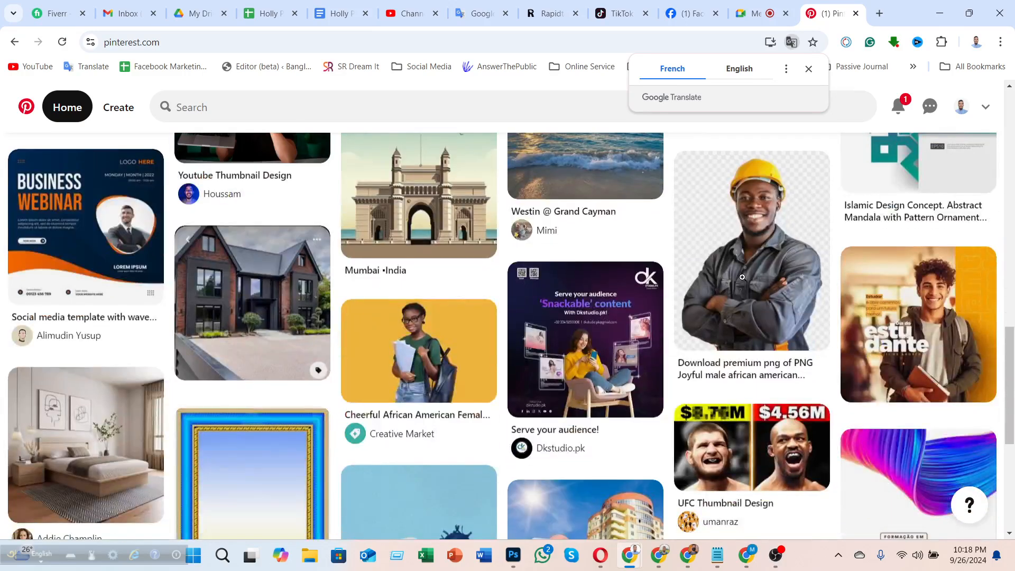
mouse_move(745, 276)
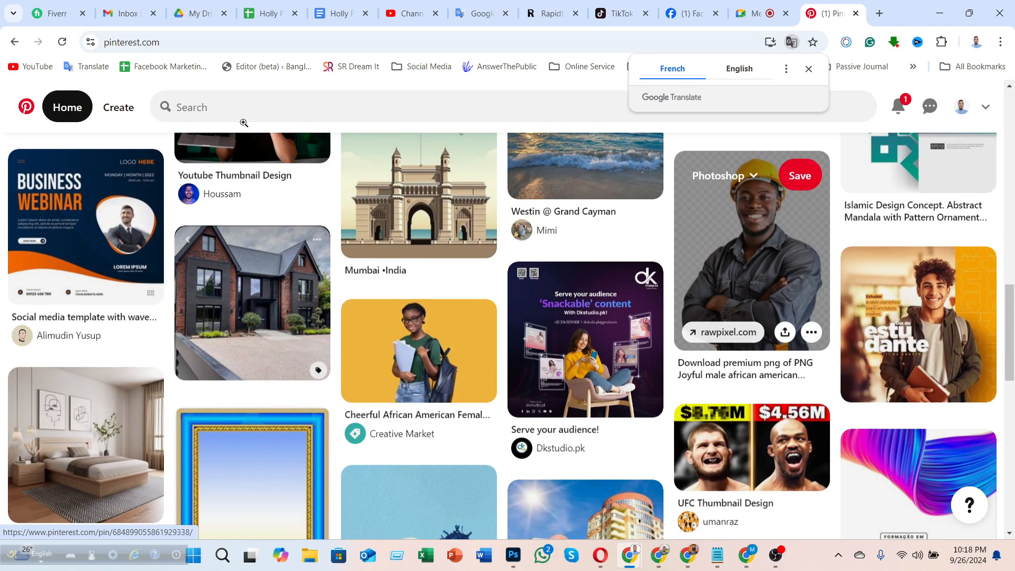
- Search Pinterest for "wow men" and look through the resulting photos
click(197, 107)
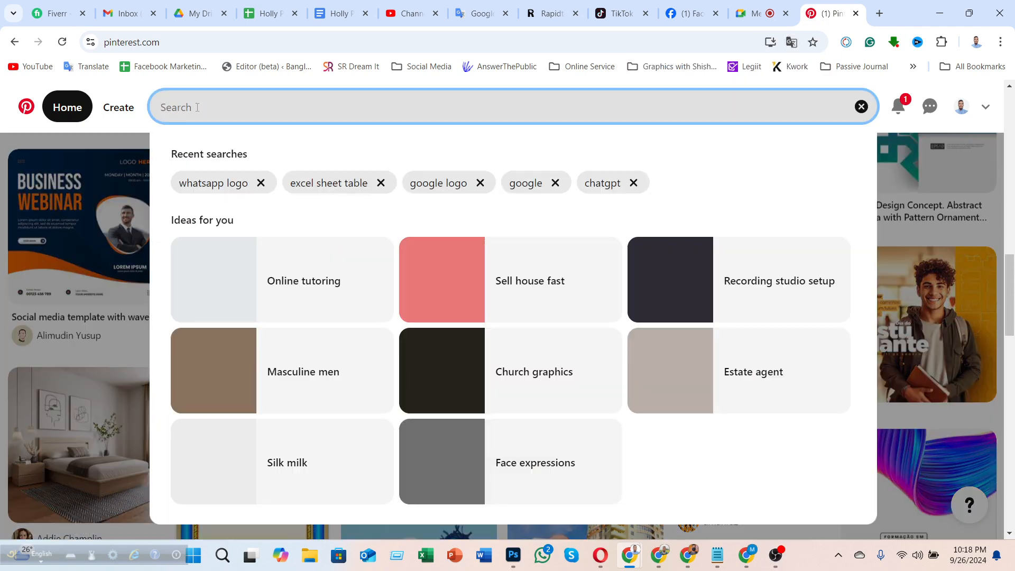
text(wow men)
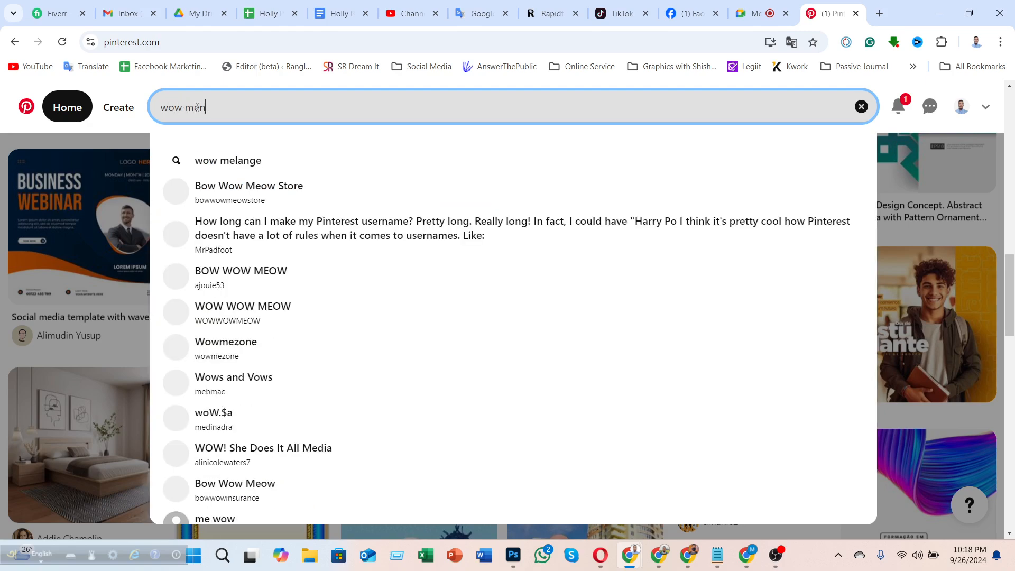
key(Return)
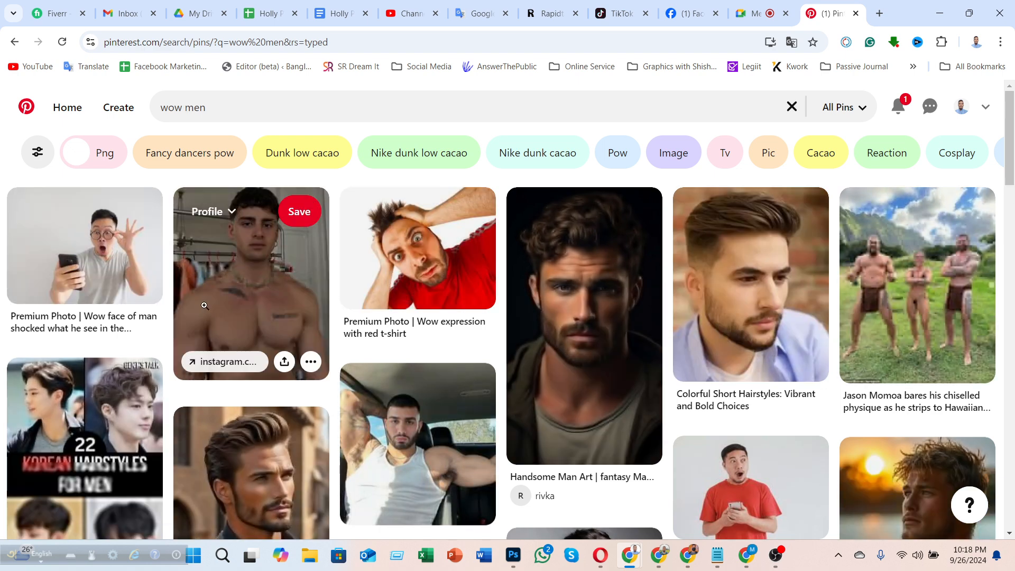
scroll(498, 304, down, 2)
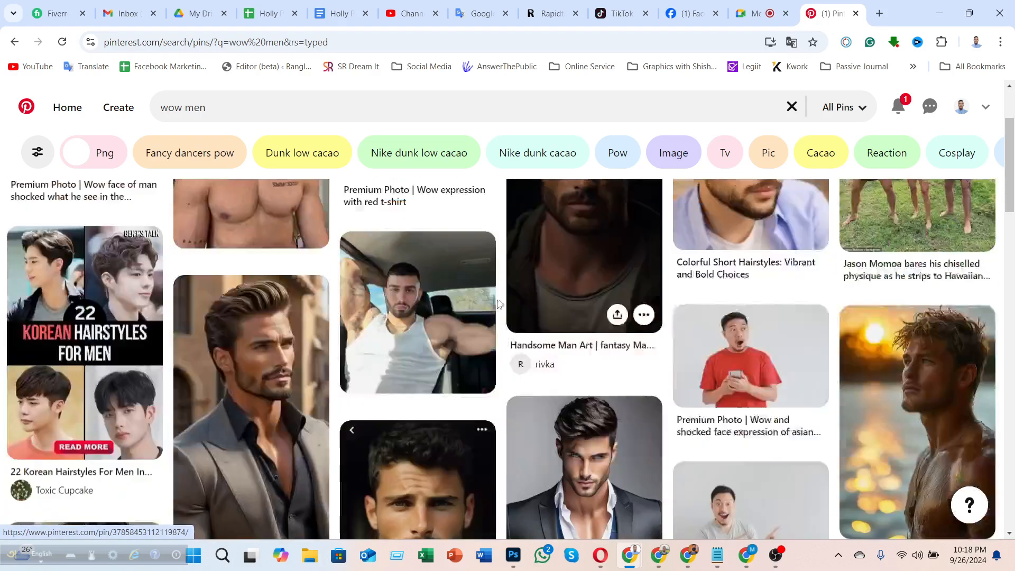
scroll(499, 304, down, 5)
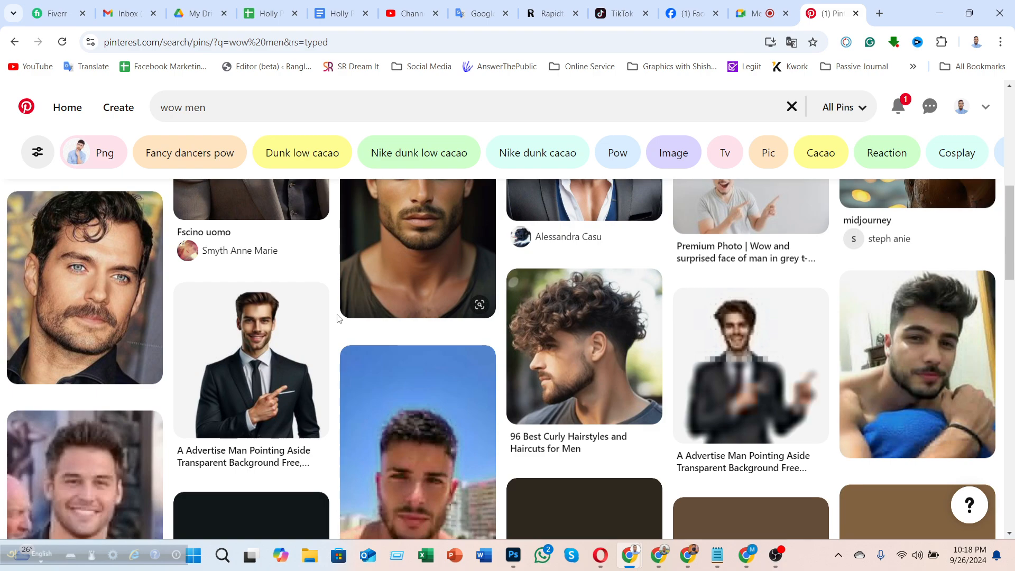
scroll(338, 317, up, 5)
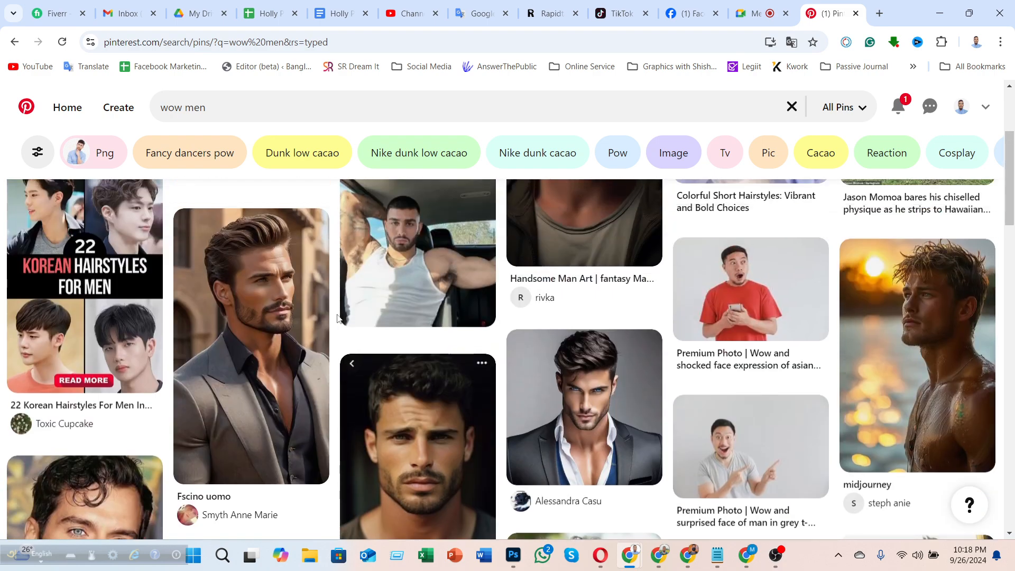
scroll(339, 317, up, 3)
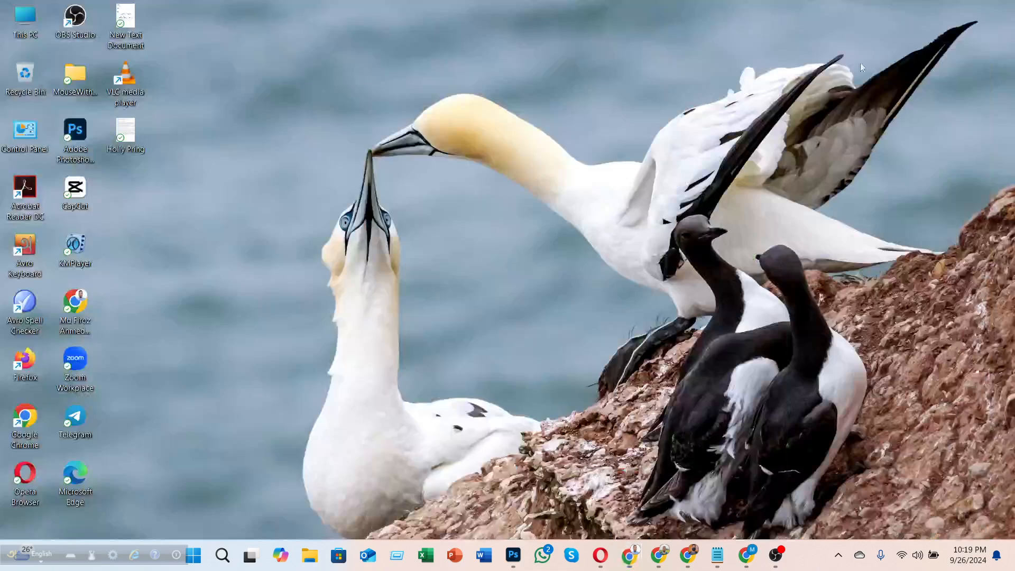
- Return to Photoshop and shift the man cutout up and slightly left so his hair meets the poster's upper edge
click(939, 13)
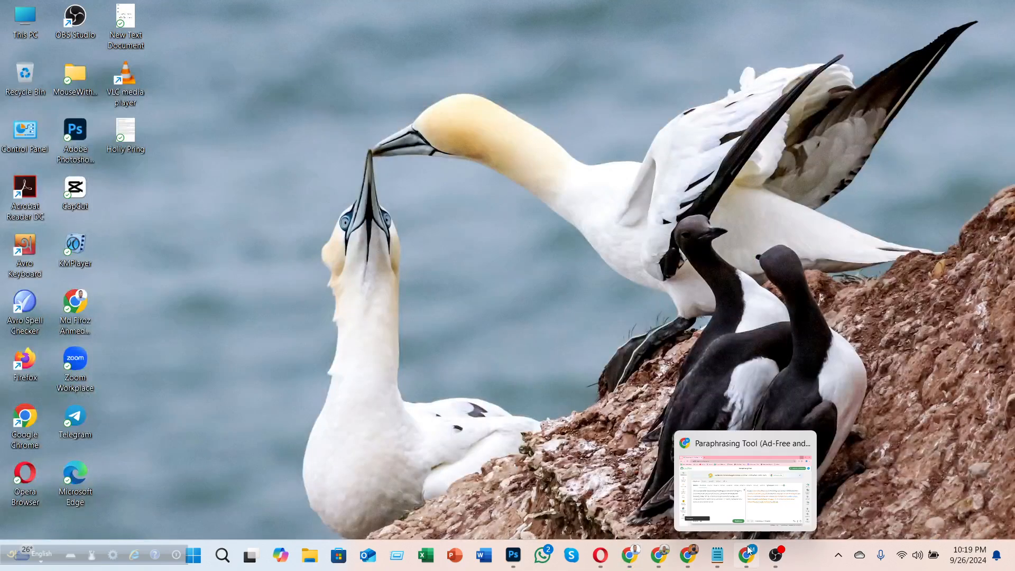
click(513, 555)
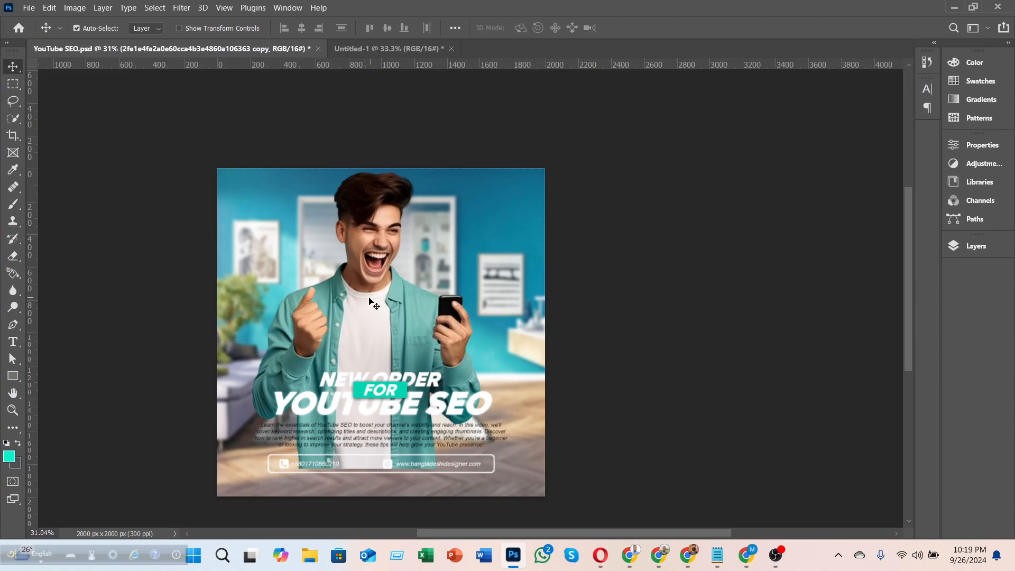
drag(366, 301, 354, 286)
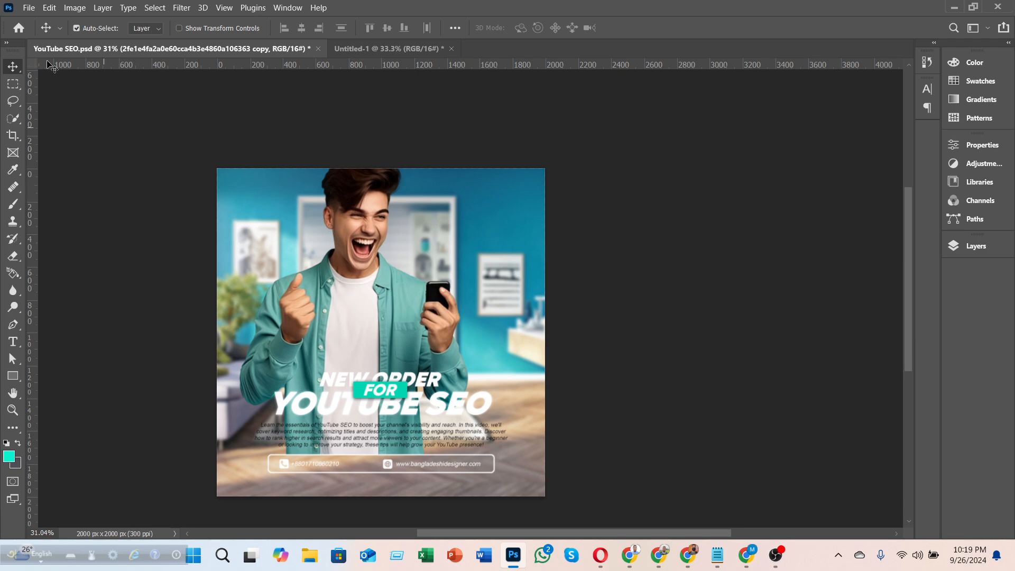
- Go to the Untitled-1 document and start placing a linked image in it
click(29, 8)
click(373, 50)
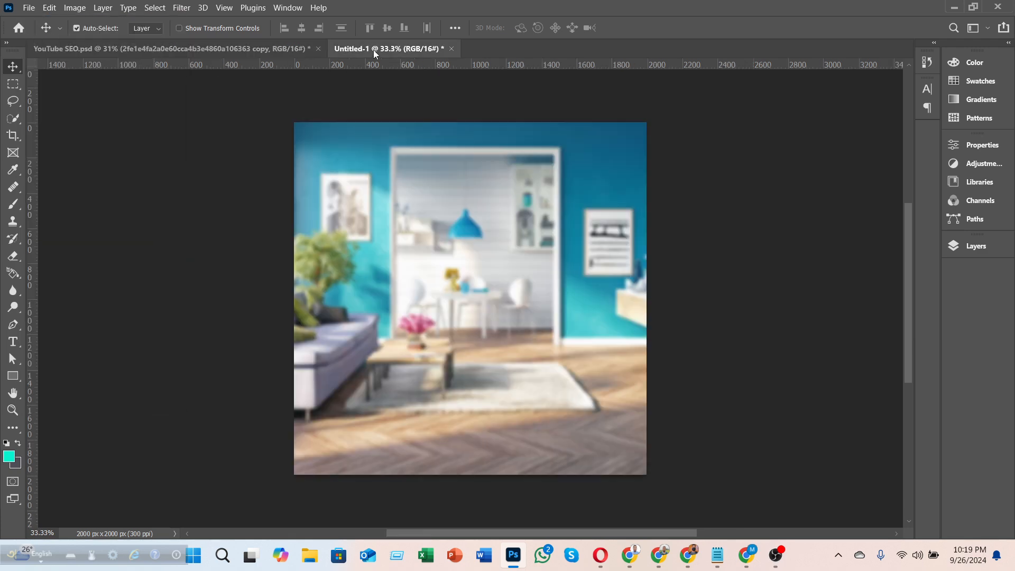
click(32, 8)
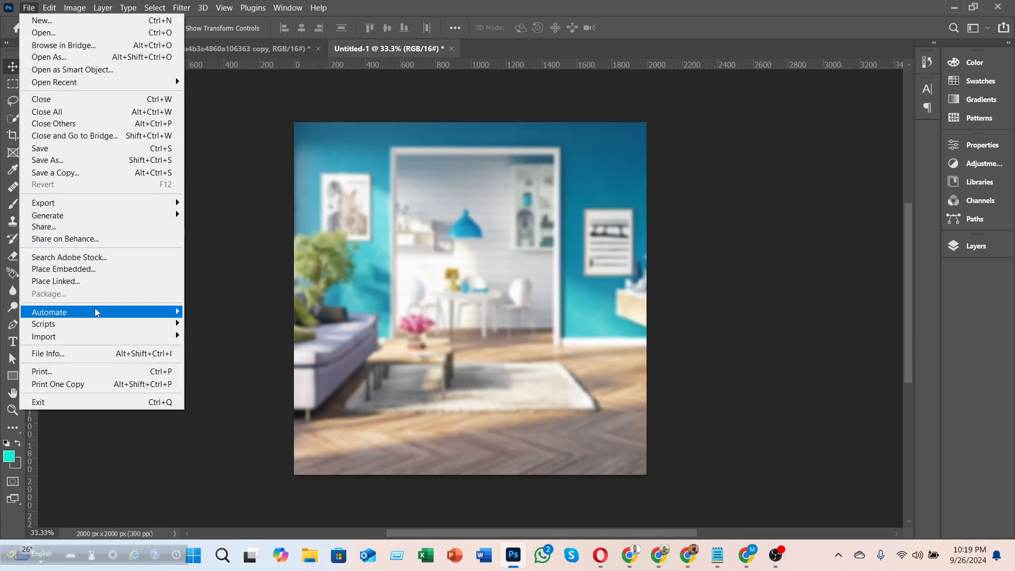
mouse_move(97, 313)
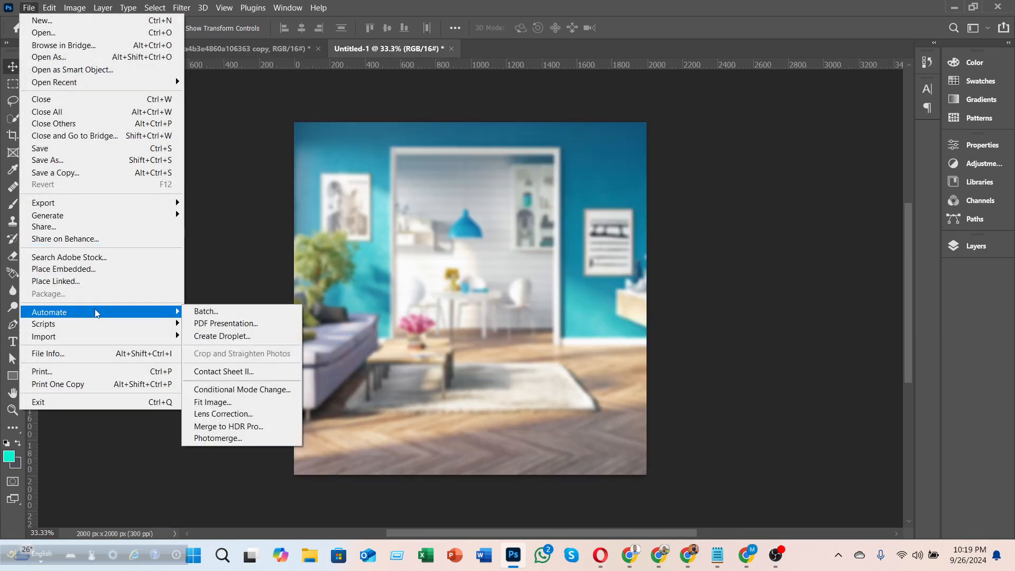
click(79, 282)
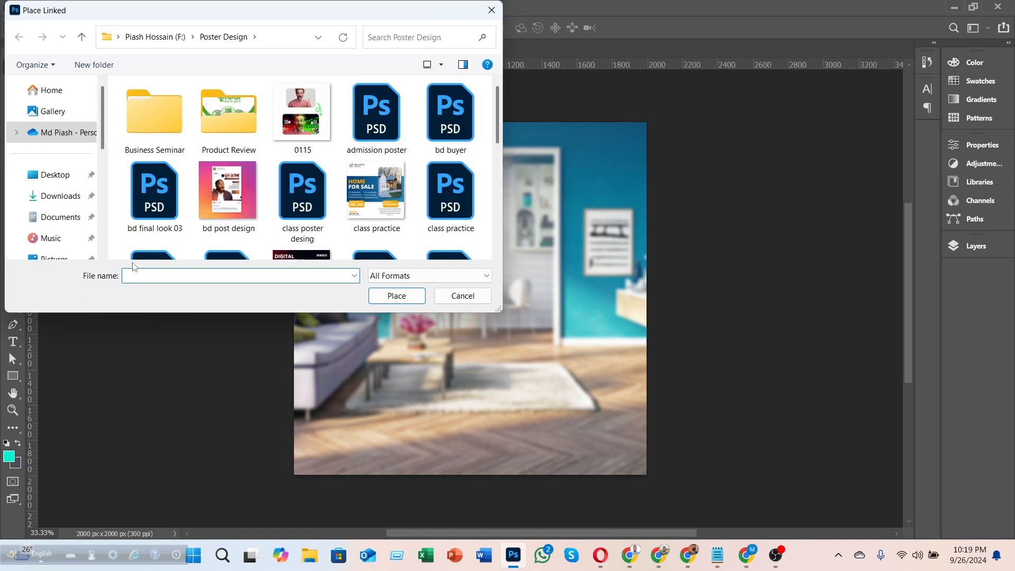
- Look through the Downloads folder for the man's picture
click(69, 205)
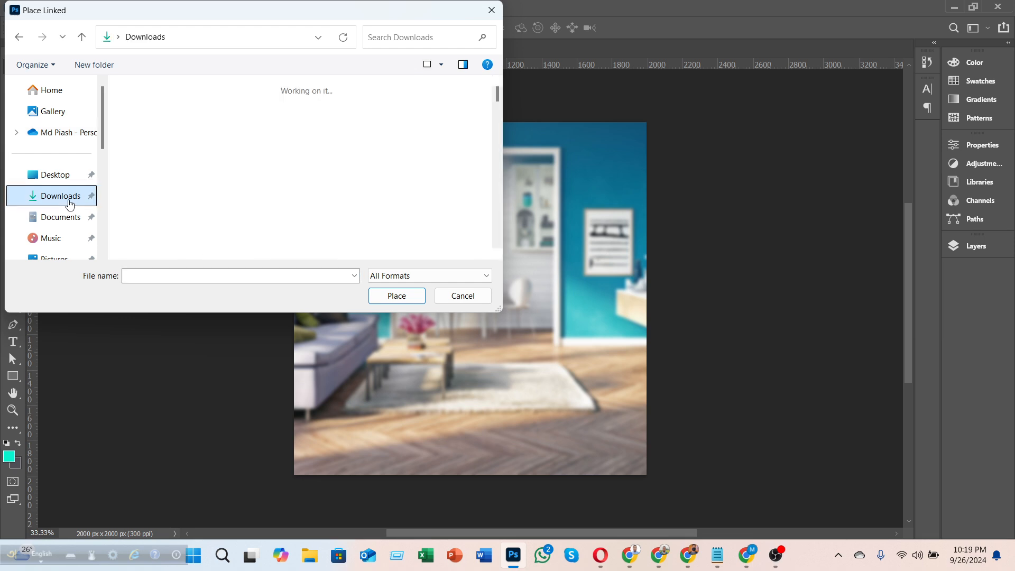
scroll(363, 179, down, 2)
scroll(363, 180, down, 5)
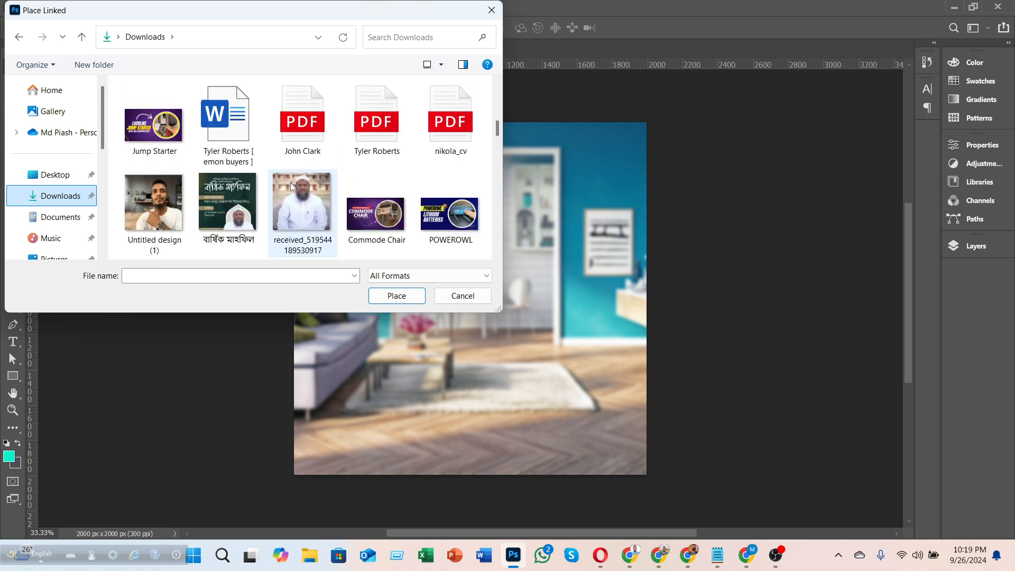
scroll(221, 185, up, 2)
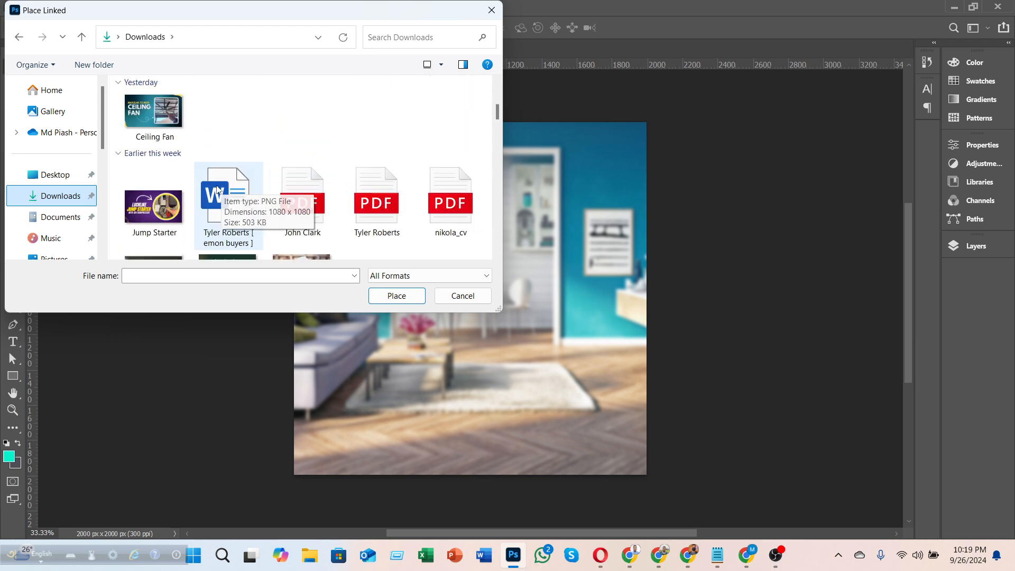
scroll(221, 189, up, 3)
- Open the Model Pictures folder inside the Design Asset folder on drive F: to find the man's picture
scroll(68, 211, down, 3)
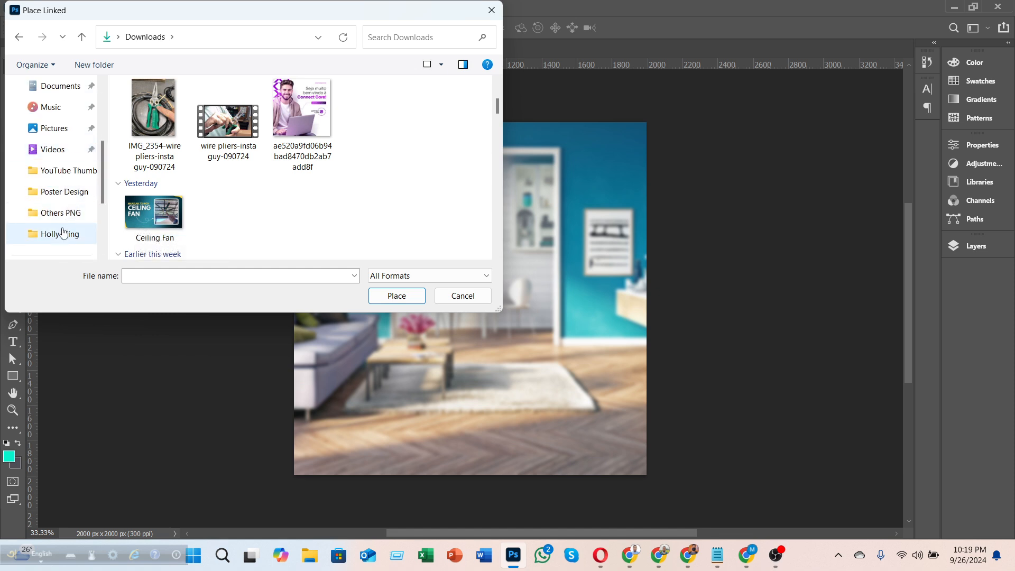
scroll(66, 211, down, 3)
click(69, 193)
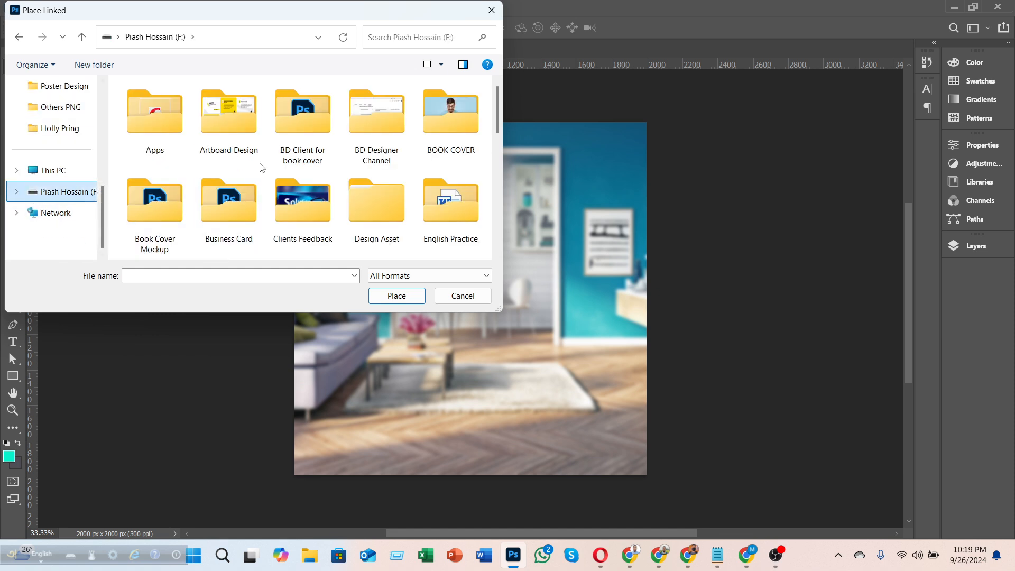
double_click(363, 206)
double_click(173, 145)
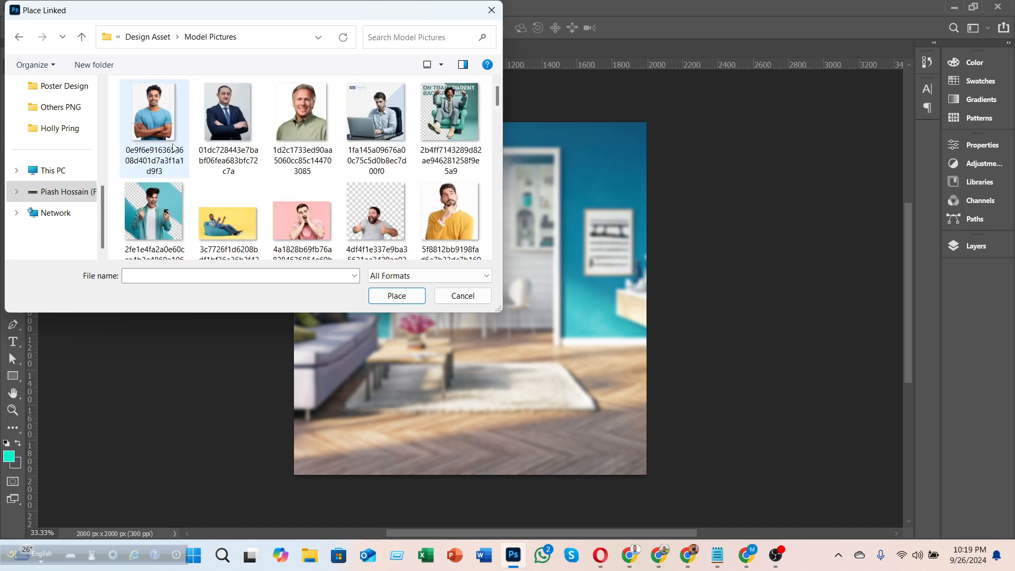
- Place the picture 2fe1e4fa2a0e60cca4b3e4860a106363 as a linked layer at its default size, filling the canvas
click(157, 213)
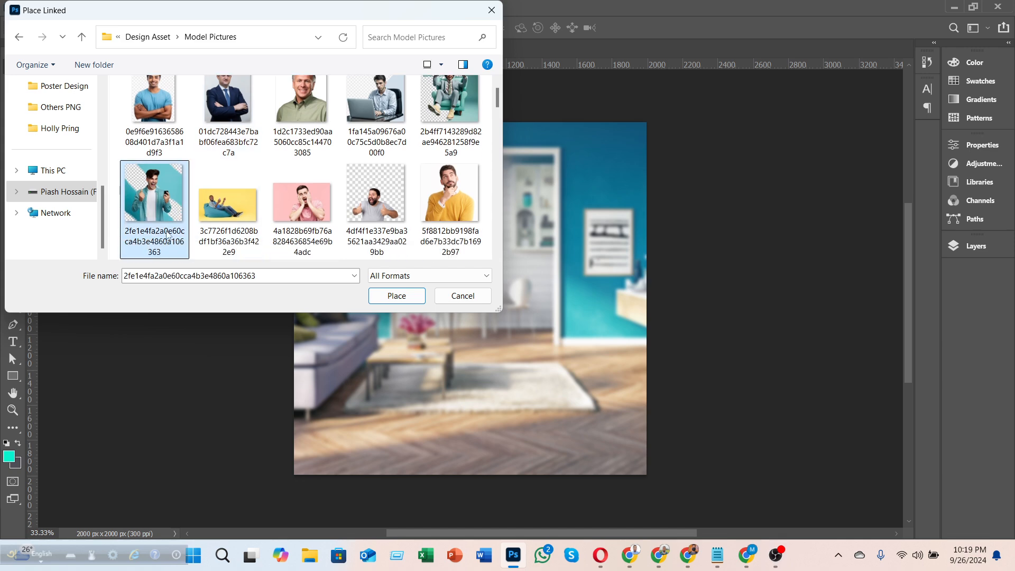
click(386, 300)
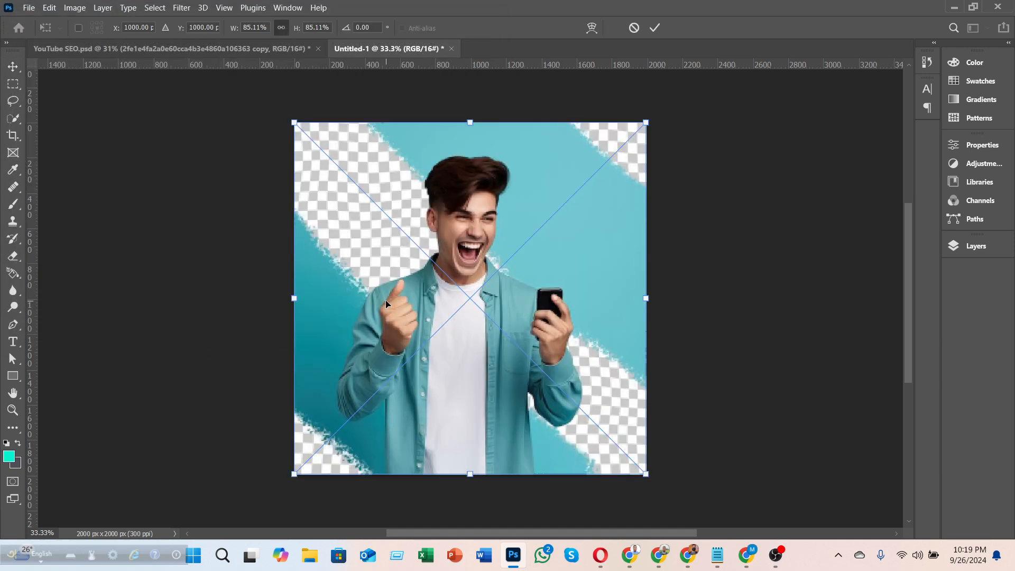
click(654, 27)
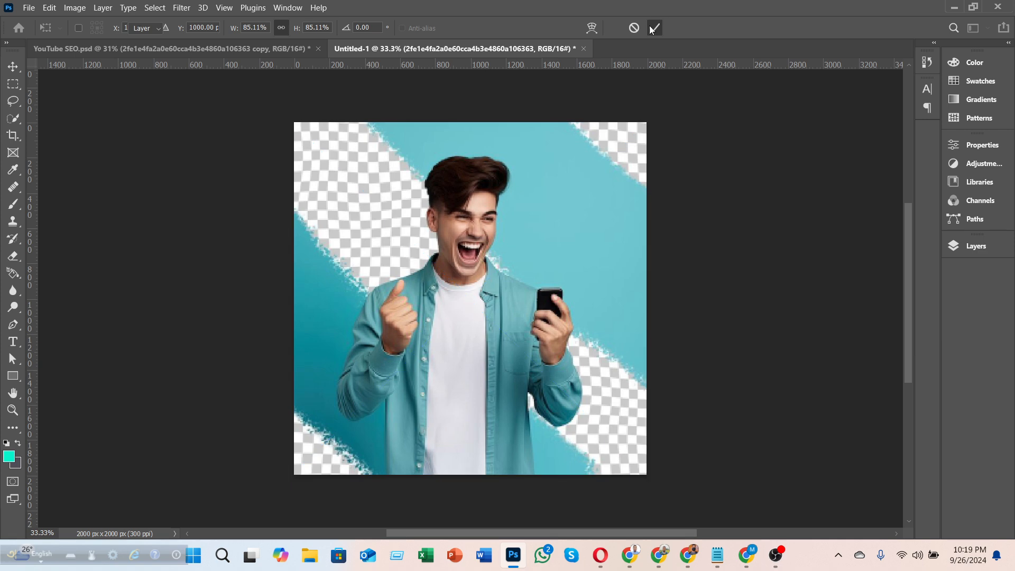
- Select the man's whole figure, including the phone, with the Quick Selection tool
scroll(524, 297, up, 1)
scroll(524, 302, up, 5)
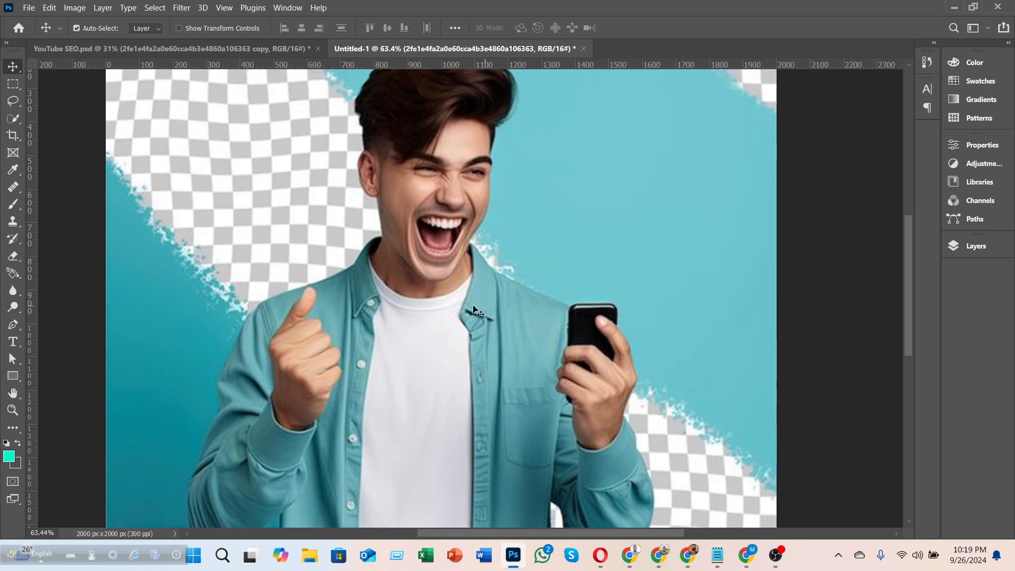
scroll(454, 299, down, 5)
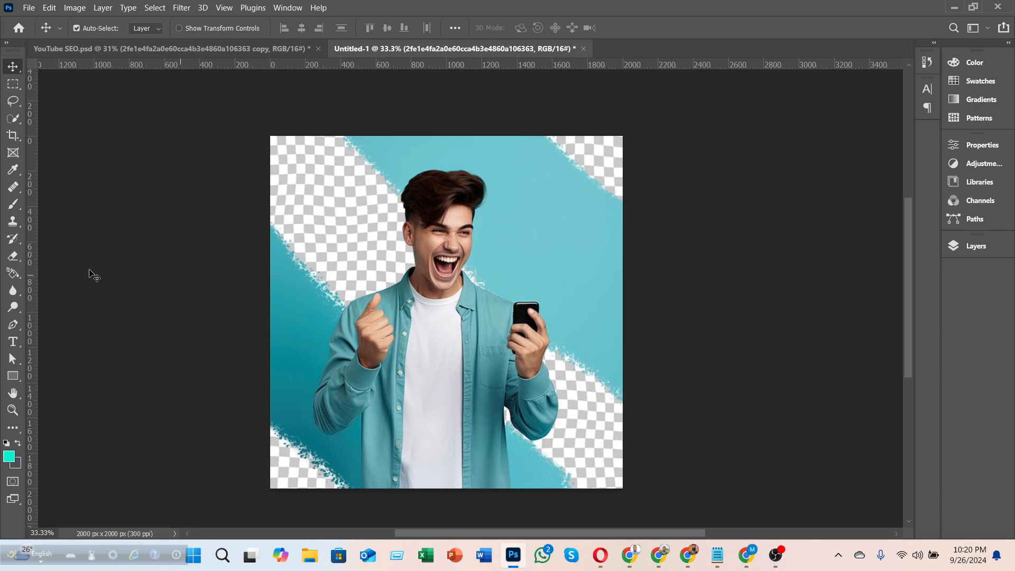
click(16, 124)
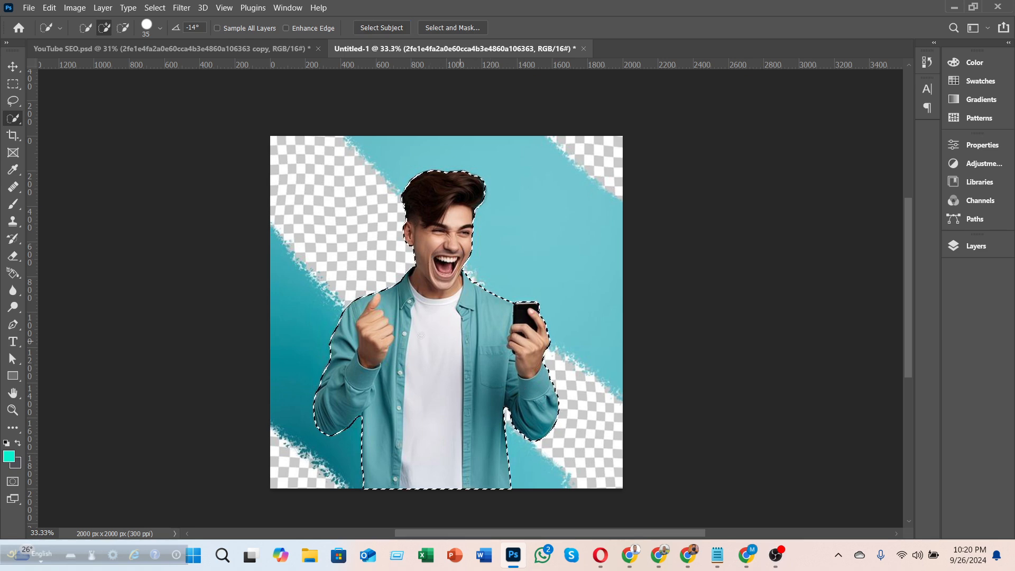
- Subtract the stray background between the collar and the phone-side shoulder from the selection, and check the rest of the outline
scroll(468, 278, up, 5)
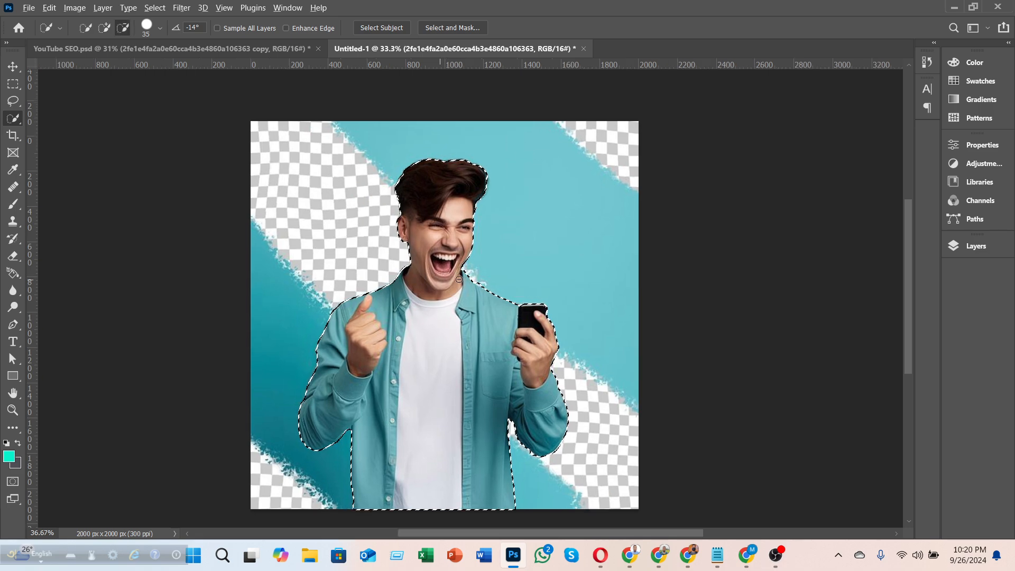
scroll(459, 278, up, 3)
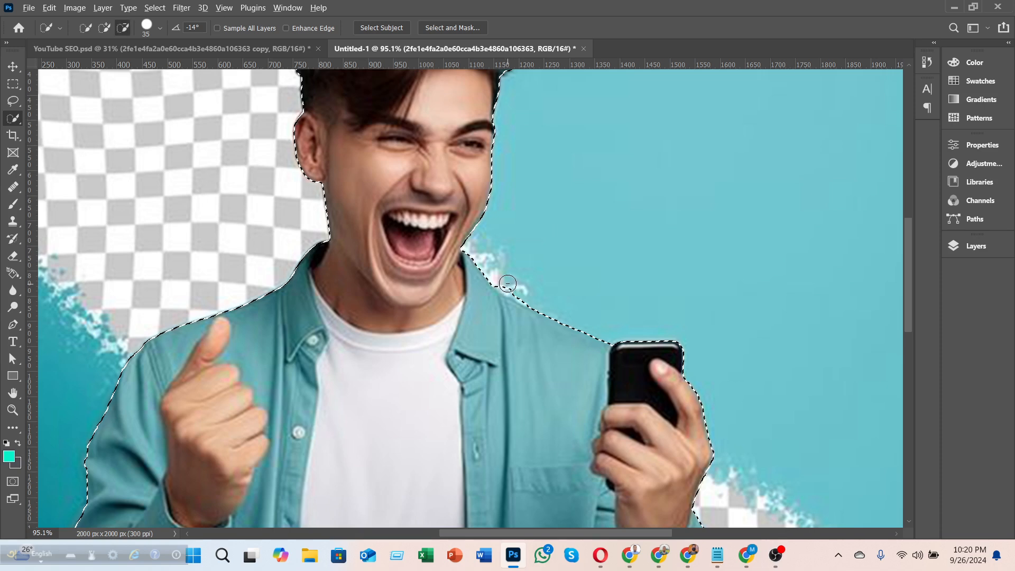
alt+click(507, 283)
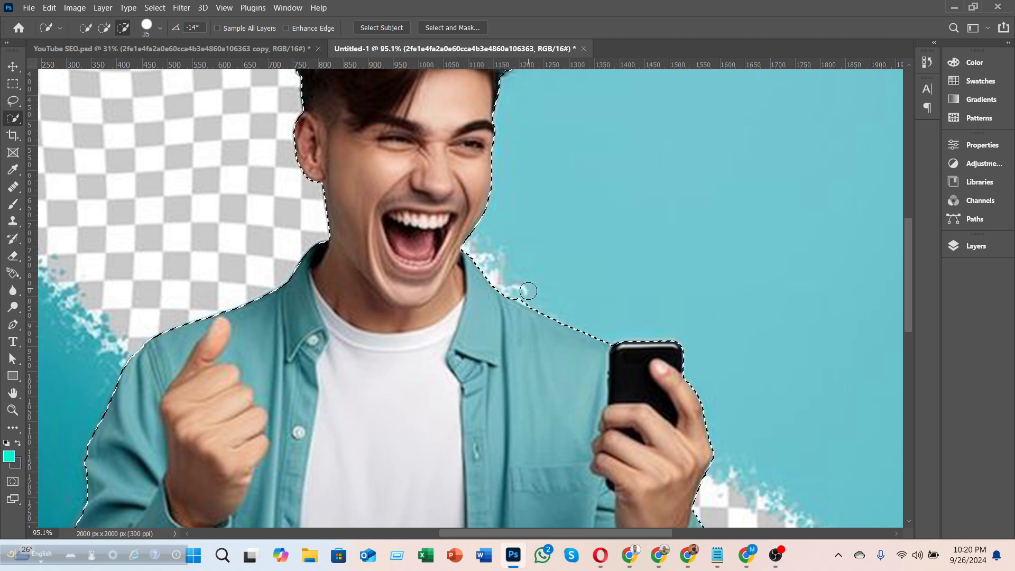
scroll(591, 294, down, 5)
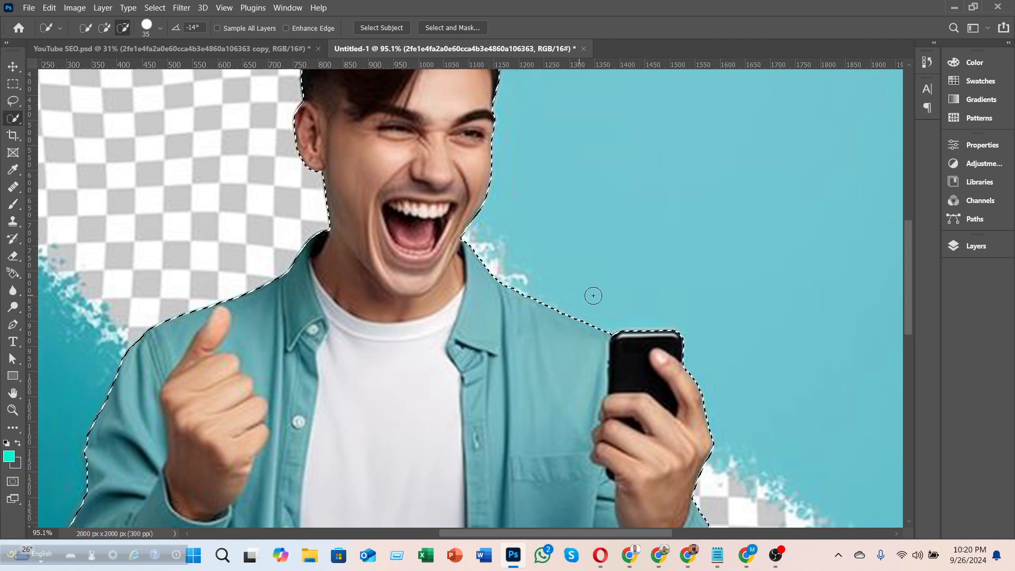
scroll(597, 282, down, 2)
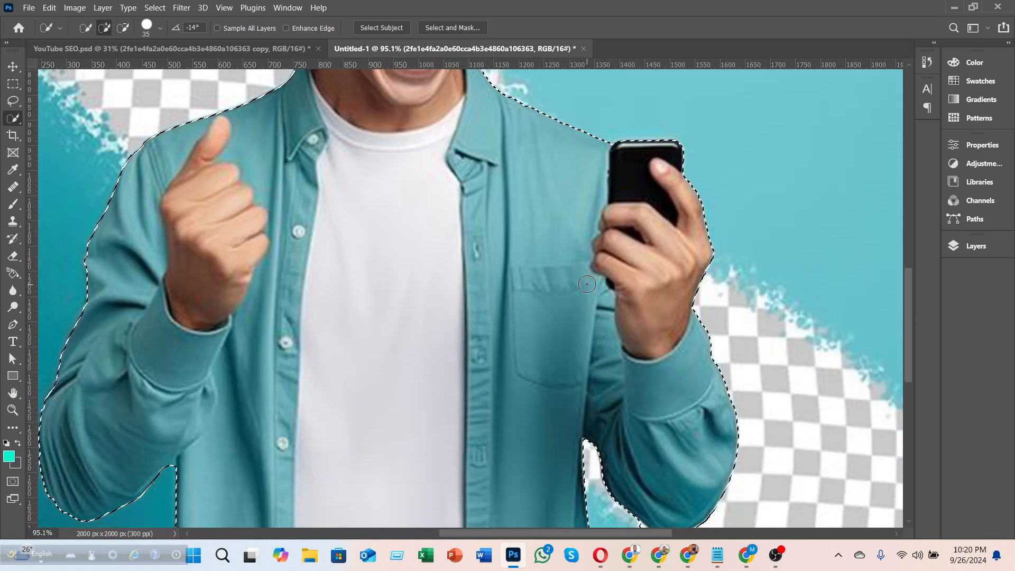
scroll(321, 295, up, 9)
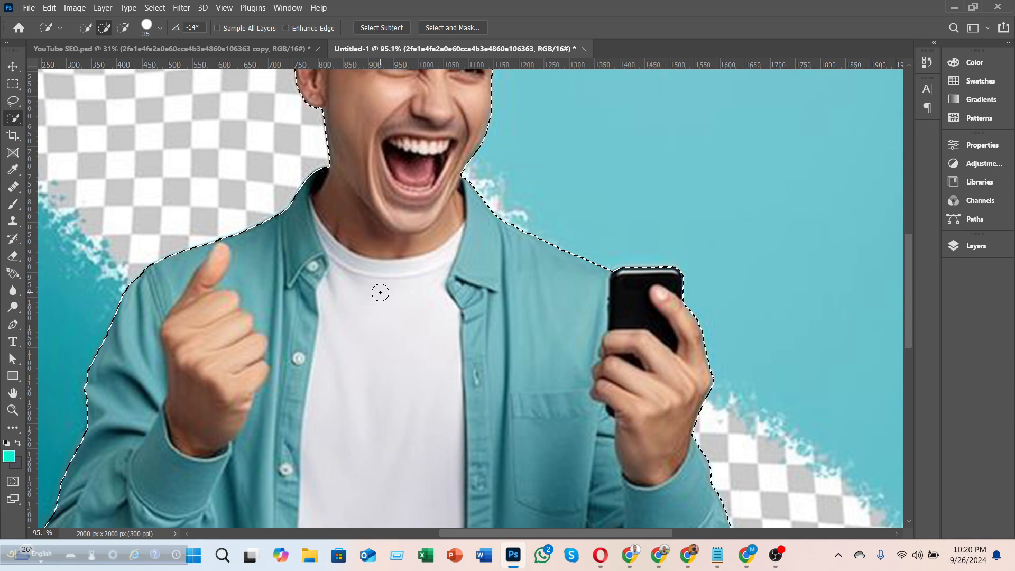
scroll(373, 287, down, 2)
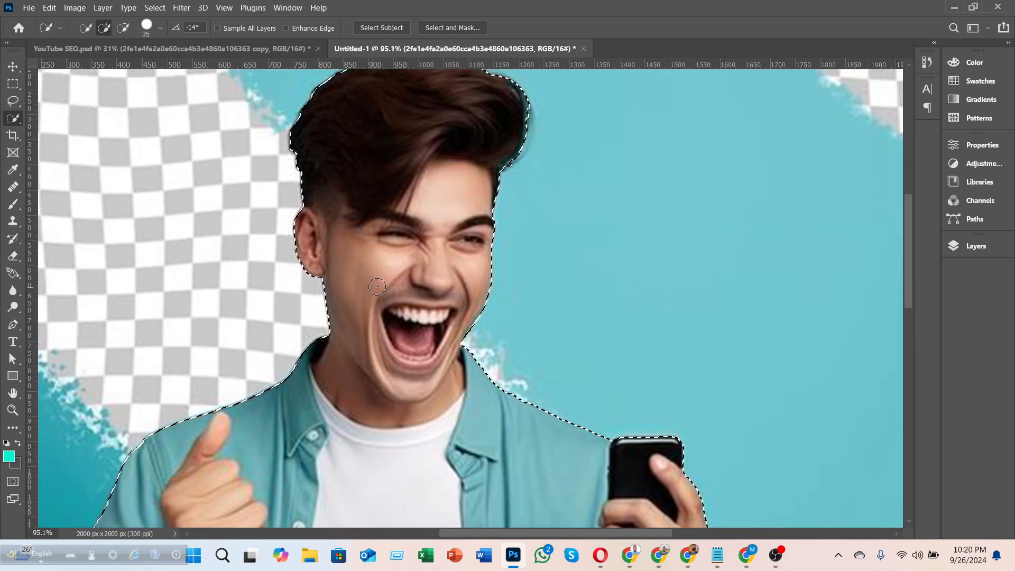
scroll(374, 280, down, 6)
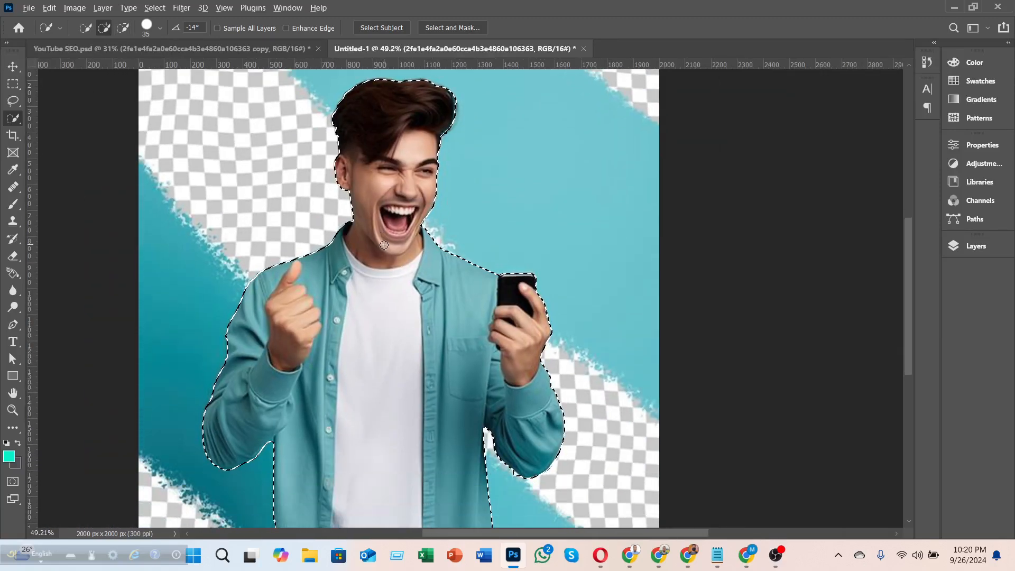
scroll(384, 265, down, 2)
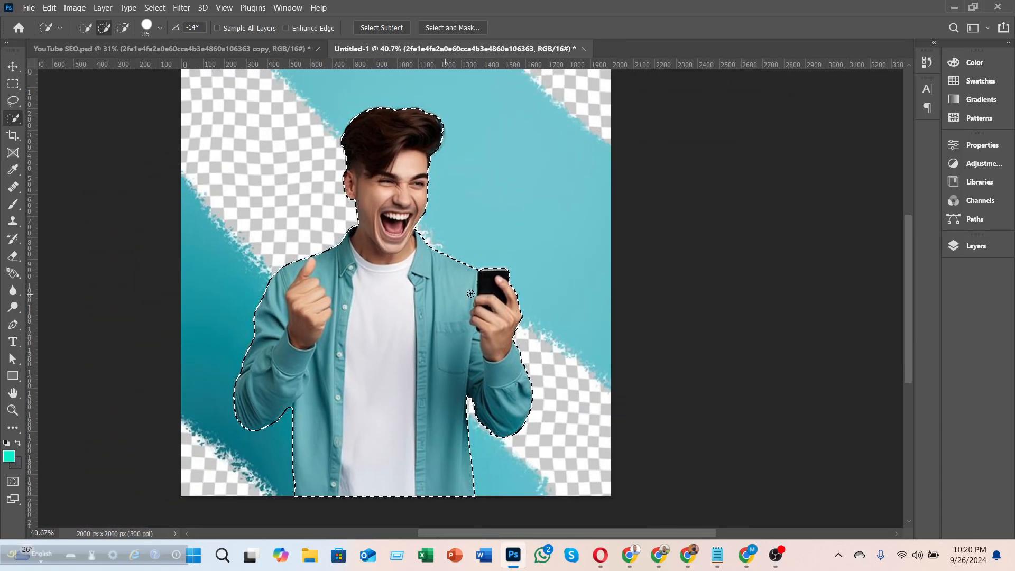
- Add a layer mask to the man's layer from the selection and hide the blurred room layer
click(955, 251)
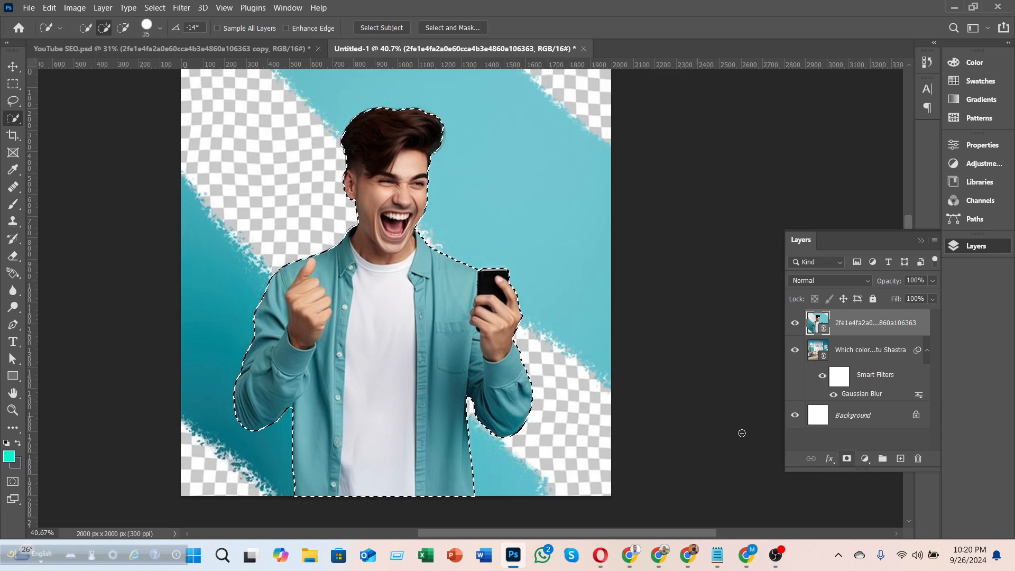
click(846, 458)
click(794, 349)
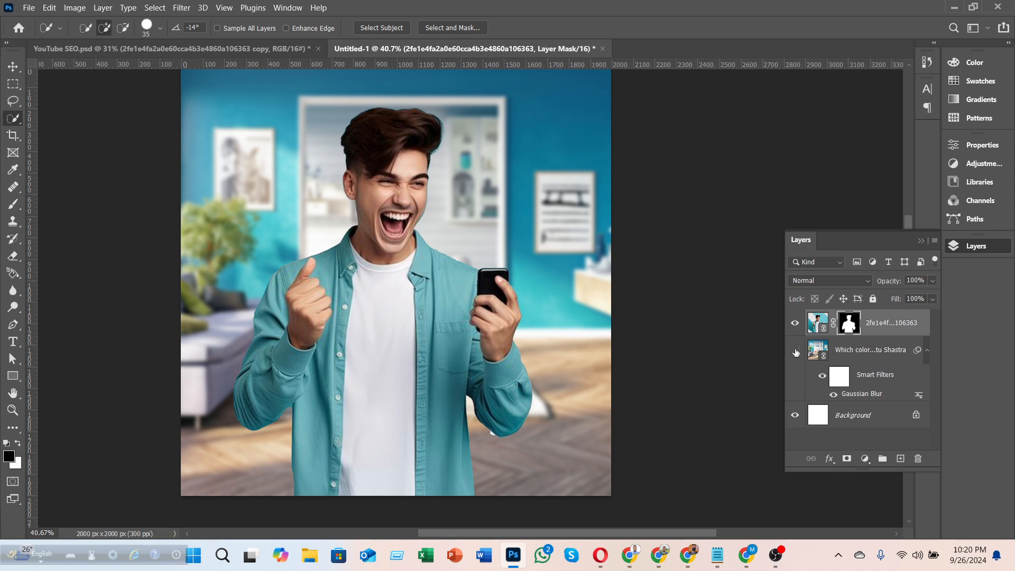
- Add a red Solid Color fill layer (f20707) above the Background to check the cutout's edges
click(854, 414)
click(864, 458)
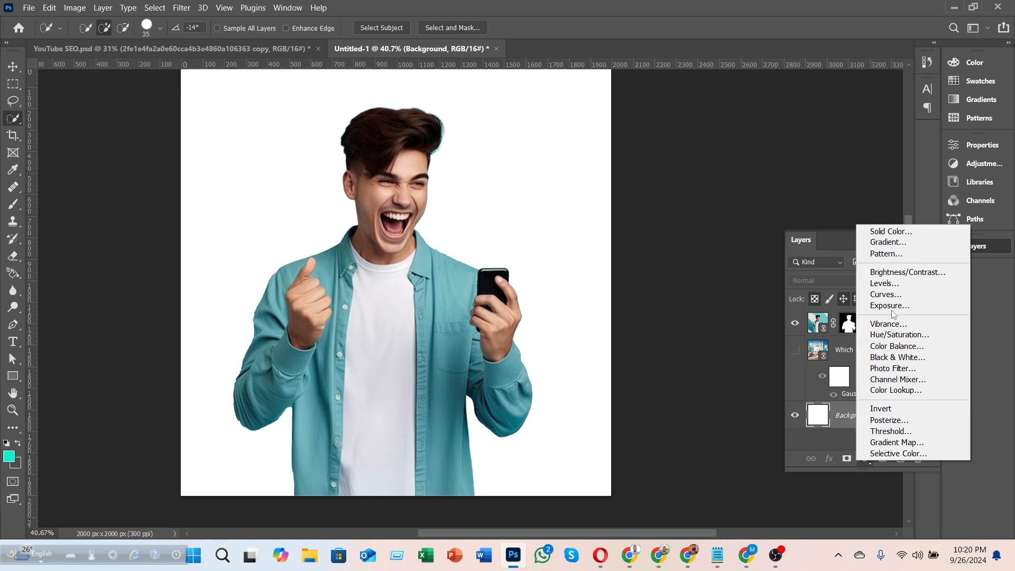
click(909, 229)
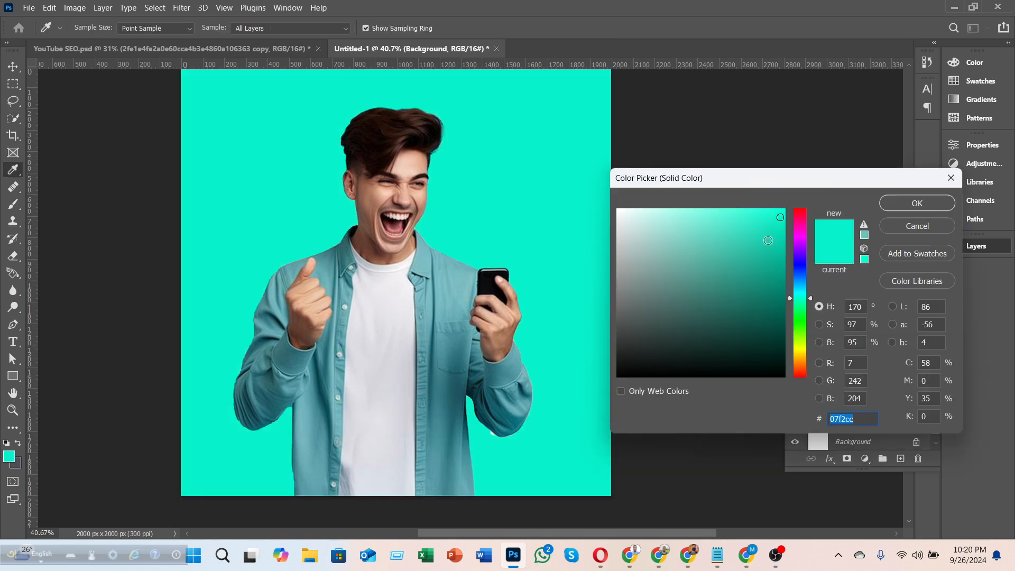
drag(799, 234, 799, 209)
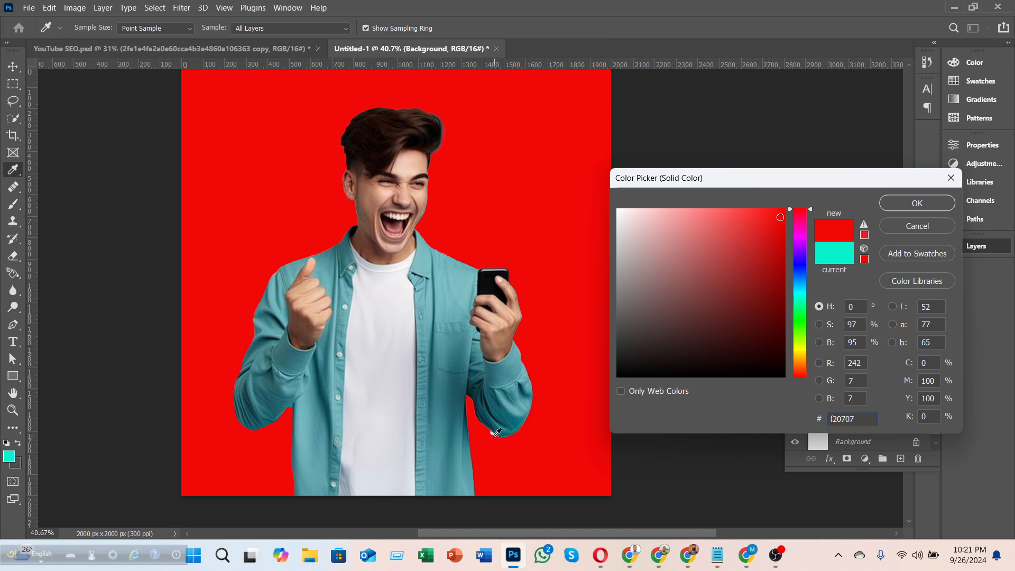
click(896, 204)
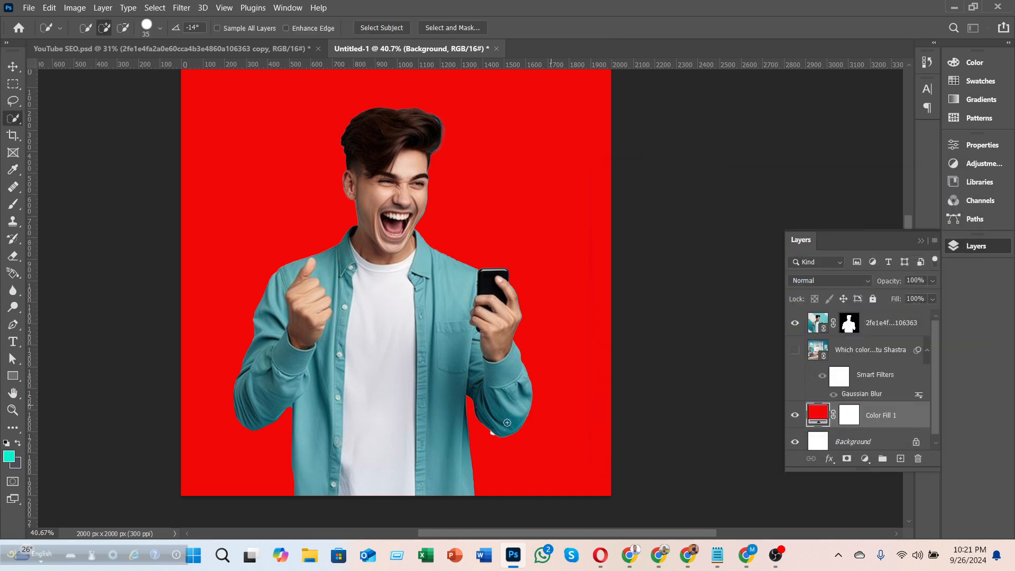
- Undo the red fill, the hiding of the room layer and the man's layer mask
click(857, 328)
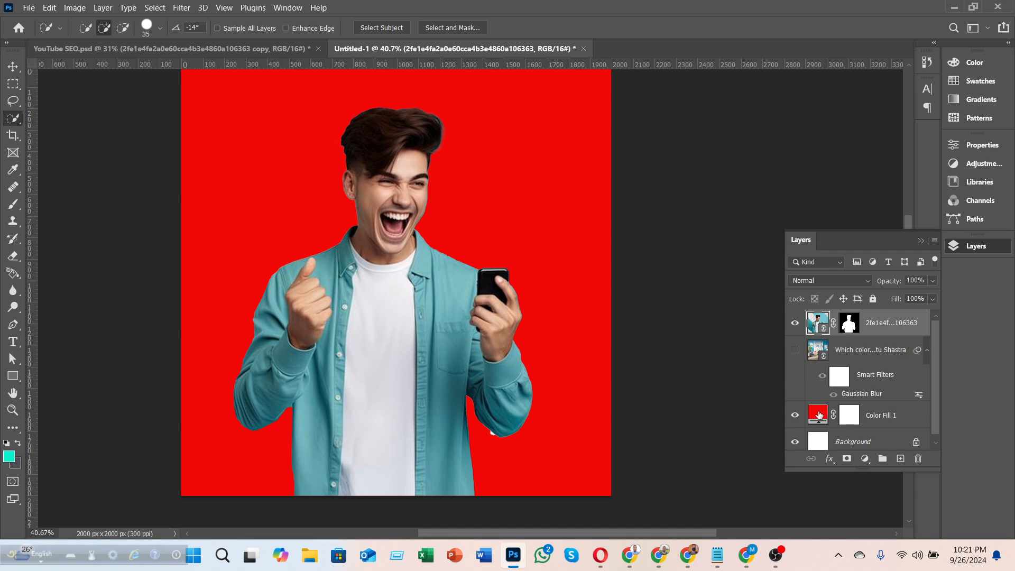
key(ctrl+z)
key(ctrl+z)
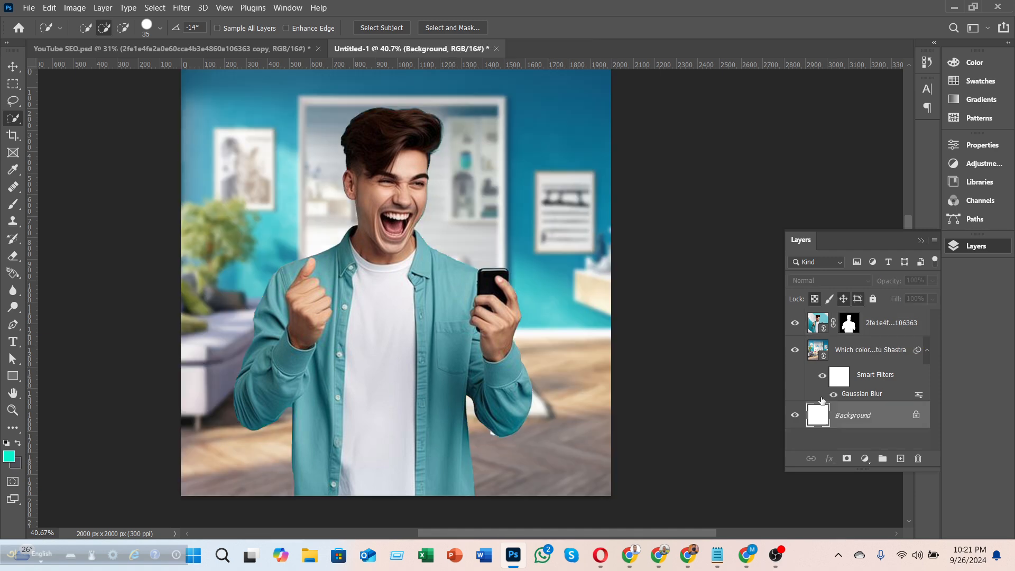
key(ctrl+z)
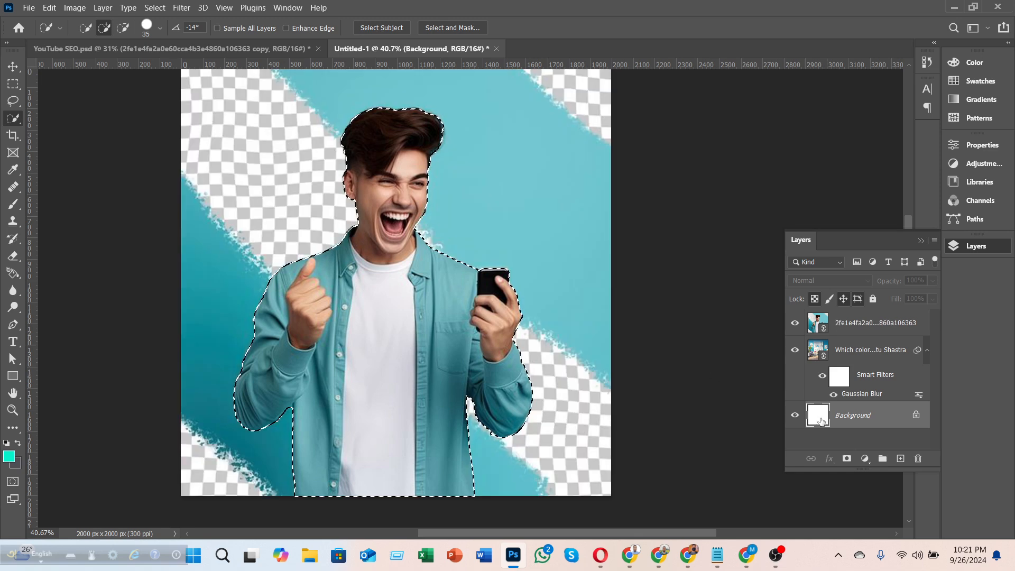
- Try a red Solid Color fill layer above the Background with the man's selection active, and undo it
click(865, 458)
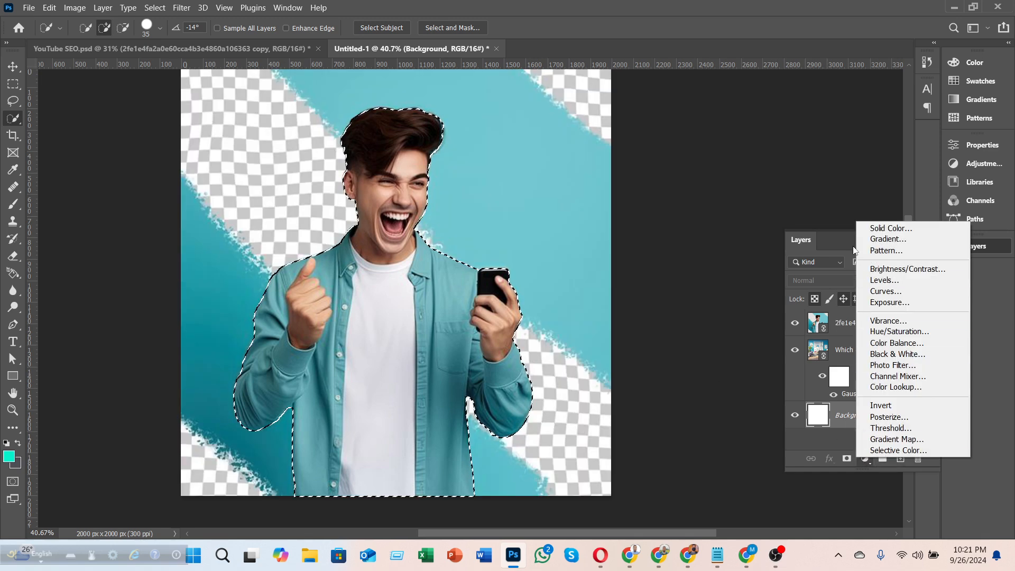
click(878, 228)
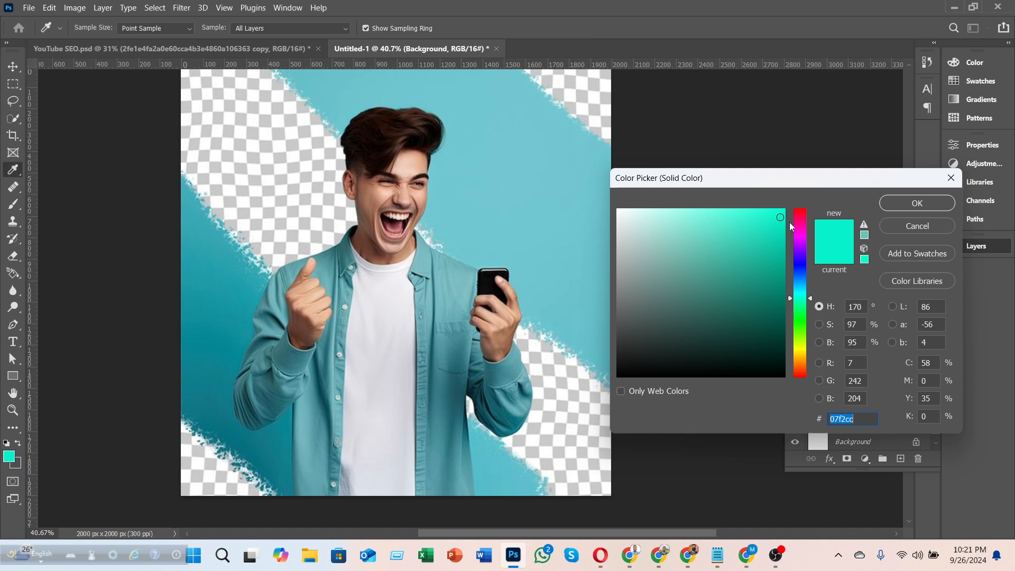
drag(798, 220, 813, 190)
click(917, 203)
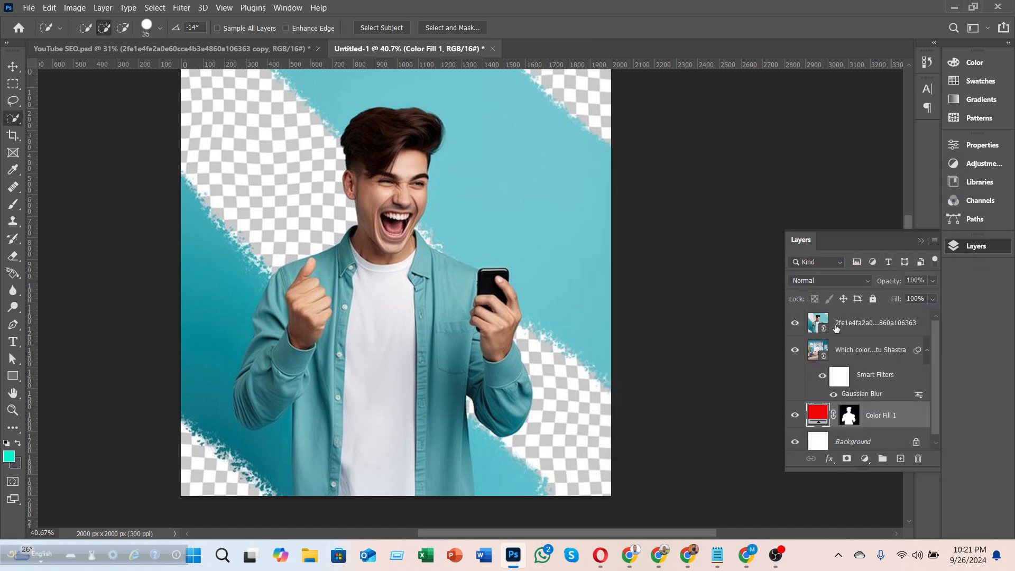
click(836, 325)
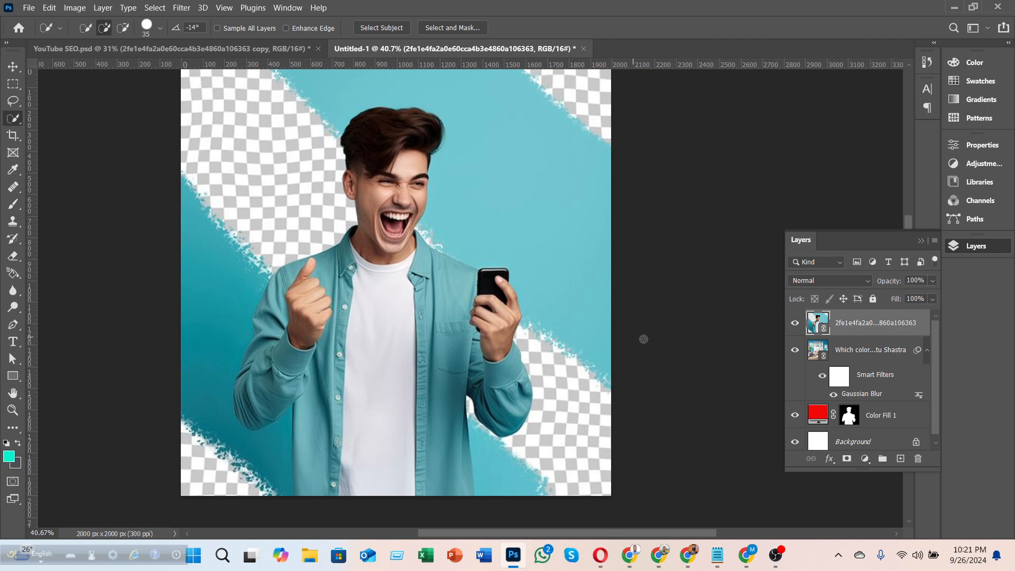
key(ctrl+z)
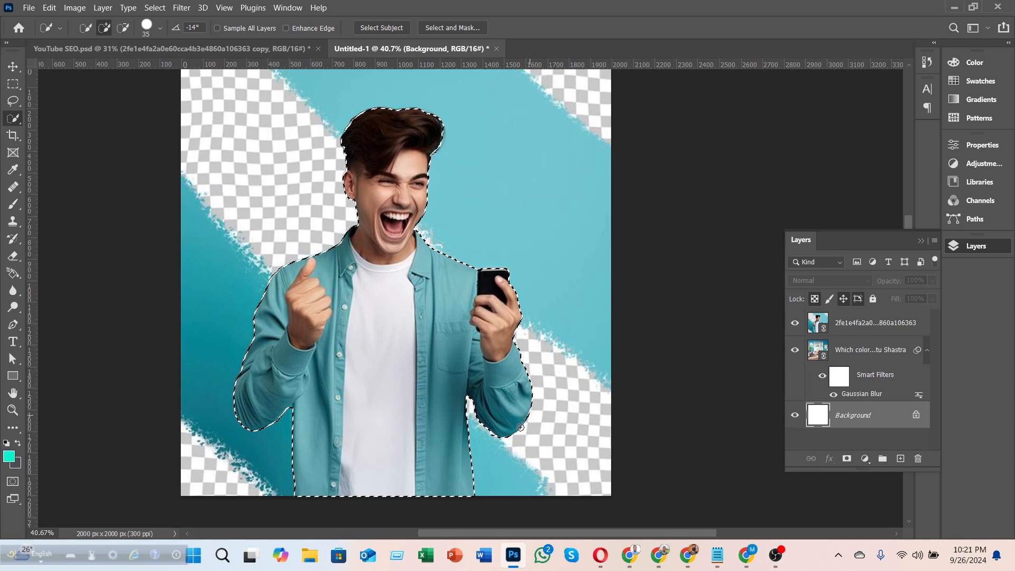
- Subtract the excess area beneath the elbow of the phone-holding arm from the man's selection
scroll(466, 397, up, 3)
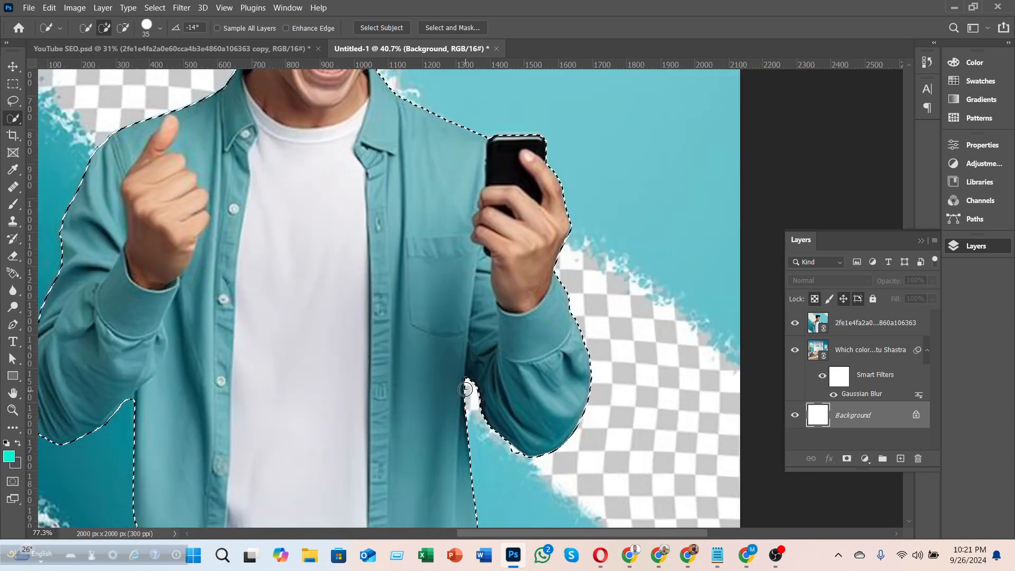
scroll(465, 390, up, 1)
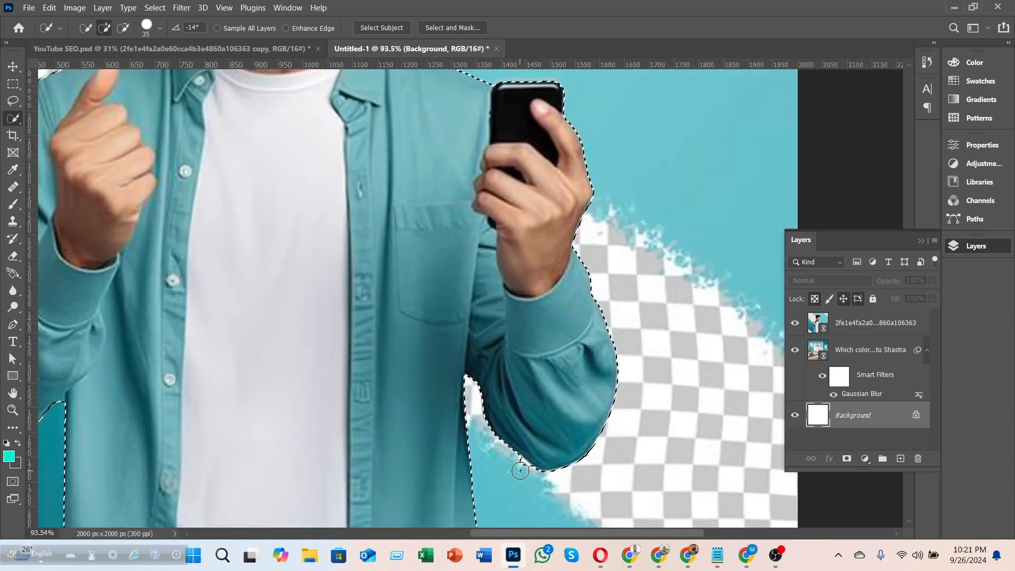
alt+click(521, 468)
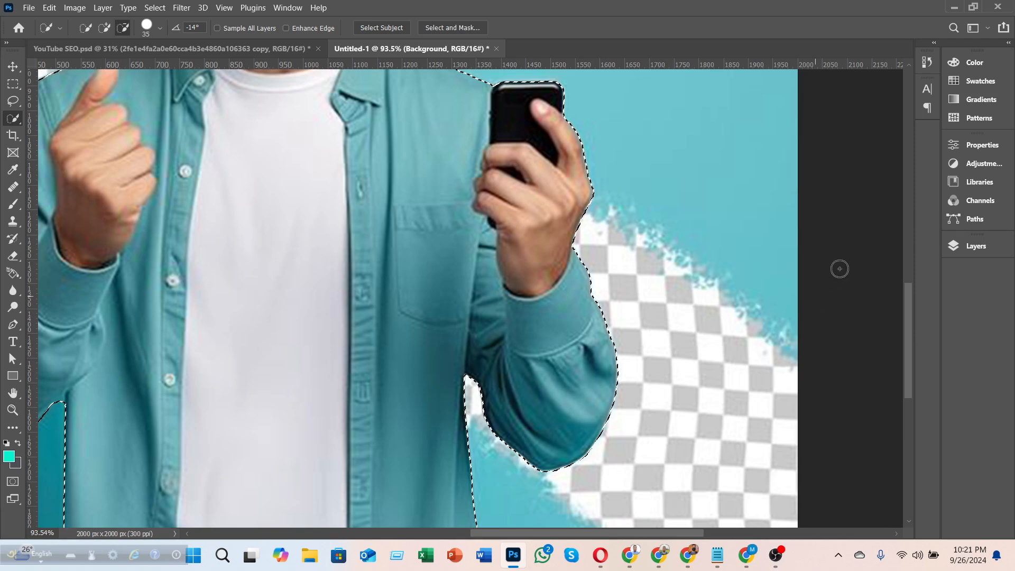
- Add a layer mask to the man's picture layer from the active selection
scroll(551, 215, down, 5)
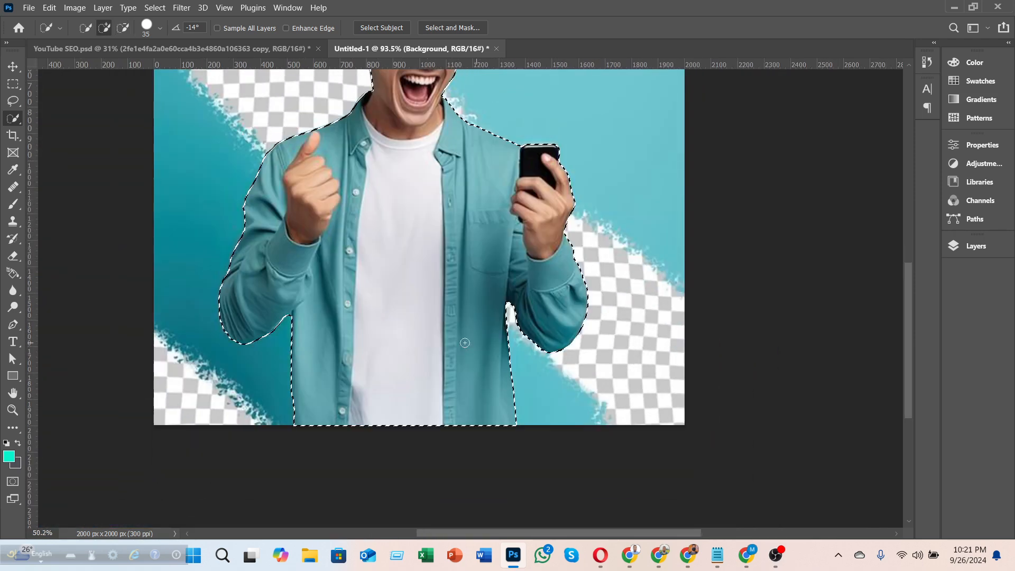
scroll(454, 313, down, 2)
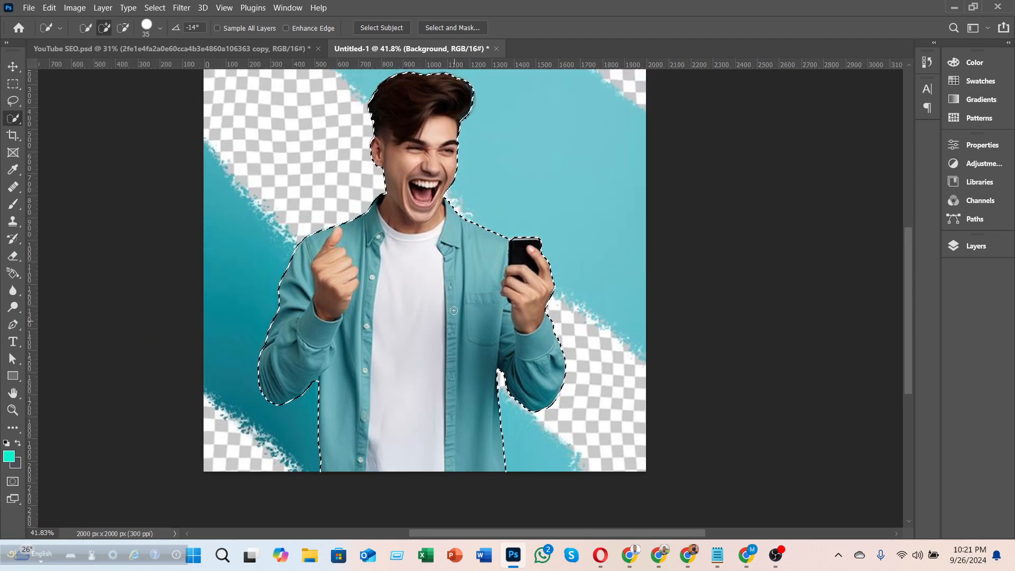
click(975, 246)
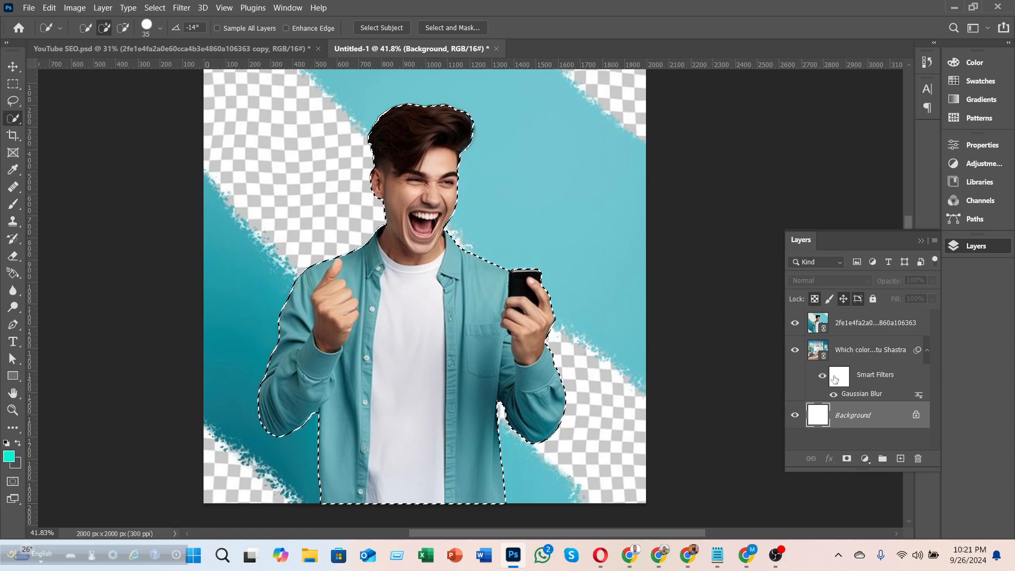
click(846, 328)
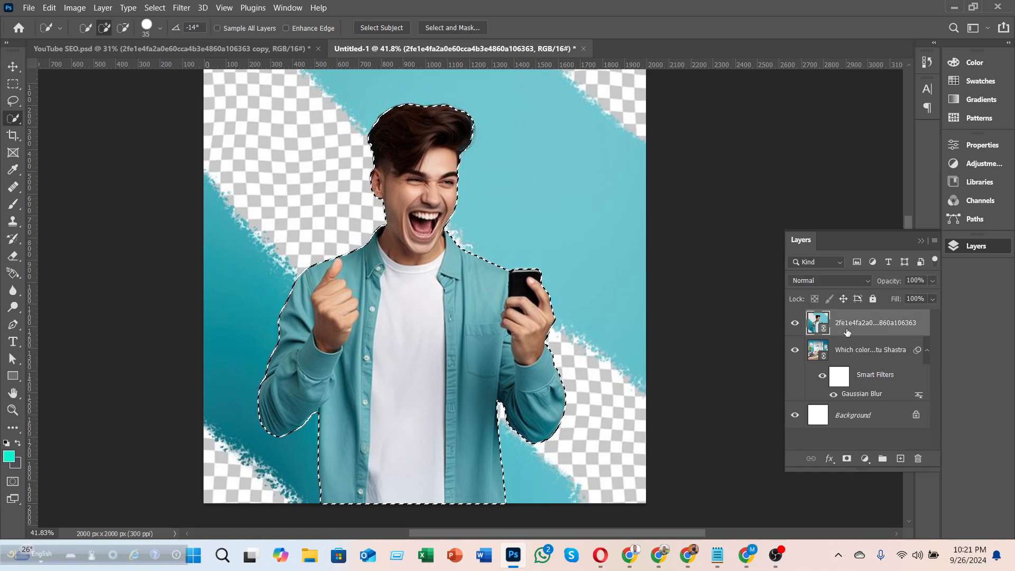
click(845, 457)
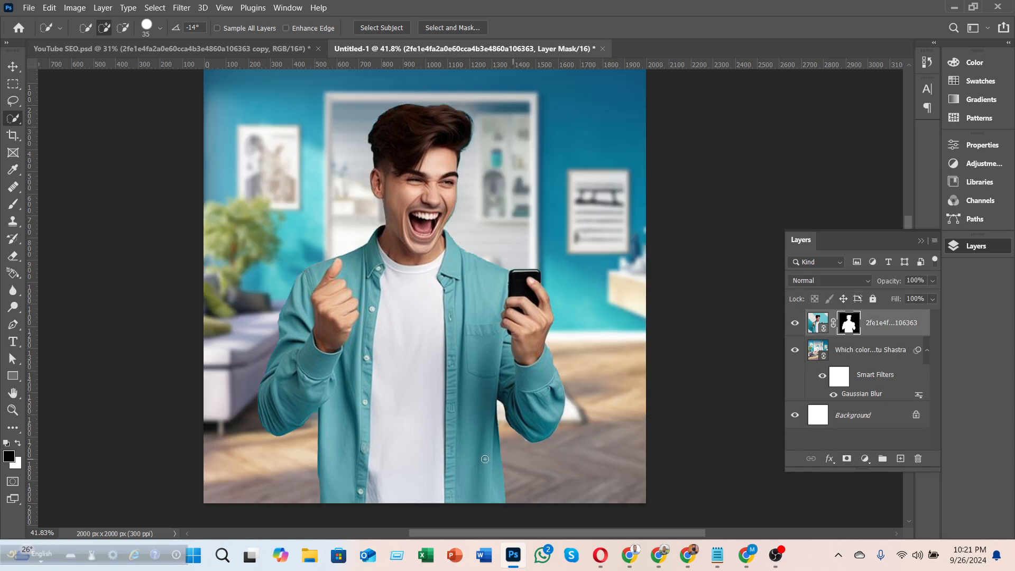
click(848, 419)
click(865, 457)
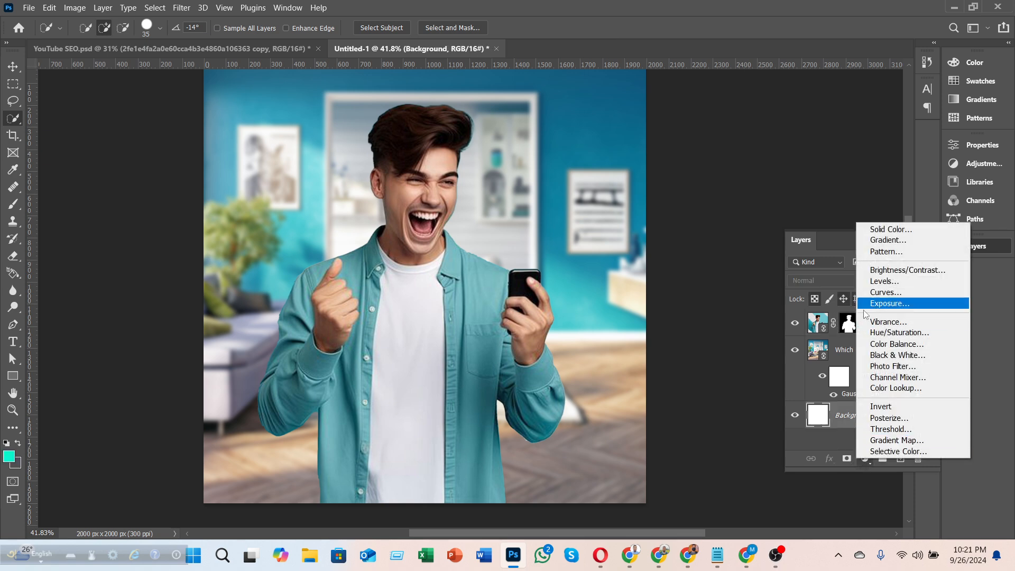
click(826, 324)
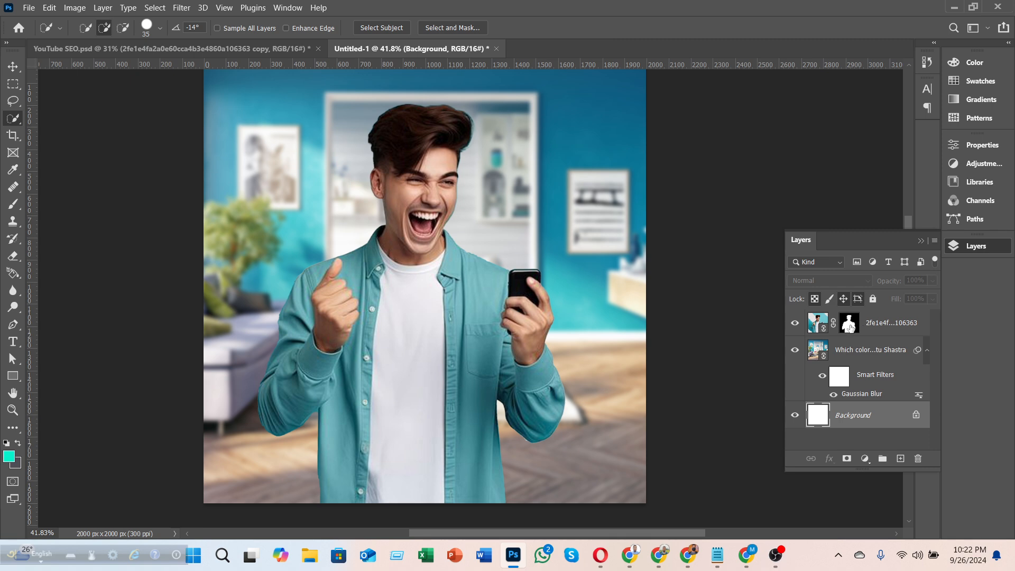
double_click(849, 324)
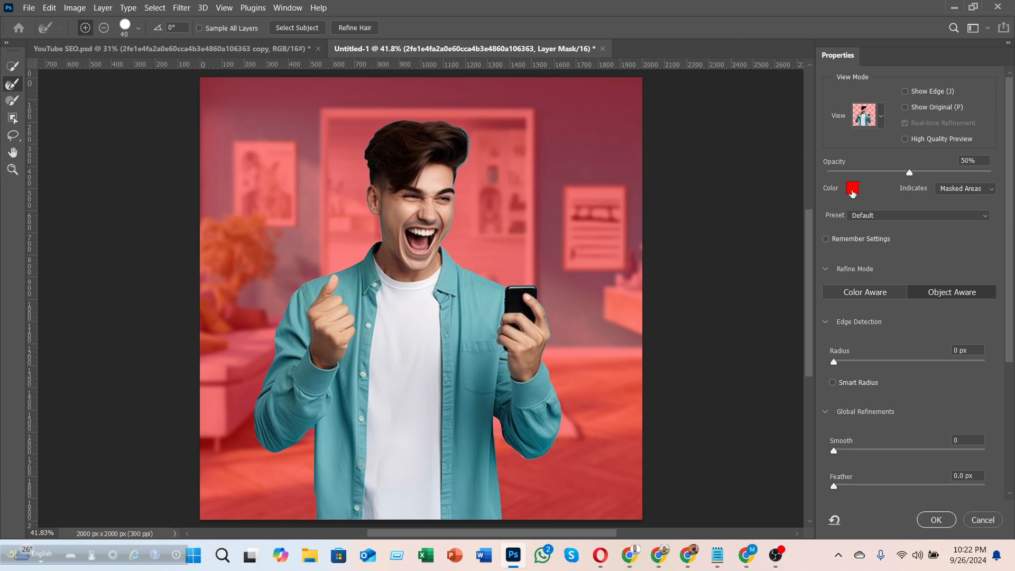
click(851, 190)
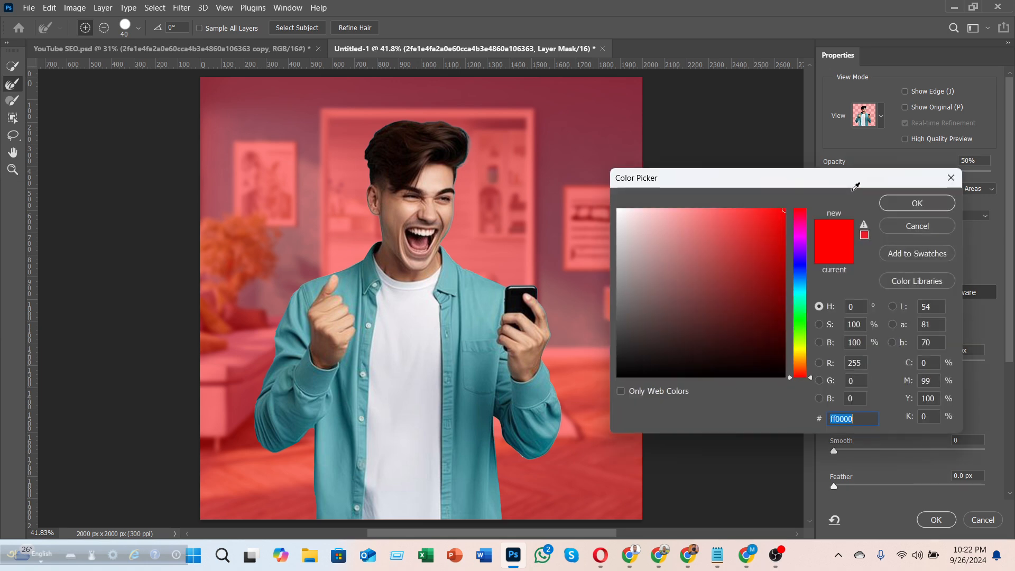
click(916, 203)
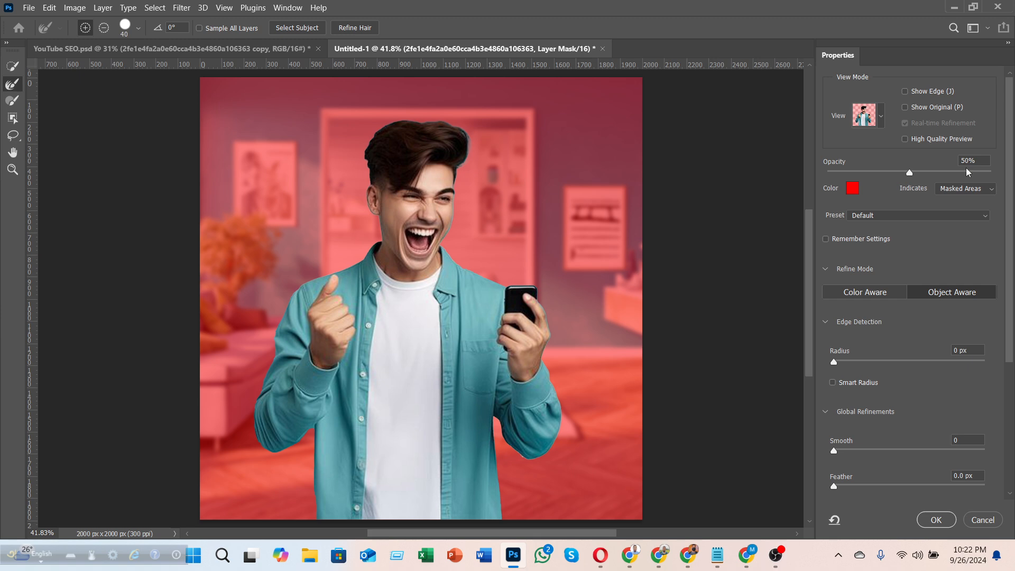
mouse_move(909, 173)
mouse_down()
mouse_move(986, 173)
mouse_move(918, 174)
mouse_up()
drag(910, 185, 904, 189)
click(853, 190)
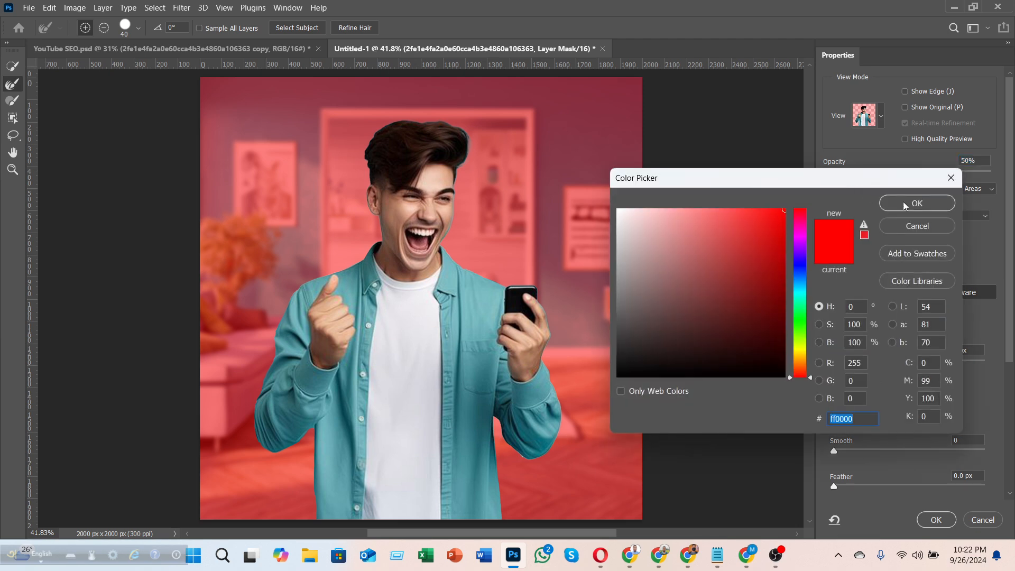
click(918, 201)
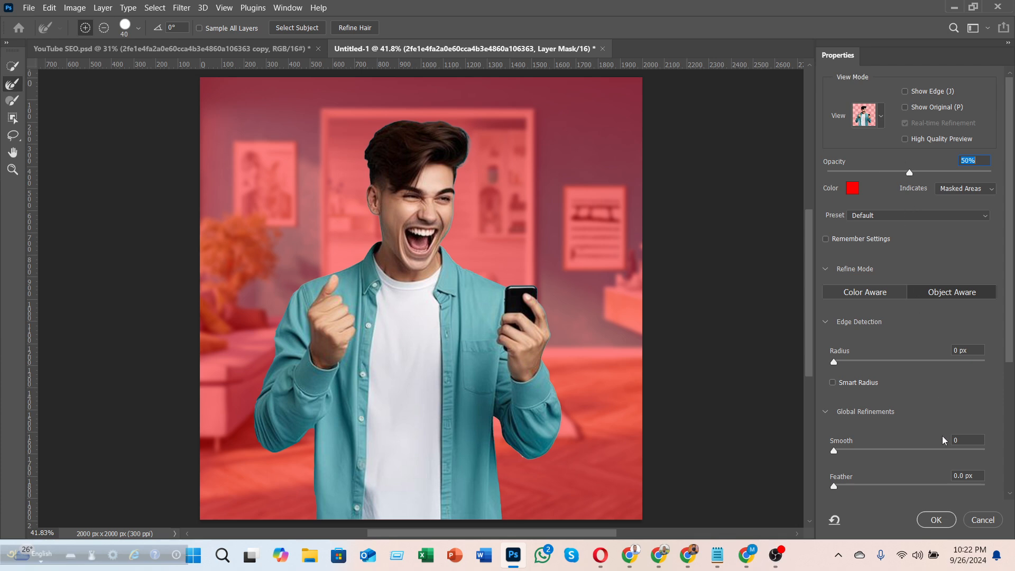
click(983, 520)
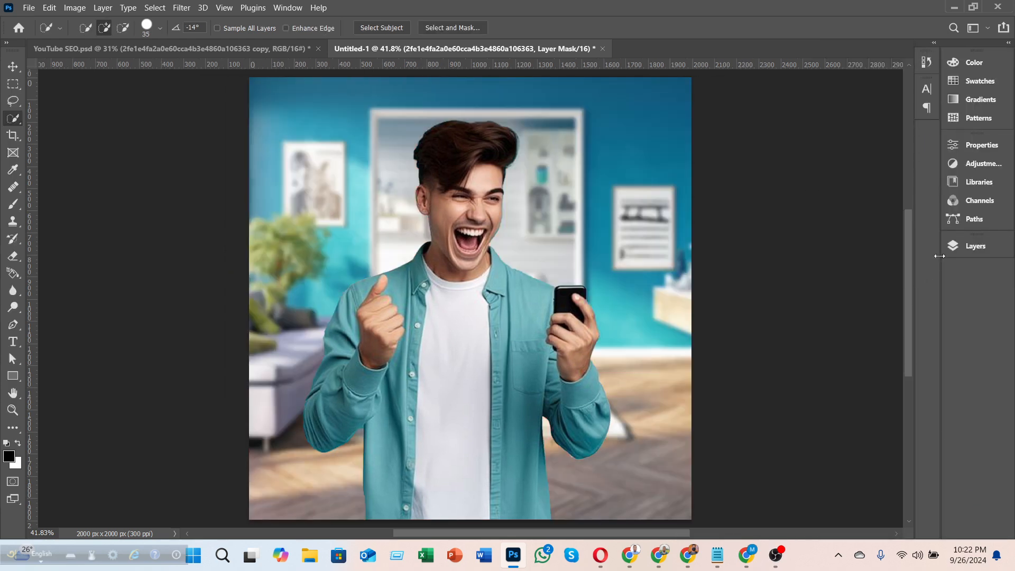
- Open the man's layer mask in Select and Mask and brush along the hair edges with the Refine Edge Brush
click(950, 250)
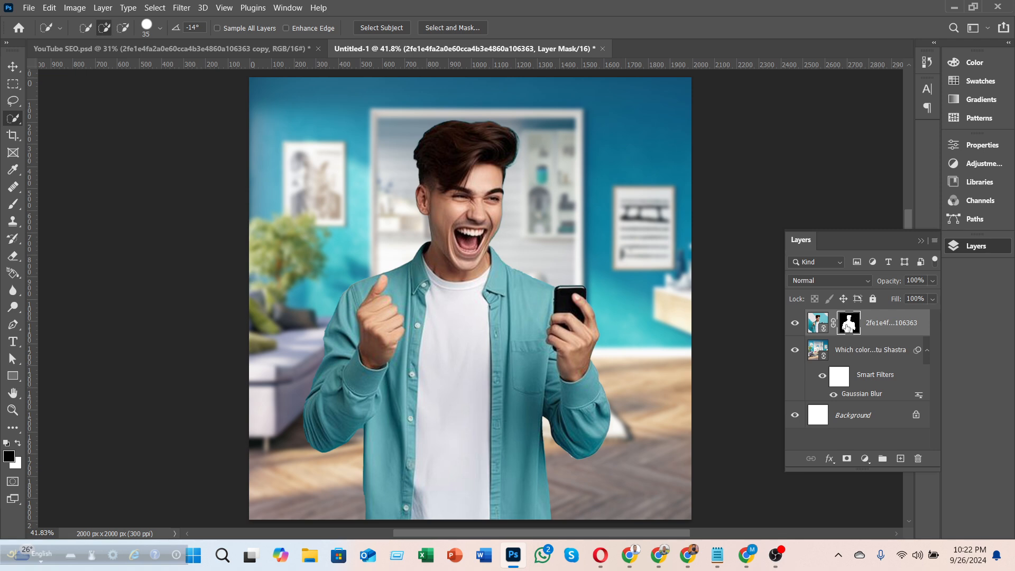
double_click(847, 325)
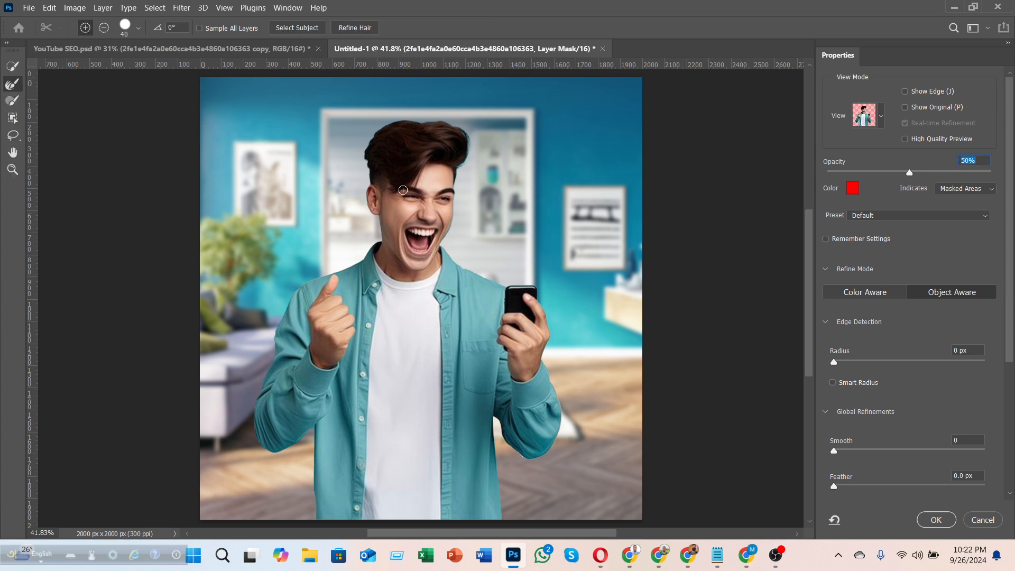
key(alt)
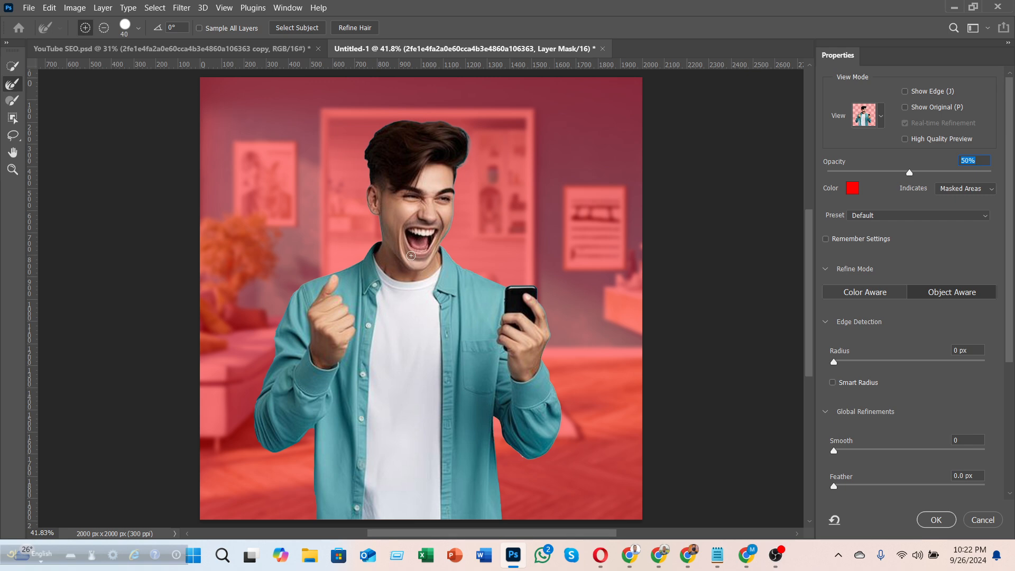
key(alt)
key(alt)
drag(465, 131, 466, 165)
mouse_move(466, 129)
mouse_down()
mouse_move(385, 123)
mouse_move(367, 141)
mouse_move(368, 167)
mouse_move(362, 145)
mouse_up()
- Enable Decontaminate Colors and output the refined cutout to a new layer with layer mask
scroll(931, 367, down, 6)
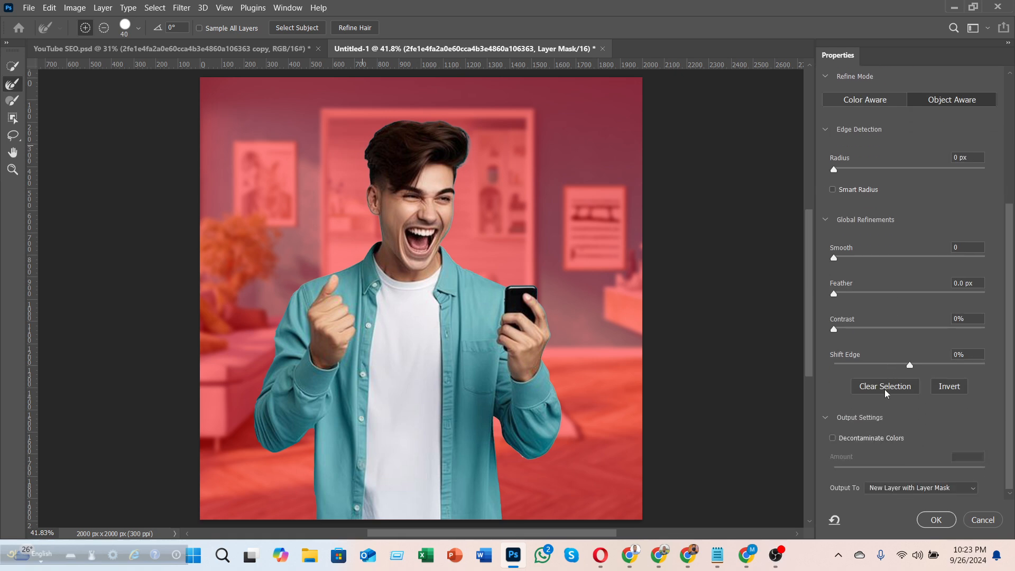
click(833, 438)
click(934, 519)
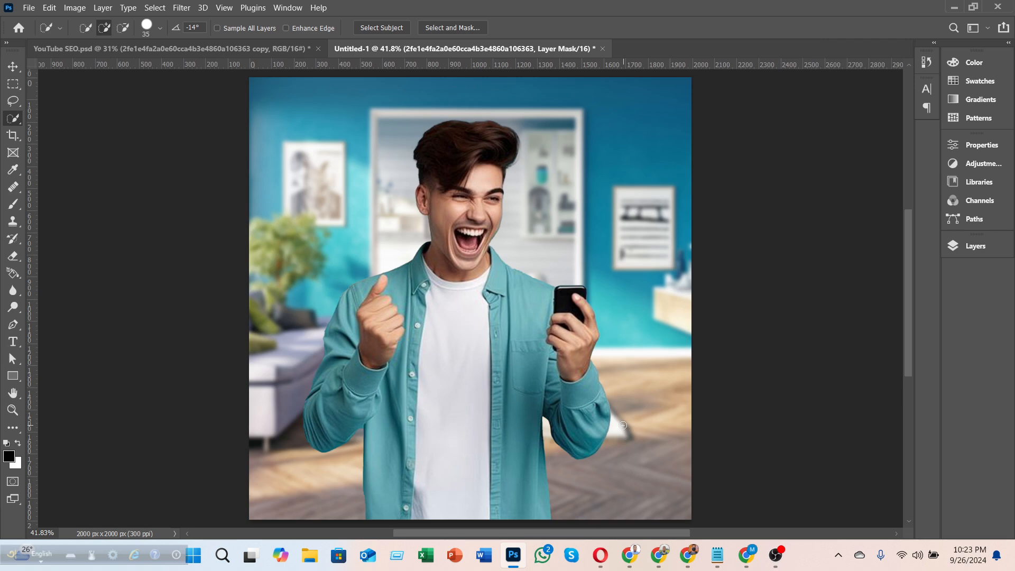
- Add a red Solid Color fill layer (f20707) directly above the Background layer
click(959, 252)
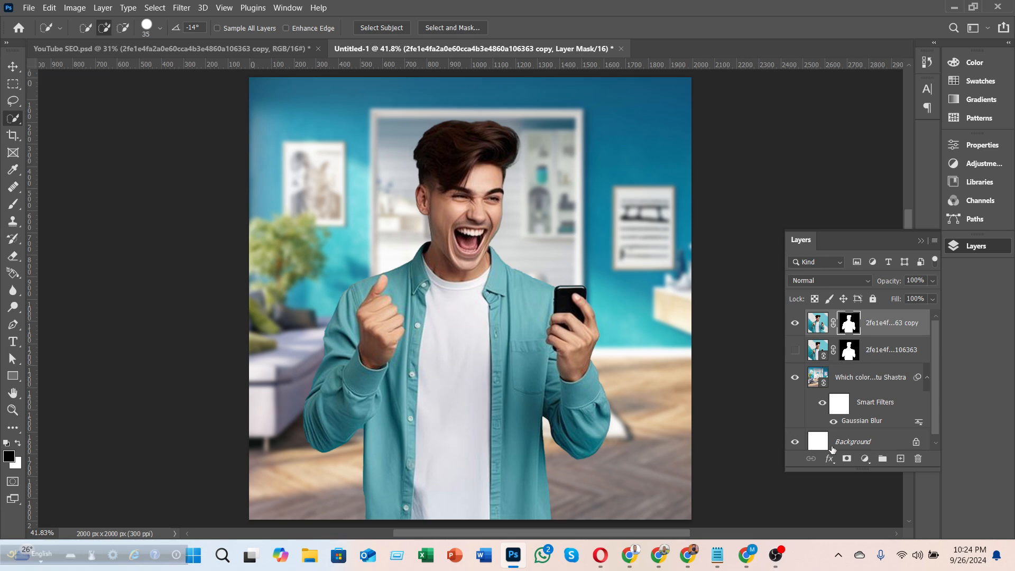
click(882, 449)
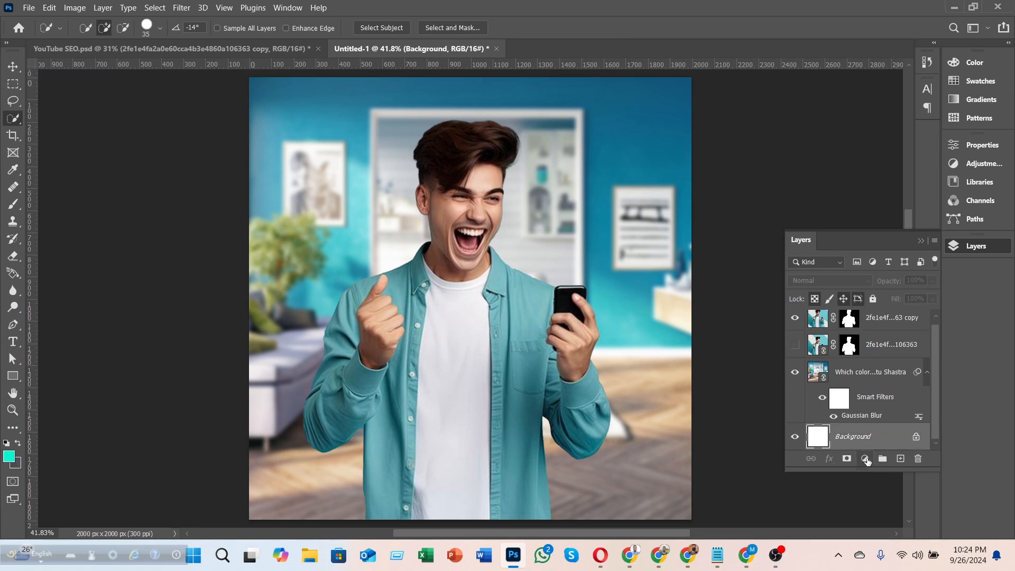
click(865, 459)
click(897, 224)
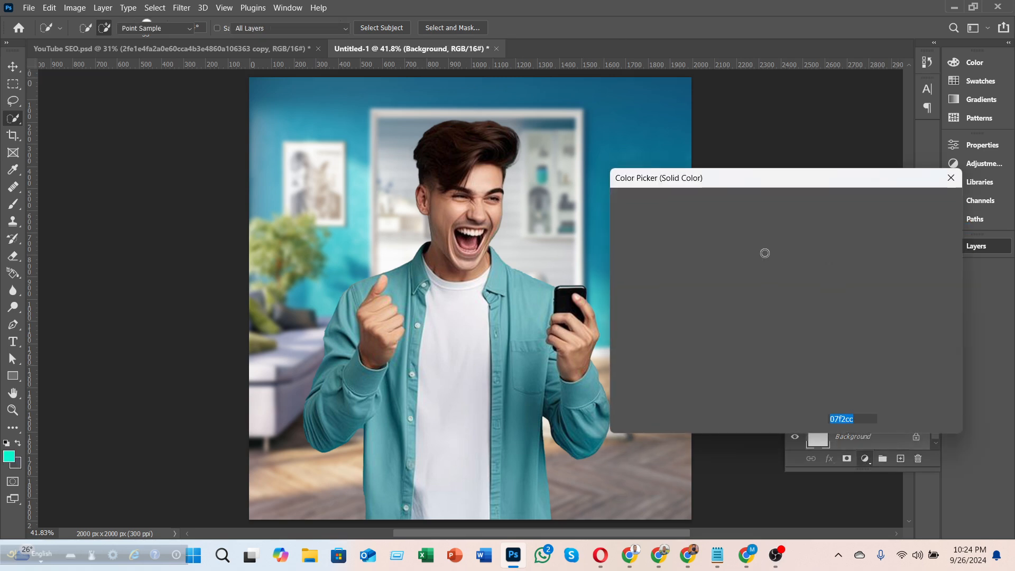
mouse_move(800, 218)
mouse_down()
mouse_move(804, 197)
mouse_move(792, 198)
mouse_up()
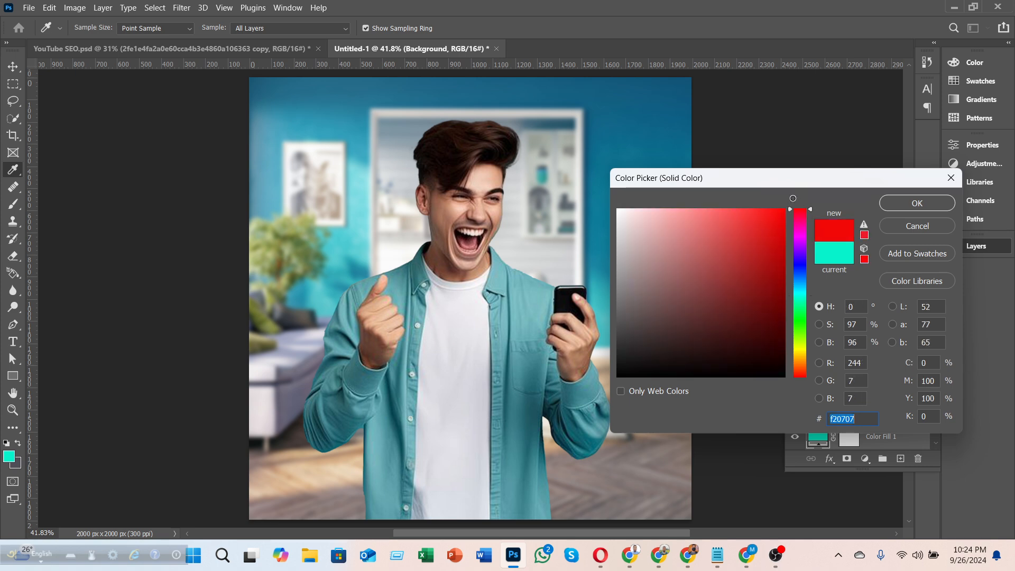
click(894, 207)
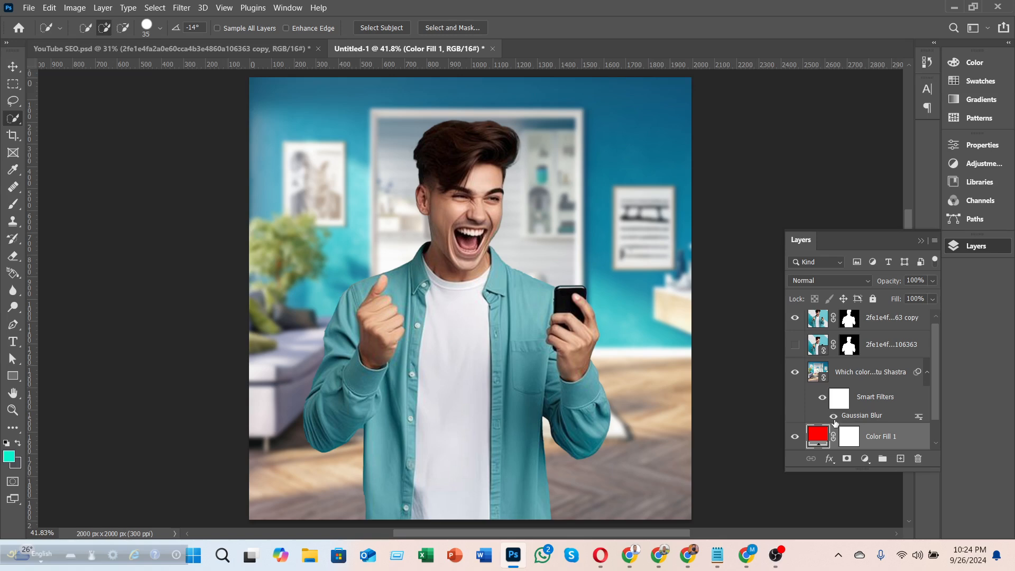
- Hide the blurred room layer to show the man's cutout against the red fill
scroll(807, 322, up, 1)
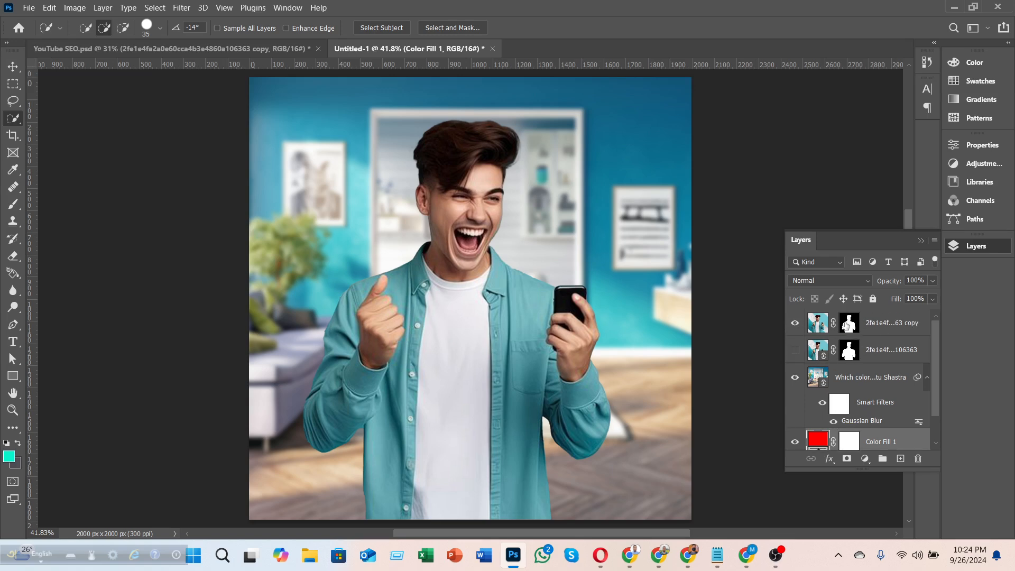
click(794, 349)
scroll(478, 368, up, 3)
scroll(480, 370, up, 3)
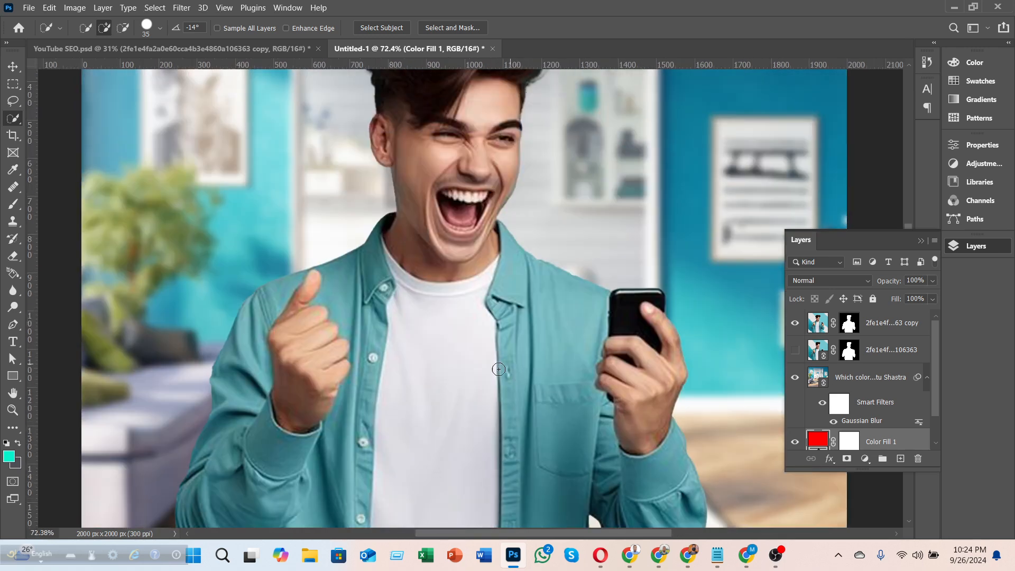
scroll(483, 371, up, 2)
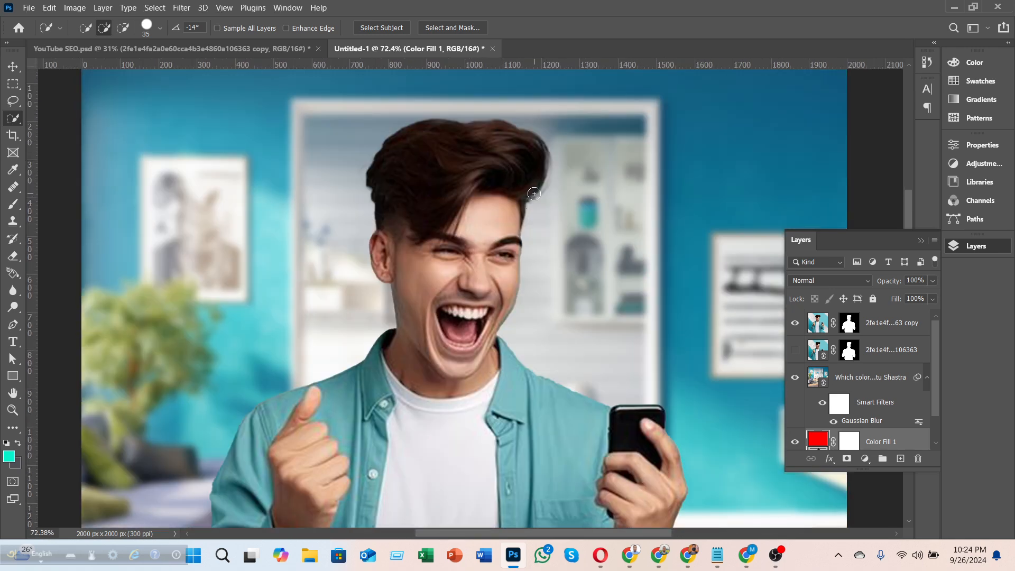
click(794, 376)
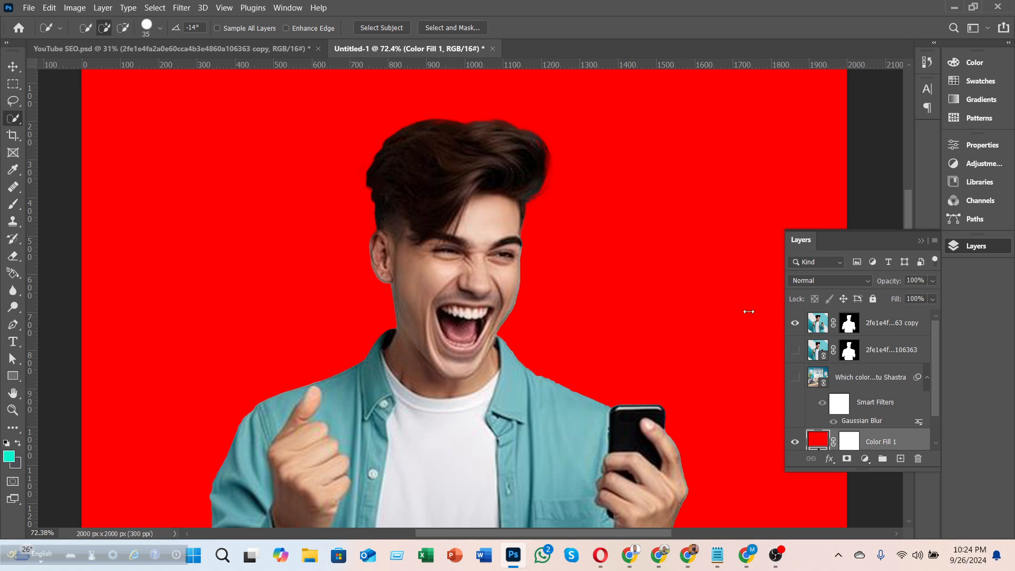
- Compare the hair edges of the original masked layer and the refined copy by switching their visibility
click(794, 323)
click(794, 350)
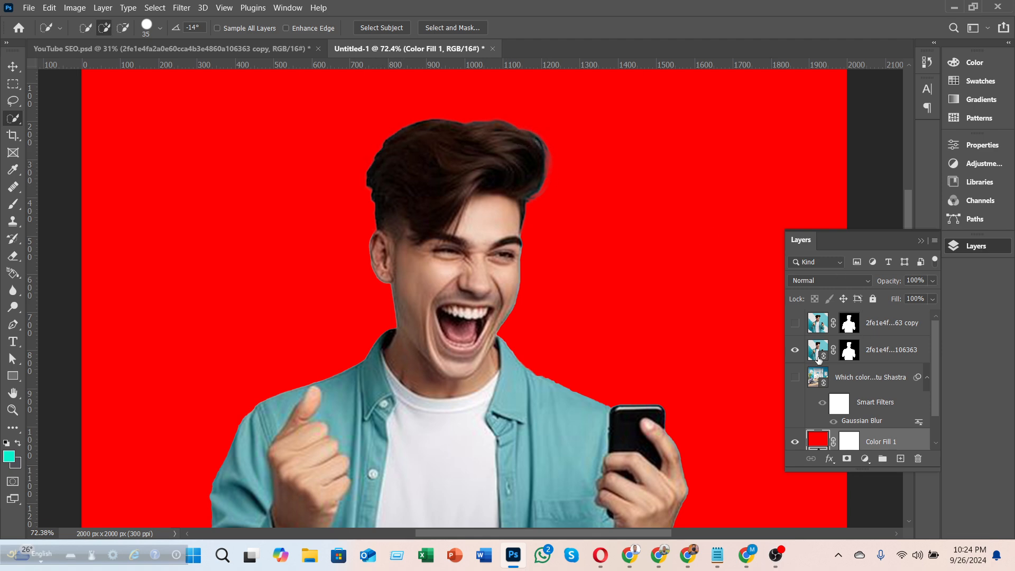
click(795, 350)
click(794, 322)
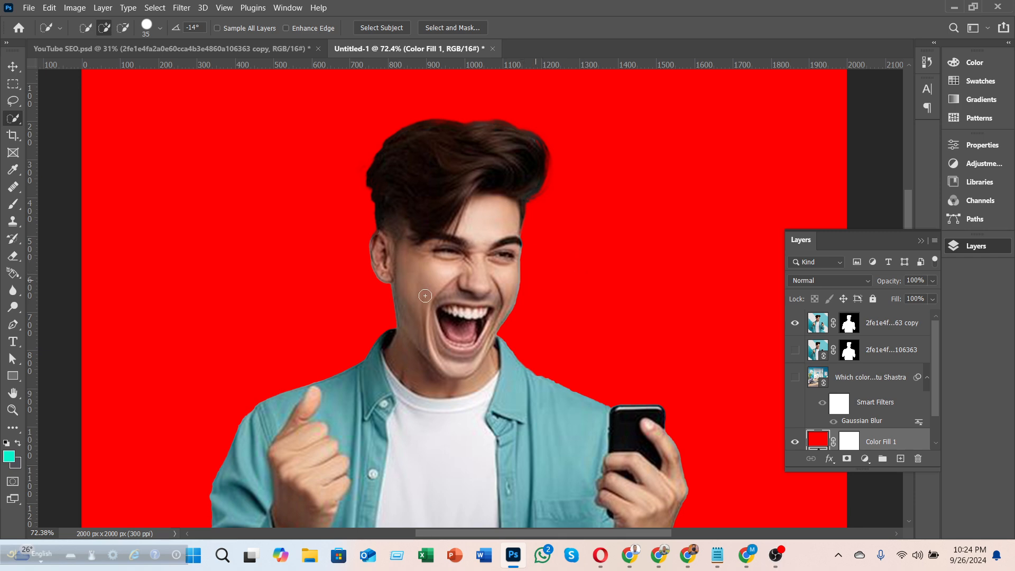
- Delete the hidden original layer of the man and convert the refined copy to a Smart Object
click(879, 359)
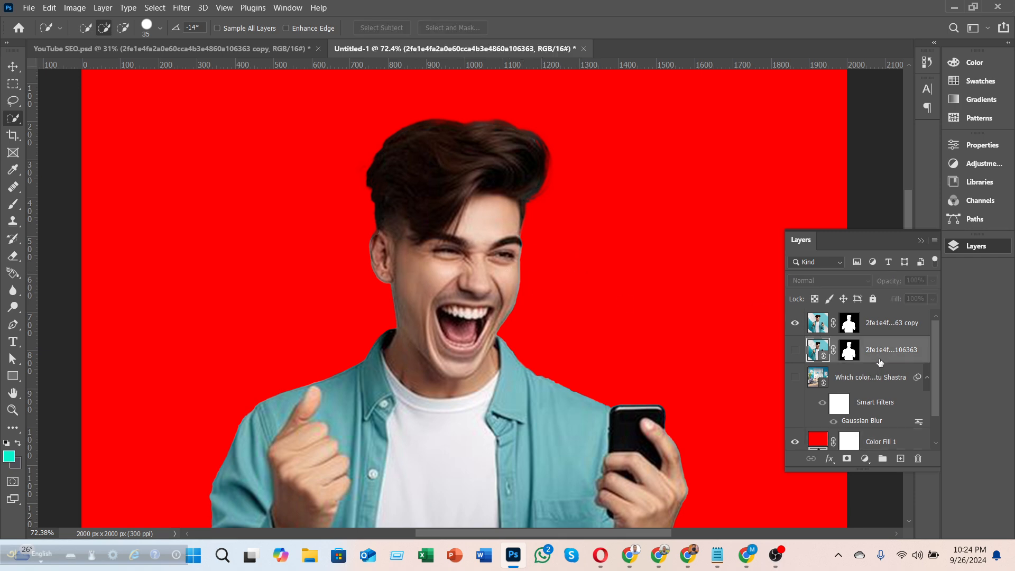
key(Delete)
right_click(880, 322)
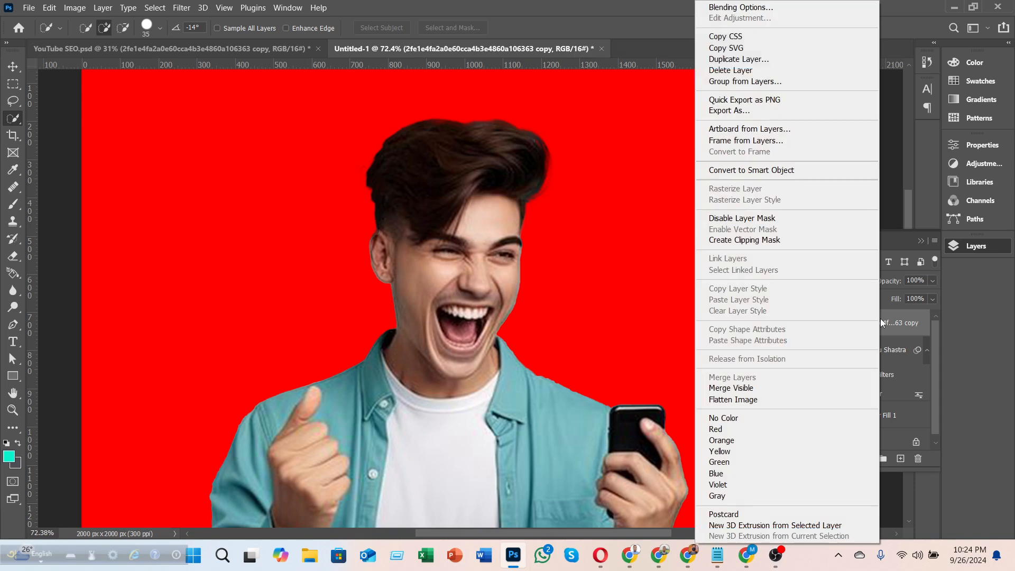
click(750, 171)
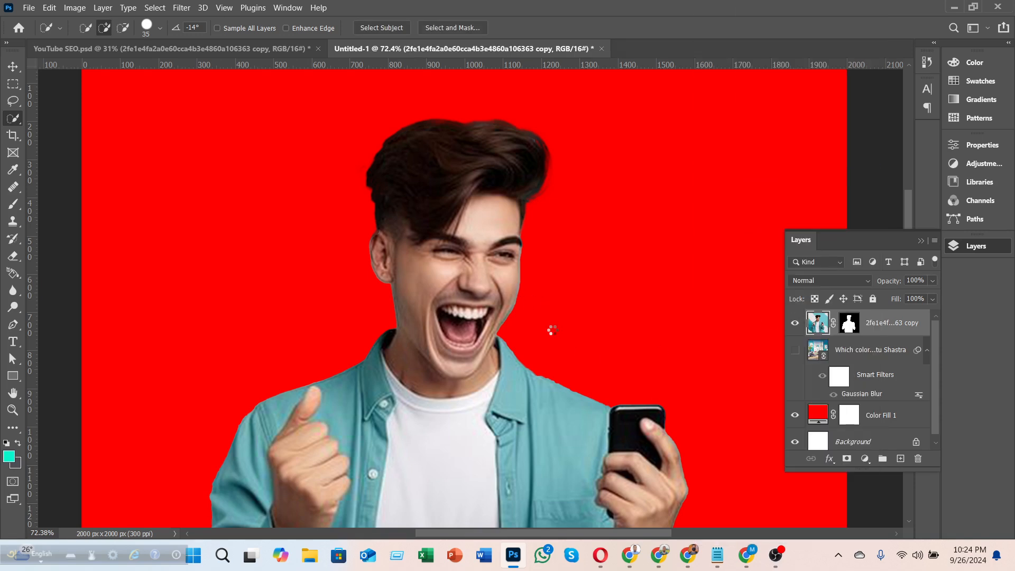
alt+scroll(481, 290, down, 1)
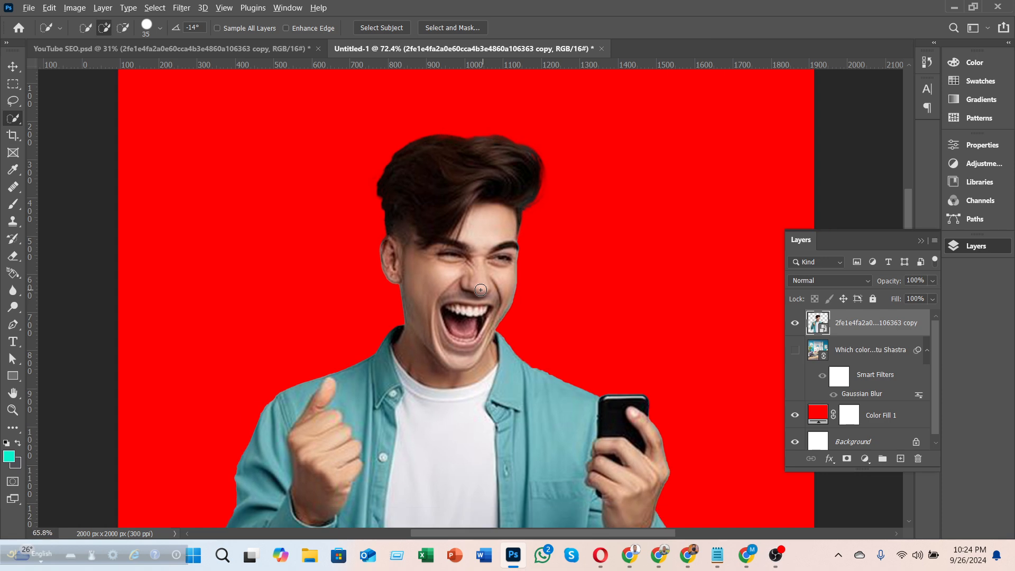
alt+scroll(481, 290, down, 7)
scroll(476, 289, down, 8)
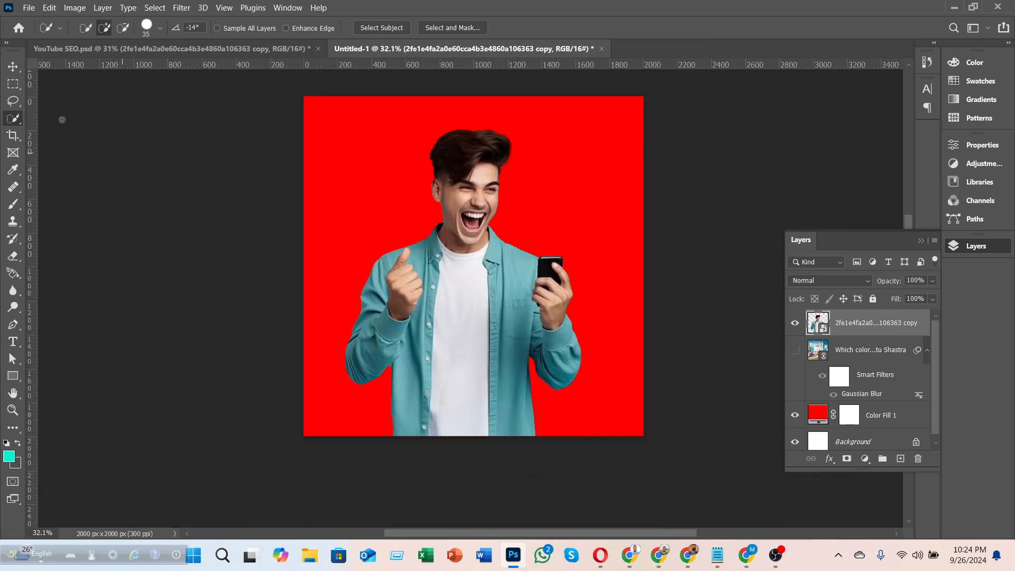
click(12, 66)
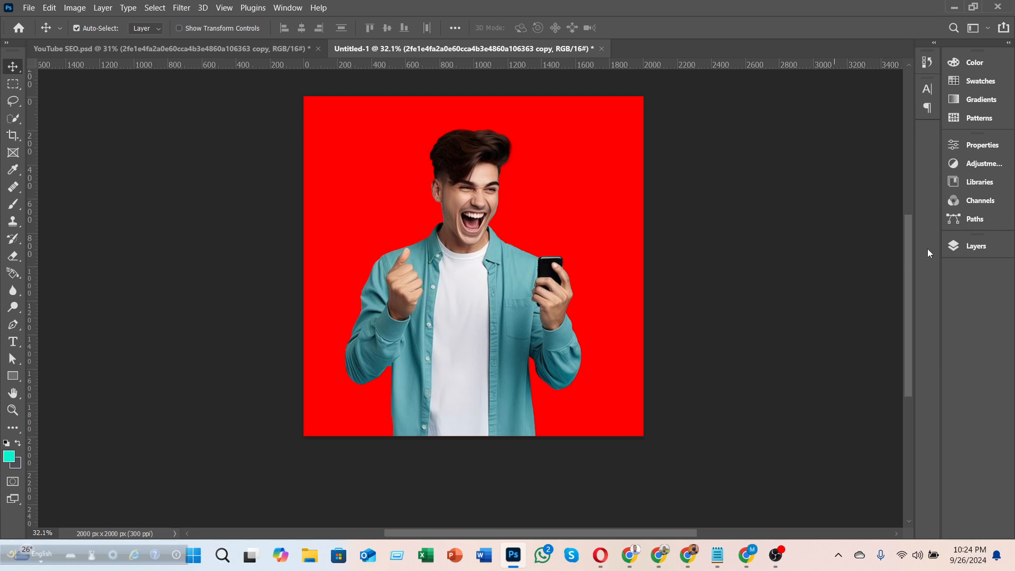
- Hide the red Color Fill 1 layer and show the blurred room layer behind the man
click(960, 247)
click(794, 414)
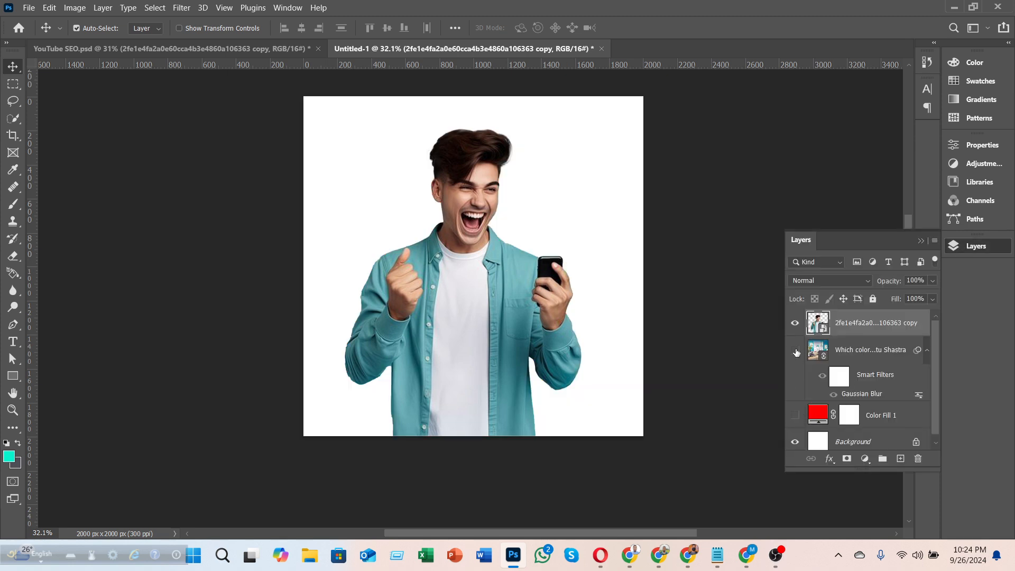
click(794, 350)
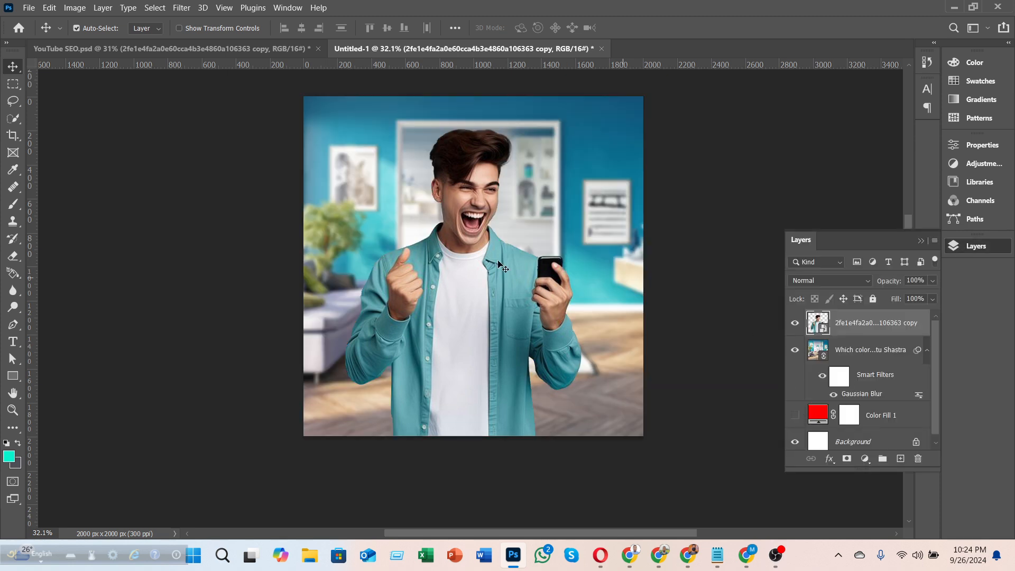
- Open the contents of the man's Smart Object and start the Camera Raw Filter with the Color profile and the Basic adjustments shown
double_click(818, 323)
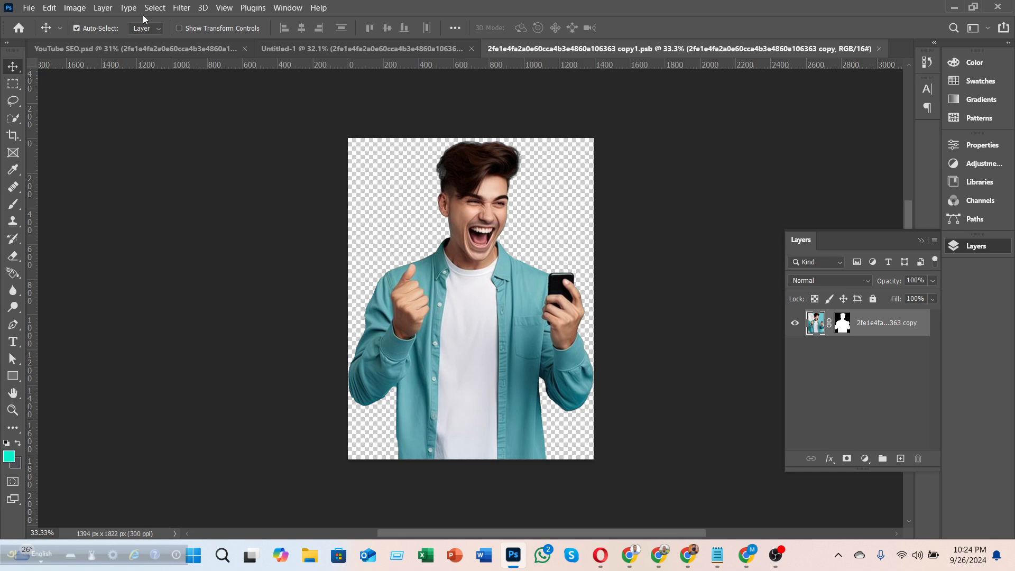
click(180, 8)
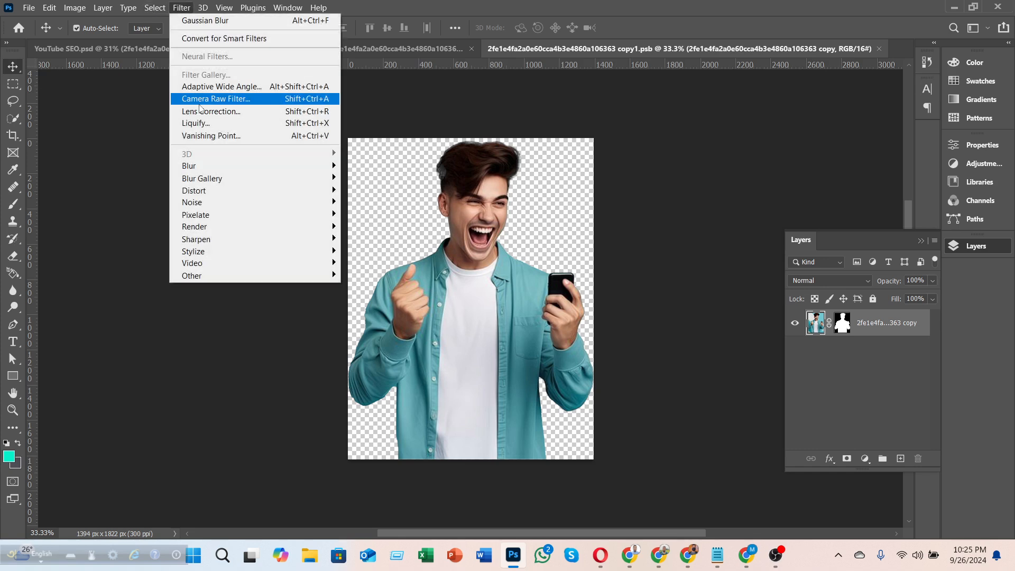
click(192, 99)
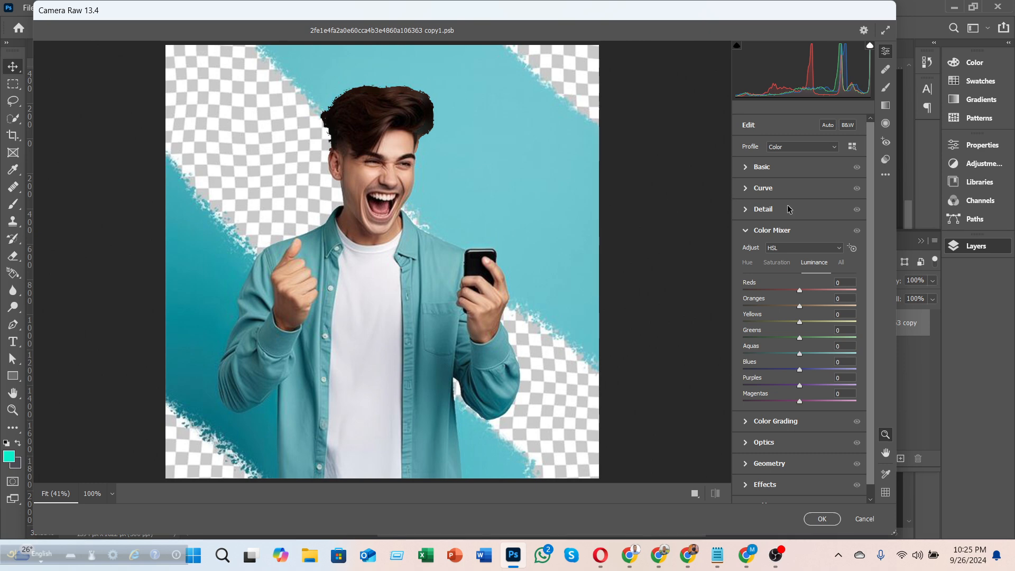
click(783, 173)
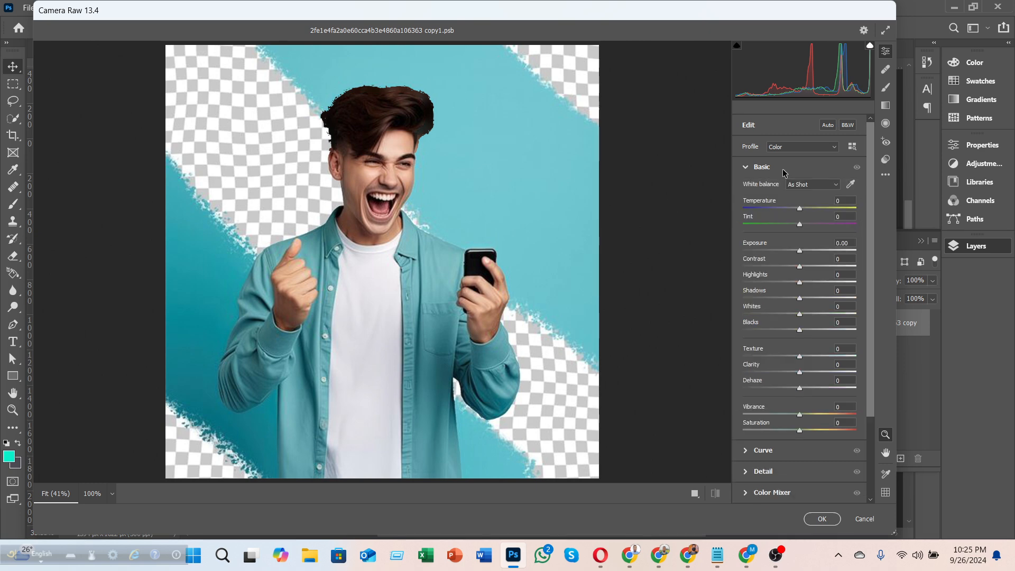
click(834, 148)
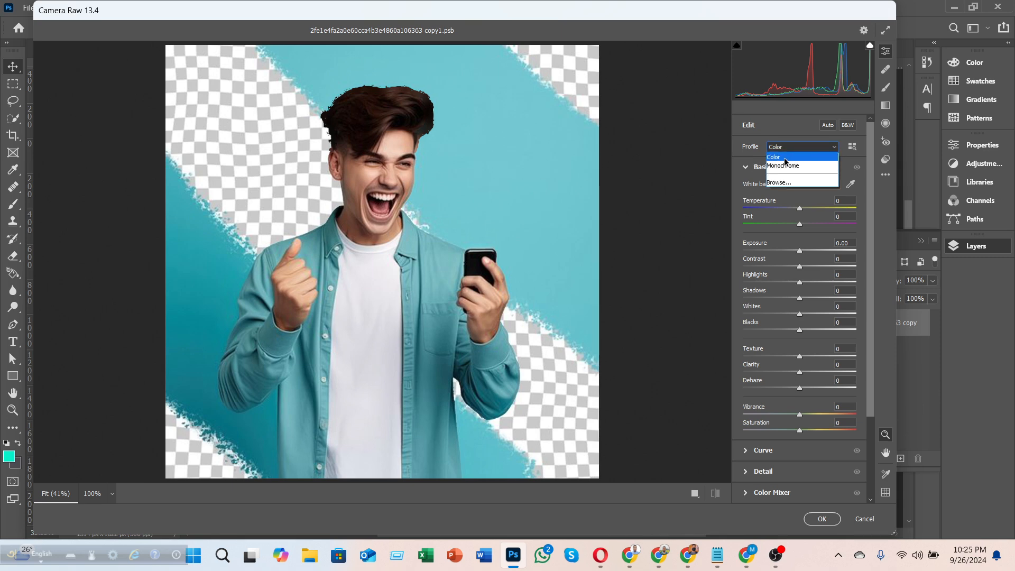
click(784, 157)
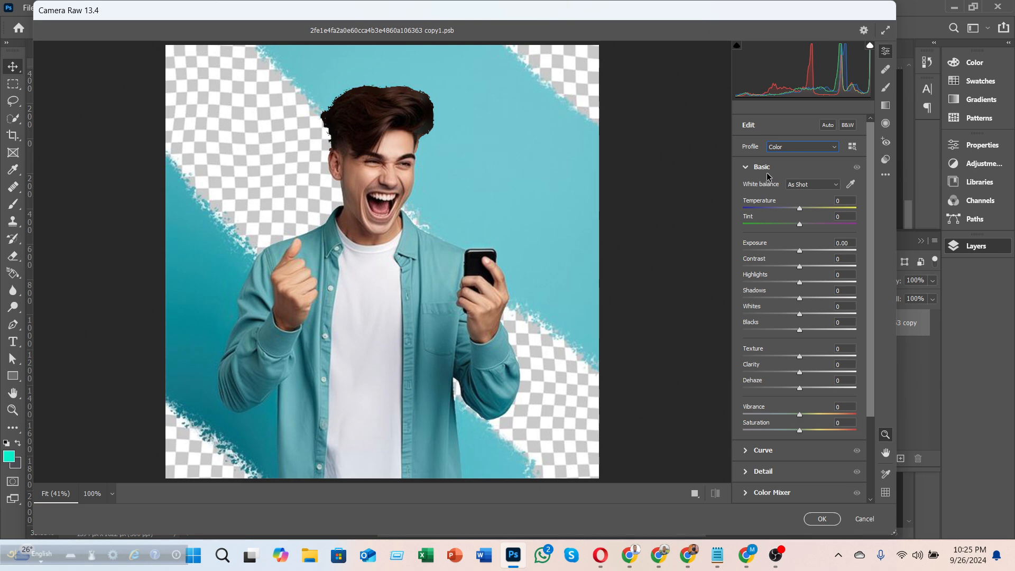
- Warm the man's white balance by setting Temperature to +7 and Tint to +11
click(823, 186)
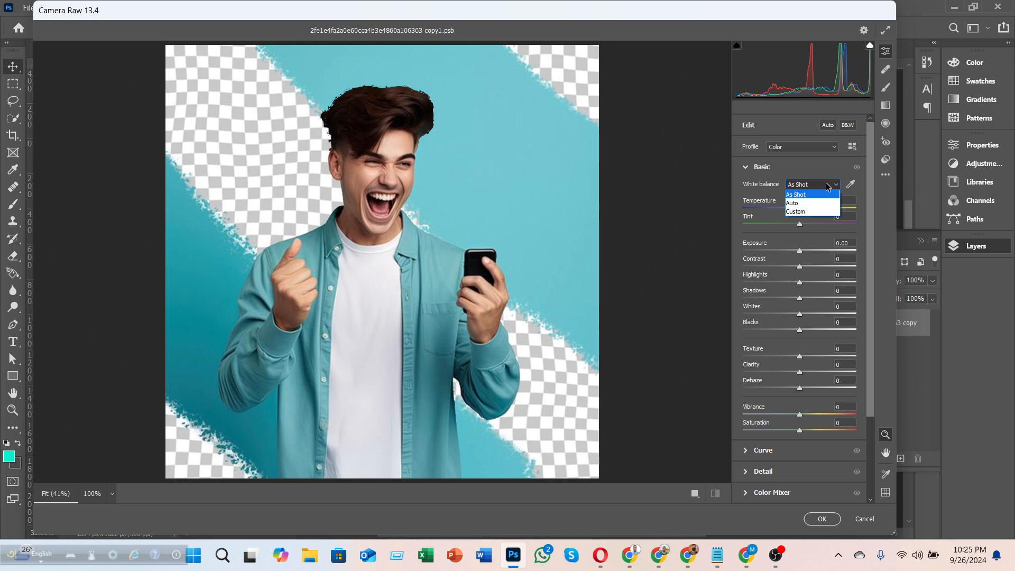
click(827, 187)
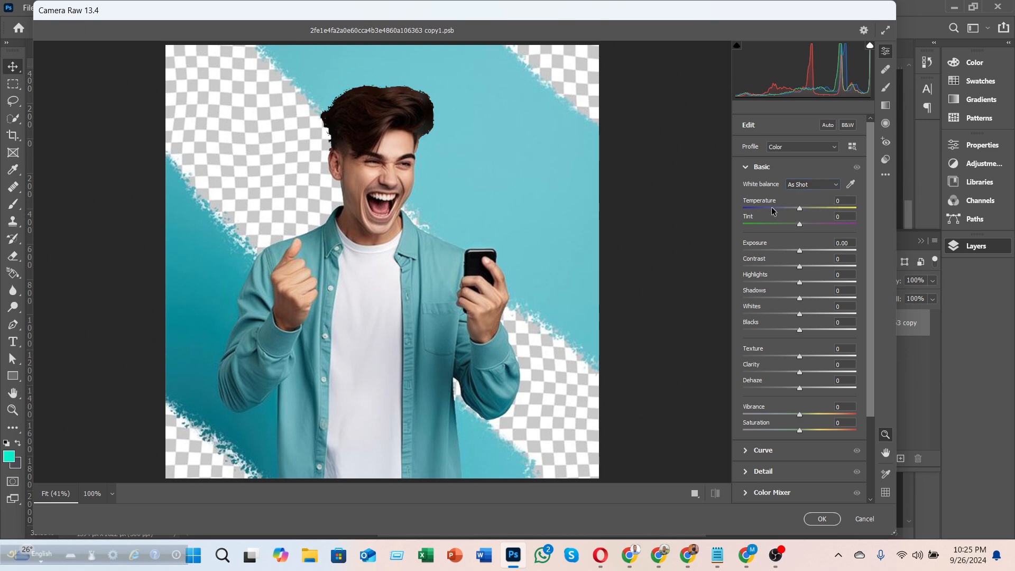
mouse_move(801, 209)
mouse_down()
mouse_move(842, 207)
mouse_move(784, 208)
mouse_move(825, 209)
mouse_move(790, 211)
mouse_move(807, 216)
mouse_up()
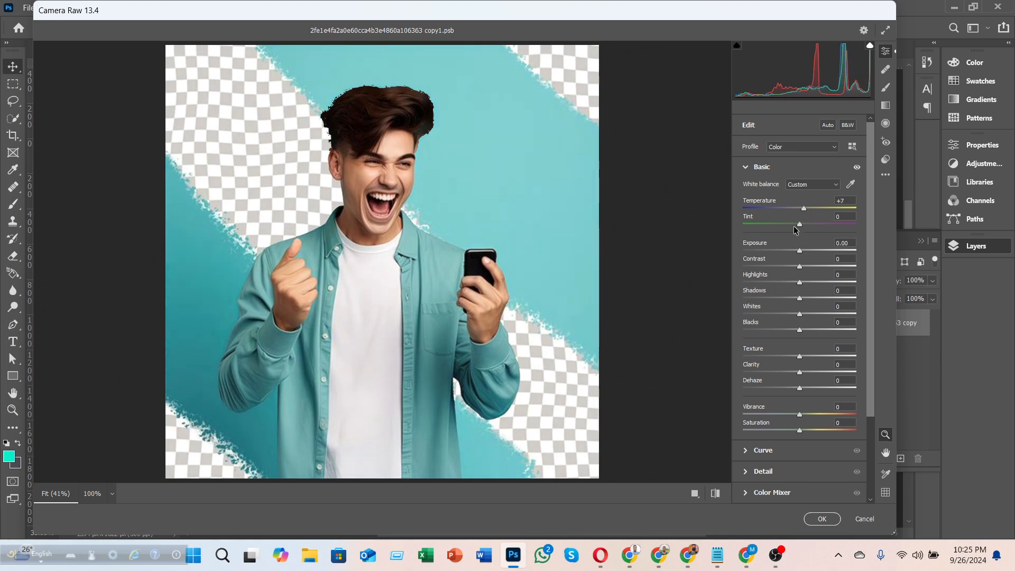
mouse_move(800, 226)
mouse_down()
mouse_move(842, 227)
mouse_move(768, 228)
mouse_move(828, 229)
mouse_move(754, 239)
mouse_move(804, 234)
mouse_up()
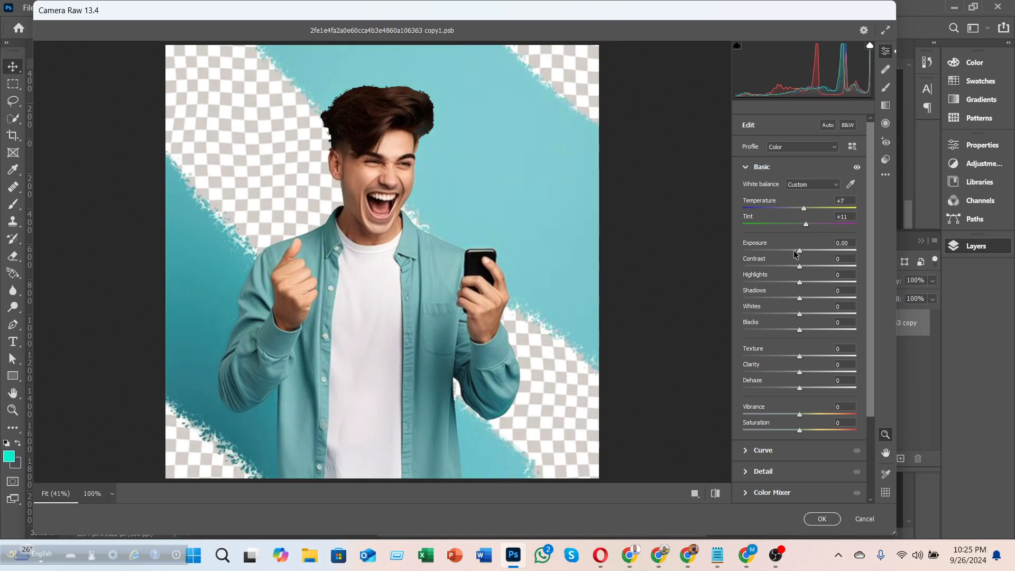
- Set the Basic tones to Exposure +0.10, Contrast +5, Highlights +9, Shadows +5 and Blacks +7
drag(796, 251, 800, 251)
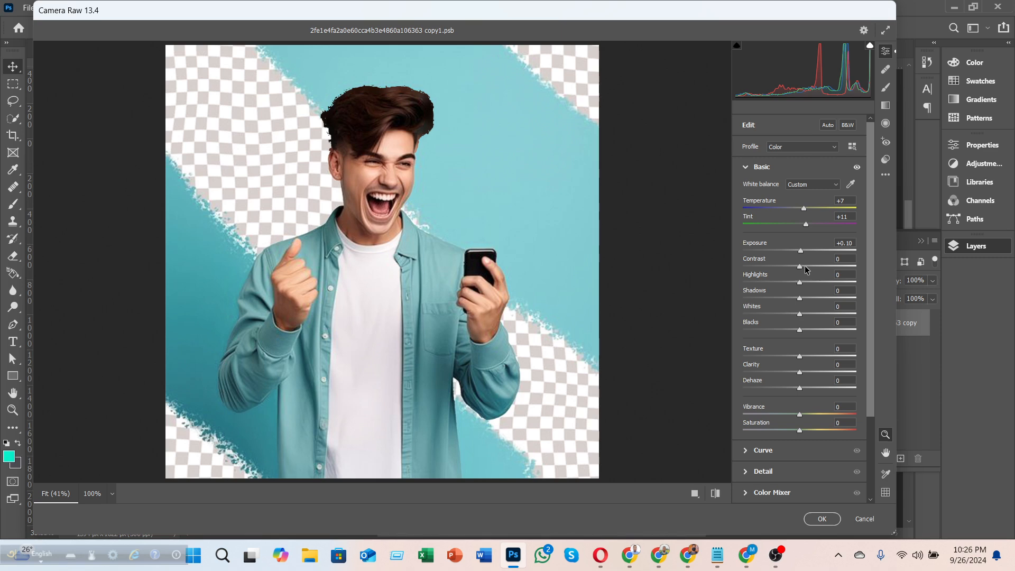
mouse_move(799, 267)
mouse_down()
mouse_move(789, 266)
mouse_move(852, 269)
mouse_move(784, 273)
mouse_move(802, 277)
mouse_up()
mouse_move(800, 286)
mouse_down()
mouse_move(732, 285)
mouse_move(807, 285)
mouse_move(759, 298)
mouse_move(849, 300)
mouse_move(788, 303)
mouse_move(801, 306)
mouse_up()
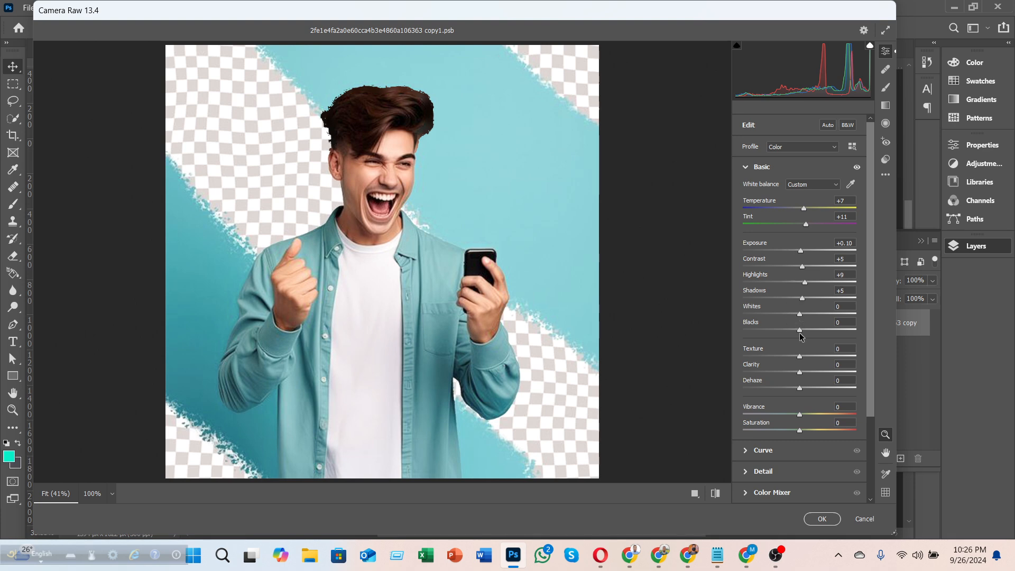
mouse_move(801, 332)
mouse_down()
mouse_move(785, 333)
mouse_move(818, 334)
mouse_move(747, 339)
mouse_move(803, 341)
mouse_up()
- Set Texture to +7 and Clarity to +29 while checking the man's face up close
drag(800, 359, 807, 359)
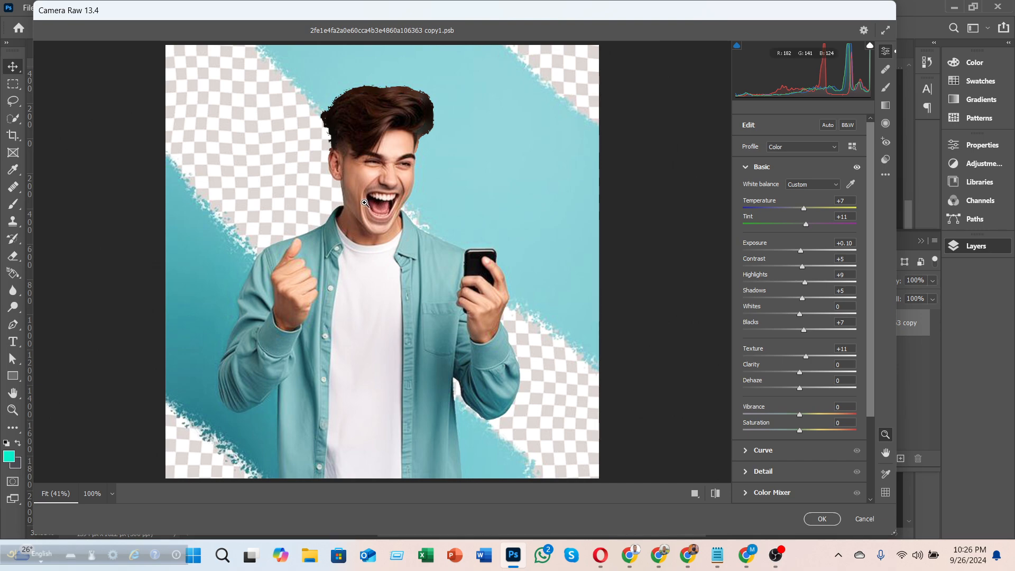
drag(370, 206, 434, 255)
scroll(423, 206, up, 3)
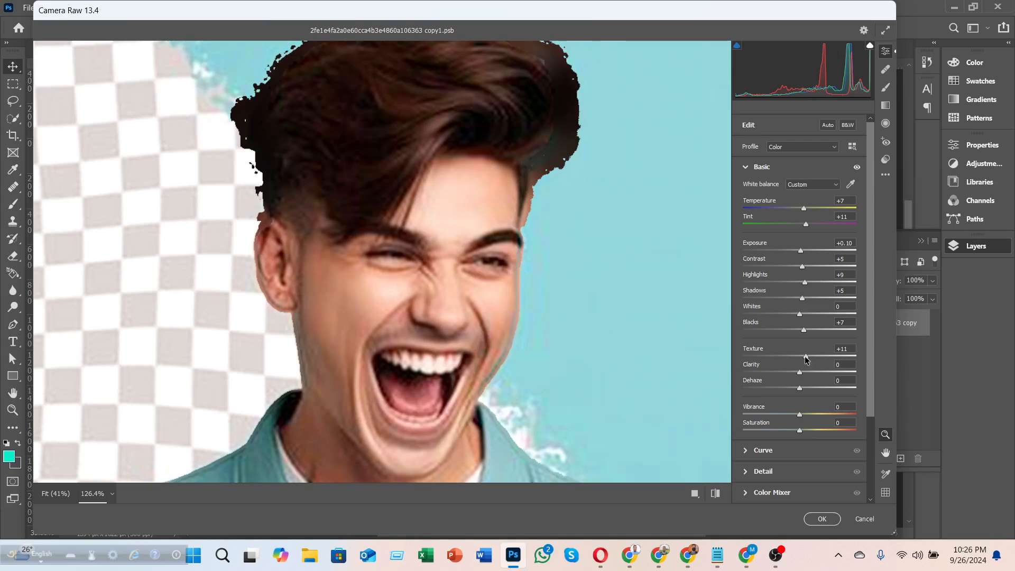
mouse_move(805, 357)
mouse_down()
mouse_move(841, 355)
mouse_move(735, 365)
mouse_move(809, 370)
mouse_up()
mouse_move(810, 371)
mouse_down()
mouse_move(785, 375)
mouse_move(816, 373)
mouse_up()
drag(587, 317, 552, 313)
scroll(576, 272, down, 6)
drag(585, 254, 548, 260)
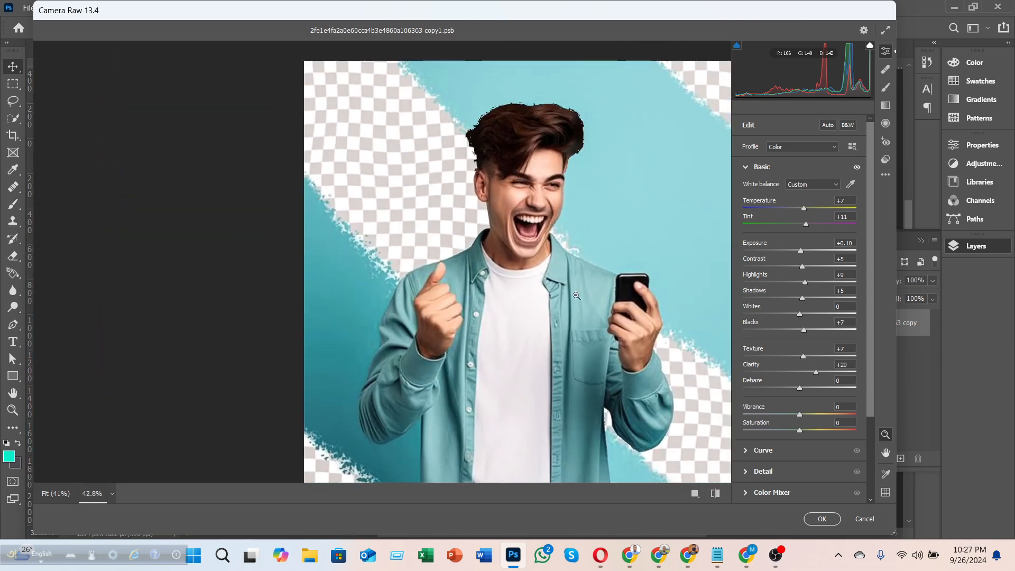
- Try Clarity at +100 and -100, settle it at +7, and raise Dehaze to +50
drag(819, 372, 861, 376)
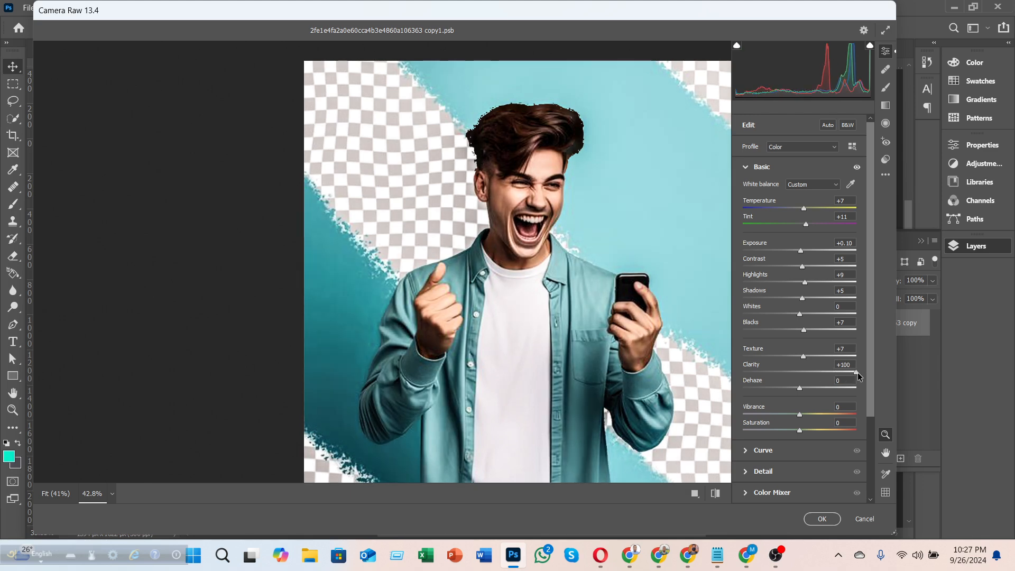
drag(857, 376, 735, 384)
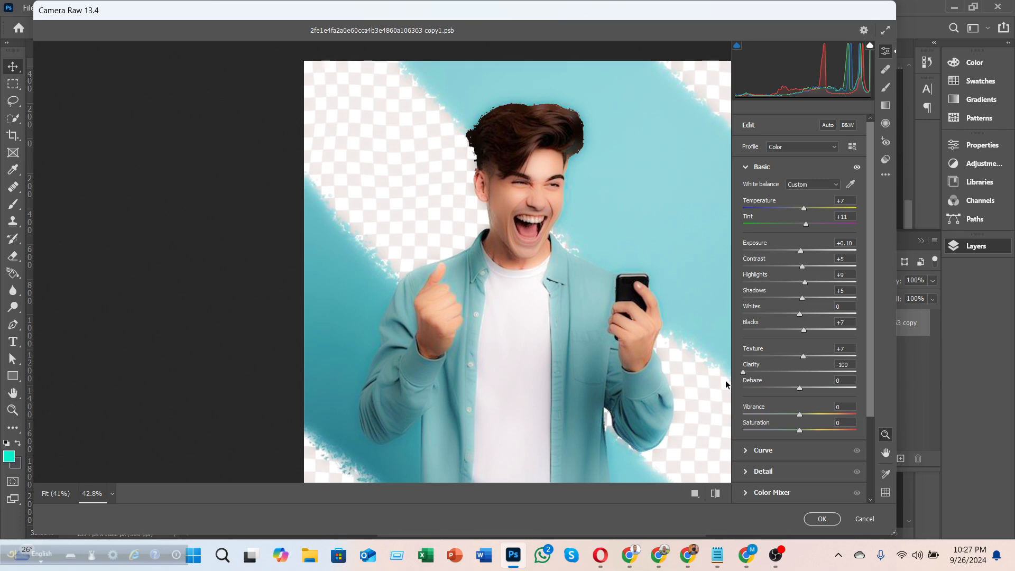
drag(743, 372, 829, 388)
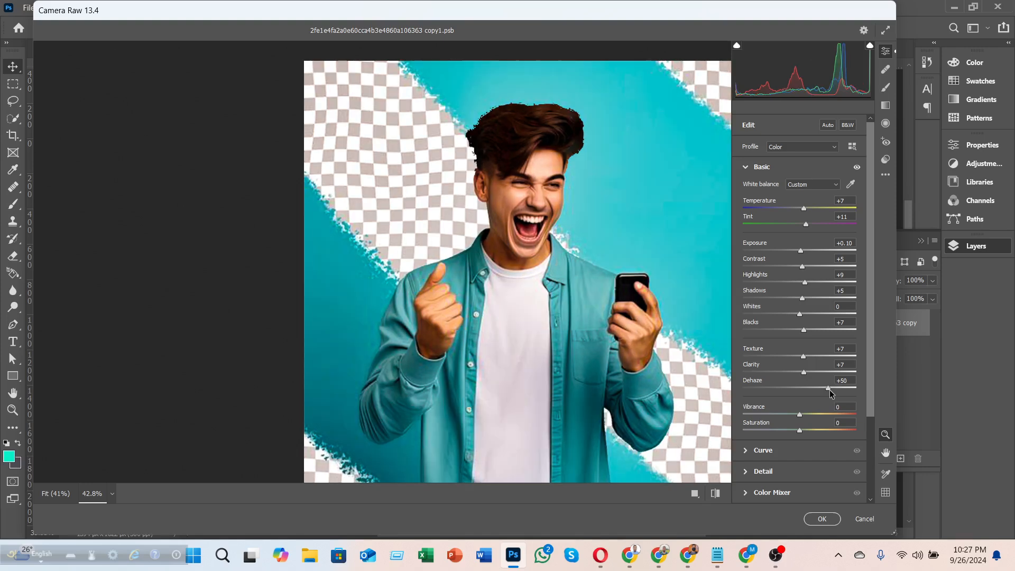
- Reduce Dehaze to +9 and set Vibrance to +5 and Saturation to +3
drag(829, 389, 806, 389)
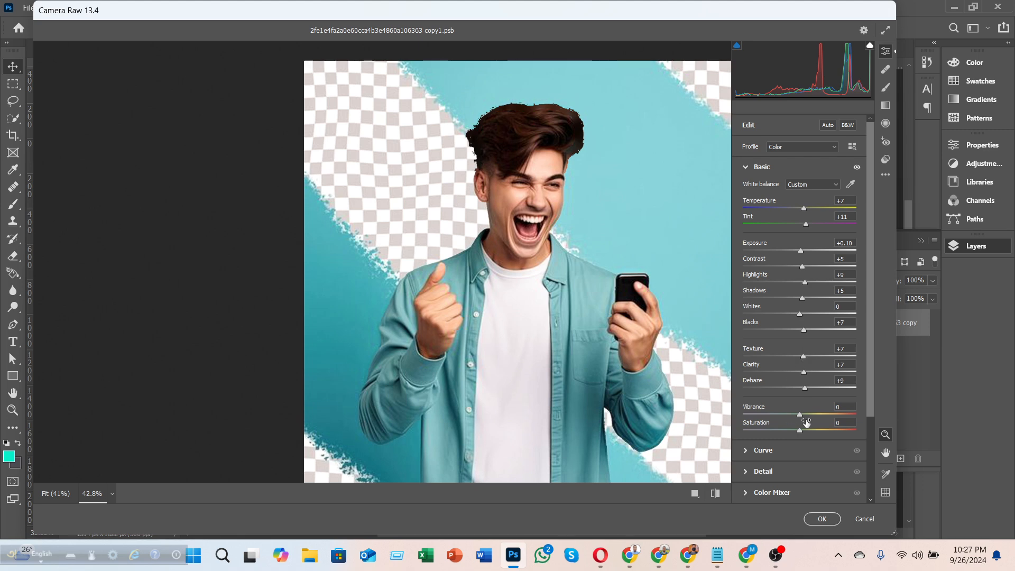
mouse_move(800, 416)
mouse_down()
mouse_move(845, 415)
mouse_move(776, 416)
mouse_move(859, 423)
mouse_move(750, 416)
mouse_move(803, 416)
mouse_up()
drag(801, 431, 803, 453)
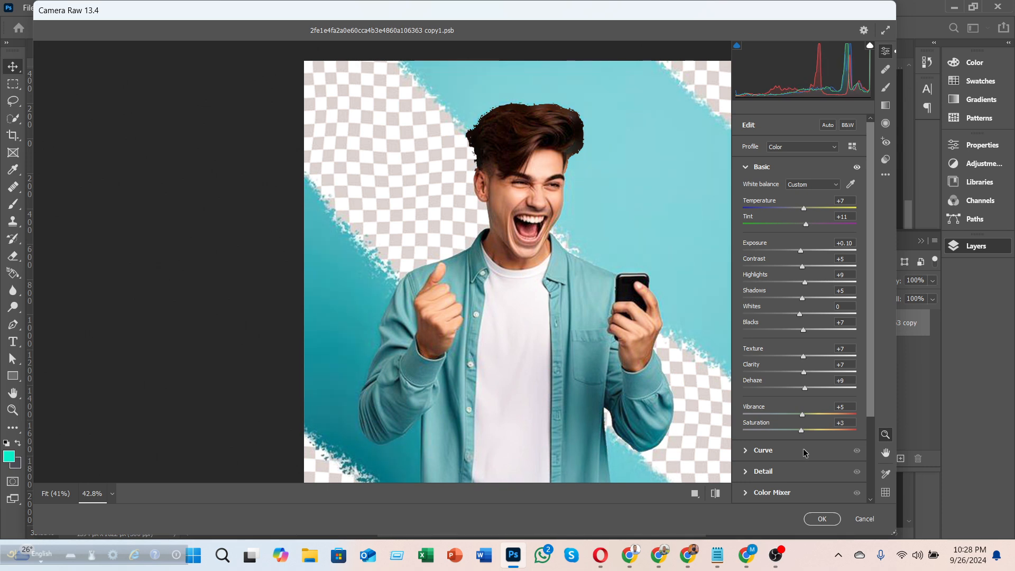
- Set Color Noise Reduction to 56 in the Detail adjustments and inspect the man's hand, shirt and face
click(763, 452)
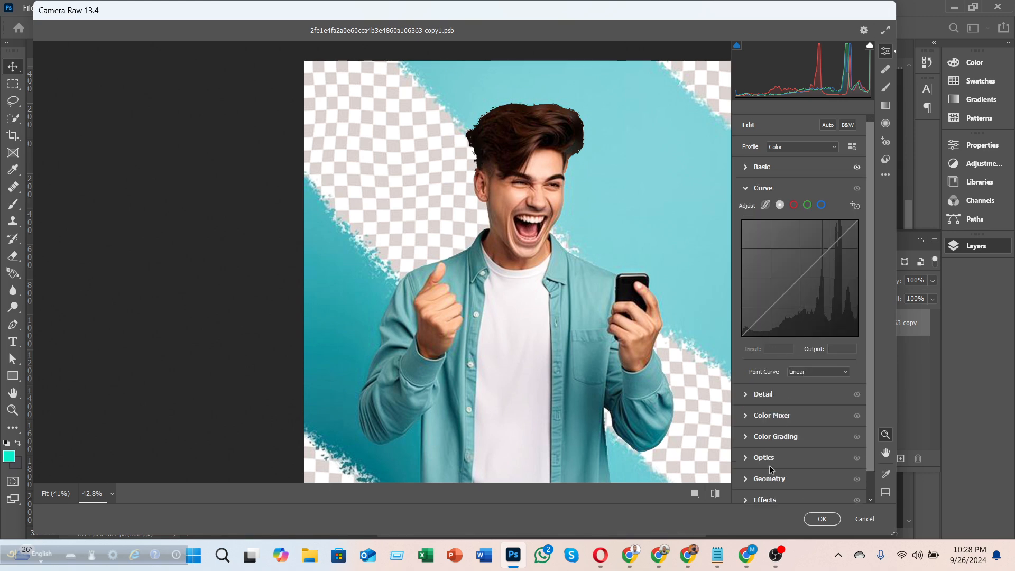
click(763, 394)
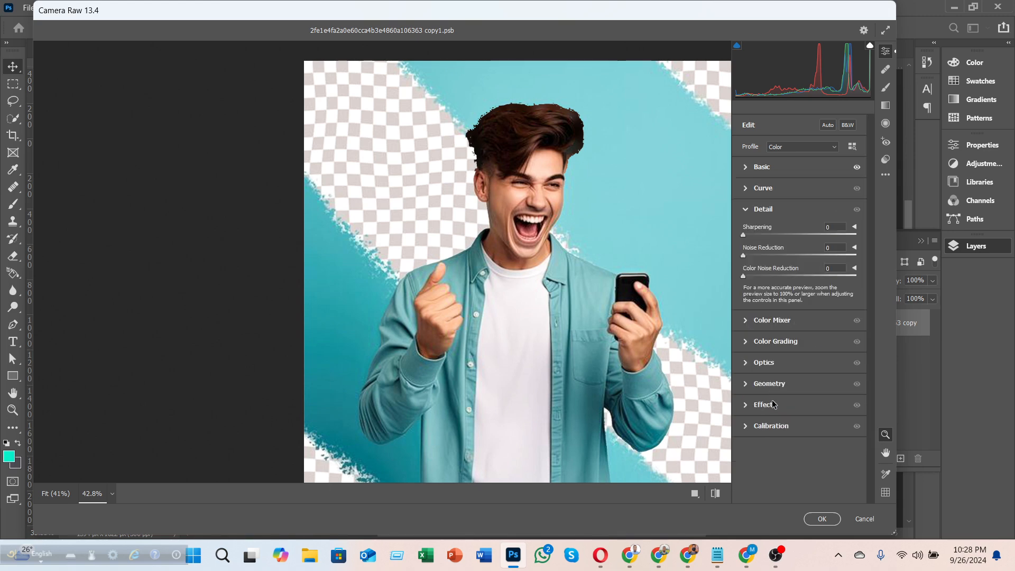
click(805, 276)
drag(513, 294, 611, 292)
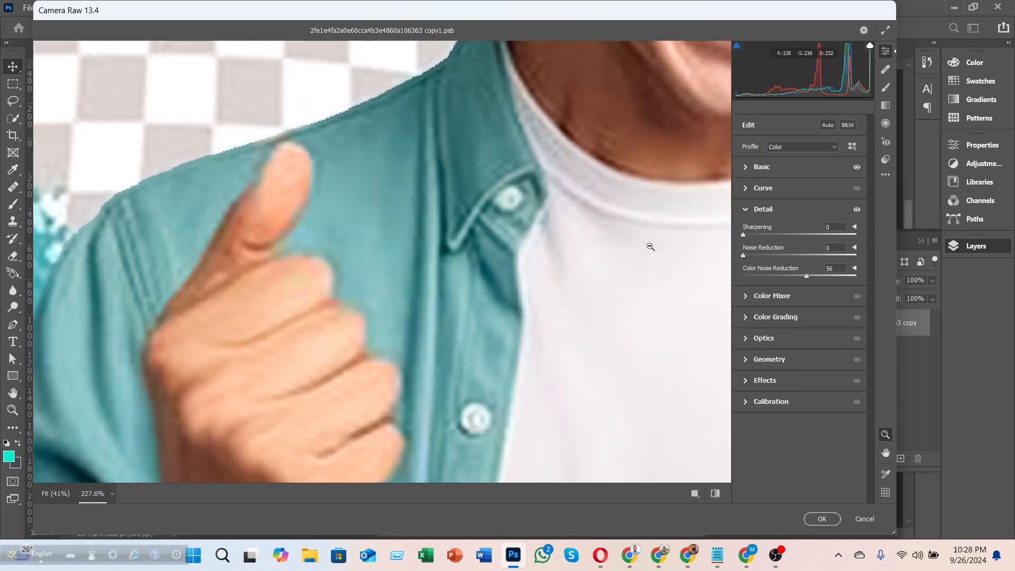
drag(648, 244, 588, 275)
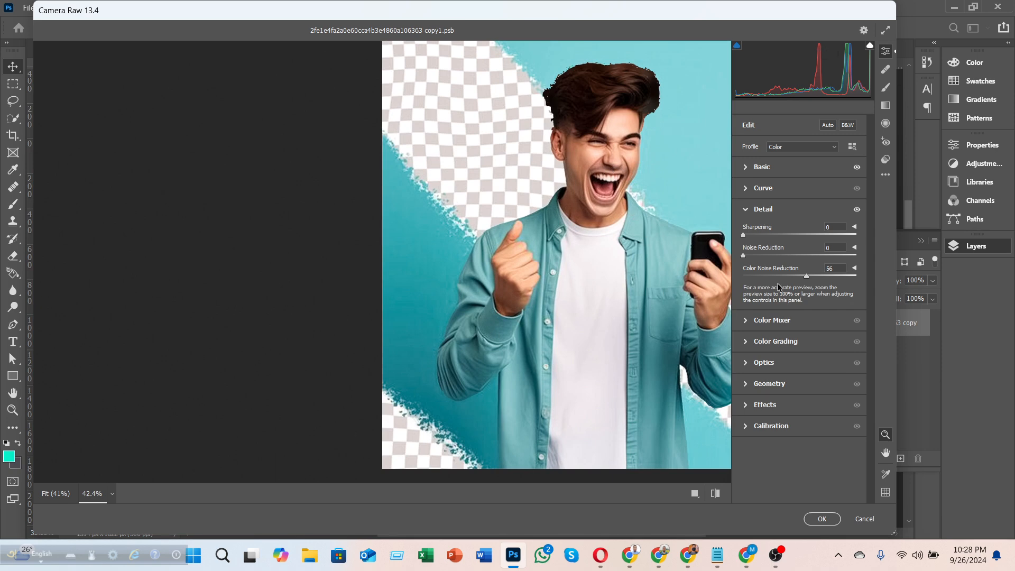
drag(558, 236, 580, 267)
drag(99, 282, 132, 288)
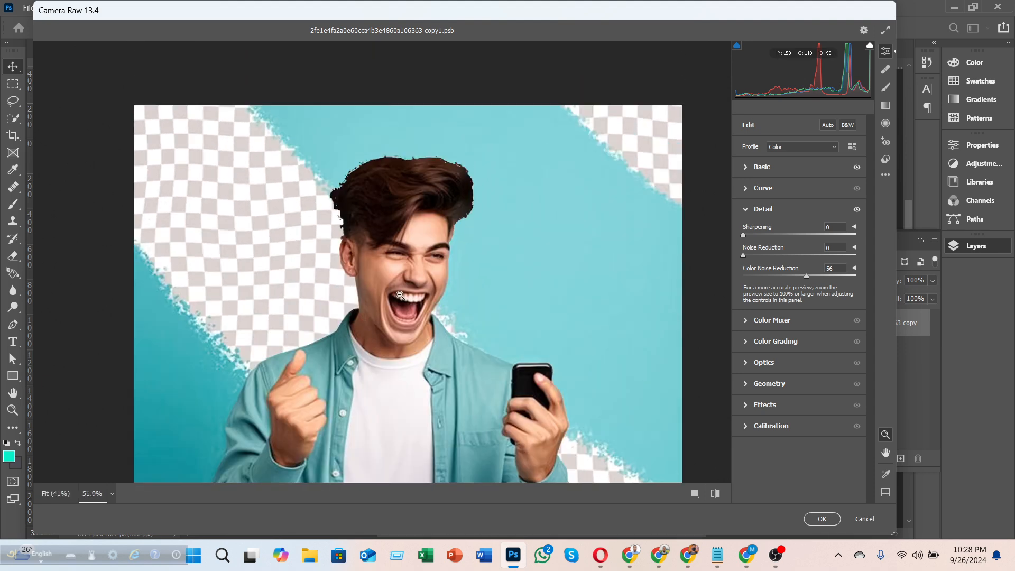
scroll(399, 293, down, 2)
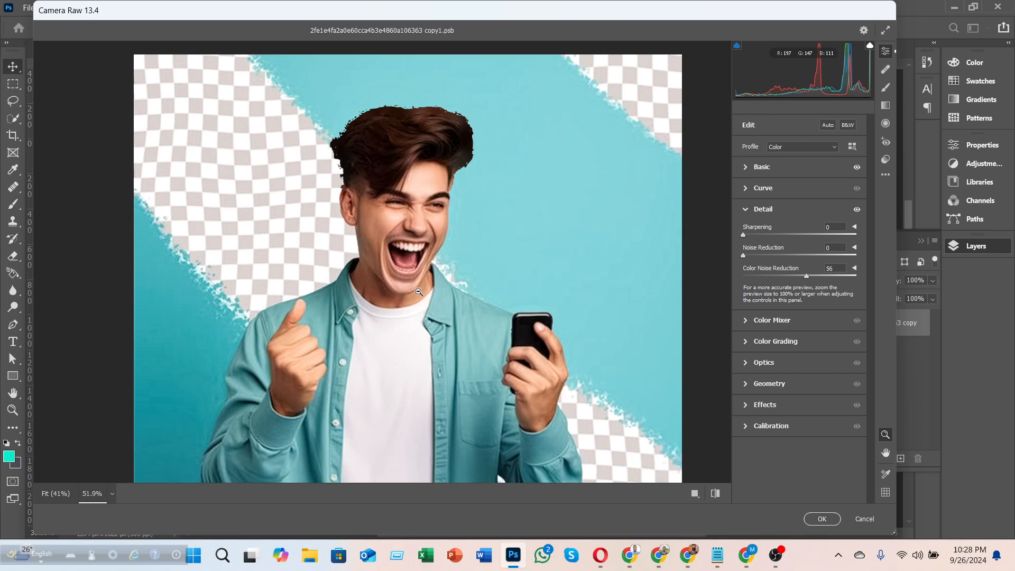
mouse_move(121, 234)
mouse_down()
mouse_move(109, 233)
mouse_move(123, 237)
mouse_up()
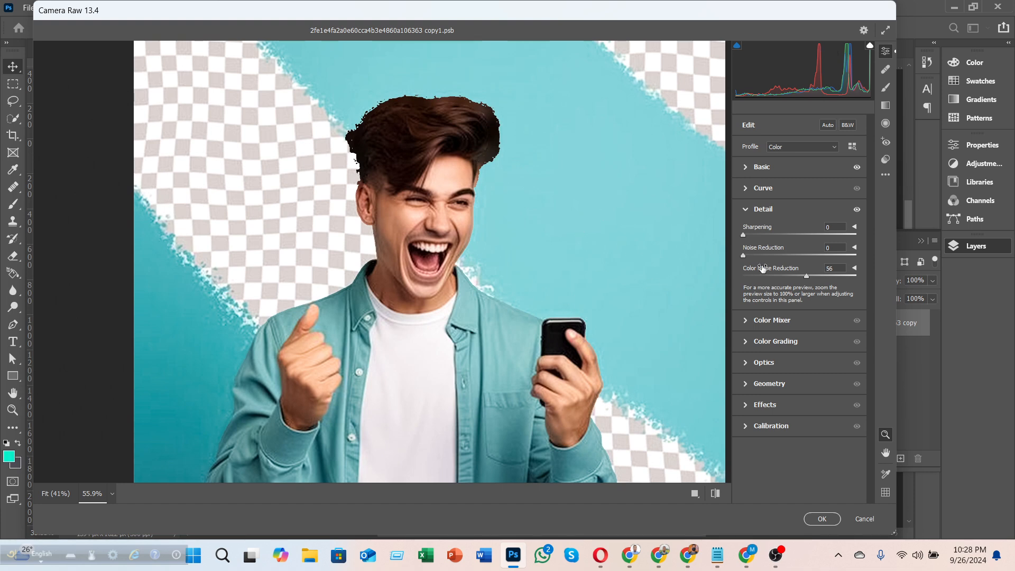
- Try Noise Reduction at 97, lower it to a light amount, and adjust Sharpening slightly
click(792, 255)
drag(801, 256, 854, 257)
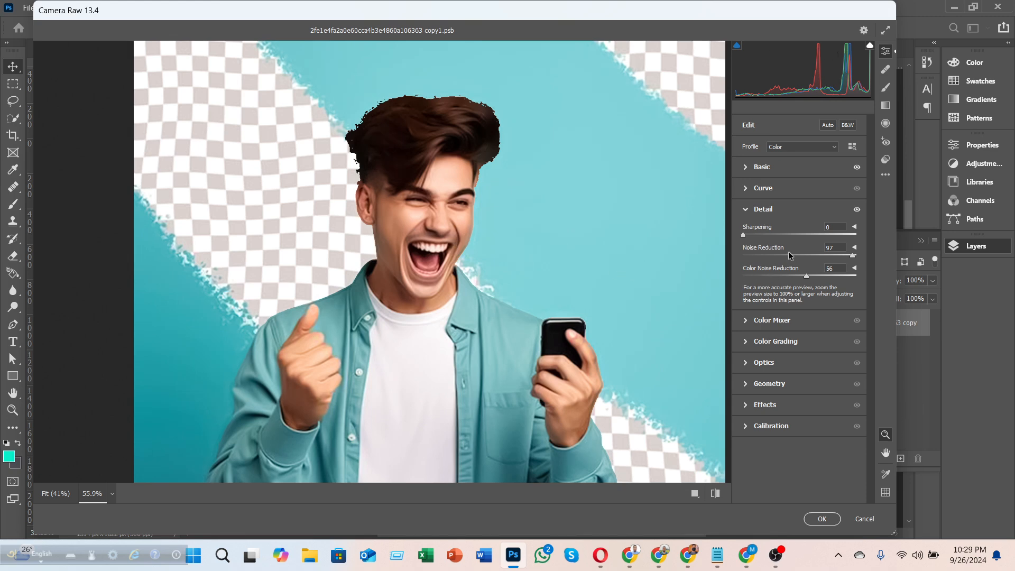
click(763, 255)
drag(756, 236, 756, 240)
- In the Color Mixer's HSL saturation, set Reds to -66 and Oranges to +11
click(772, 320)
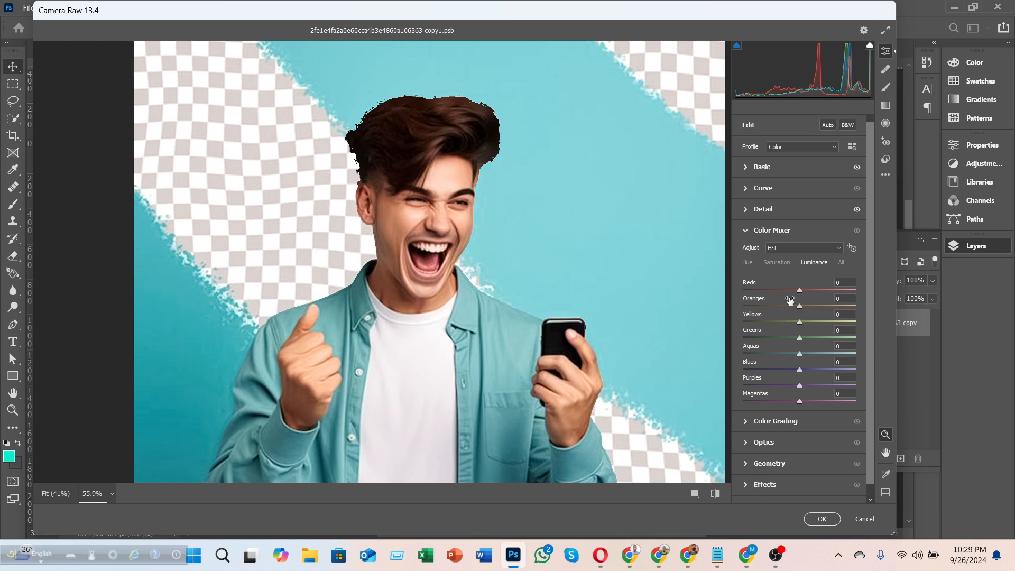
click(780, 249)
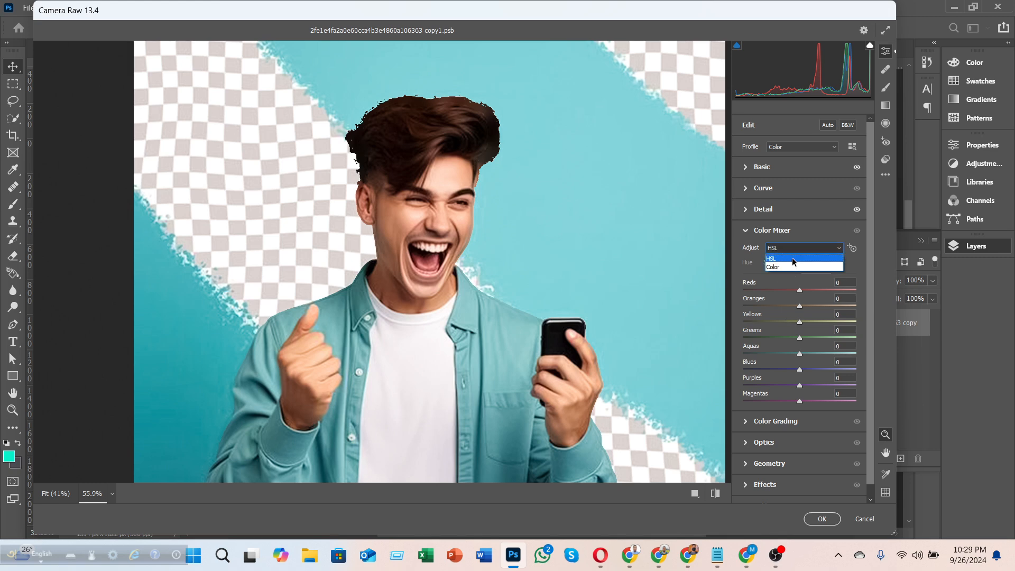
click(789, 248)
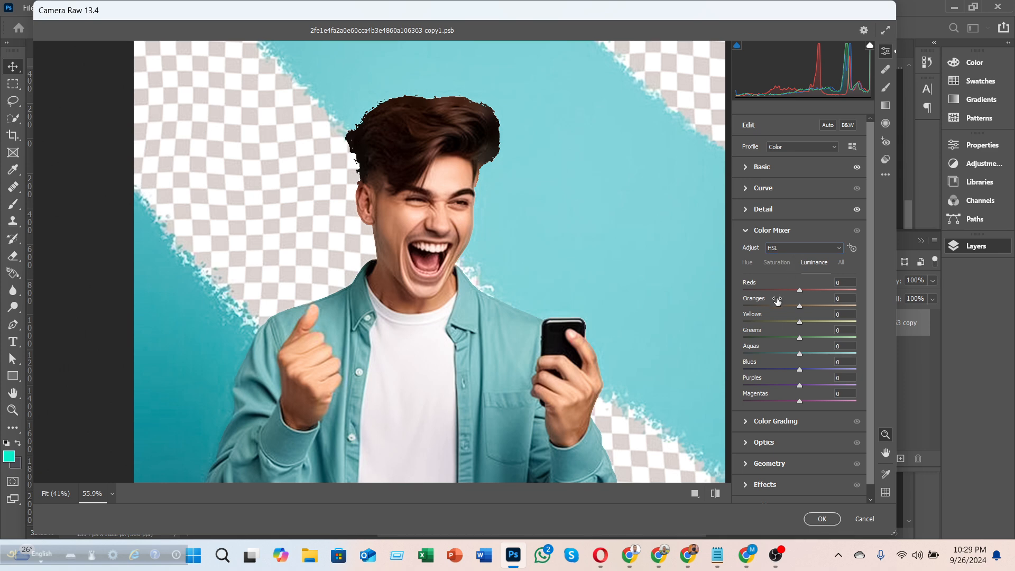
click(776, 267)
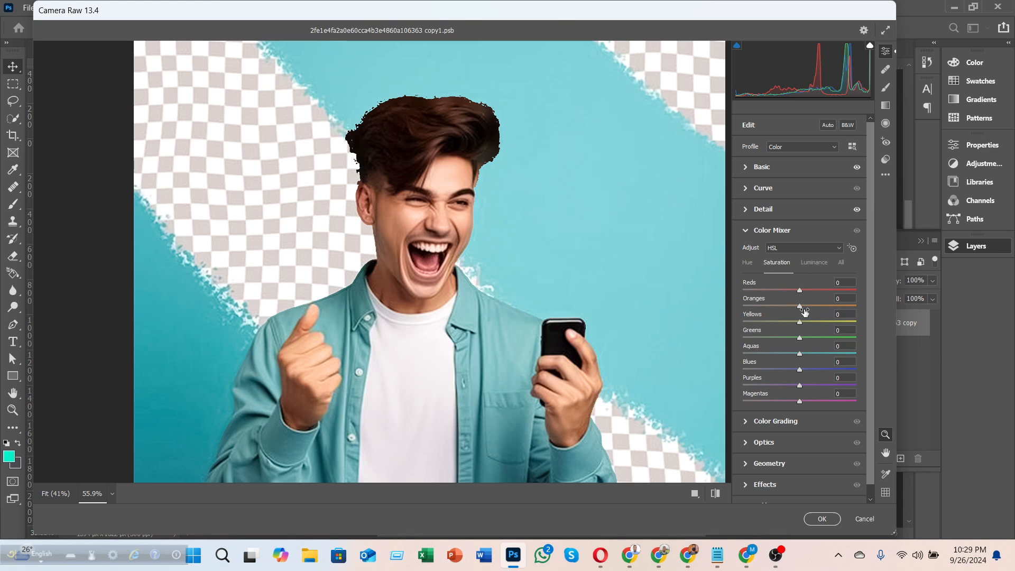
drag(799, 306, 779, 327)
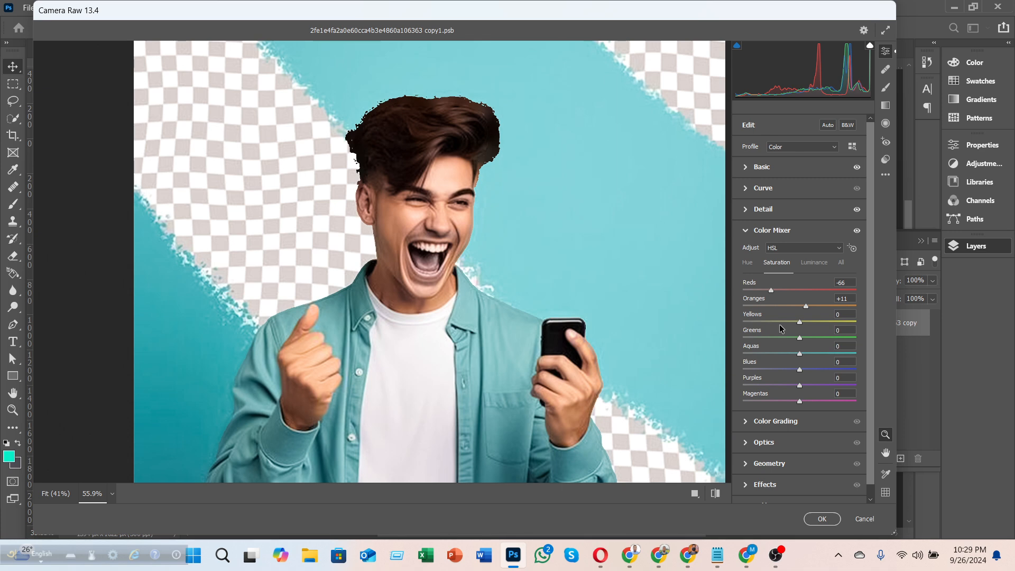
- Raise the Reds saturation to +5 in the Color Mixer
click(804, 291)
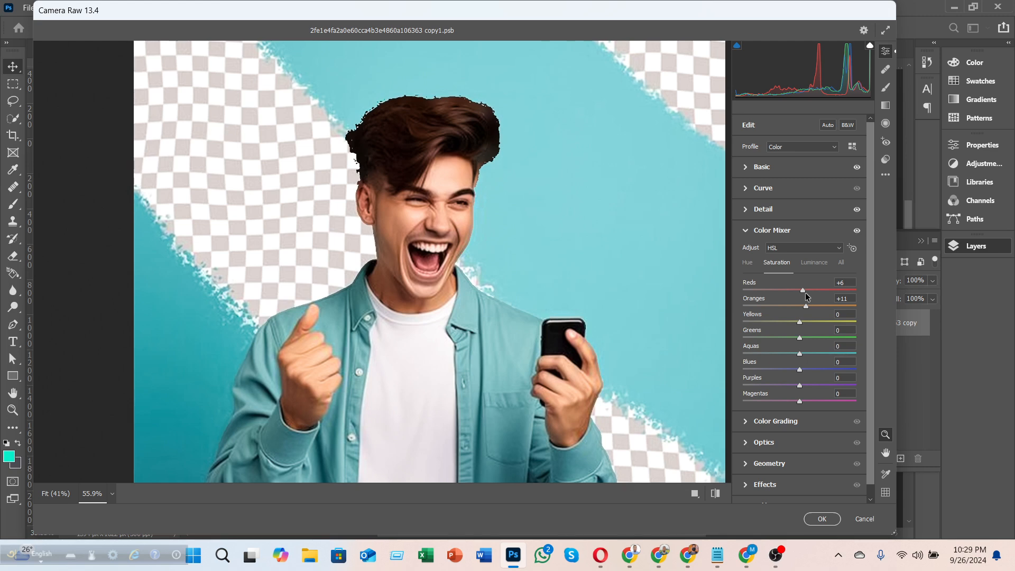
drag(804, 293, 802, 295)
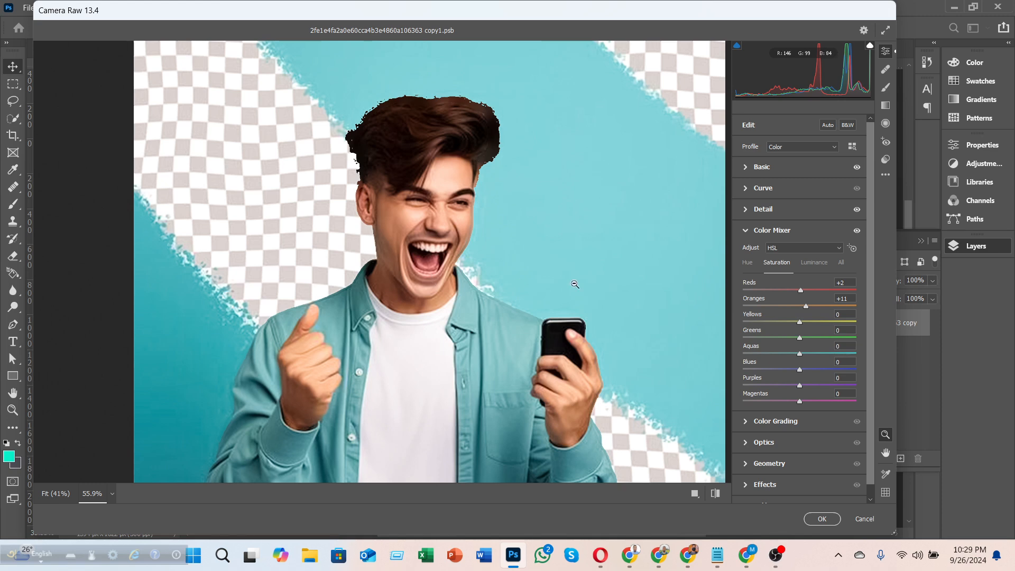
drag(800, 295, 803, 294)
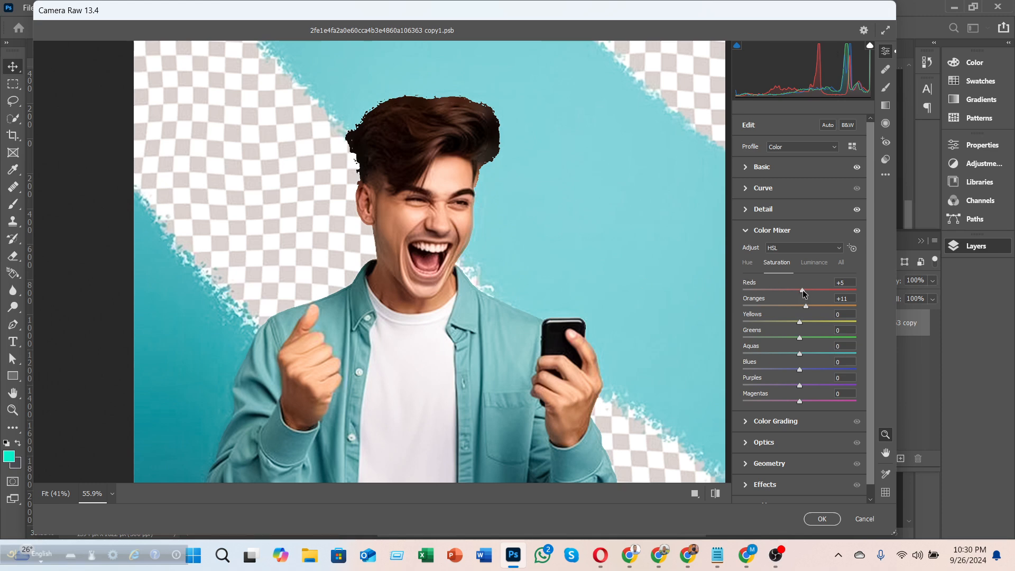
- In the Color Mixer's luminance settings, set Oranges to +5 and Reds to -4
click(817, 263)
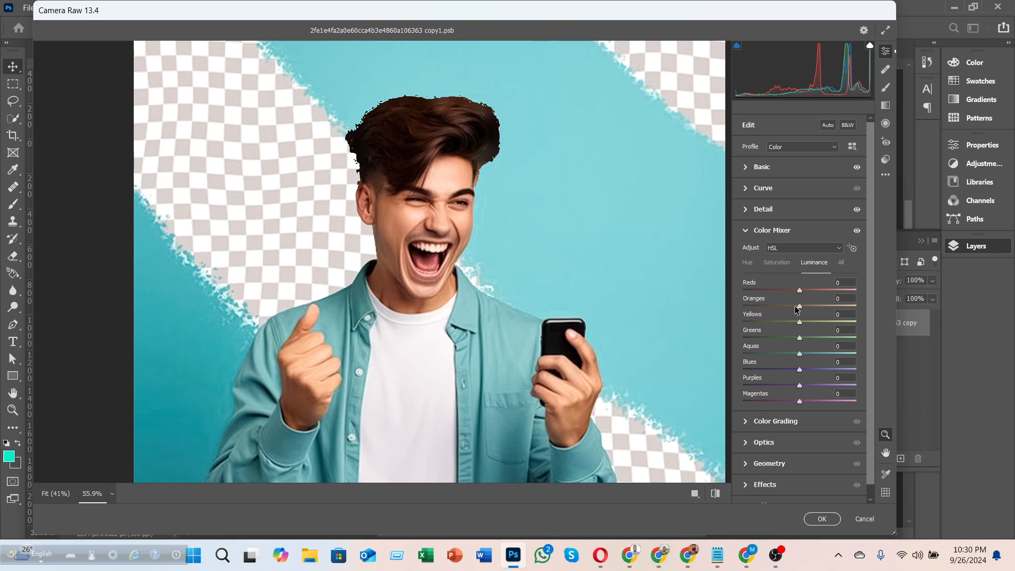
mouse_move(801, 306)
mouse_down()
mouse_move(832, 313)
mouse_move(784, 317)
mouse_move(803, 322)
mouse_up()
mouse_move(799, 290)
mouse_down()
mouse_move(858, 300)
mouse_move(769, 310)
mouse_move(779, 317)
mouse_move(797, 305)
mouse_up()
- Compare the man before and after the color grading, and apply the Camera Raw adjustments
click(714, 493)
click(715, 494)
click(714, 493)
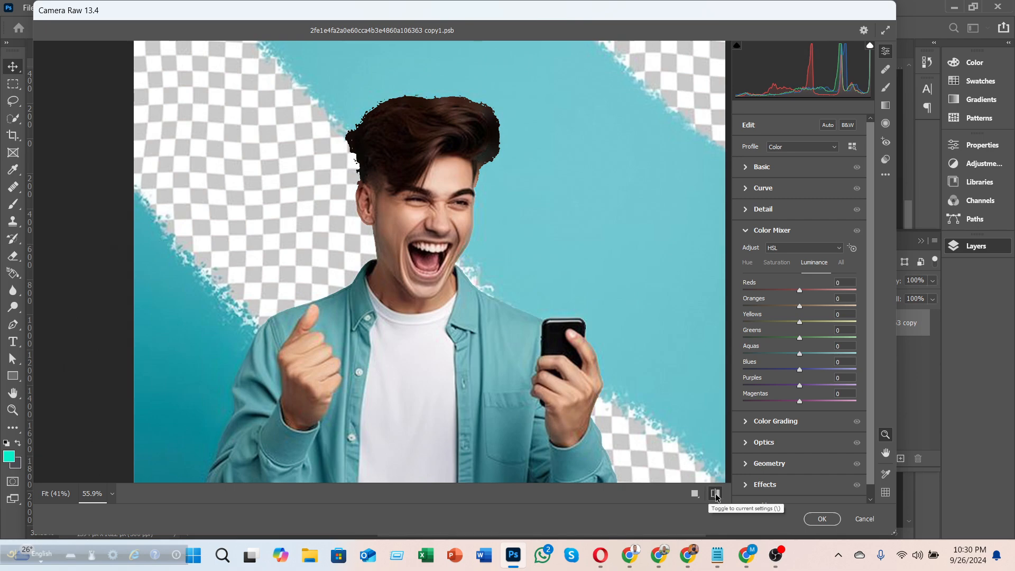
click(715, 493)
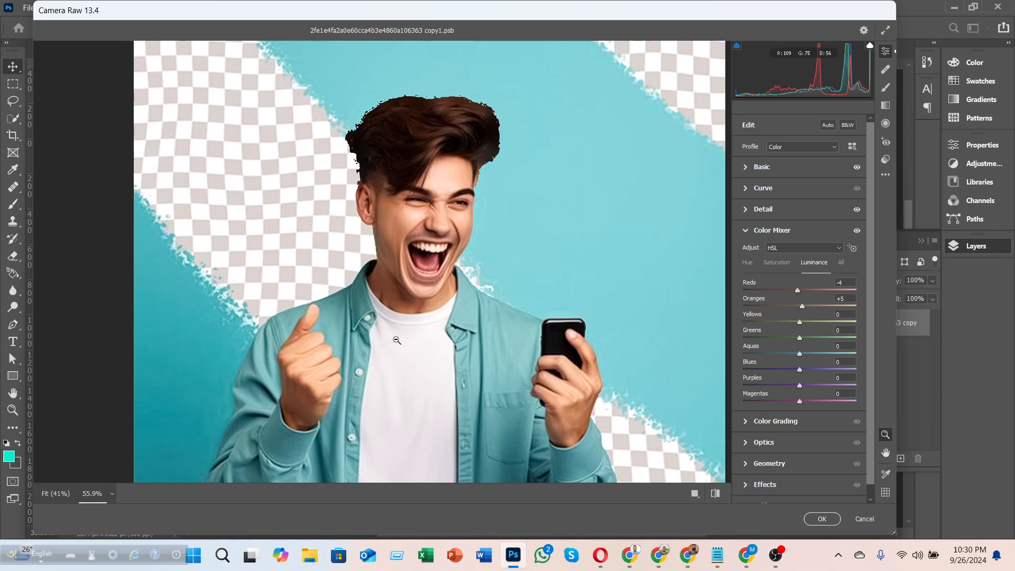
click(822, 518)
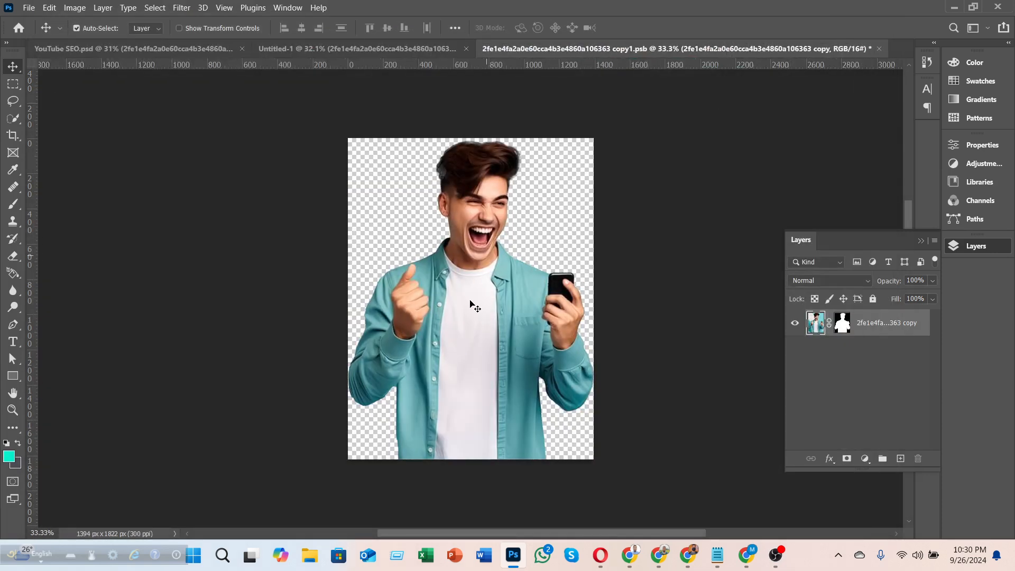
- Save the man's smart object and return to the Untitled-1 poster to check his face and hands up close
key(ctrl)
key(ctrl+s)
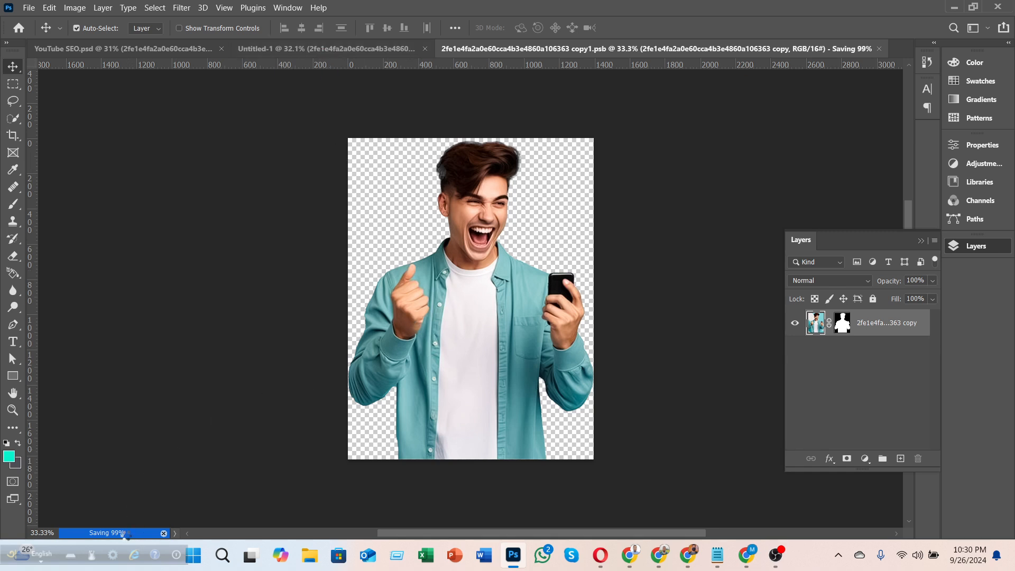
click(404, 51)
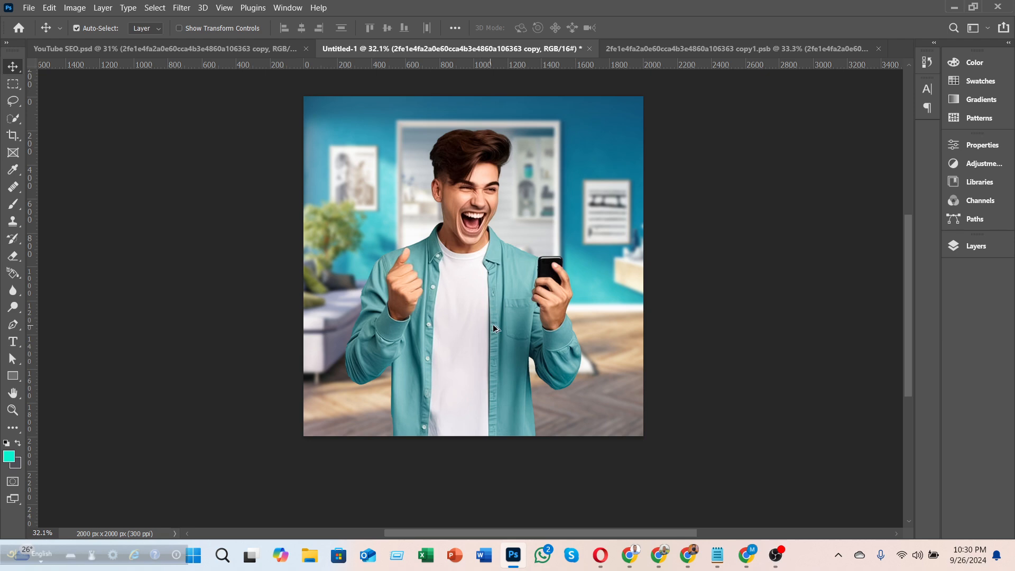
scroll(493, 328, up, 5)
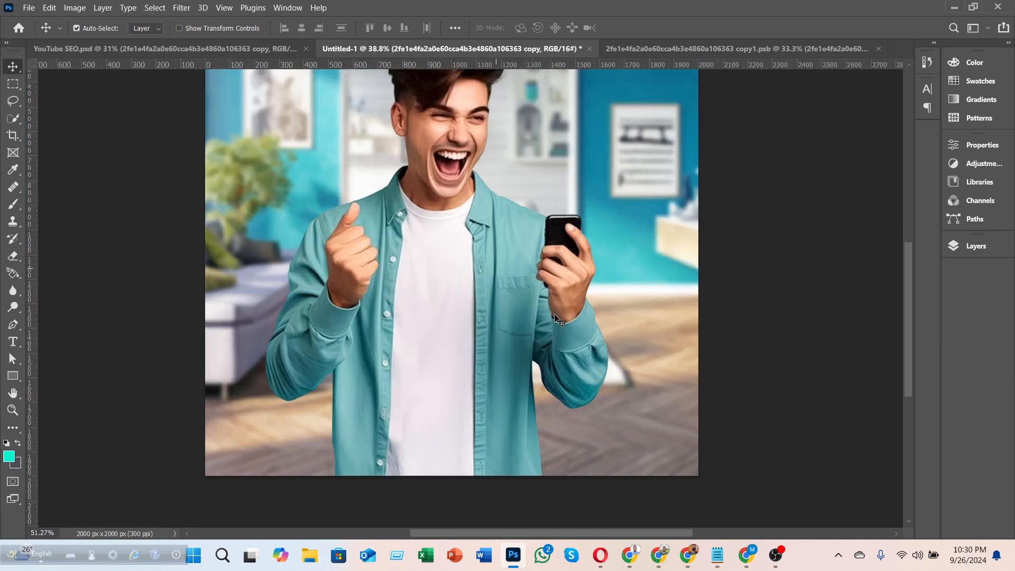
scroll(422, 349, up, 3)
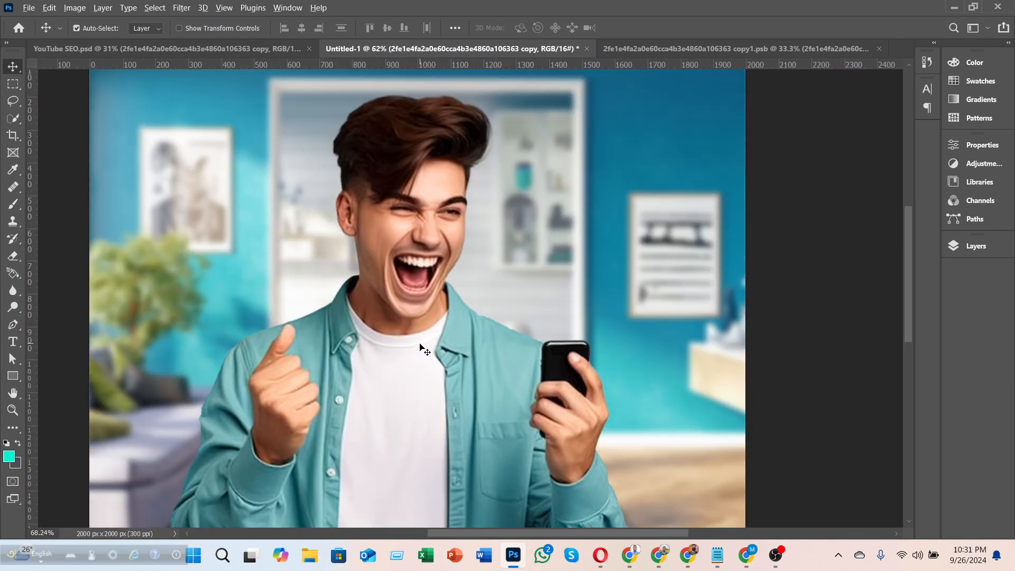
scroll(425, 349, up, 1)
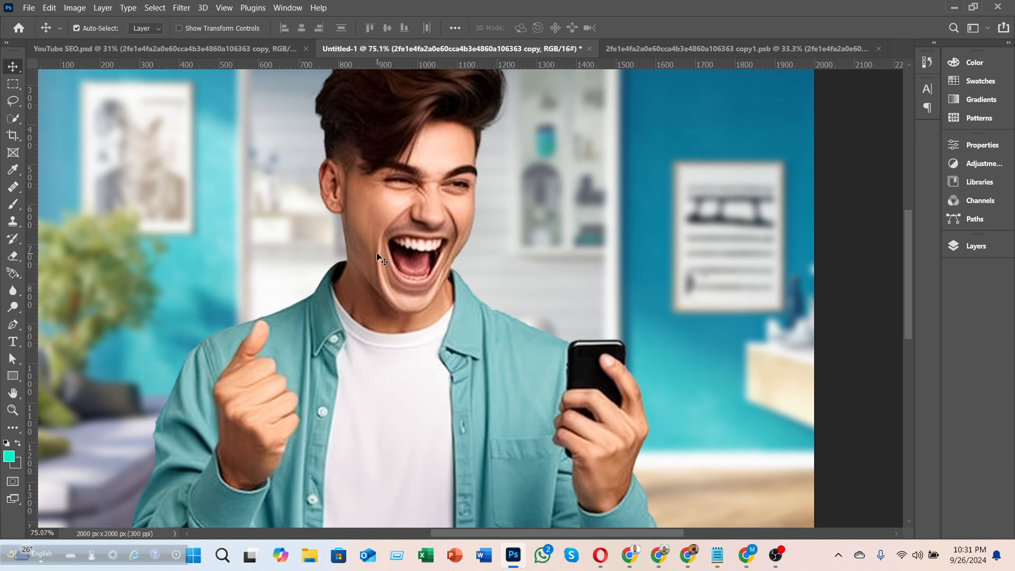
scroll(402, 264, up, 2)
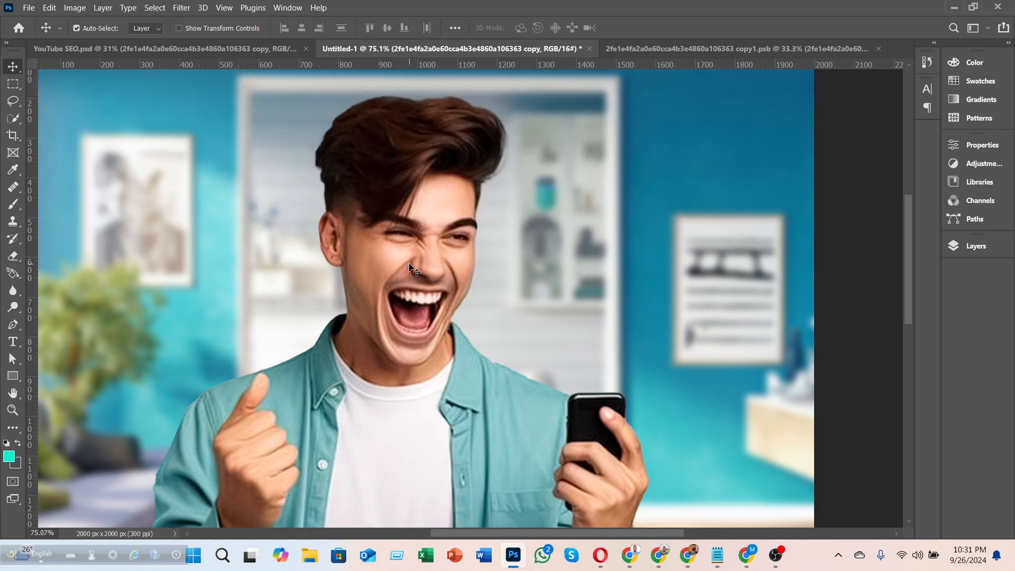
- Add a new empty layer above the man's layer
click(970, 250)
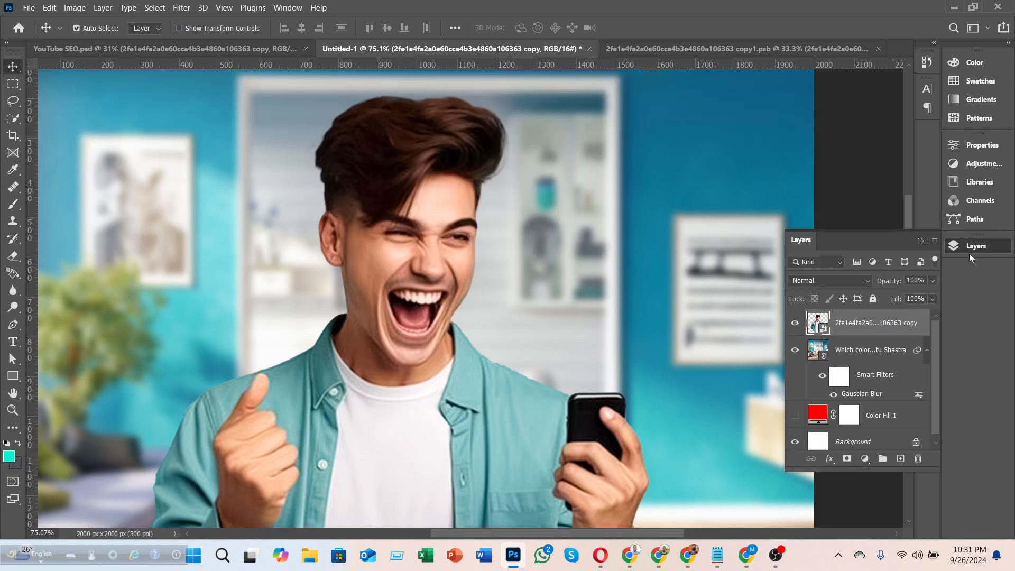
click(901, 459)
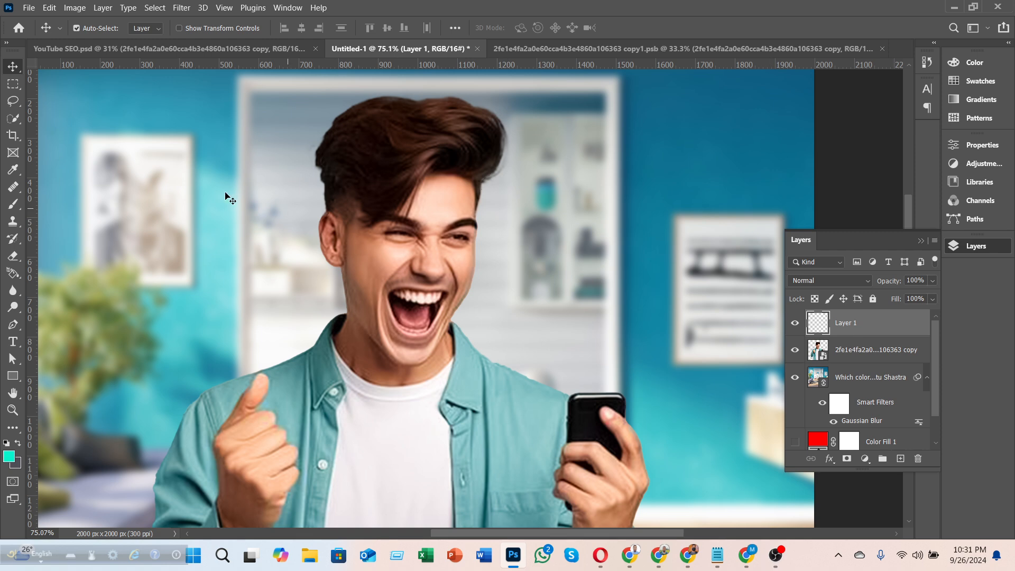
- Check the Brush tool variants and look through the tool list in the Customize Toolbar dialog
click(18, 202)
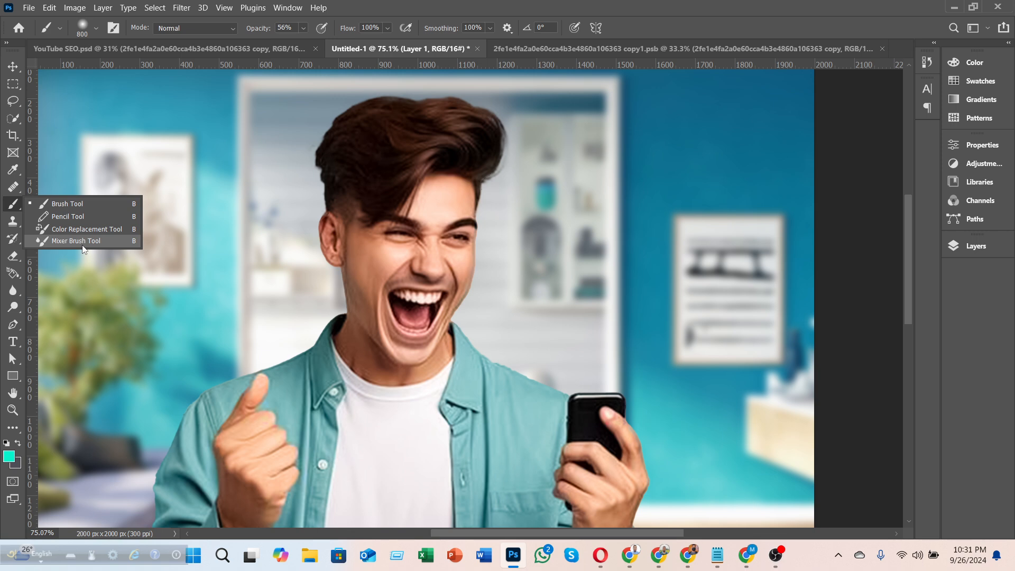
click(20, 431)
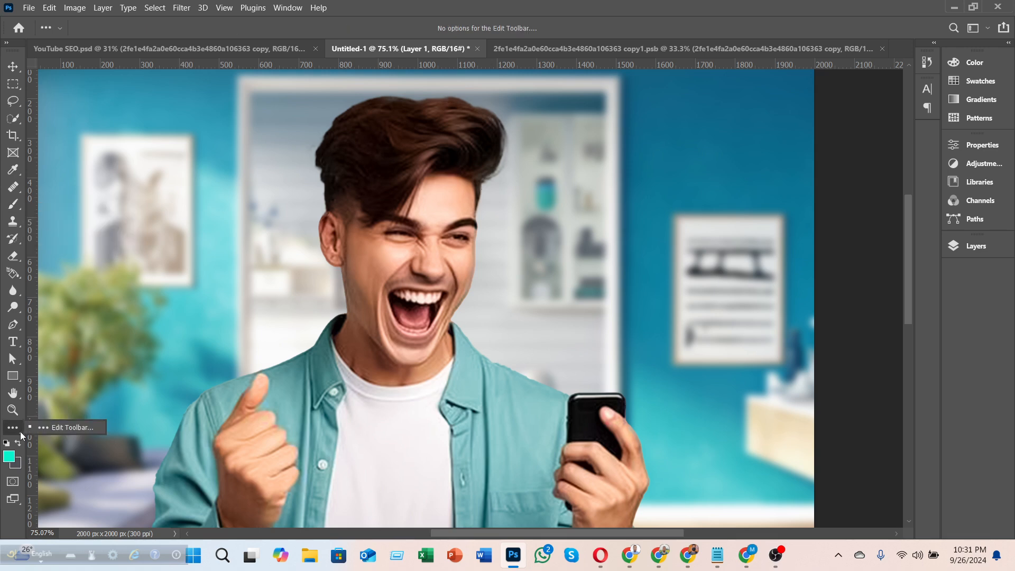
click(65, 426)
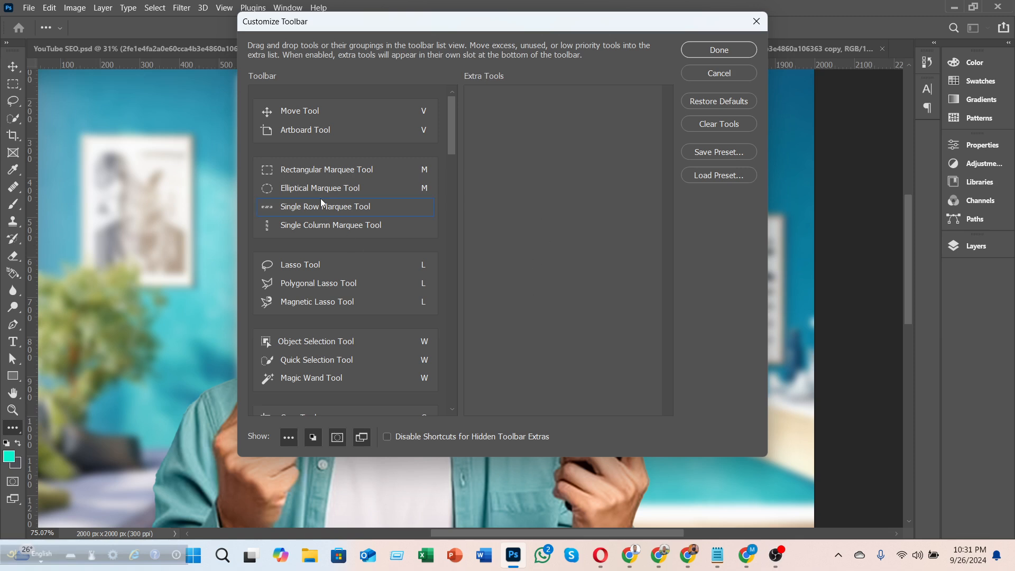
scroll(328, 253, down, 5)
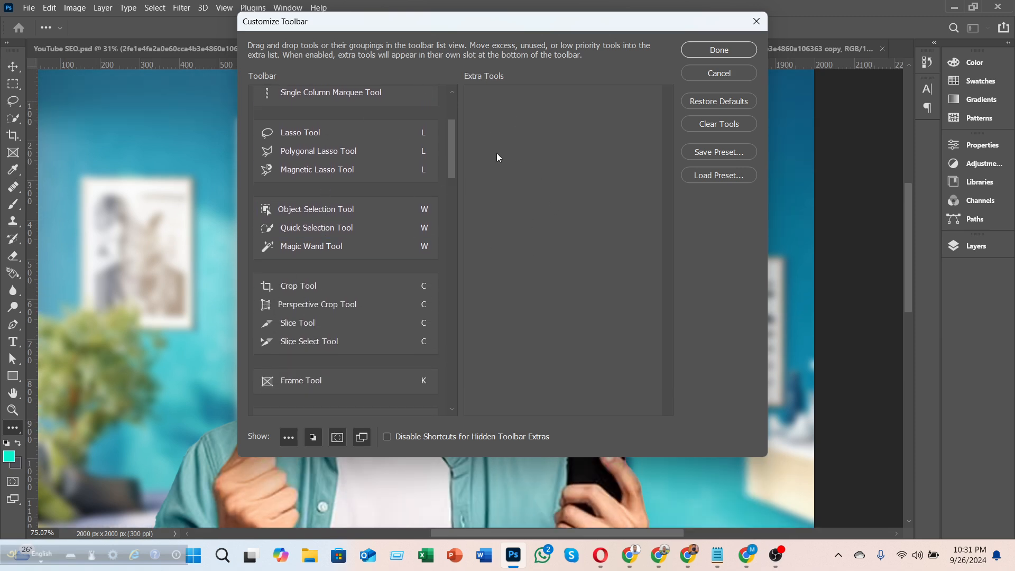
- Cancel the toolbar customization, reduce the brush size to 90, and switch to the Mixer Brush Tool
click(695, 73)
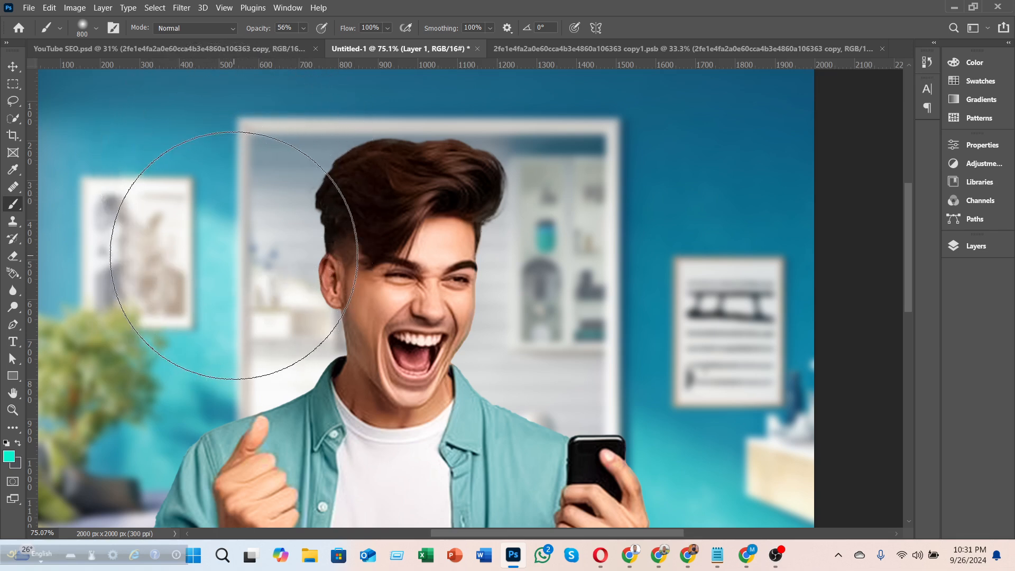
key(bracketleft)
key(bracketleft)
key(bracketleft)
key(bracketleft)
key(bracketleft)
key(bracketleft)
key(bracketleft)
key(bracketleft)
key(bracketleft)
key(bracketleft)
key(bracketleft)
key(bracketleft)
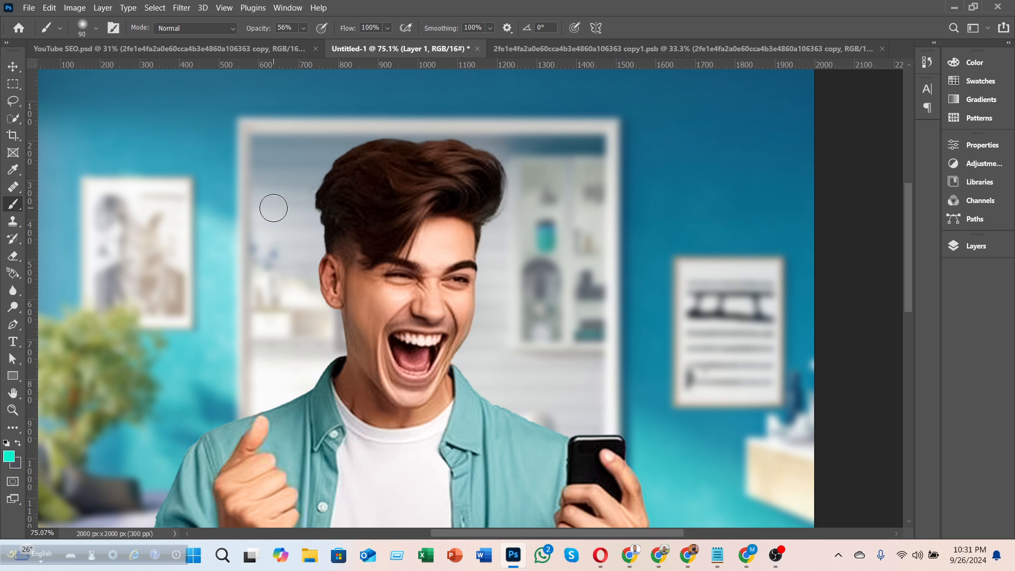
right_click(15, 210)
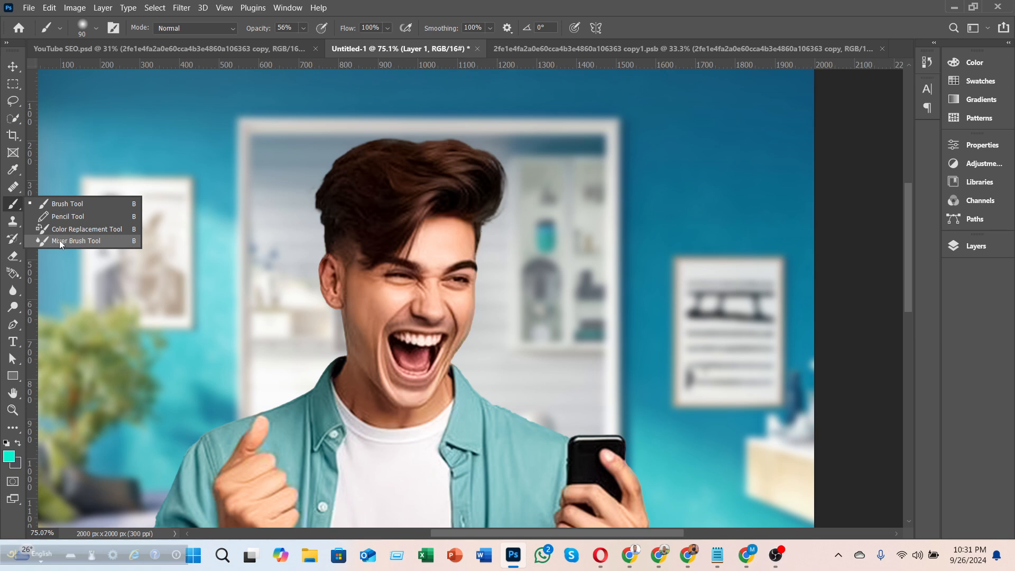
click(61, 240)
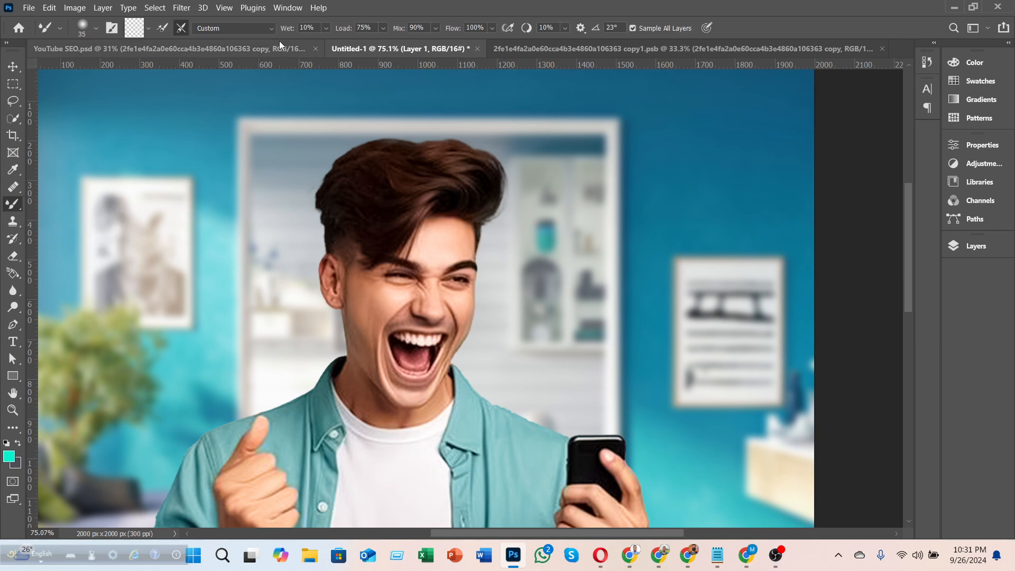
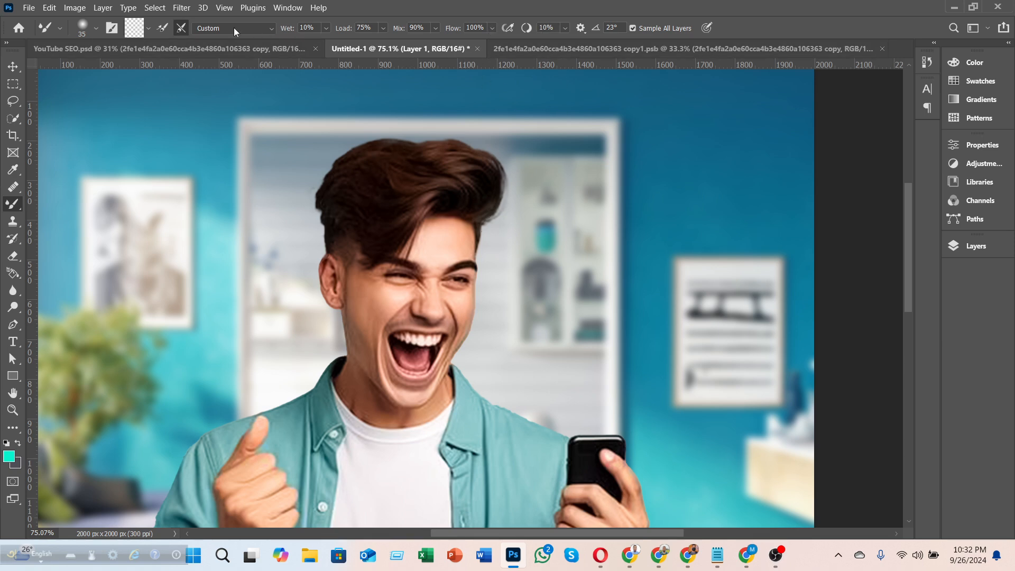
- Capture the brush options area with the screenshot tool, outline the brush-cleaning option and the Wet-to-smoothing settings in red, and discard the capture
click(839, 558)
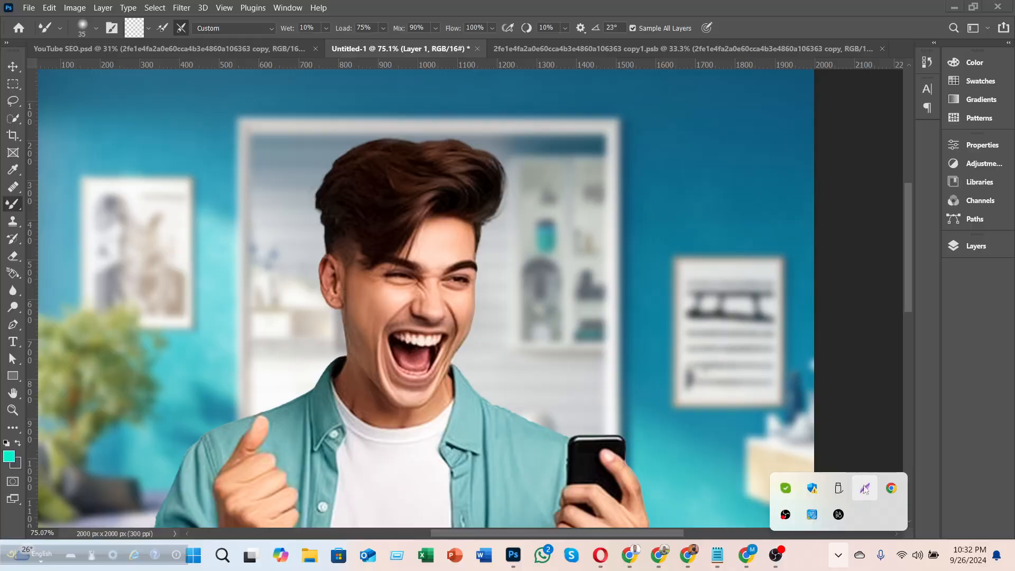
click(864, 487)
mouse_move(5, 1)
mouse_down()
mouse_move(283, 59)
mouse_move(783, 77)
mouse_up()
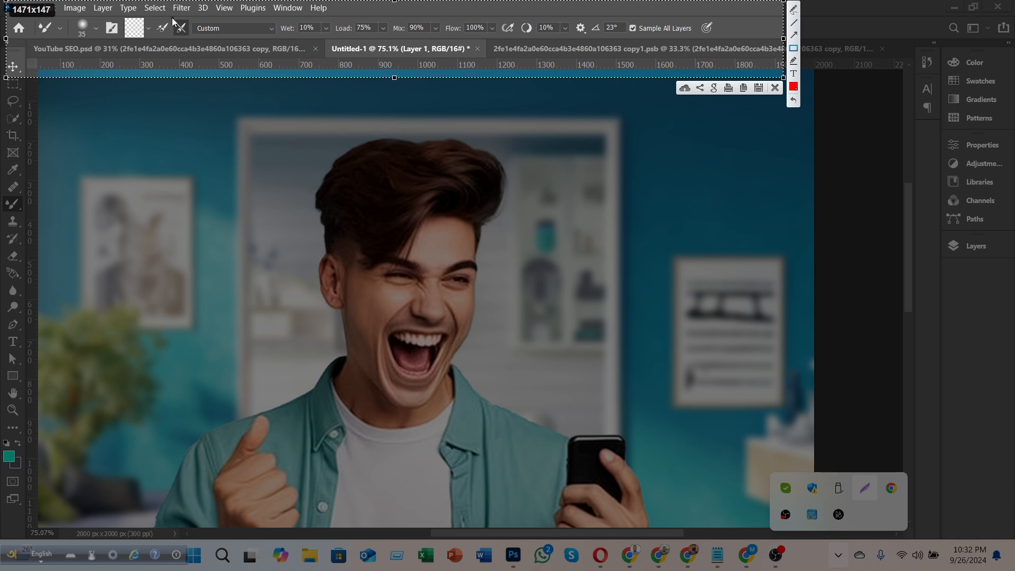
drag(170, 16, 194, 38)
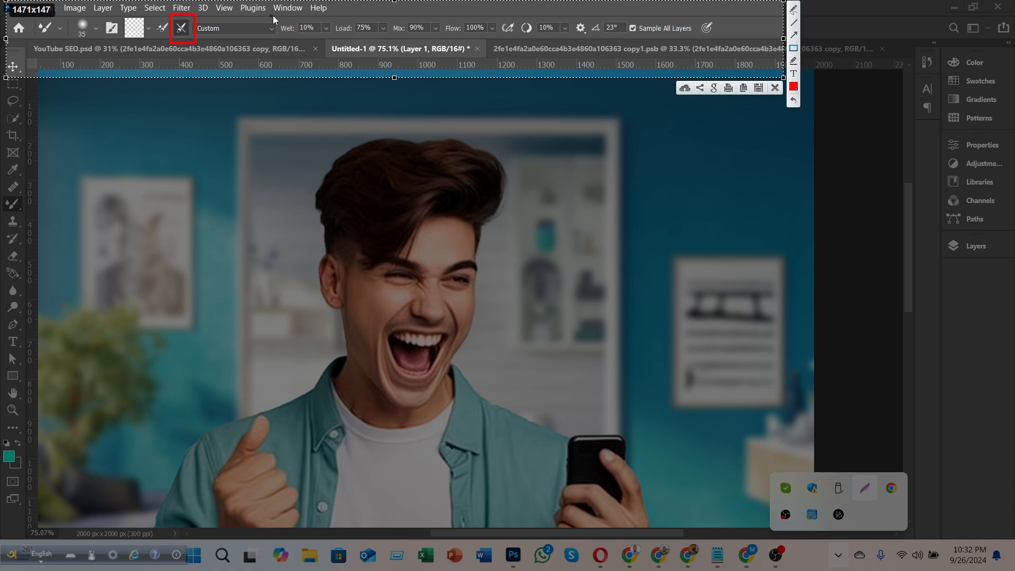
mouse_move(281, 16)
mouse_down()
mouse_move(290, 28)
mouse_move(576, 39)
mouse_up()
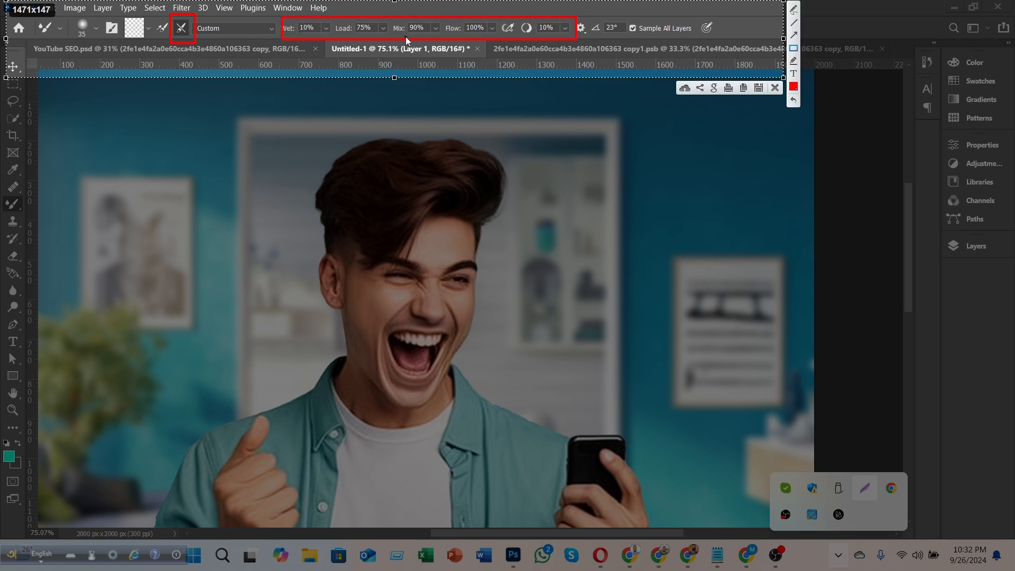
click(774, 89)
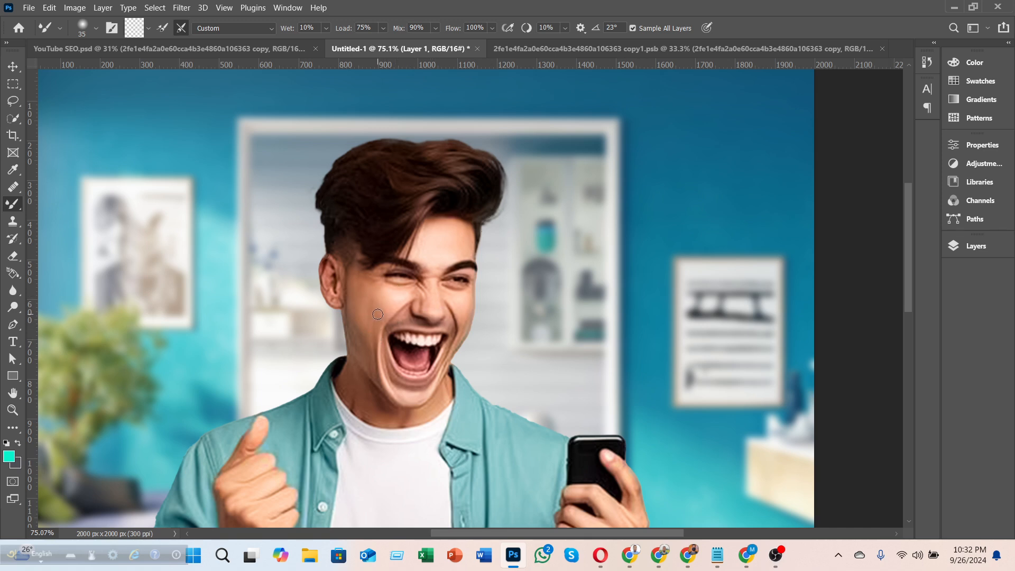
- Smooth the skin between the man's eyebrows with a smaller Mixer Brush
scroll(431, 307, up, 5)
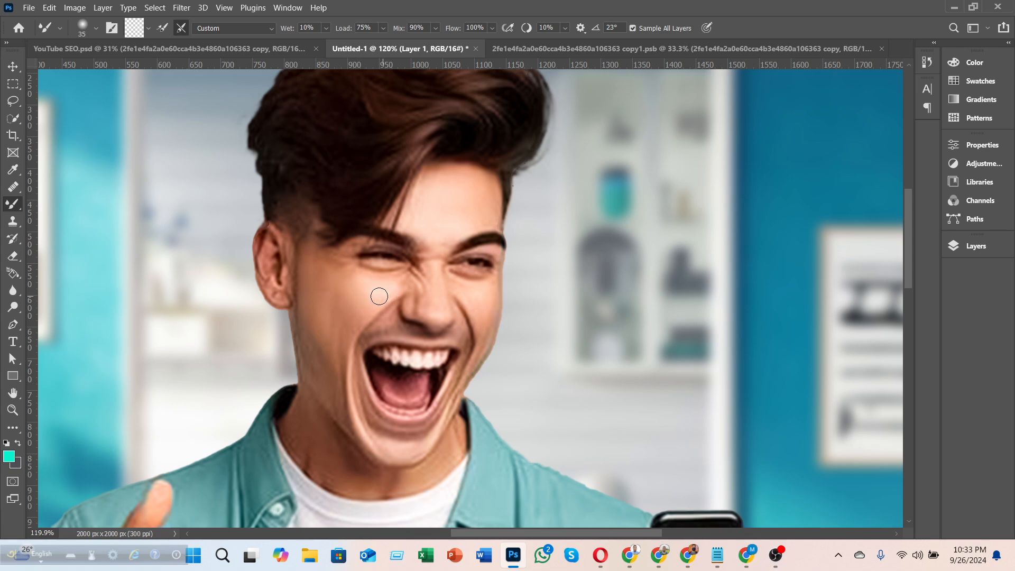
key(bracketleft)
key(bracketleft)
key(bracketleft)
drag(439, 242, 436, 255)
- Blend the skin on the man's cheek beside the nose with the Mixer Brush, adjusting the brush size to suit
scroll(398, 293, up, 2)
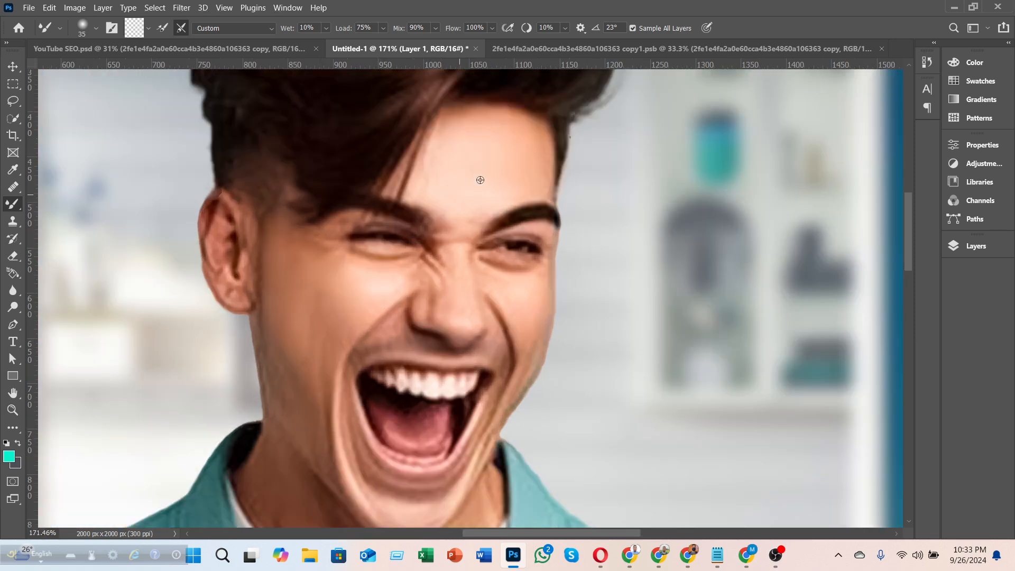
scroll(455, 191, down, 1)
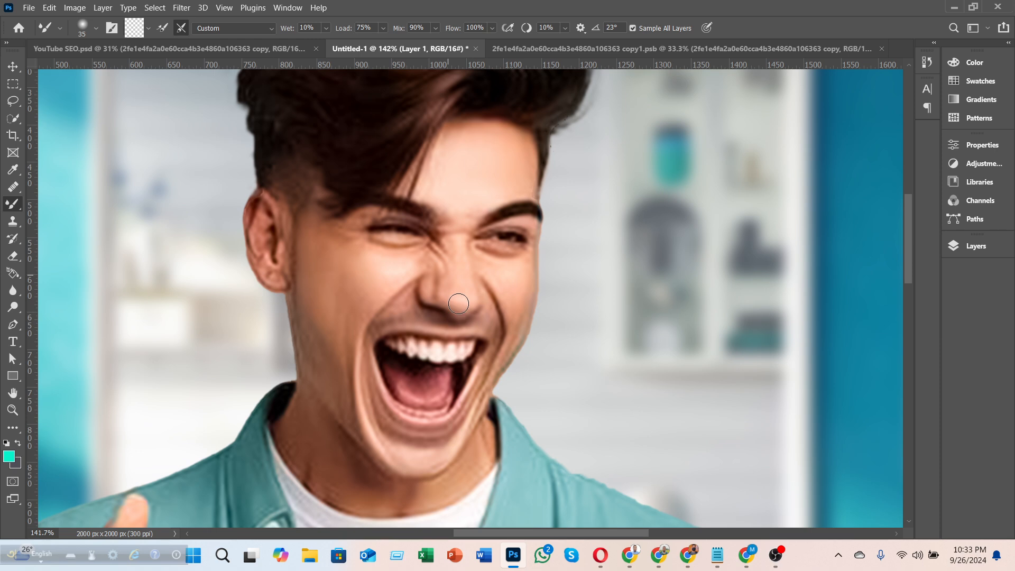
key(bracketleft)
key(bracketleft)
key(bracketleft)
key(])
key(])
key(])
drag(373, 285, 407, 264)
- Blend the skin along the side of the face next to the ear, using a small brush of about 15 px
key(bracketleft)
key(bracketleft)
key(bracketright)
mouse_move(300, 266)
mouse_down()
mouse_move(299, 230)
mouse_move(303, 246)
mouse_up()
key(bracketleft)
- Retouch the skin around the mouth and chin with the Mixer Brush, finishing at a brush size of 10
scroll(395, 336, down, 3)
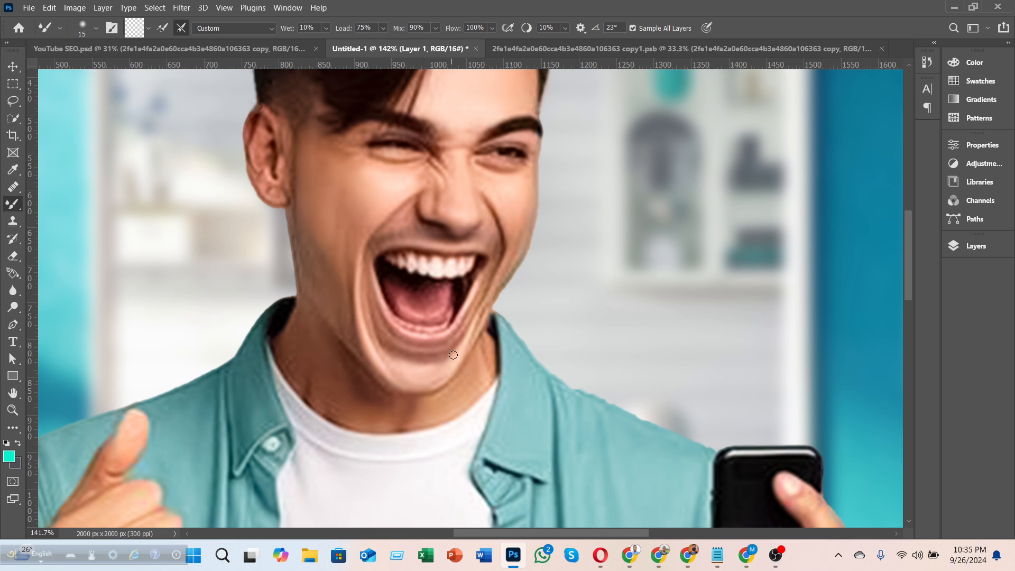
scroll(451, 366, up, 2)
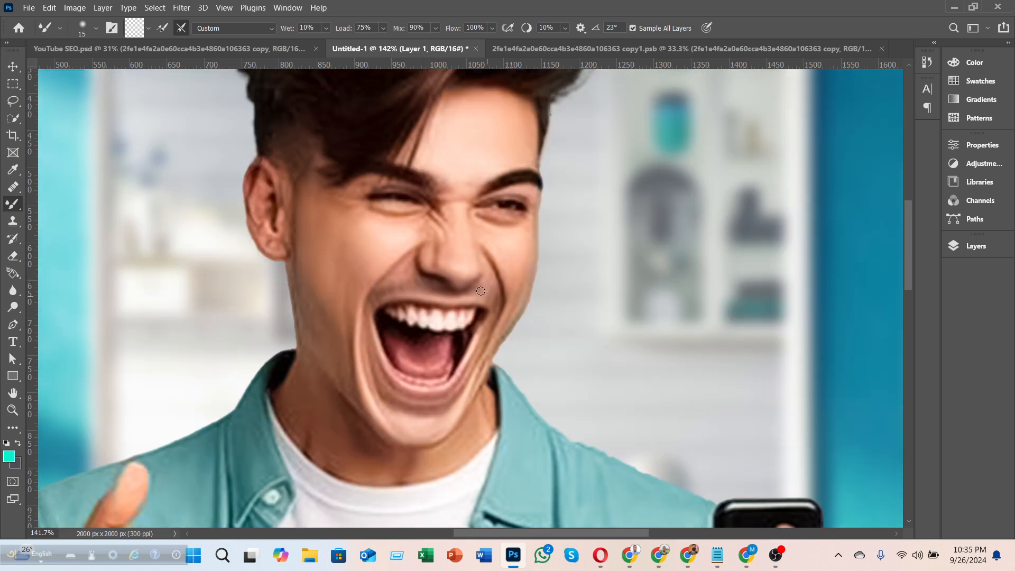
key(bracketright)
key(bracketright)
key(bracketleft)
key(bracketleft)
scroll(410, 419, down, 5)
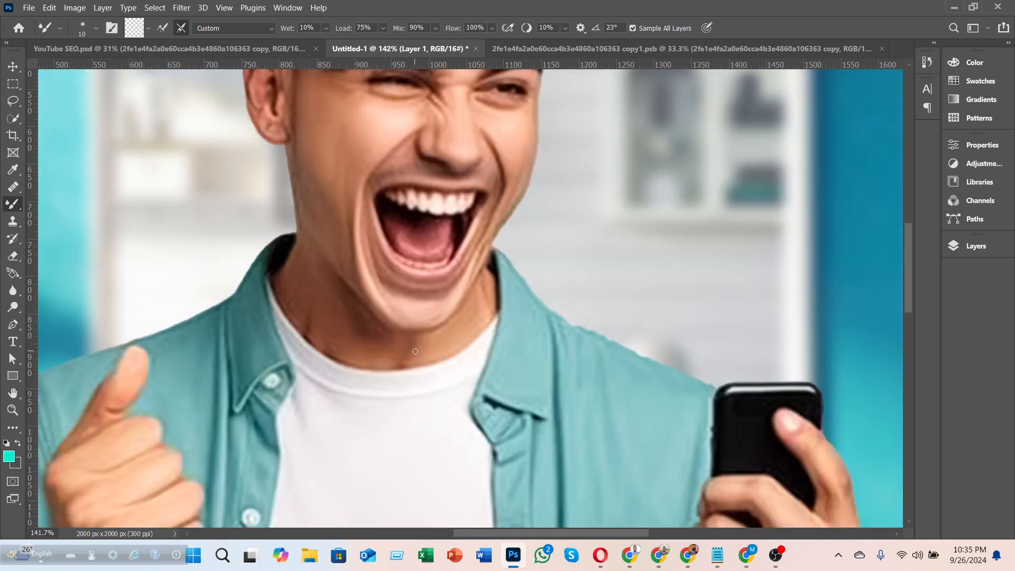
- Smooth the skin on the man's neck above the T-shirt collar with the Mixer Brush, varying the brush size as needed
scroll(415, 351, down, 3)
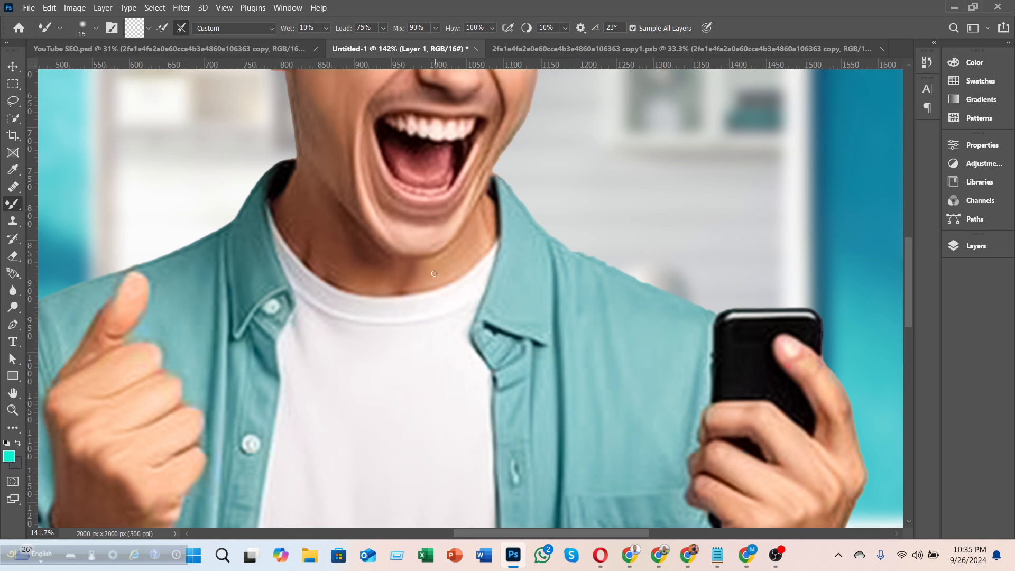
key(bracketright)
key(bracketright)
key(bracketright)
key(bracketleft)
key(bracketright)
key(bracketleft)
drag(299, 225, 303, 236)
key(bracketleft)
- Smooth the skin on both of the man's hands and wrists with the Mixer Brush, resizing the brush to fit
scroll(433, 295, down, 5)
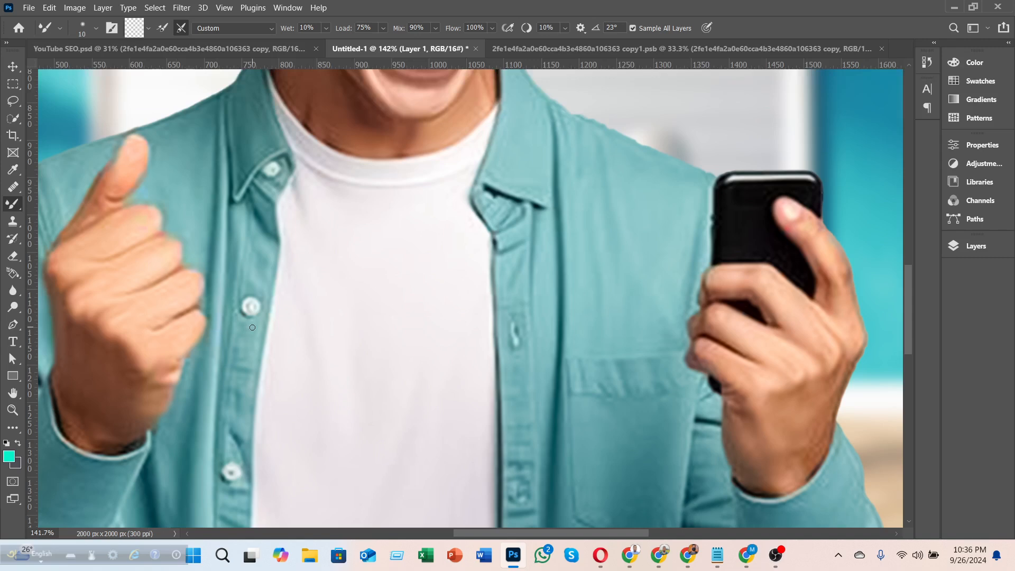
key(bracketright)
key(bracketright)
key(bracketright)
key(bracketright)
key(bracketleft)
key(bracketleft)
key(bracketleft)
drag(792, 451, 796, 481)
drag(98, 376, 85, 372)
- Compare the man's skin before and after retouching by toggling the visibility of Layer 1
scroll(380, 341, down, 6)
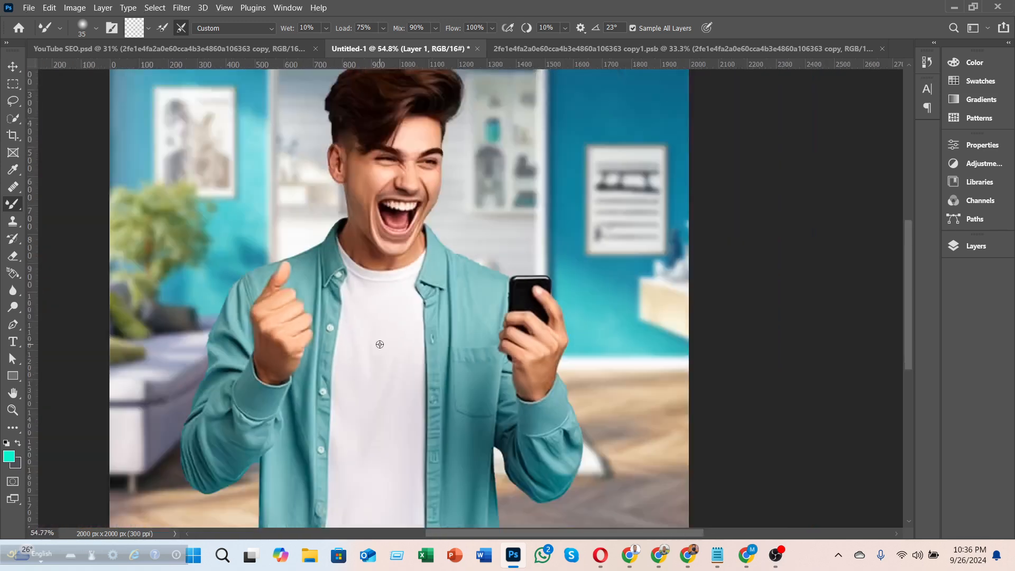
scroll(380, 345, up, 4)
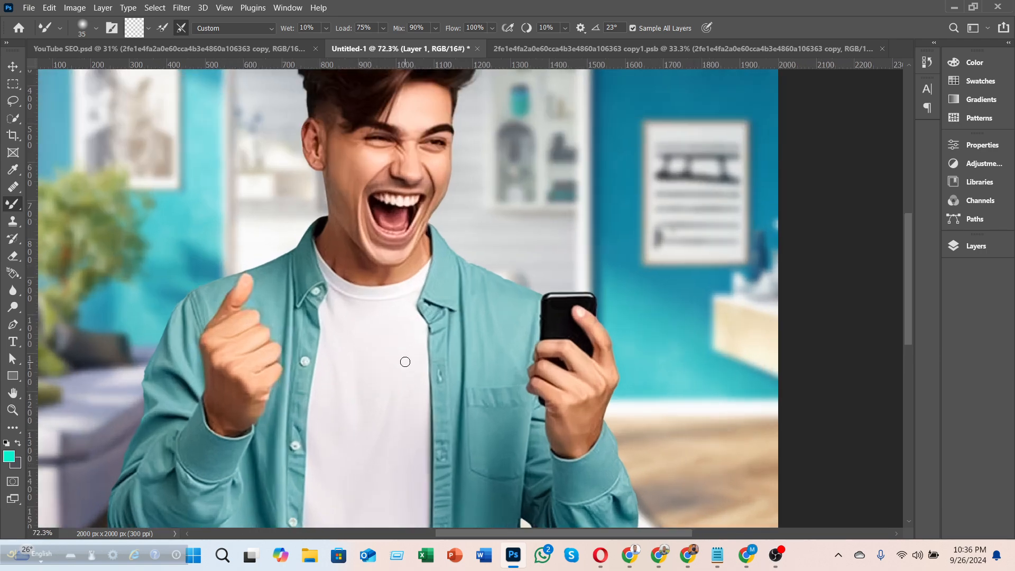
scroll(407, 359, up, 2)
scroll(370, 290, up, 6)
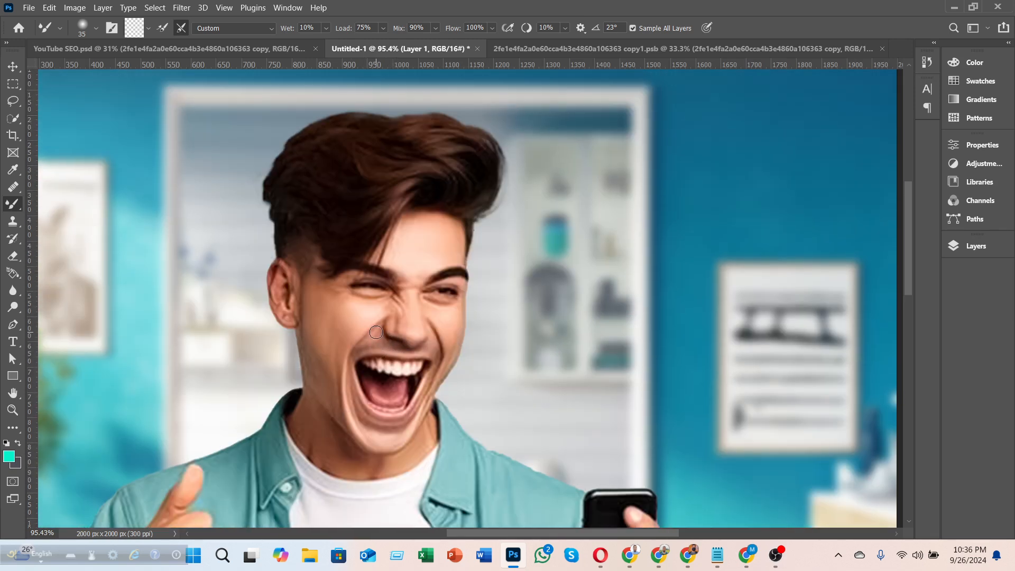
scroll(379, 332, down, 1)
click(947, 248)
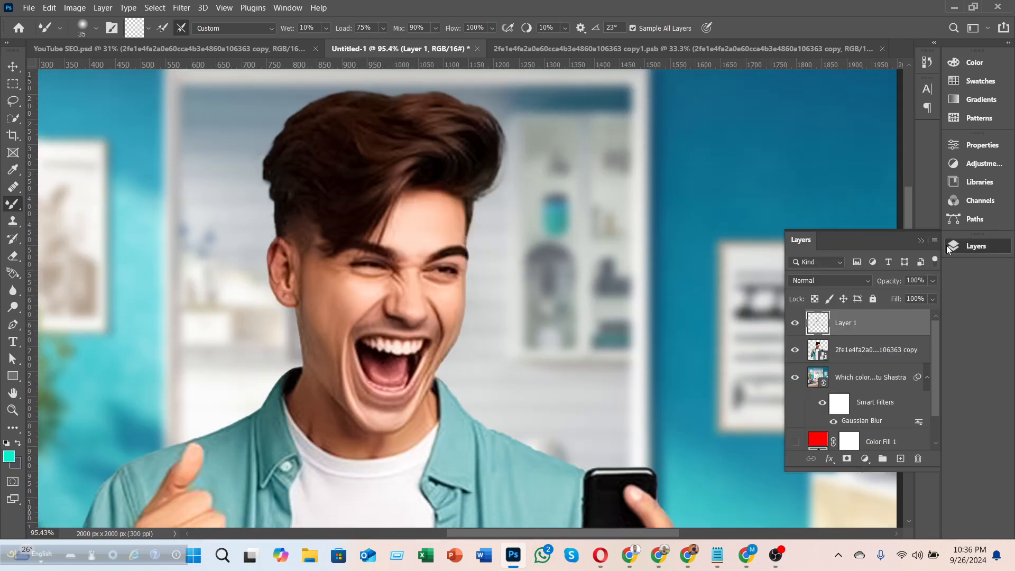
click(795, 324)
click(794, 325)
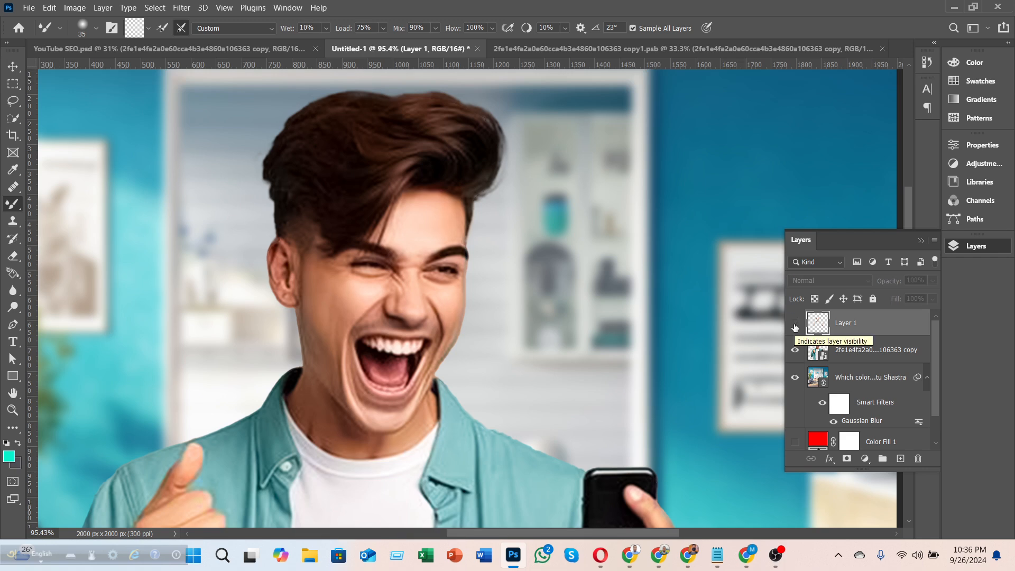
click(794, 324)
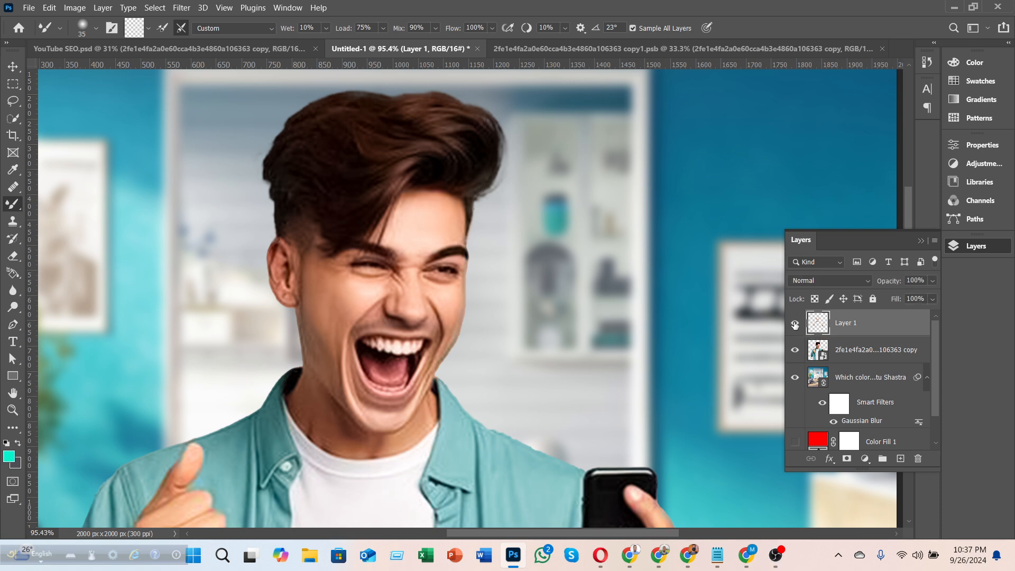
click(794, 325)
click(794, 322)
click(954, 246)
- Merge Layer 1 with the man's cut-out layer below it
scroll(531, 290, down, 1)
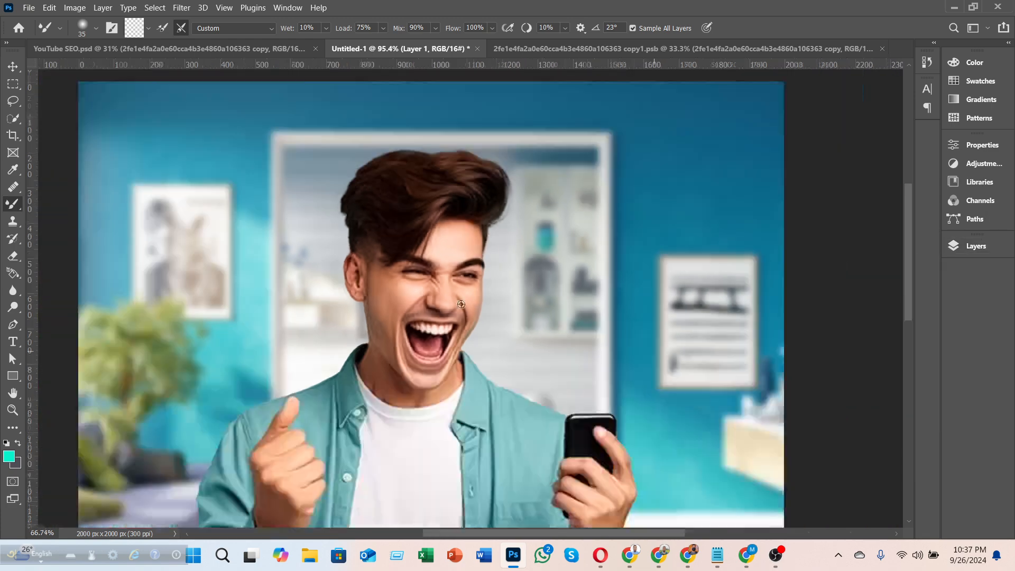
scroll(461, 304, down, 3)
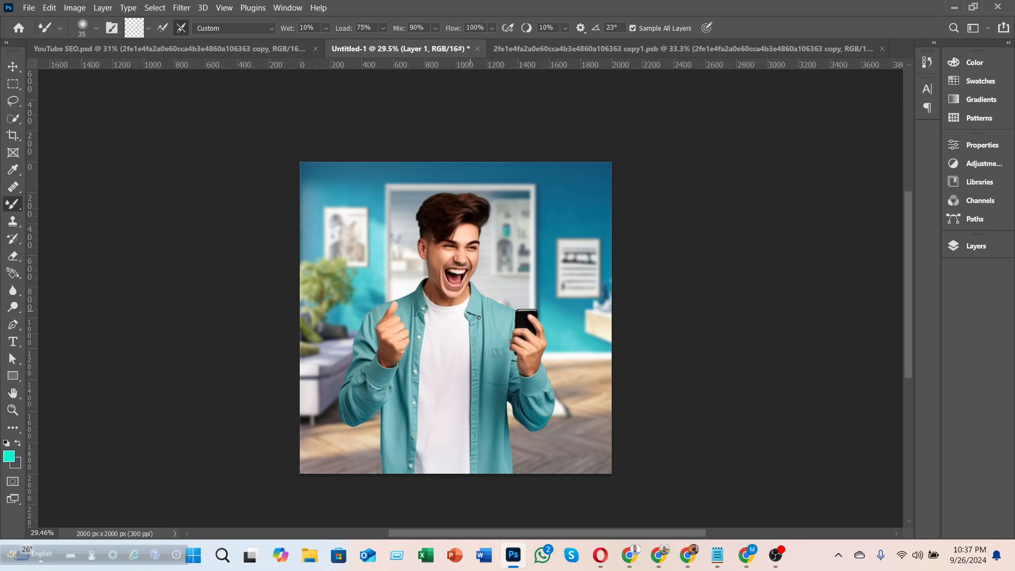
scroll(478, 317, down, 1)
click(954, 245)
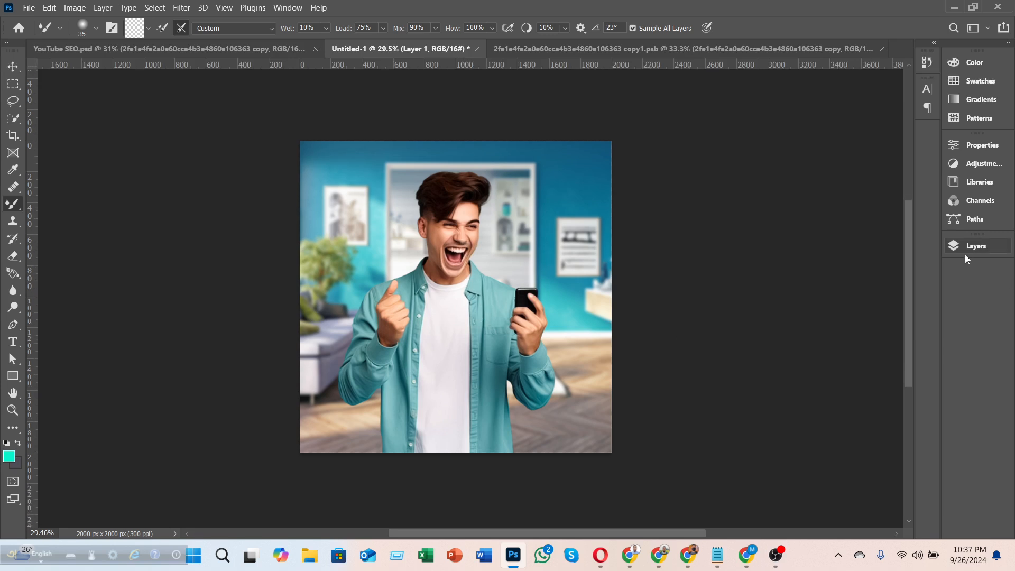
shift+click(854, 349)
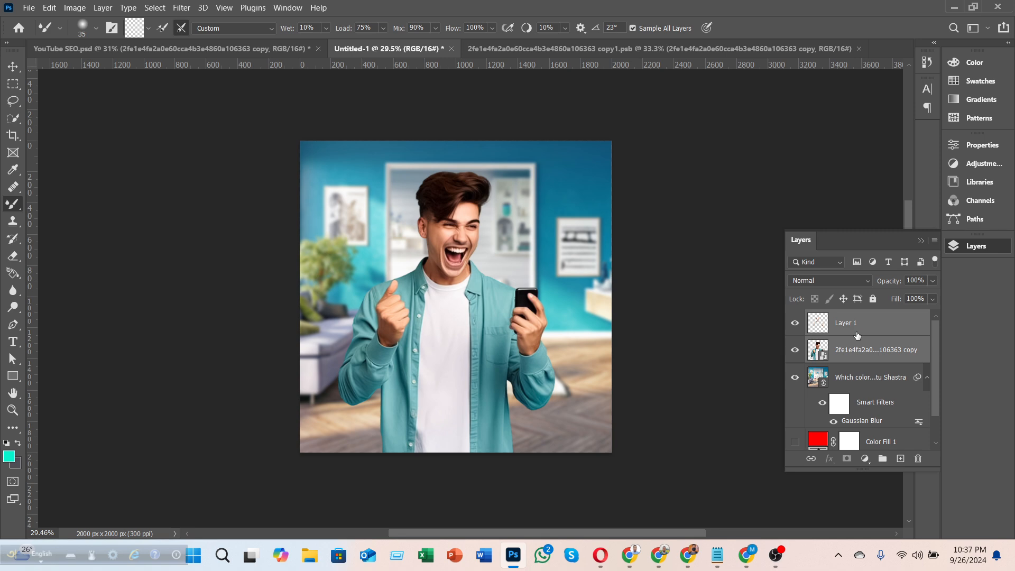
key(ctrl+e)
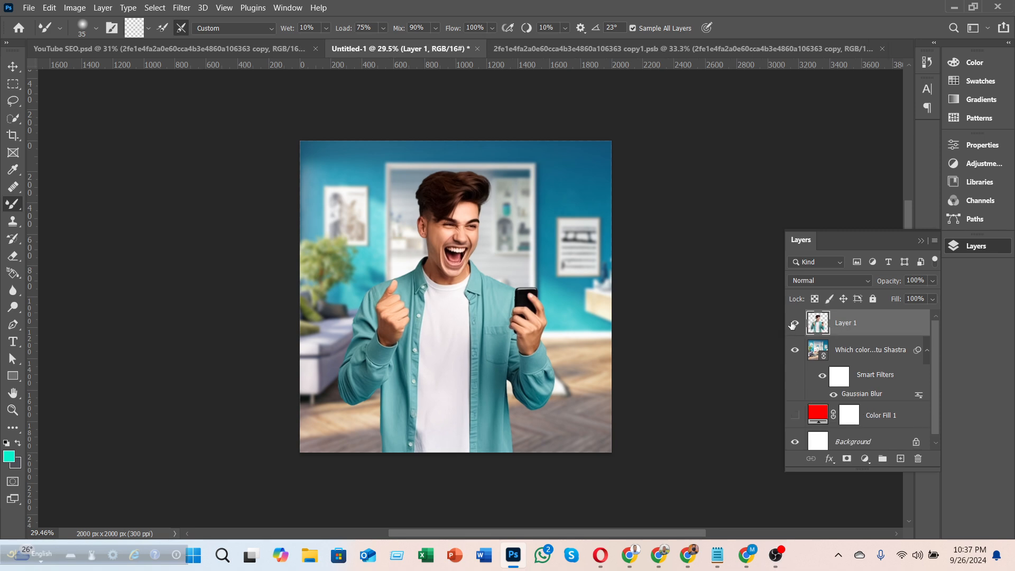
- Check the merged man layer against the background by hiding and showing it
click(793, 323)
click(793, 323)
scroll(491, 314, up, 2)
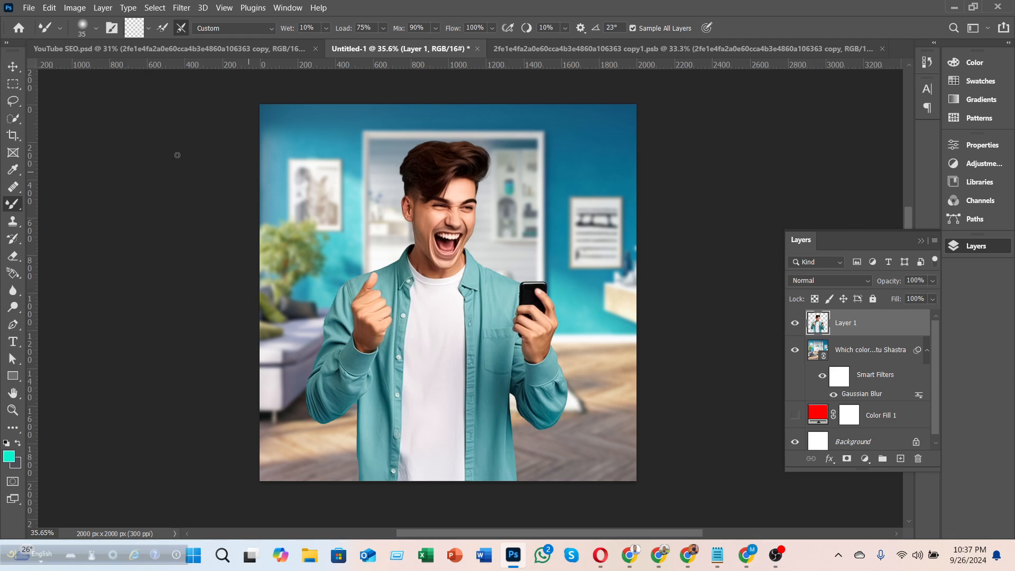
- In YouTube SEO.psd, undo the recent changes to restore the man's earlier placement and the hidden gradient layers, and return to Untitled-1
click(115, 49)
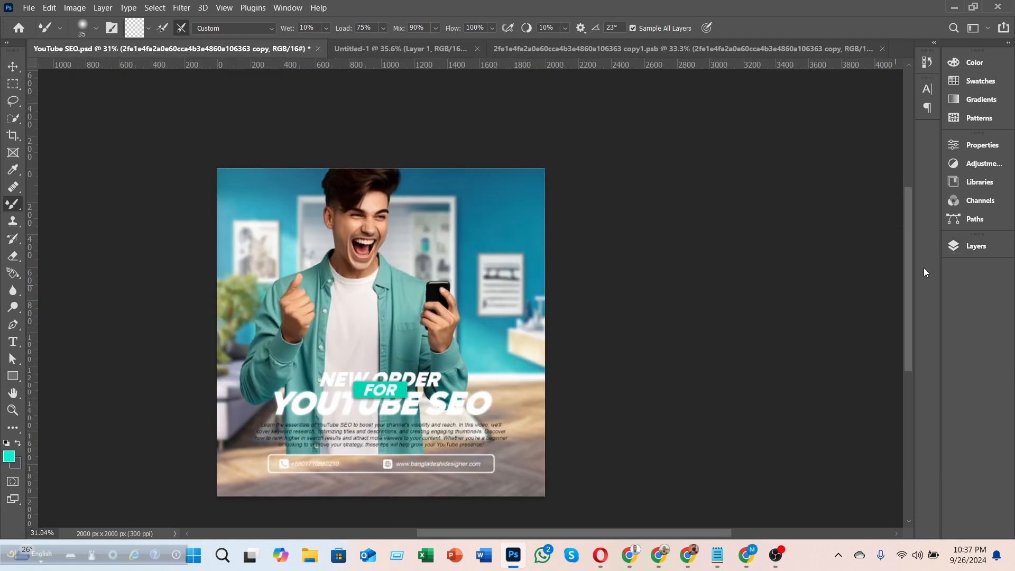
click(948, 248)
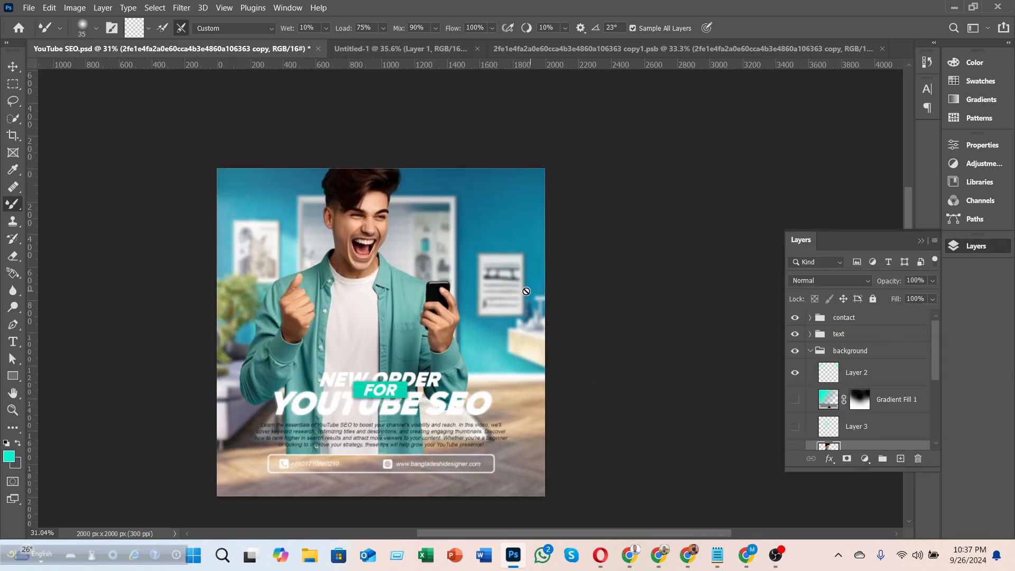
key(ctrl+z)
key(ctrl+z)
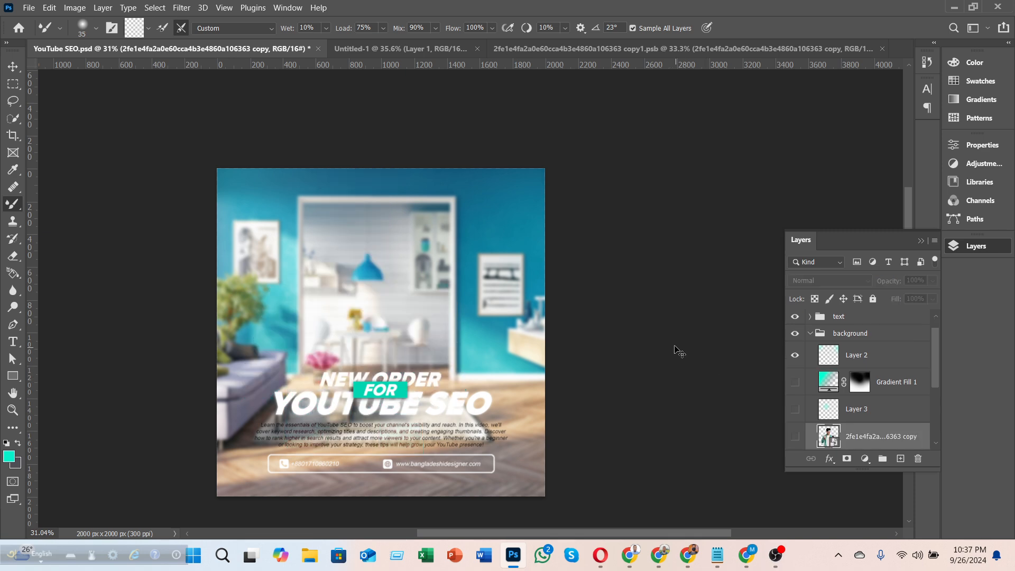
key(ctrl+z)
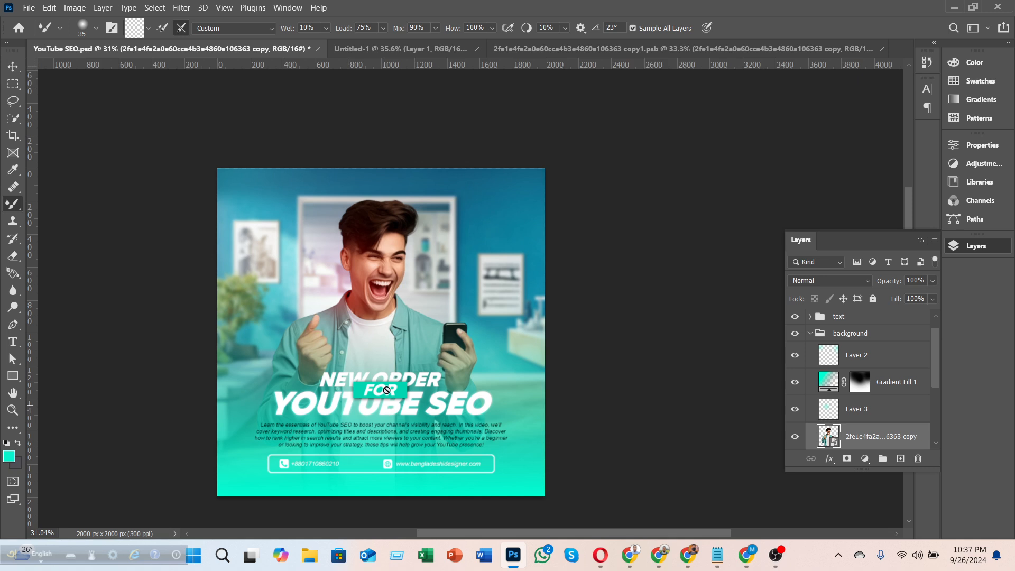
click(372, 49)
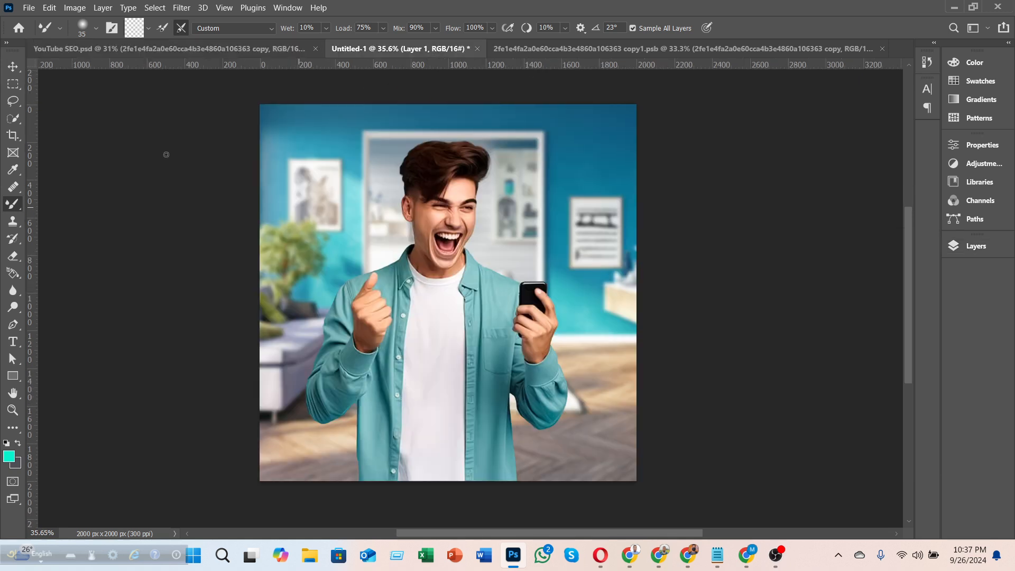
- Try applying the teal-to-transparent gradient directly to the man's Layer 1, and undo it
click(18, 67)
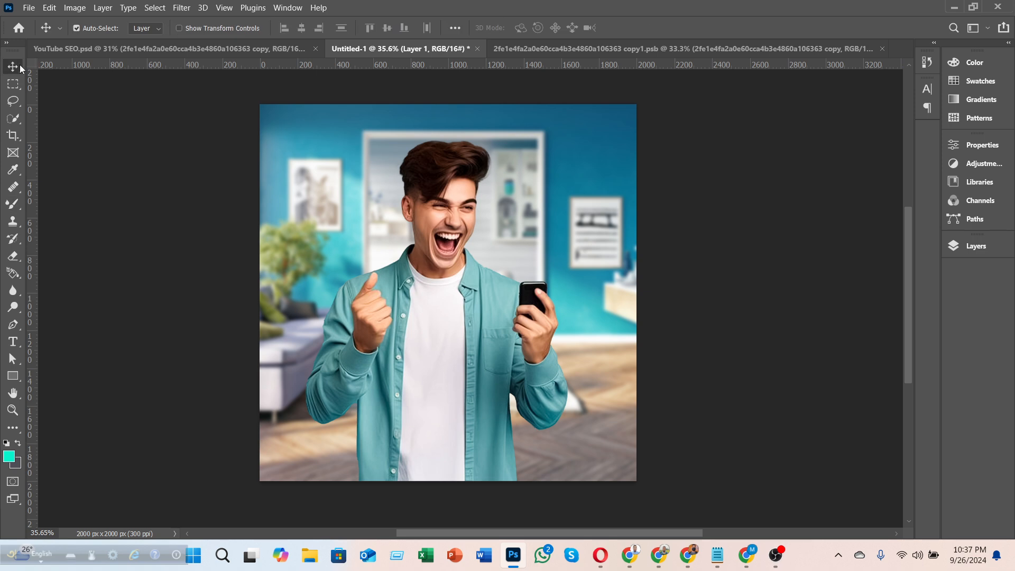
click(960, 101)
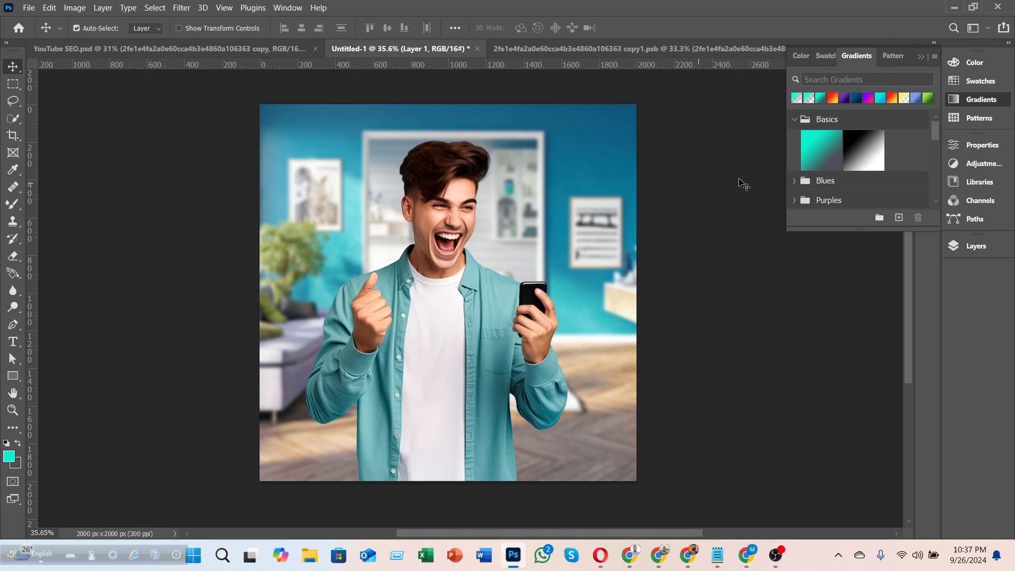
drag(822, 150, 497, 344)
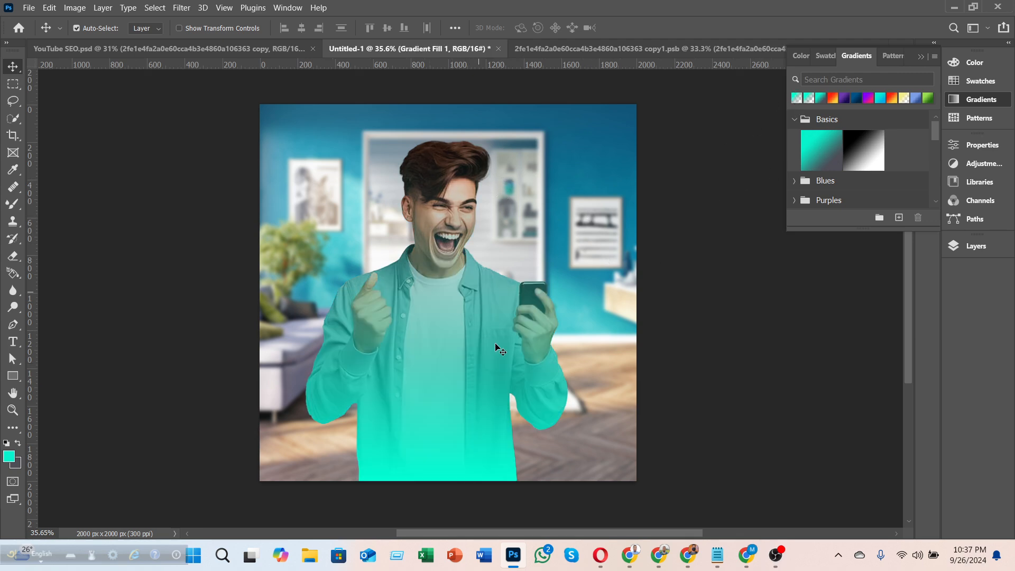
key(ctrl+z)
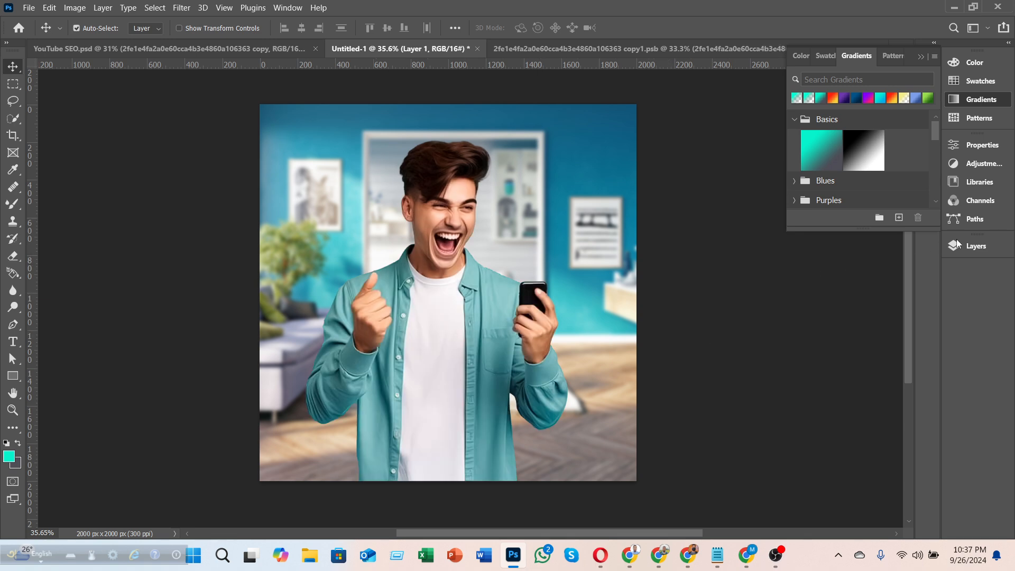
- Add a new layer above the man's layer and fill it with the teal-to-transparent gradient
key(F7)
scroll(846, 336, up, 1)
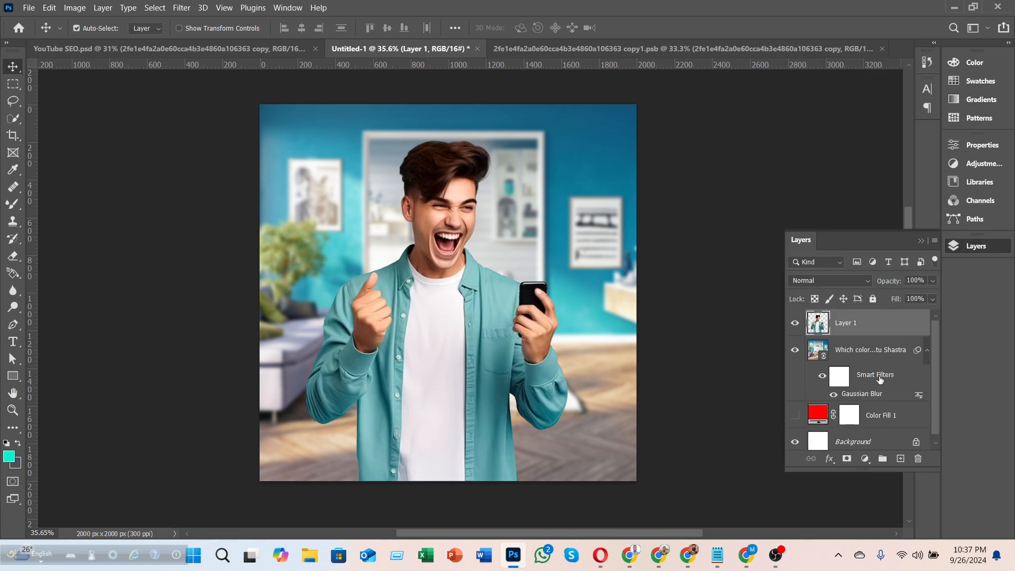
click(900, 458)
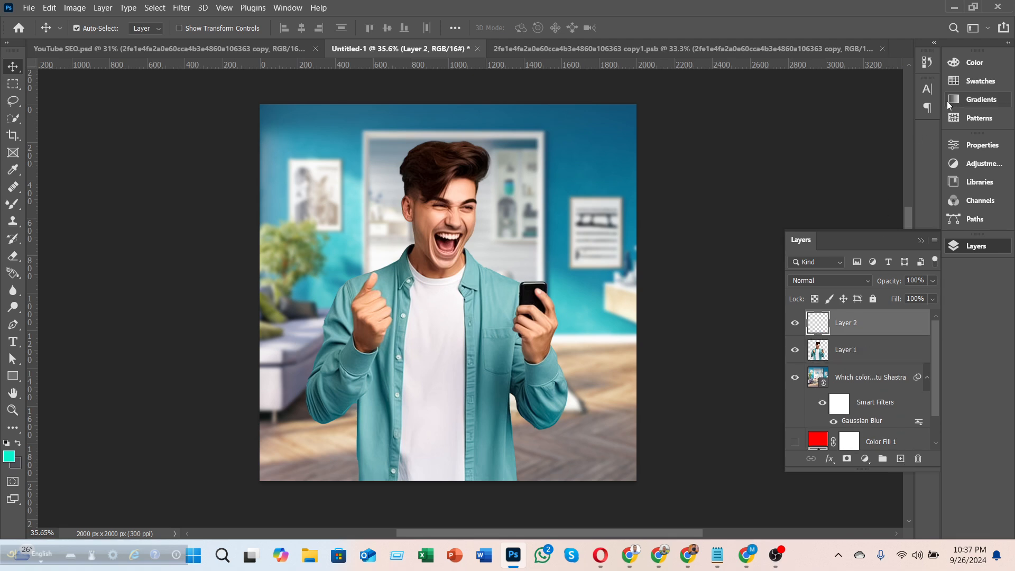
click(980, 99)
click(796, 98)
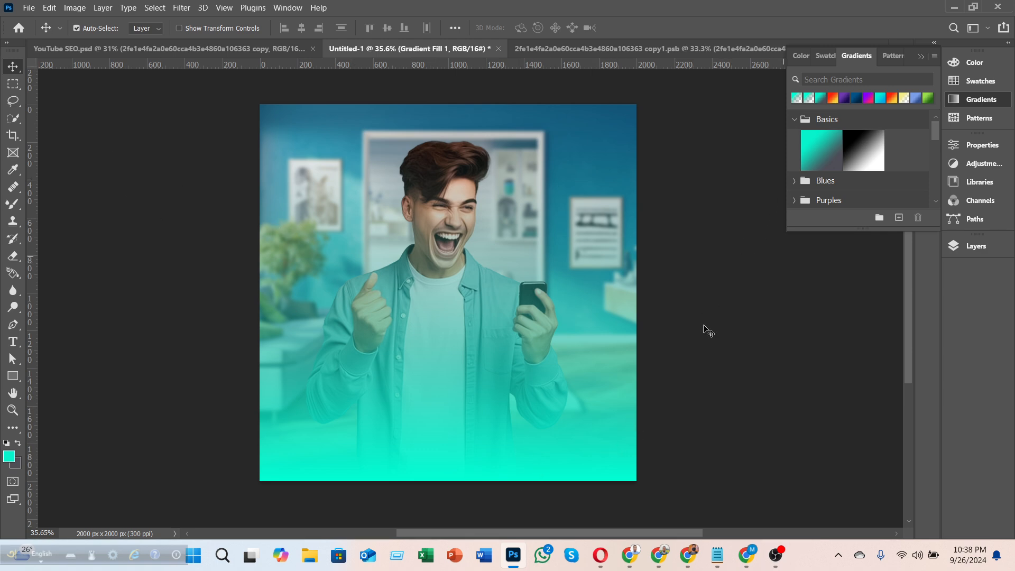
click(579, 421)
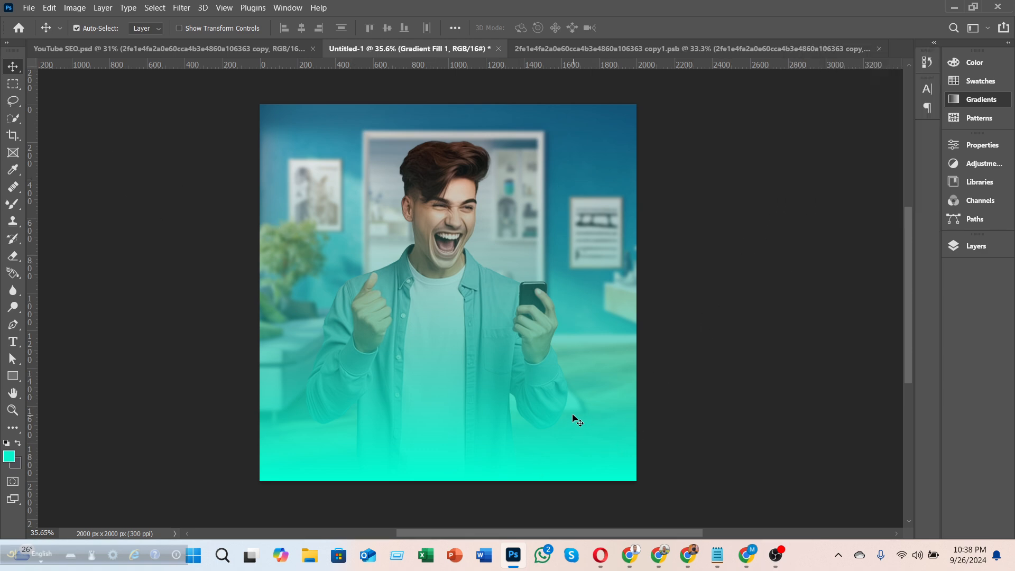
- Open the gradient of the Gradient Fill 1 layer for editing
click(951, 247)
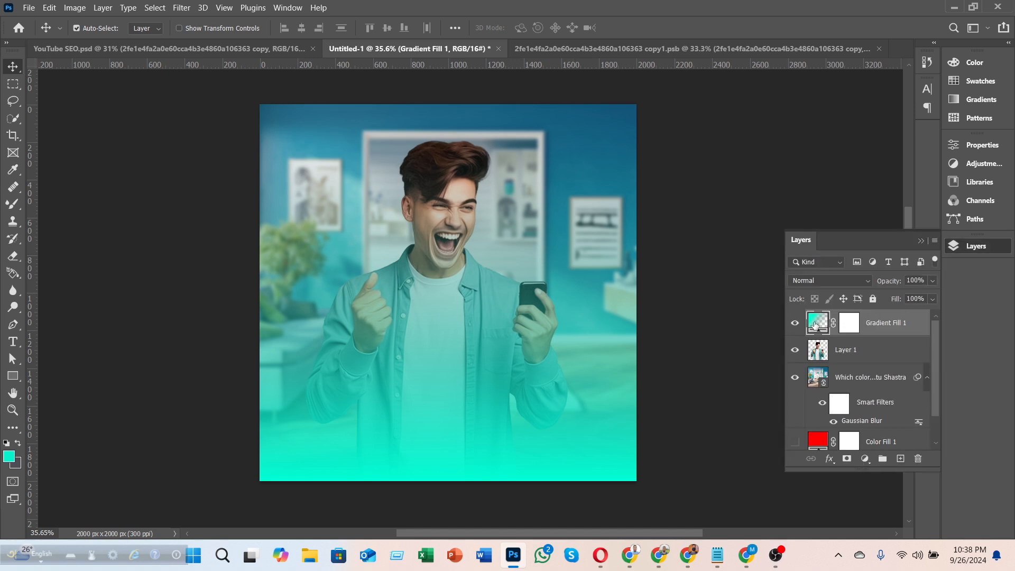
double_click(815, 324)
click(136, 134)
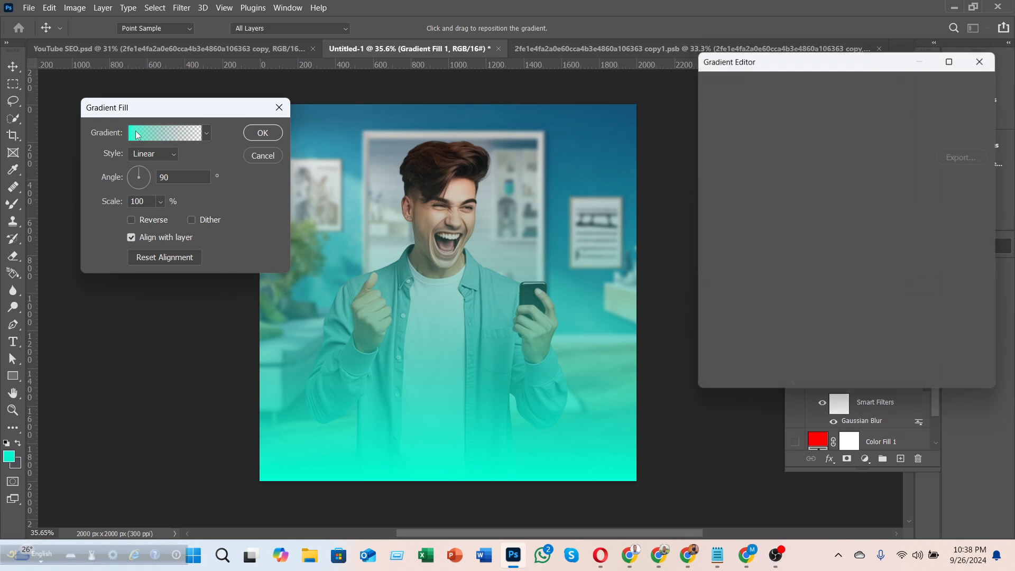
- Try red ff0000 and yellow-green d2ff00 for the gradient's first colour stop, and restore it to 00ffd6
click(713, 301)
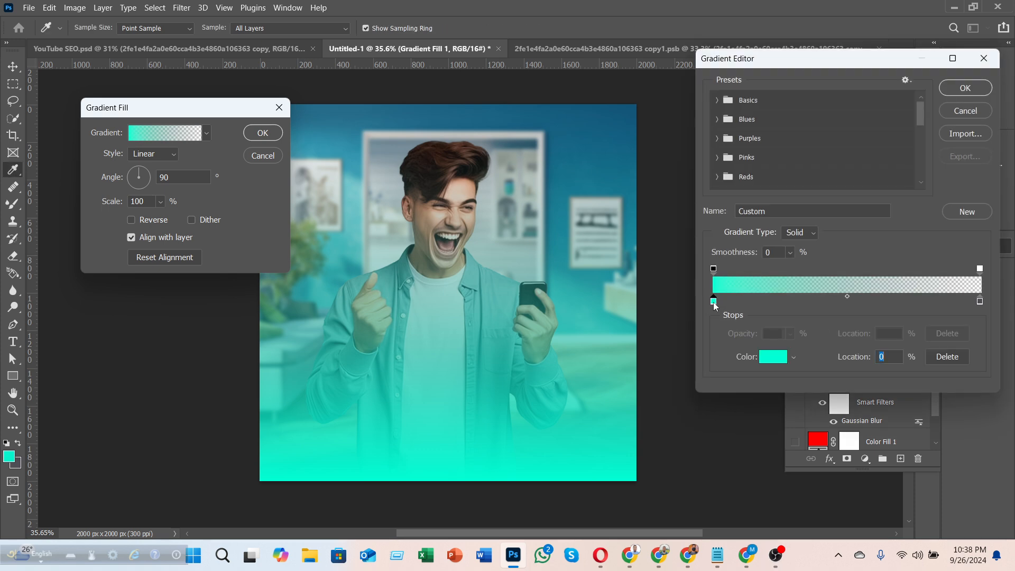
click(771, 357)
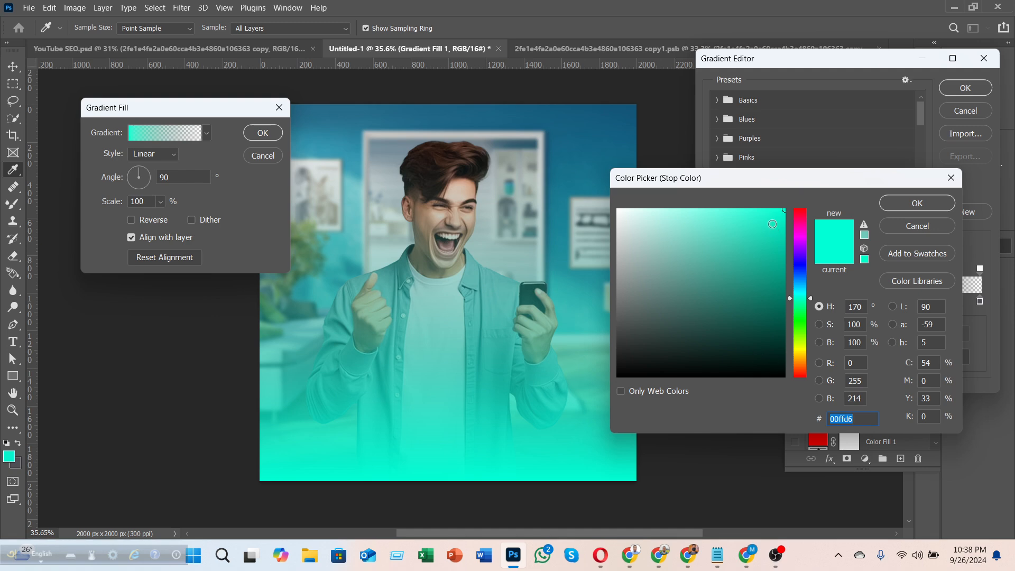
drag(800, 232, 800, 203)
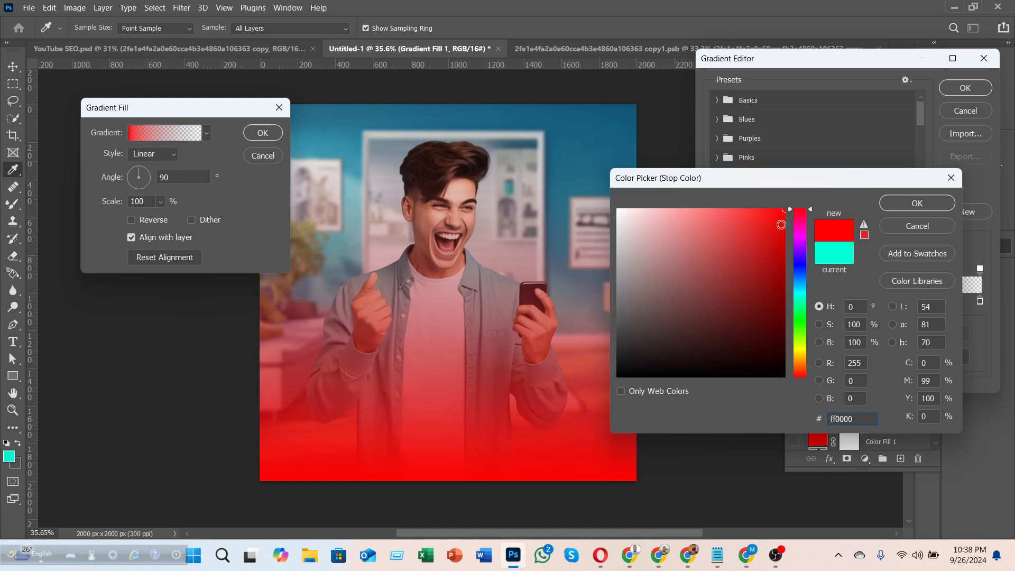
drag(798, 270, 801, 344)
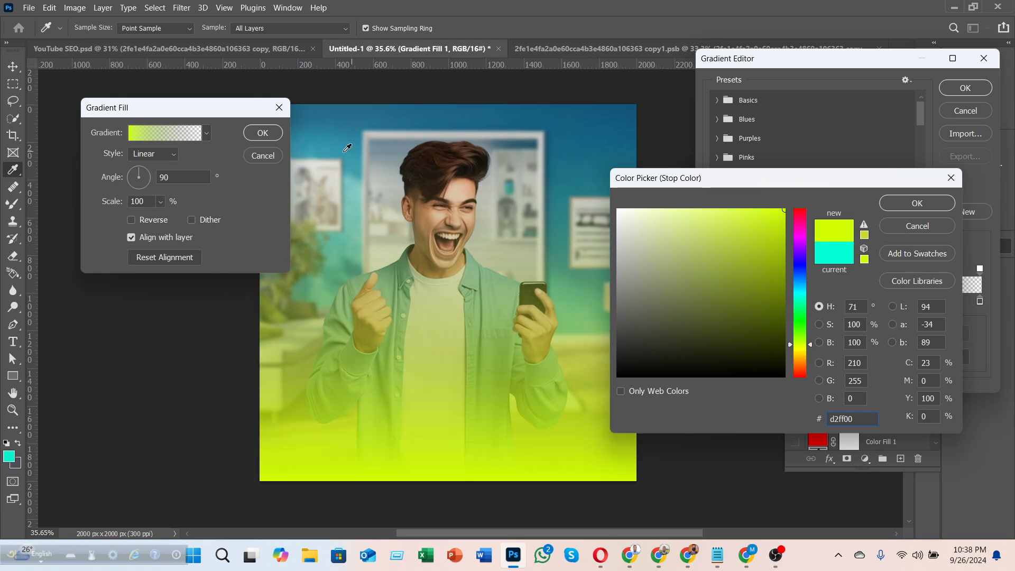
click(834, 250)
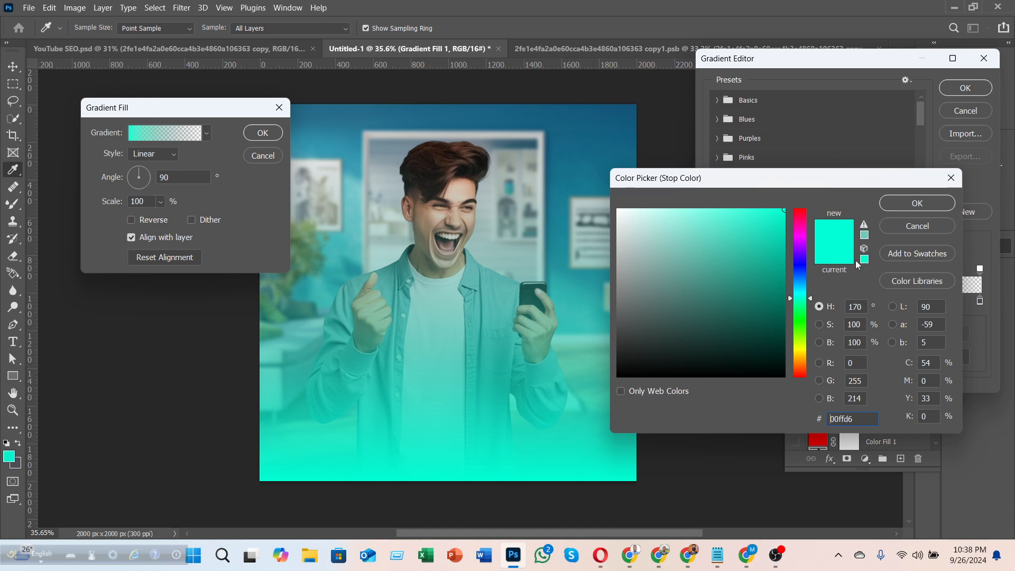
click(907, 208)
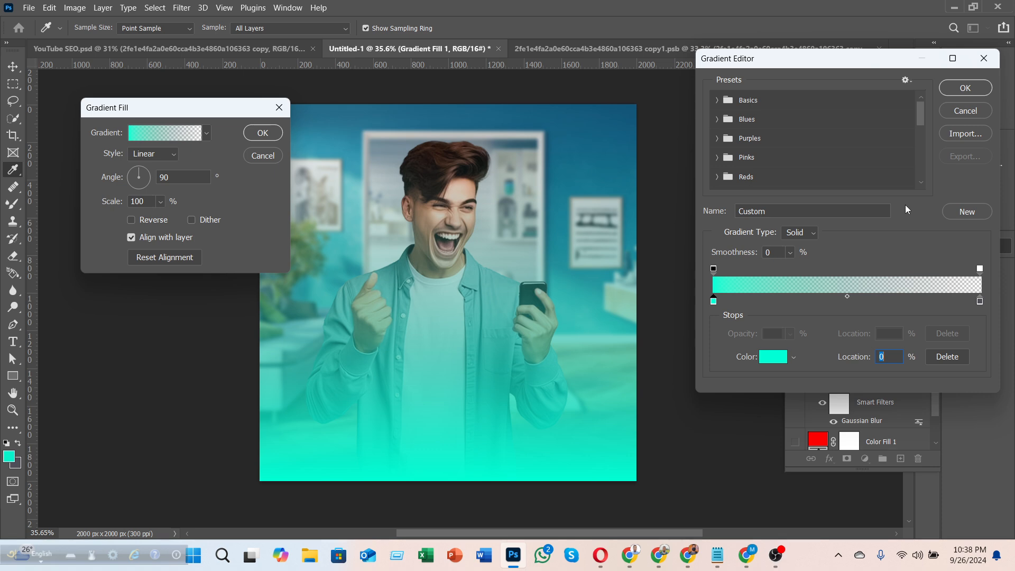
- Try 100% opacity on the gradient's end opacity stop, and return it to 0%
click(979, 269)
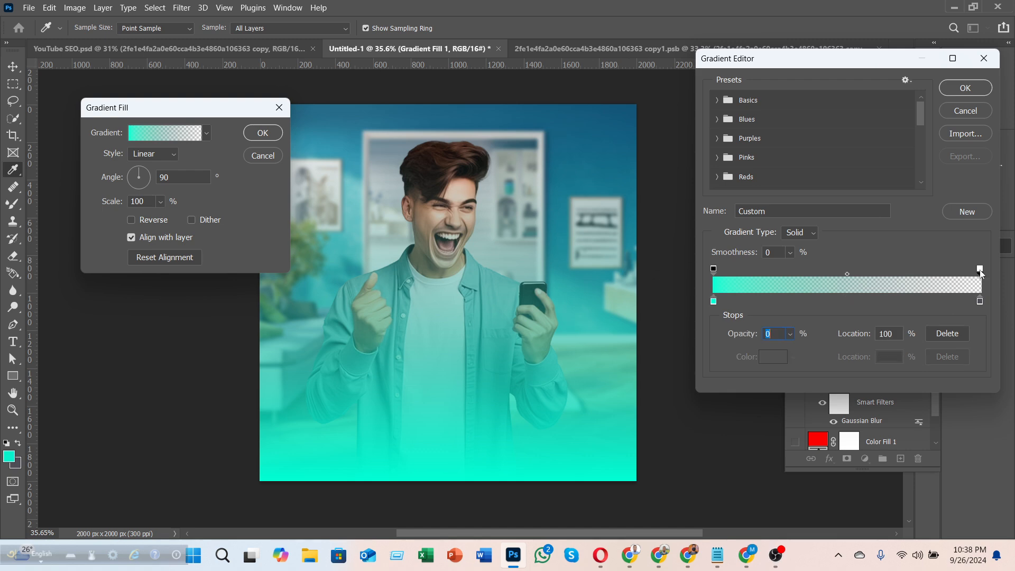
click(790, 334)
drag(791, 350, 864, 353)
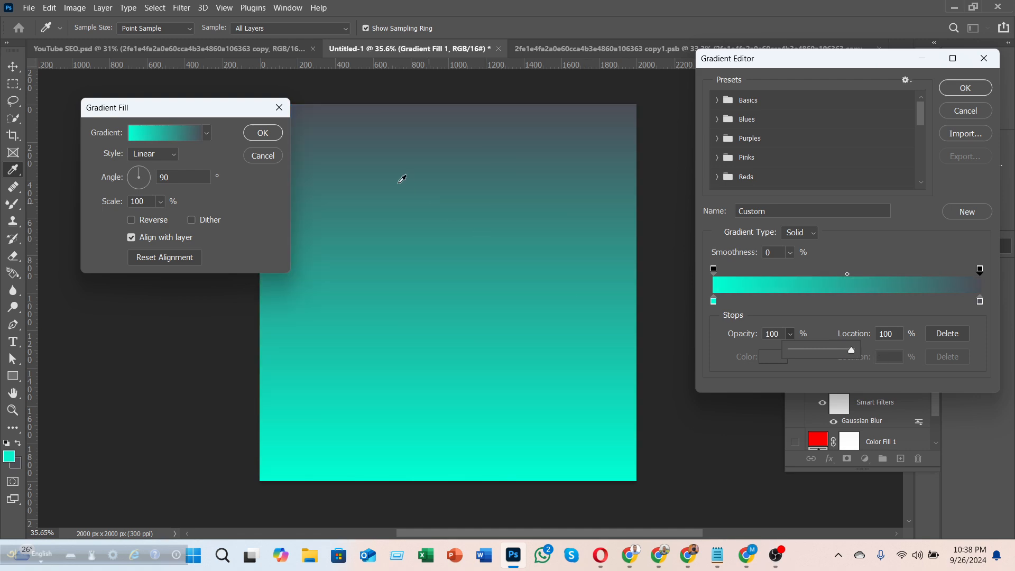
drag(851, 353, 753, 353)
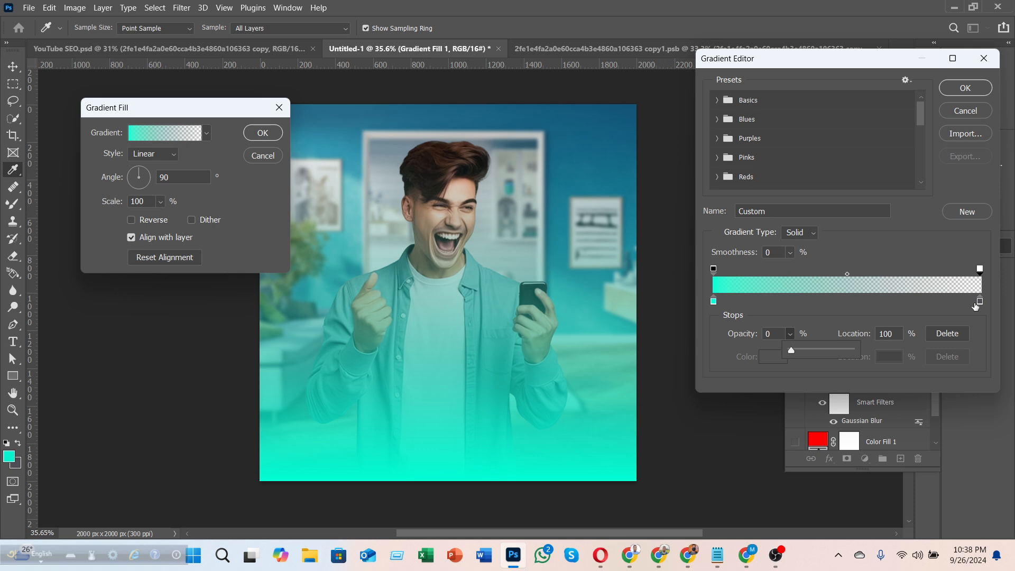
- Move the gradient's end colour stop to location 99% and accept the gradient fill settings
drag(979, 301, 976, 302)
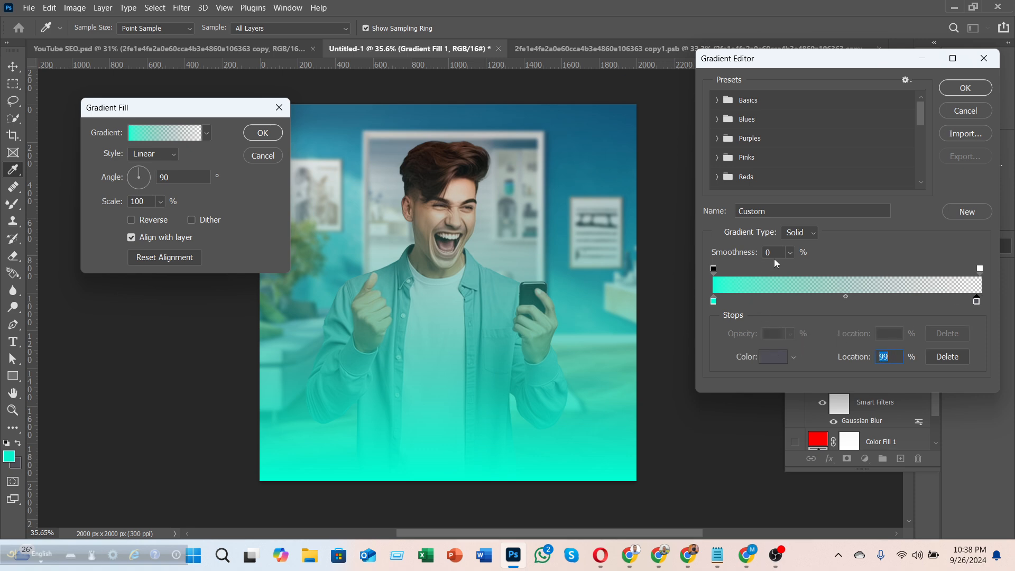
click(964, 88)
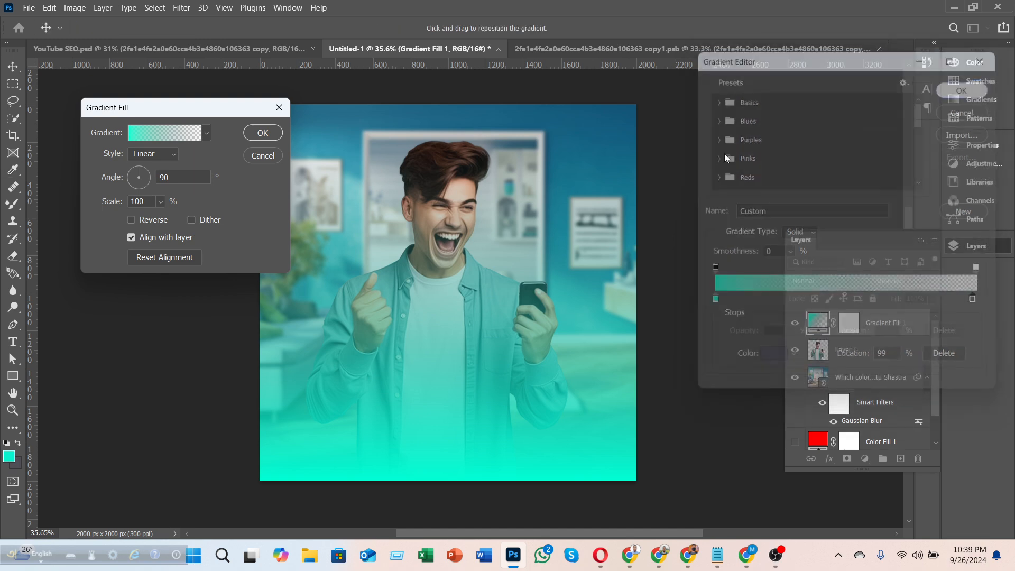
click(263, 133)
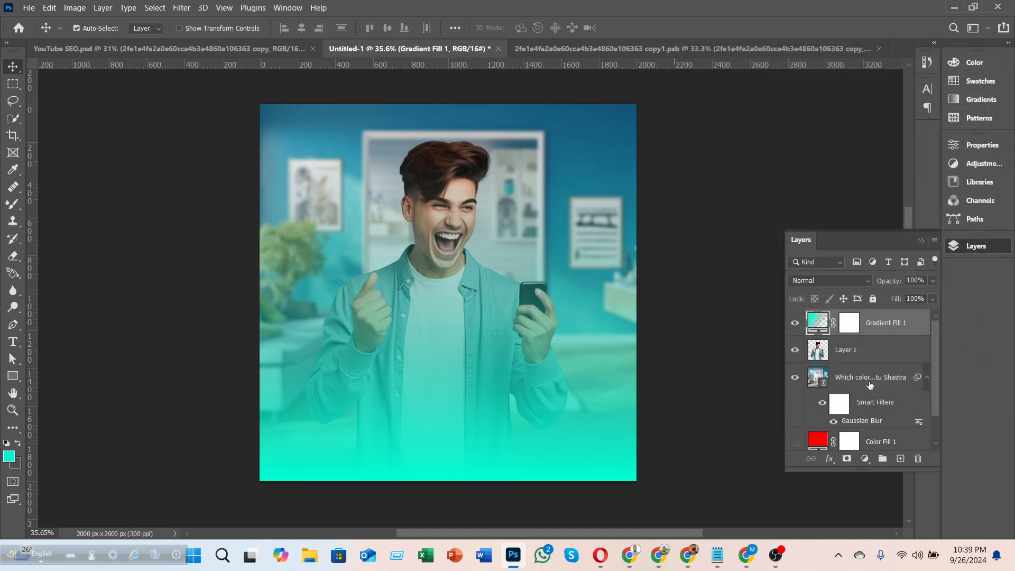
- Compare the design with and without the gradient by toggling the visibility of Gradient Fill 1, and deselect the layer
click(794, 323)
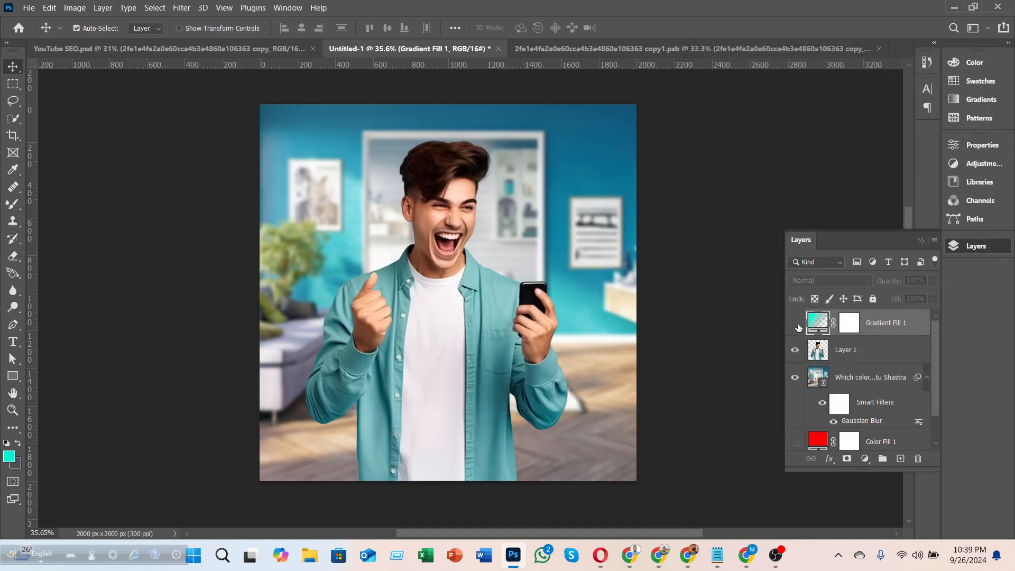
click(795, 324)
click(795, 323)
click(794, 323)
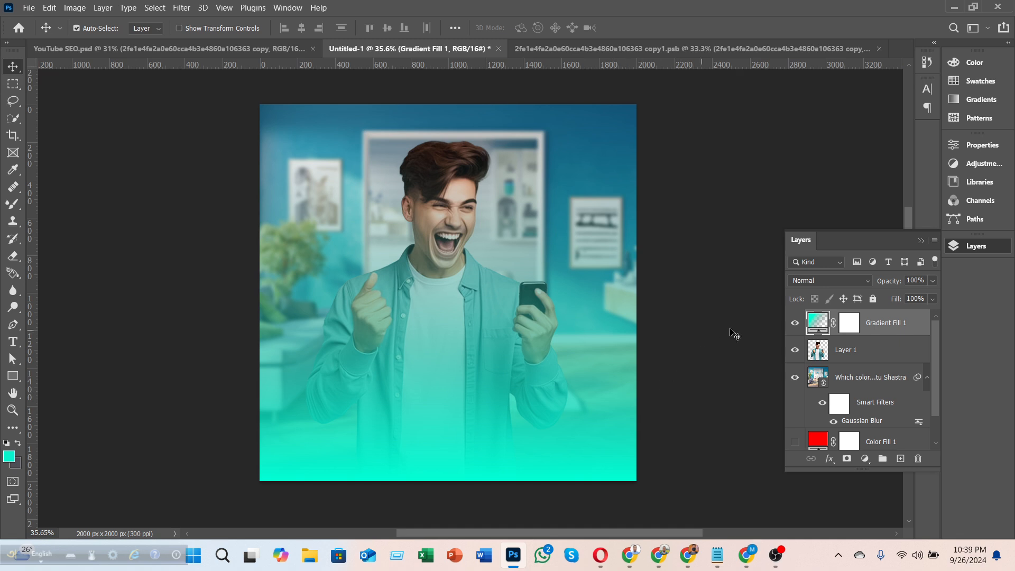
click(733, 331)
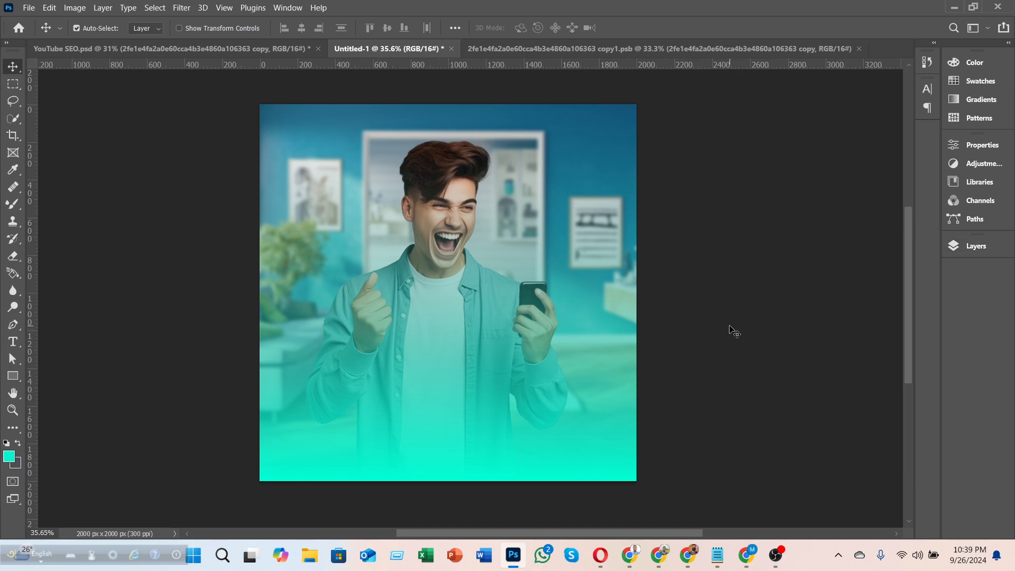
- Examine the NEW ORDER title text in YouTube SEO.psd as a reference, and return to Untitled-1
click(152, 48)
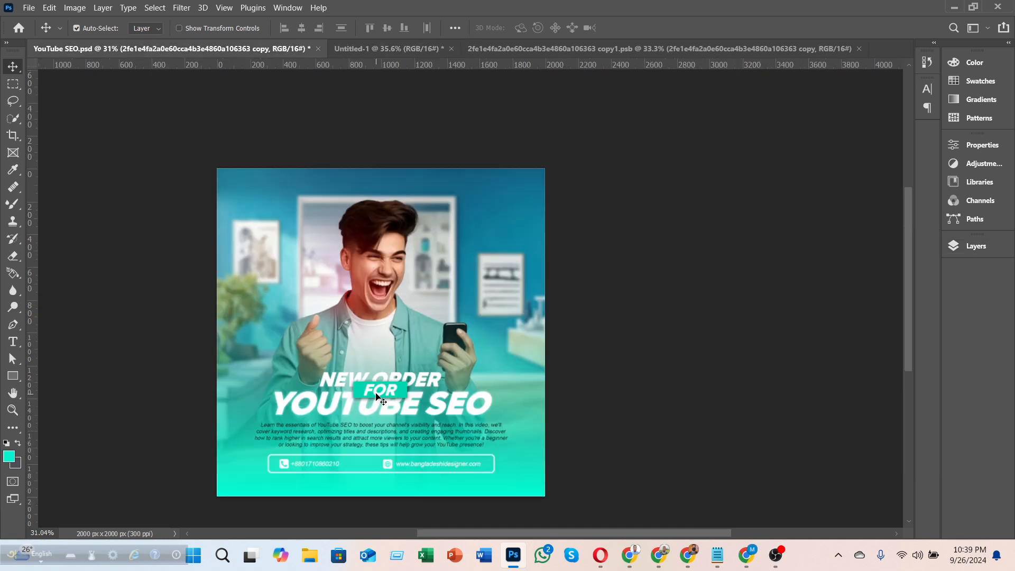
scroll(416, 389, up, 3)
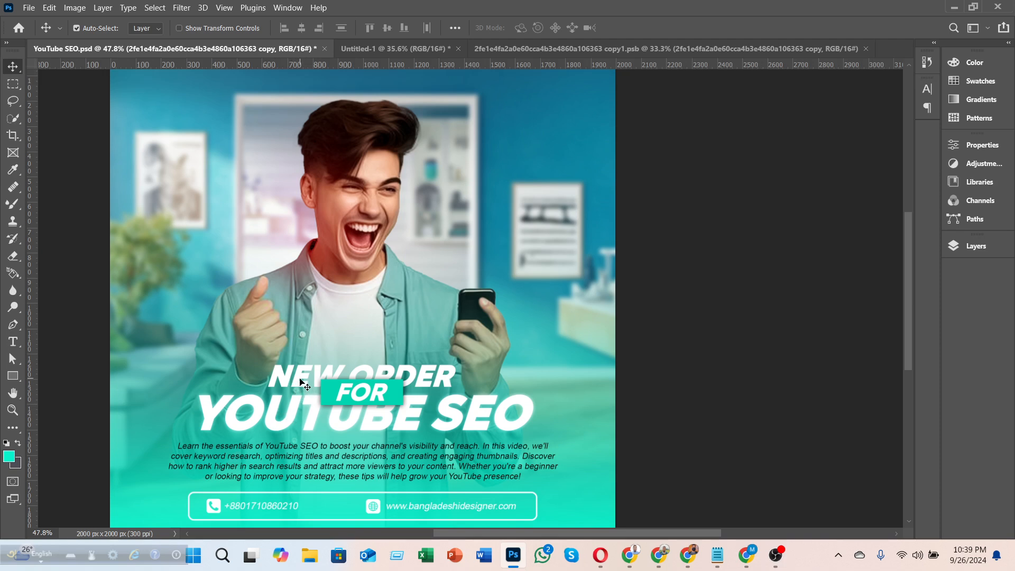
click(304, 382)
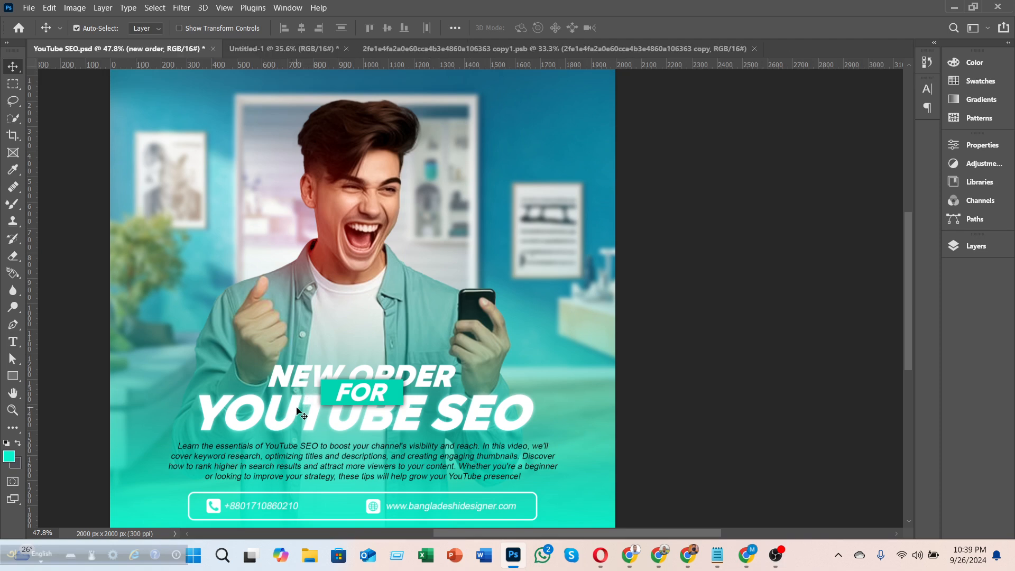
click(312, 47)
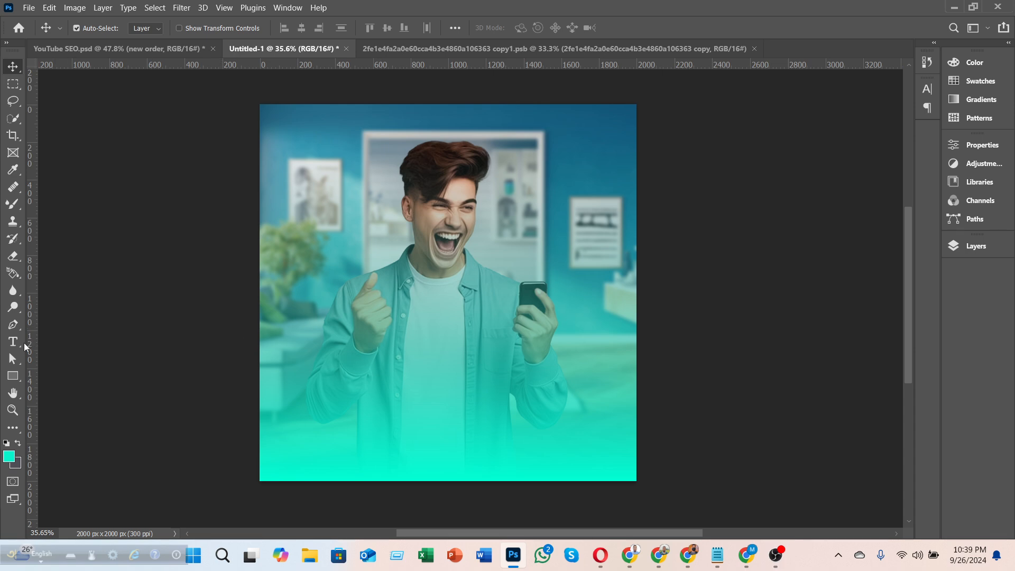
- Start a text line over the man's lower torso in the Lufga font with the Black Italic style
key(t)
click(189, 28)
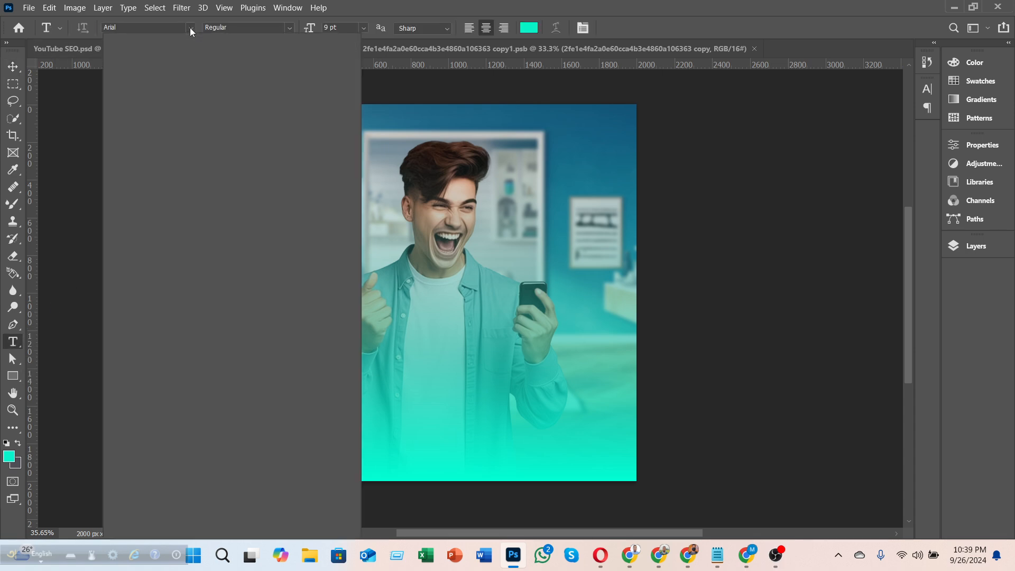
click(160, 80)
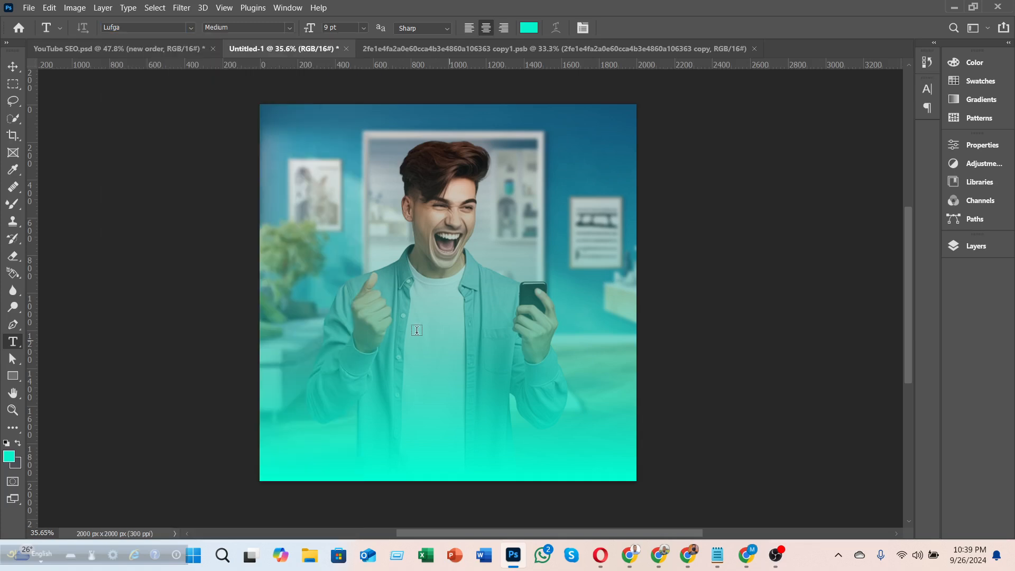
click(392, 392)
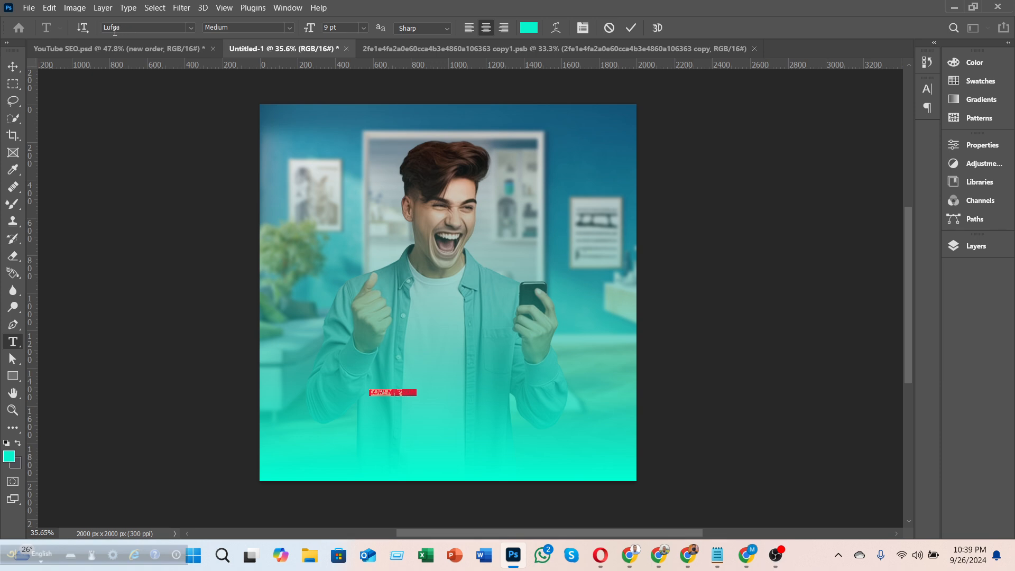
click(290, 28)
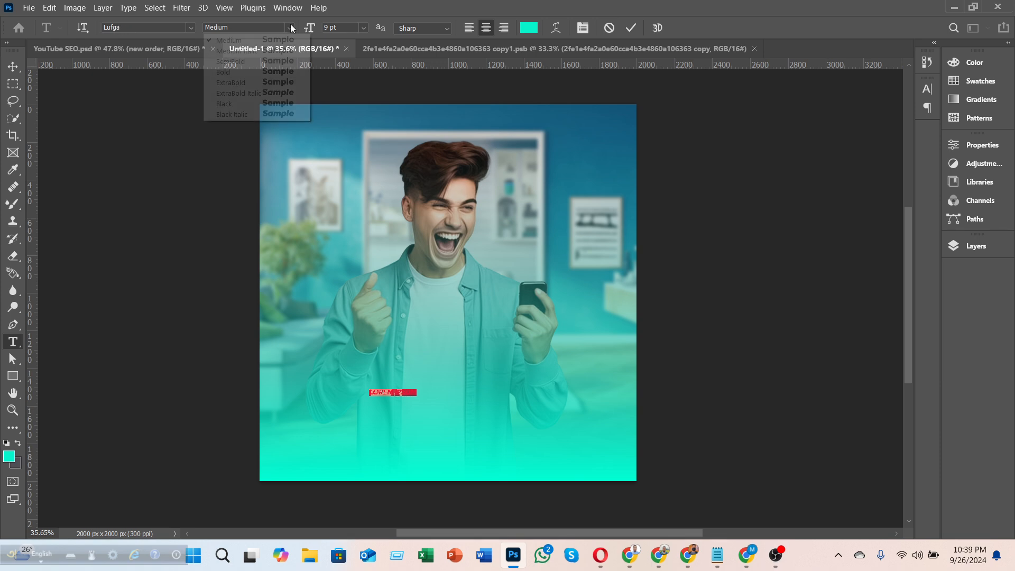
click(224, 115)
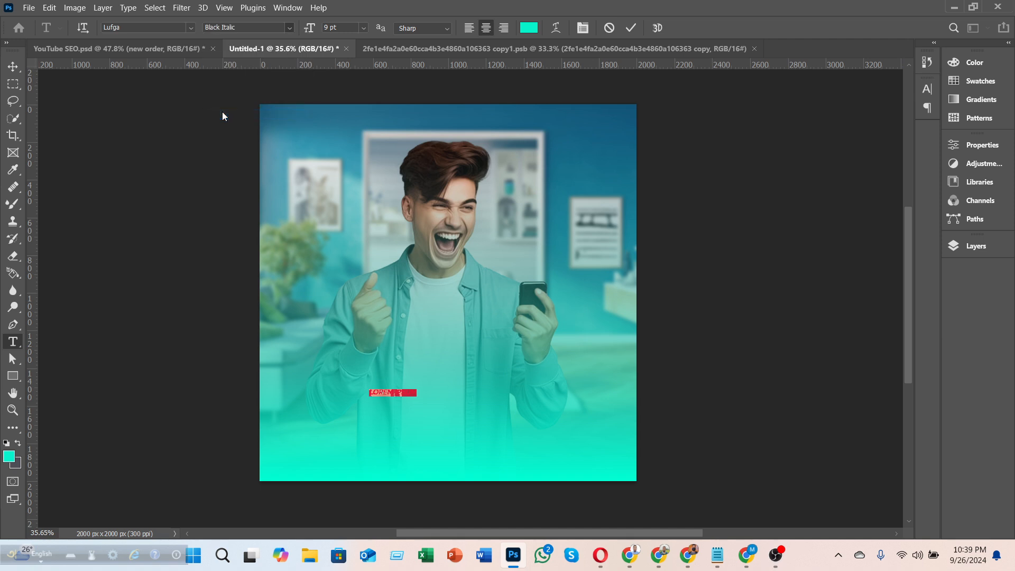
- Replace the placeholder text with NEW ORDER and set its colour to white, ffffff
click(379, 393)
drag(416, 393, 371, 392)
click(524, 27)
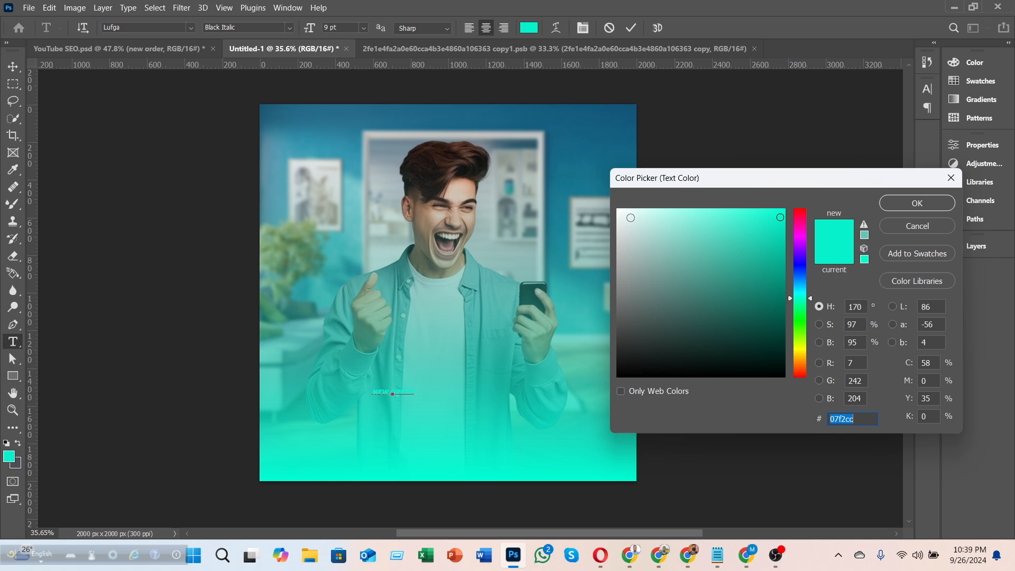
text(ffffff)
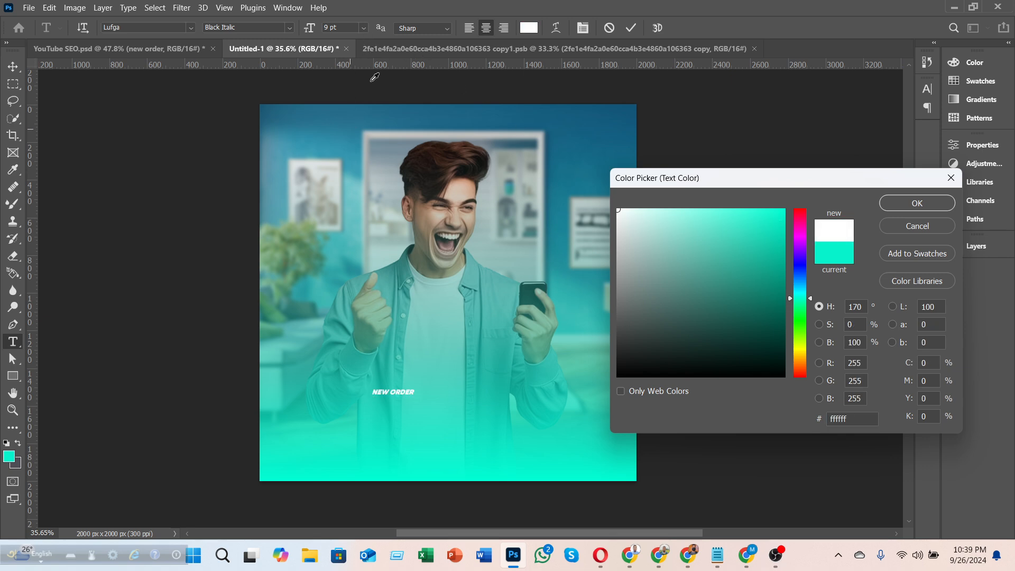
click(909, 203)
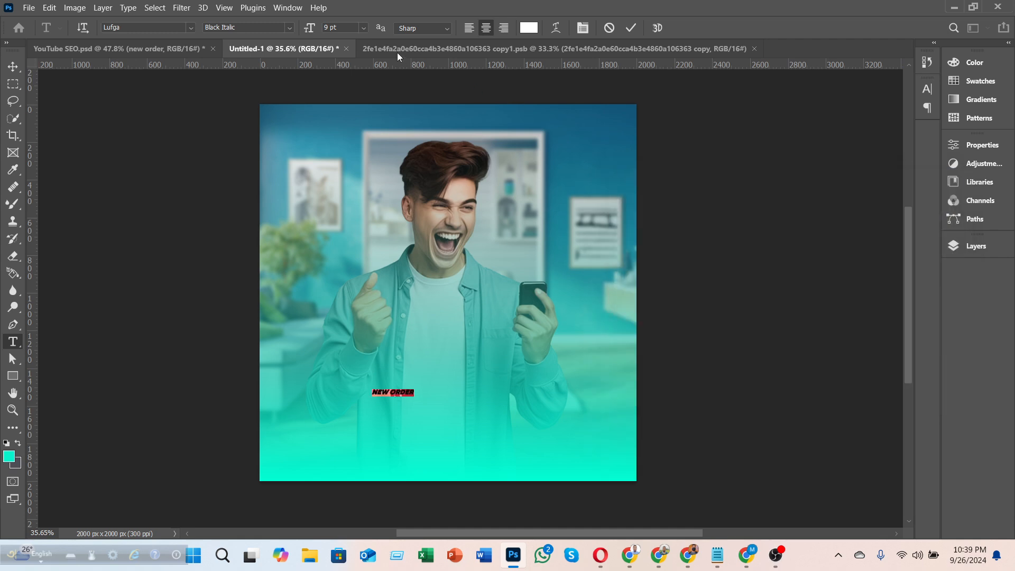
- Set the NEW ORDER text to 36 pt, commit it and move it to the centre of the man's lower torso
click(364, 28)
click(344, 154)
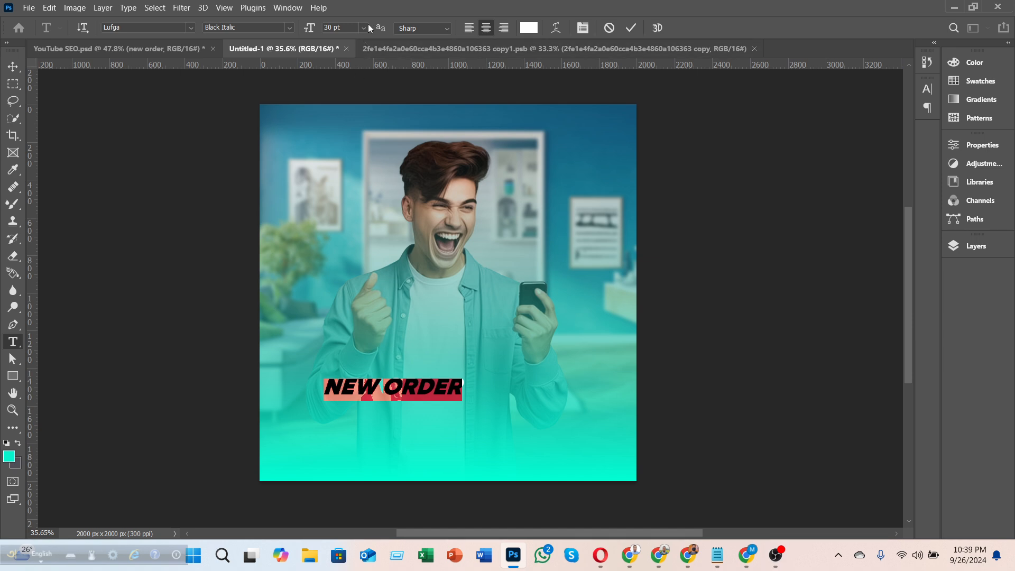
click(364, 28)
click(338, 166)
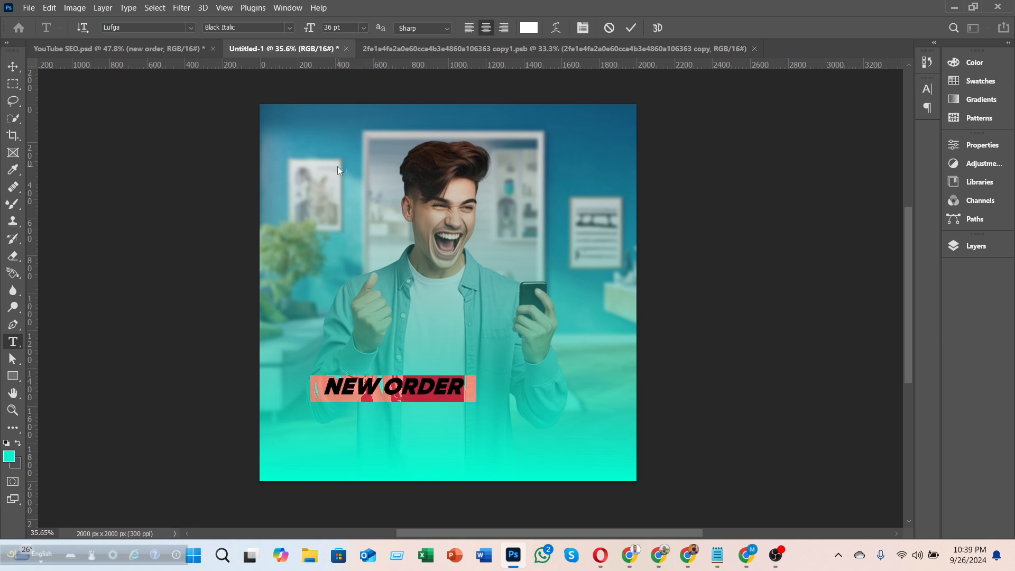
click(626, 32)
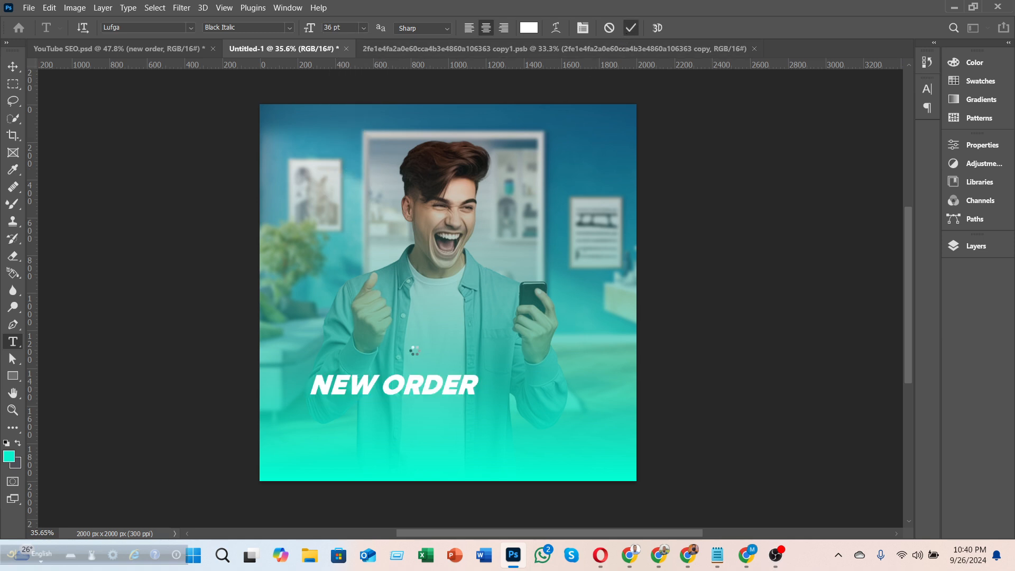
click(13, 66)
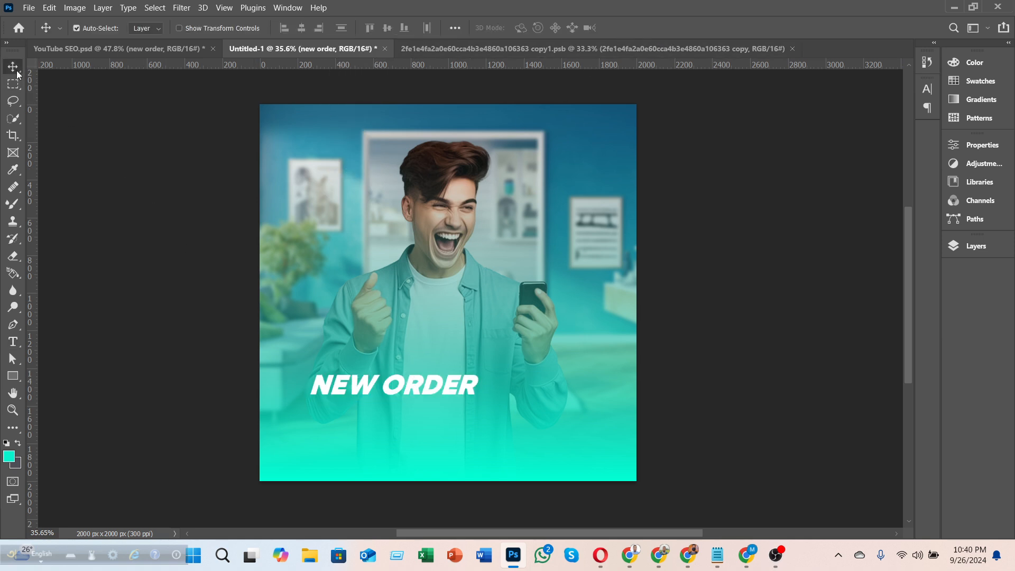
drag(398, 393, 441, 385)
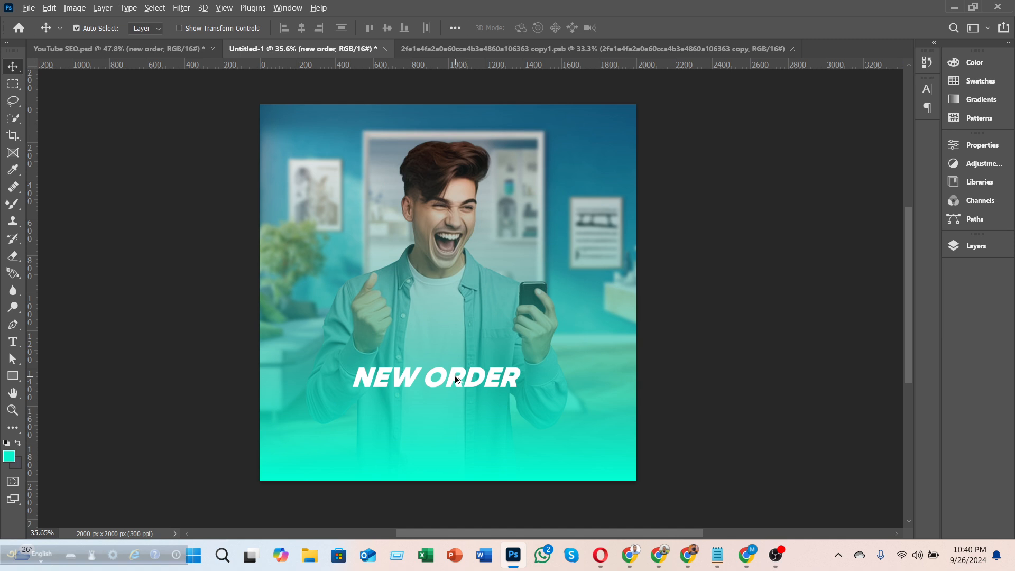
- Duplicate the NEW ORDER text directly below the original and change the copy to read YOUTUBE SEO
drag(455, 377, 455, 403)
double_click(455, 404)
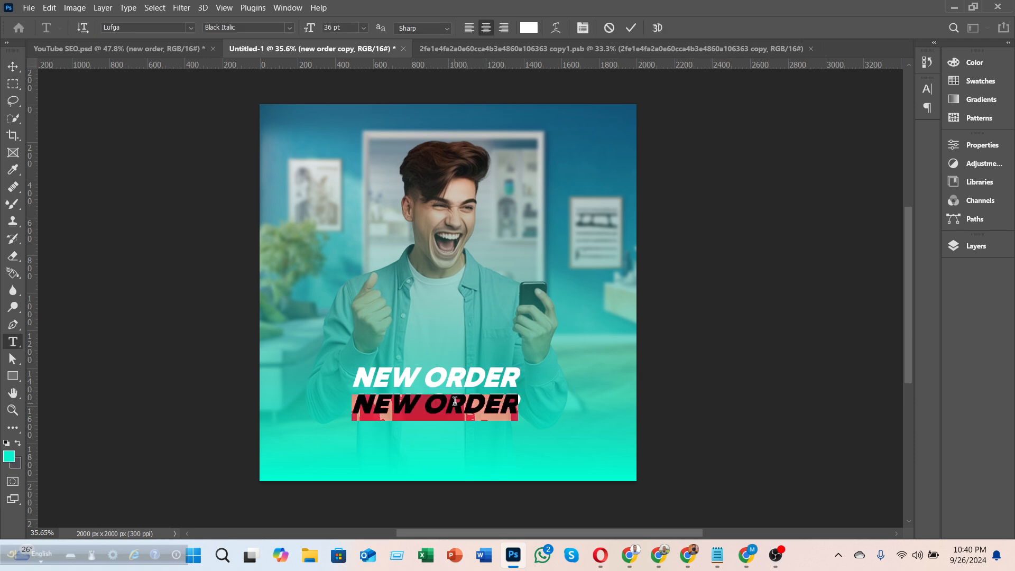
text(YOURU)
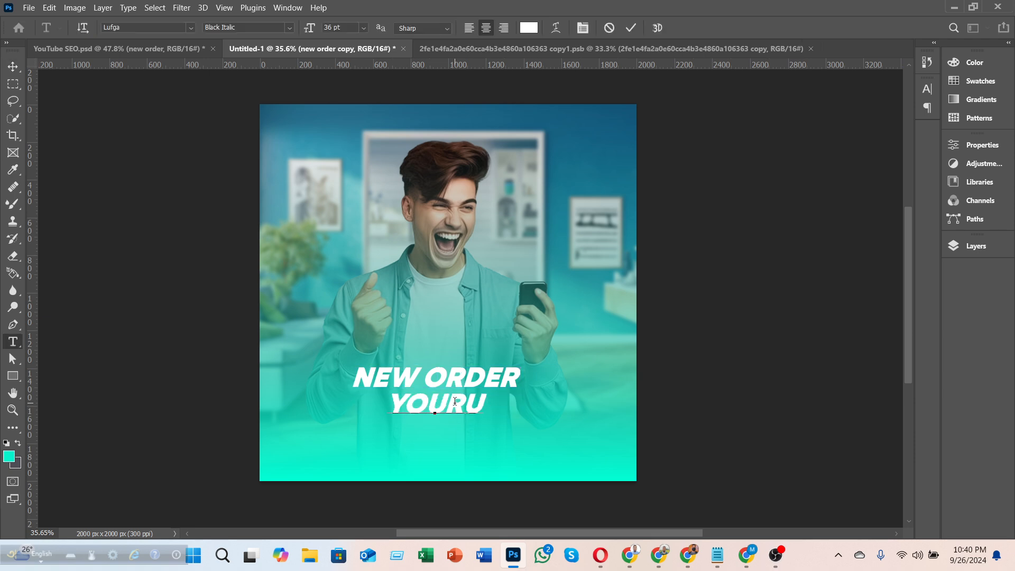
key(BackSpace)
key(BackSpace)
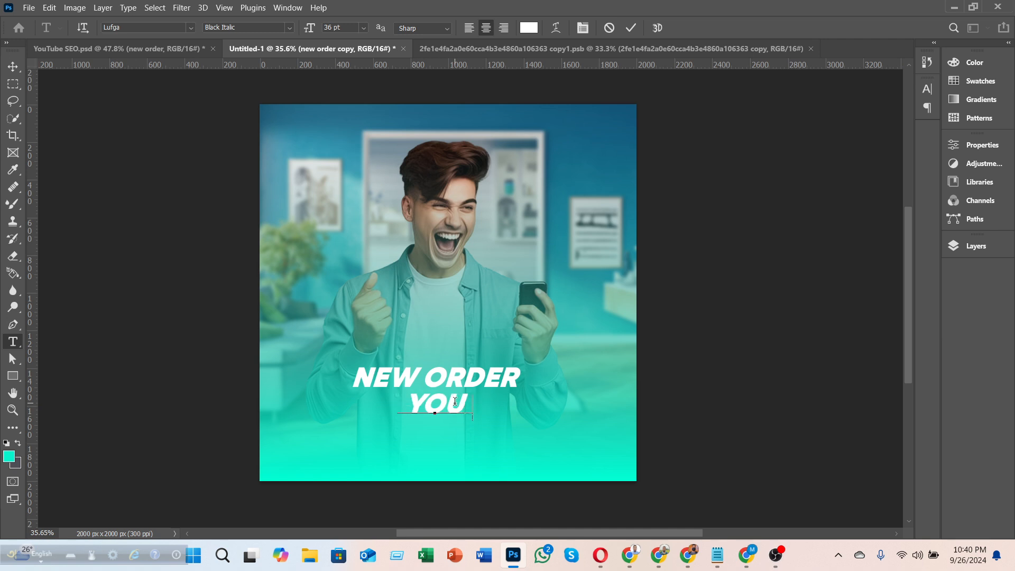
text(TUBE SE)
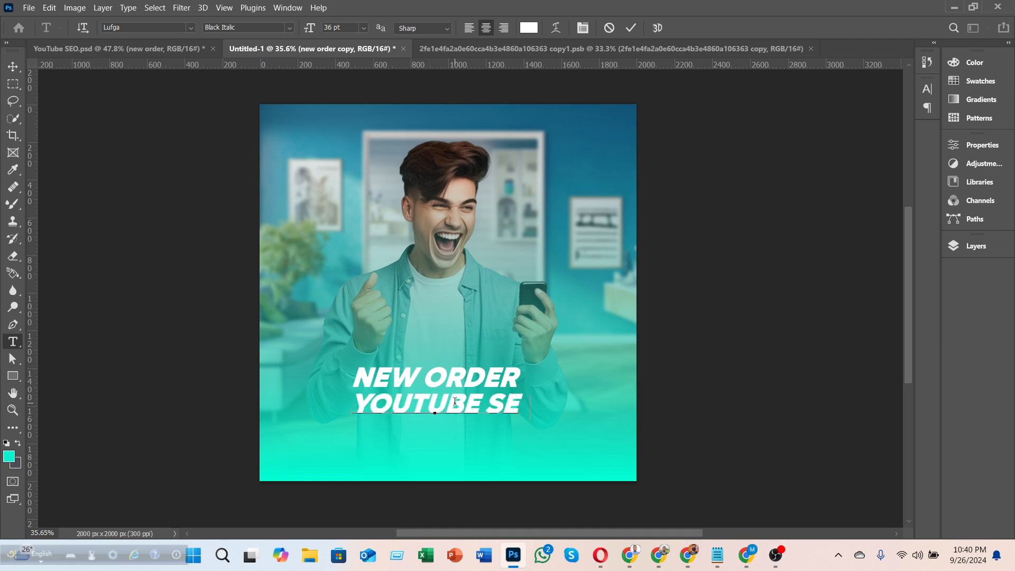
text(O)
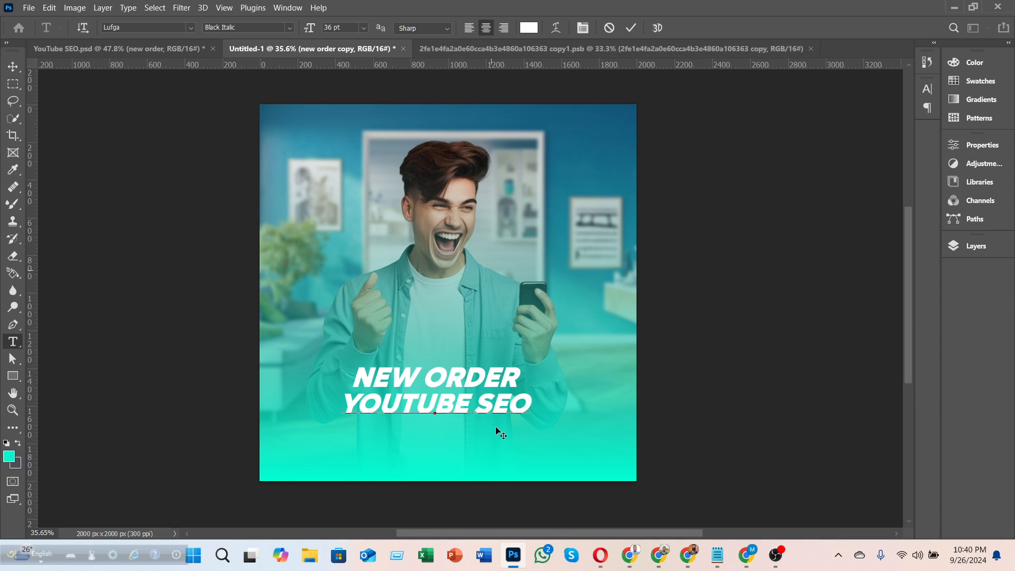
- Set the font size of the YOUTUBE SEO text to 48 pt and commit the edit
drag(530, 401, 322, 400)
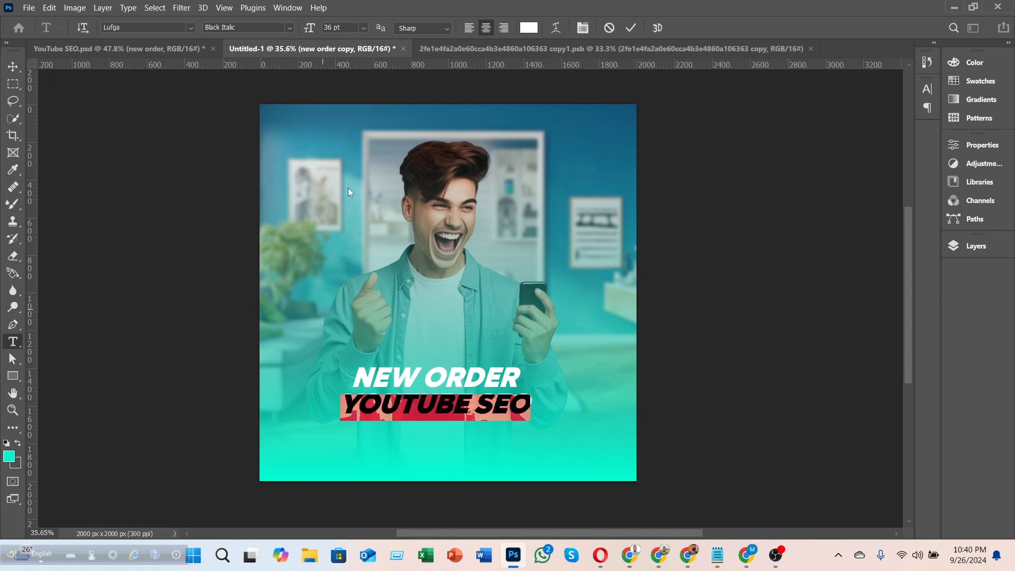
click(366, 29)
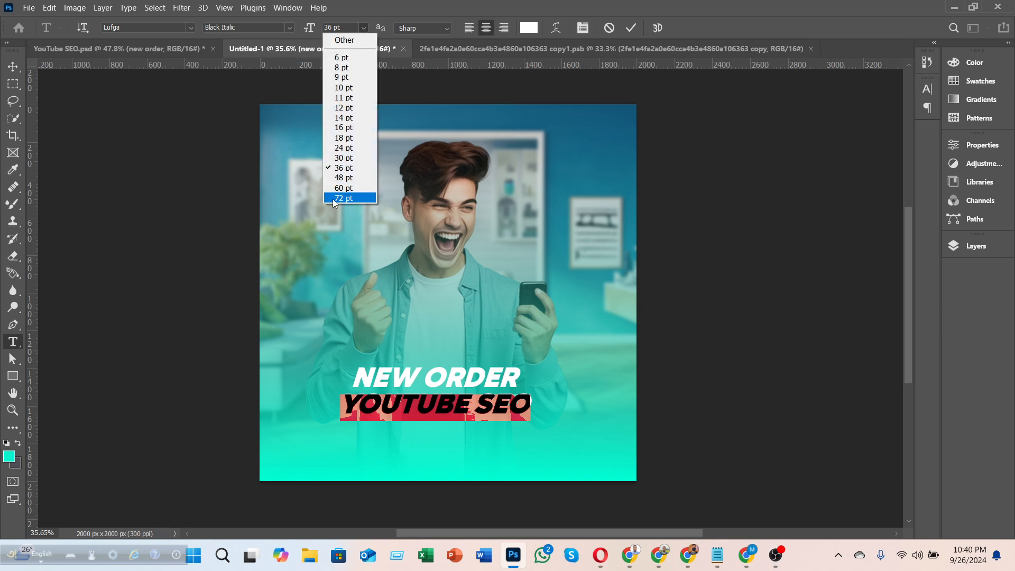
click(341, 188)
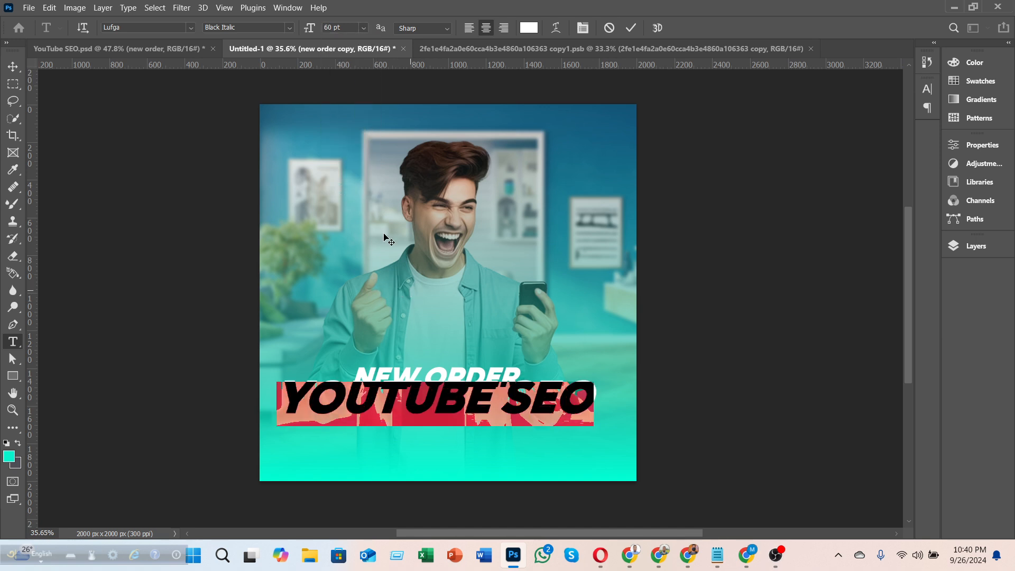
click(364, 28)
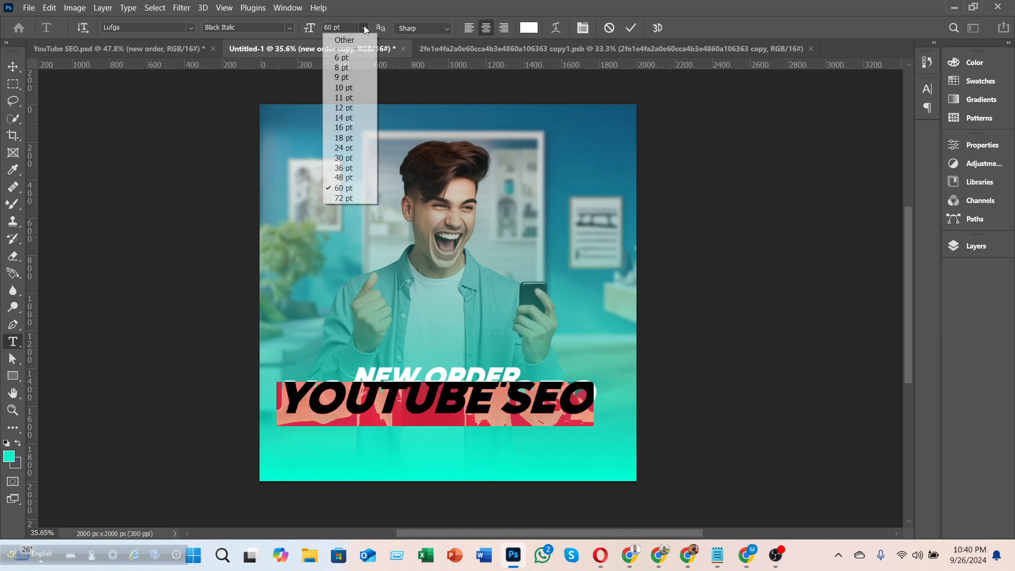
click(336, 177)
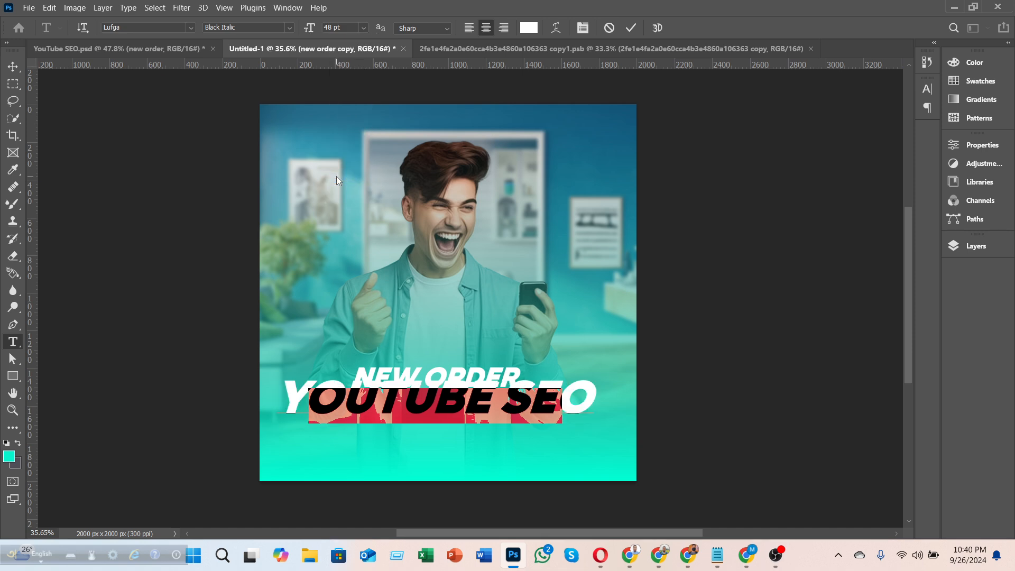
click(630, 28)
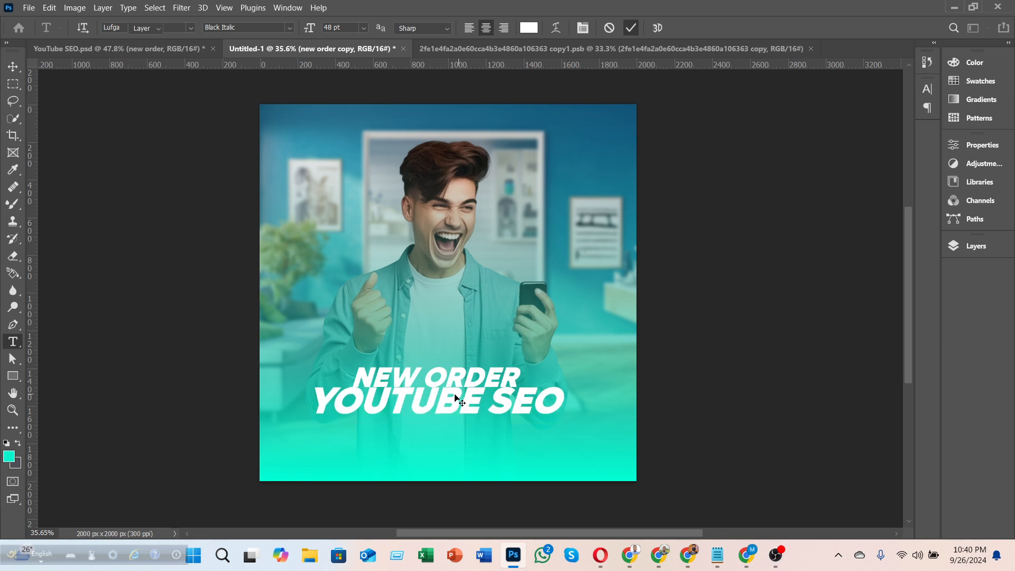
- Move the YOUTUBE SEO text down and nudge it to sit closely beneath NEW ORDER
key(v)
drag(450, 397, 454, 402)
key(Up)
key(Up)
key(Up)
key(Up)
key(Up)
key(Up)
key(Up)
key(Up)
key(Up)
key(Up)
key(Up)
key(Up)
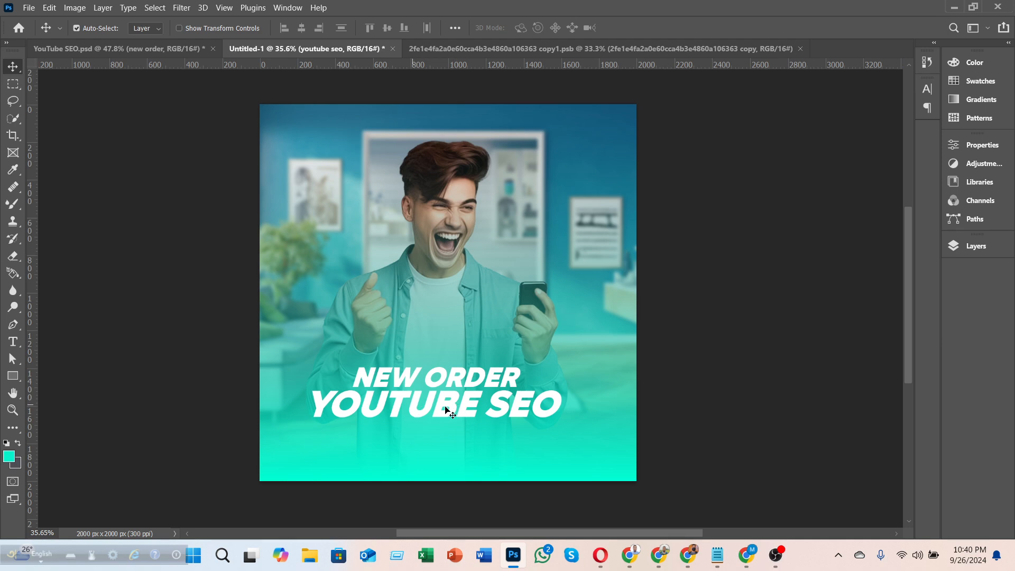
- Try an Outer Glow on the youtube seo layer with a size of 8 px and the Linear Dodge (Add) blend mode
click(962, 254)
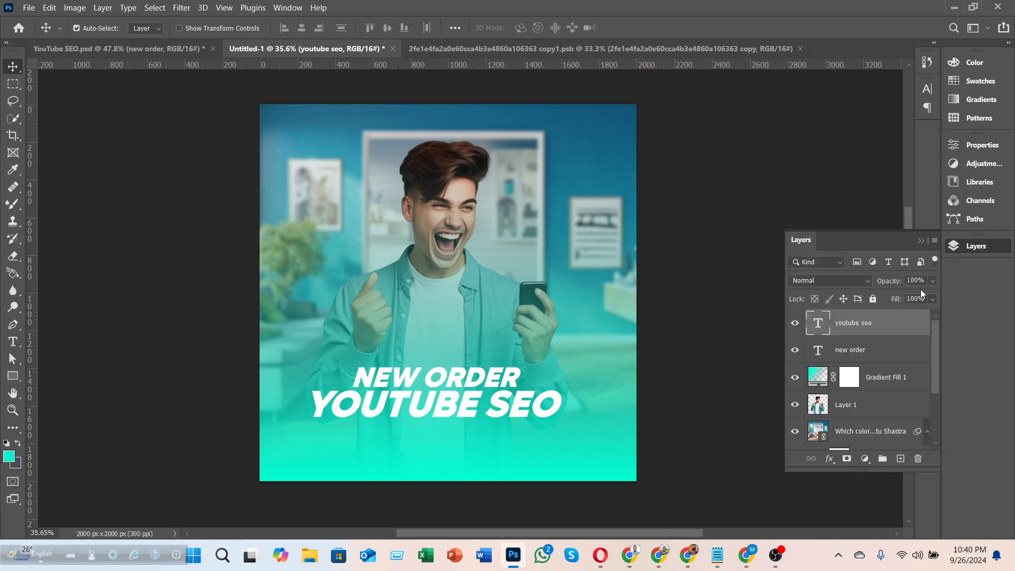
right_click(863, 324)
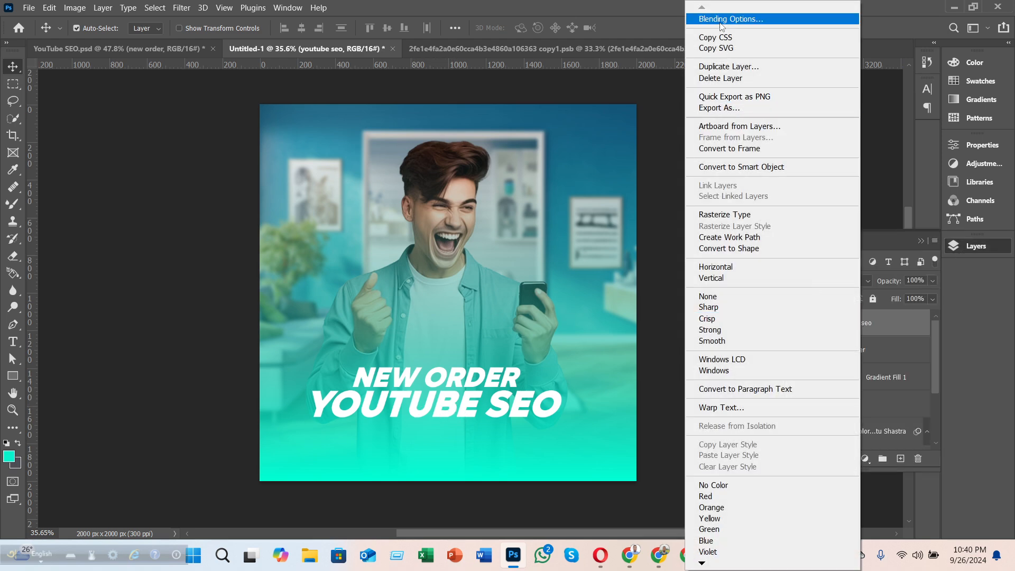
click(683, 56)
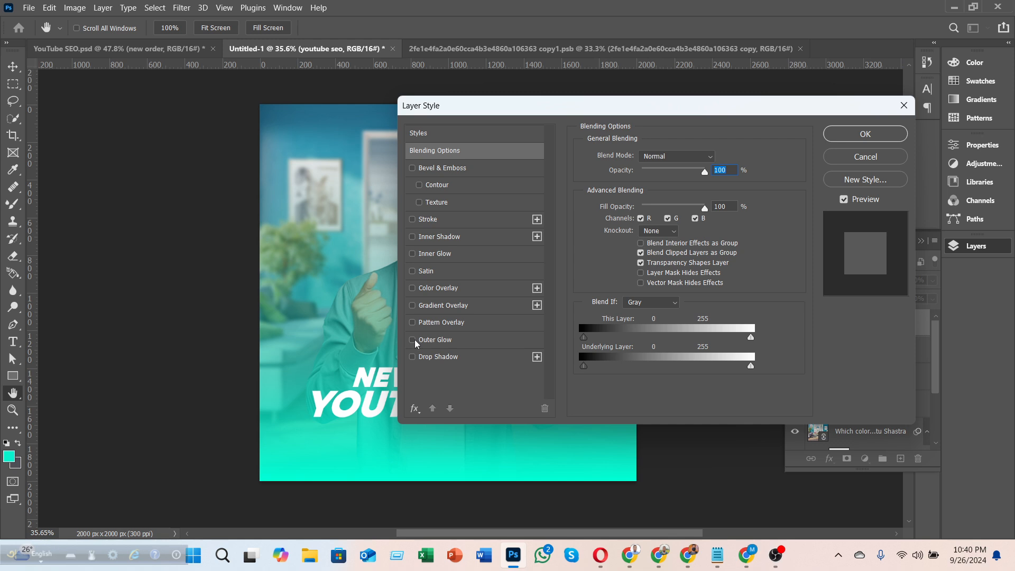
drag(543, 110, 729, 107)
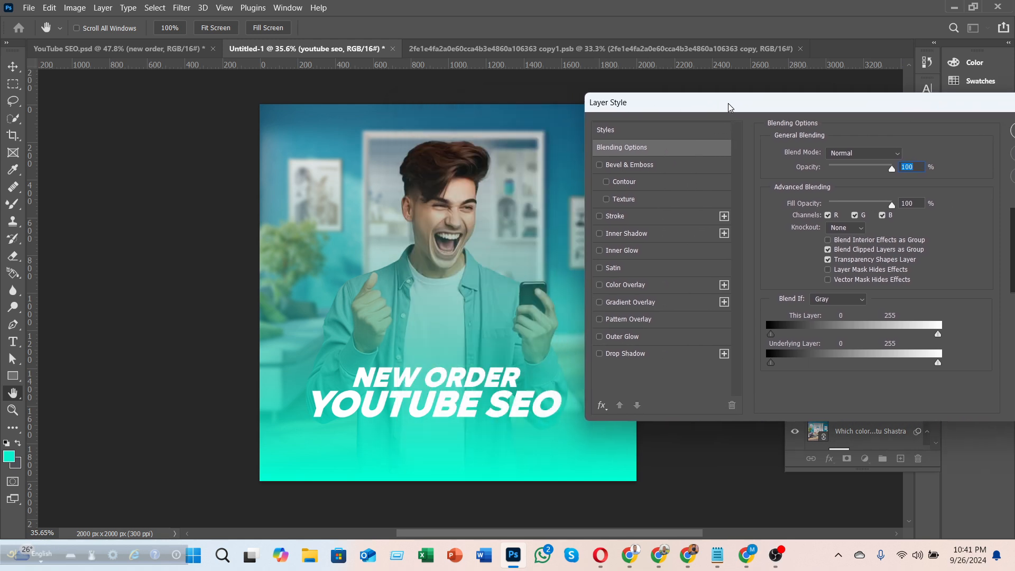
click(600, 337)
click(654, 339)
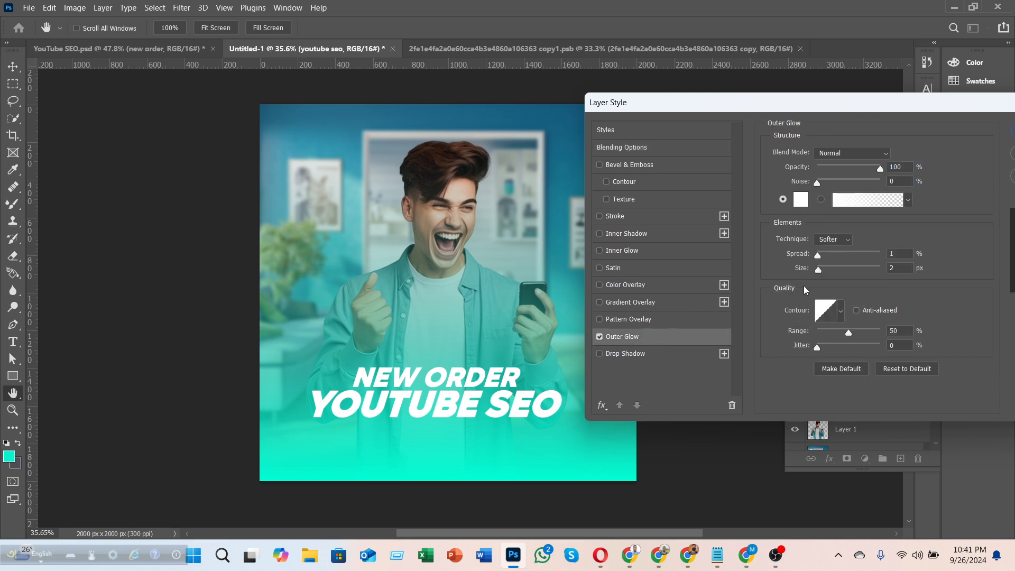
mouse_move(820, 272)
mouse_down()
mouse_move(867, 265)
mouse_move(806, 271)
mouse_move(822, 271)
mouse_up()
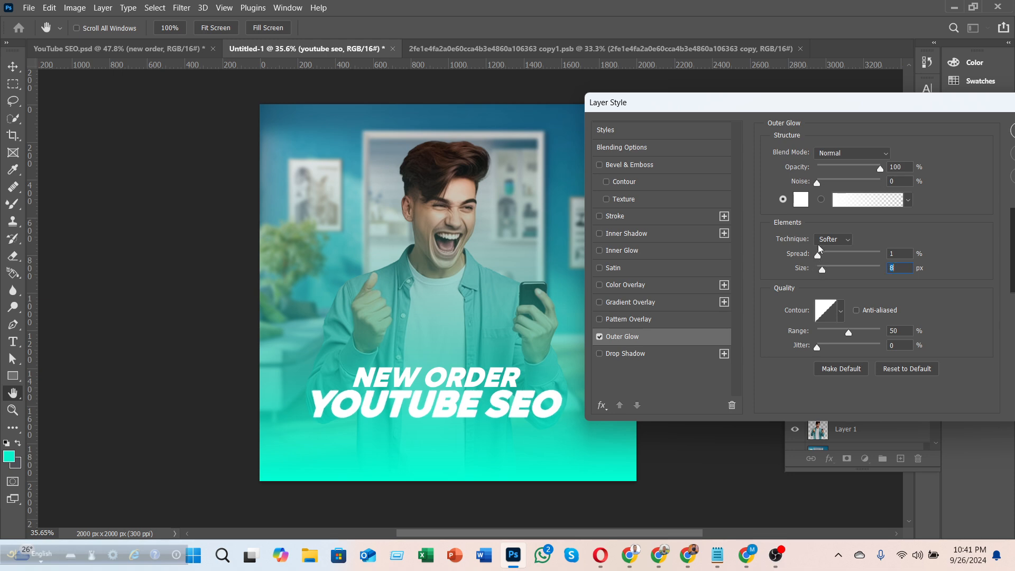
click(833, 157)
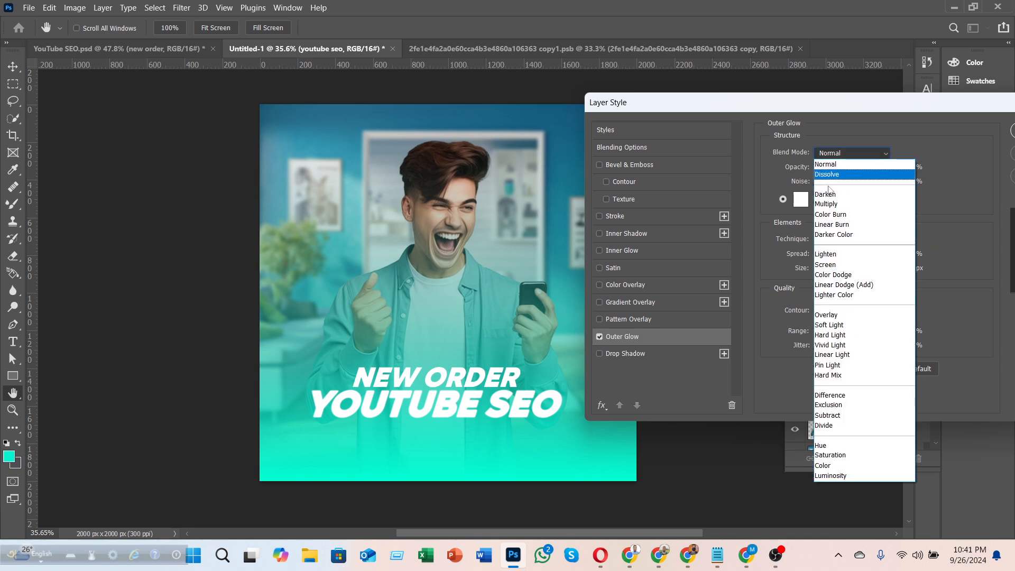
click(829, 284)
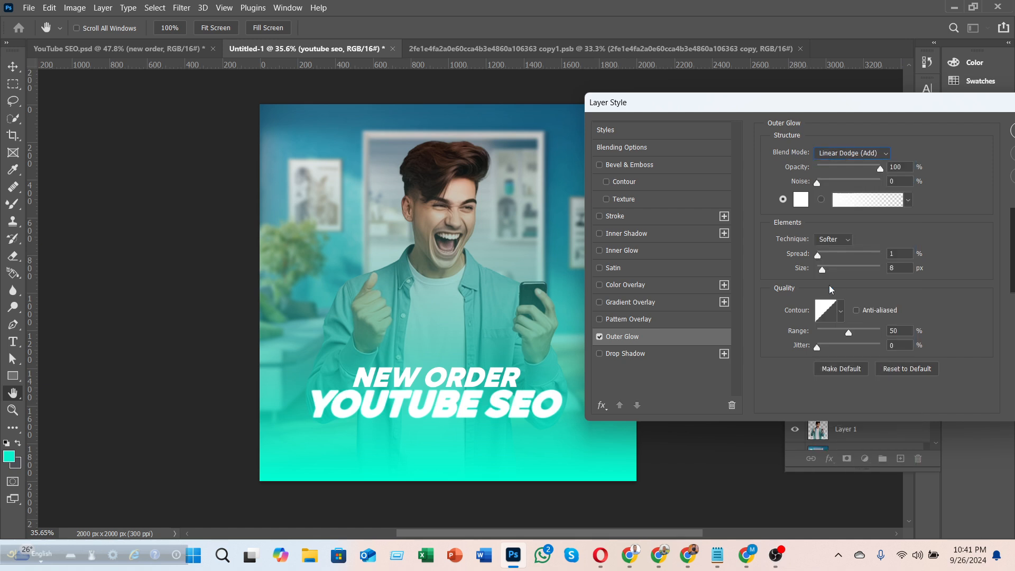
click(833, 155)
click(113, 55)
drag(966, 107, 729, 98)
click(831, 148)
- Examine the Outer Glow settings of the youtube seo layer in YouTube SEO.psd as a reference
click(149, 53)
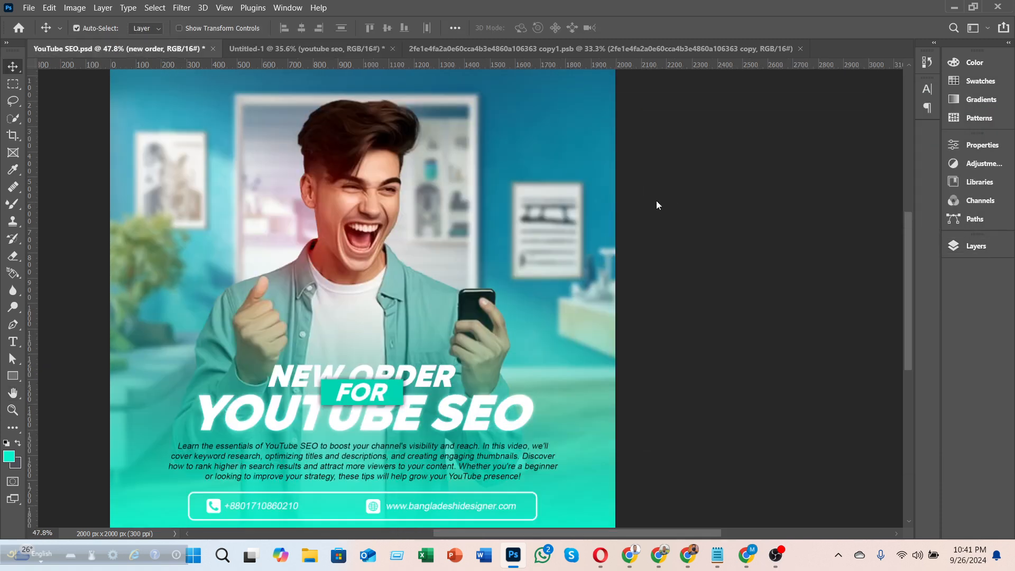
click(965, 246)
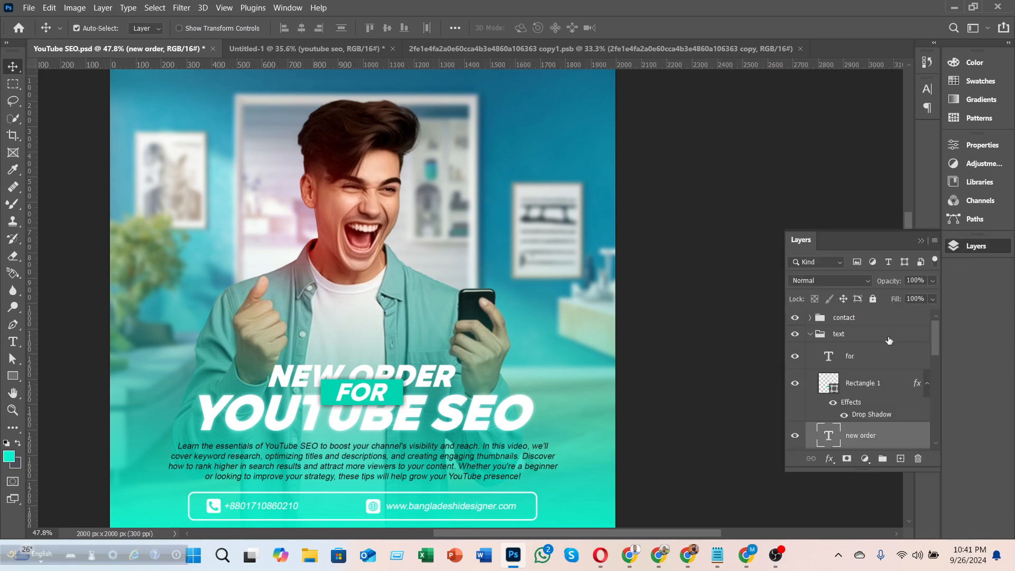
click(481, 421)
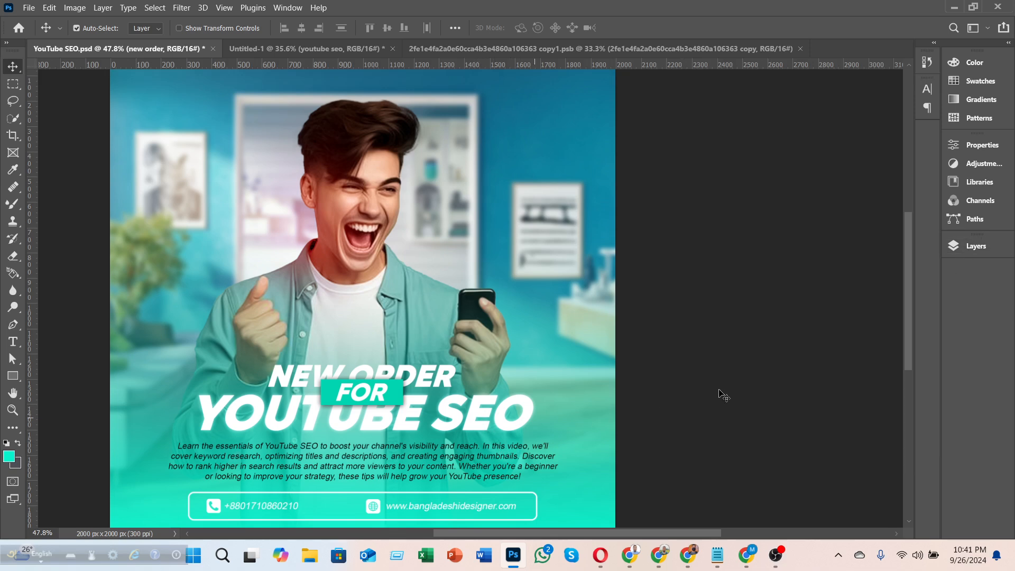
click(946, 248)
scroll(852, 384, down, 5)
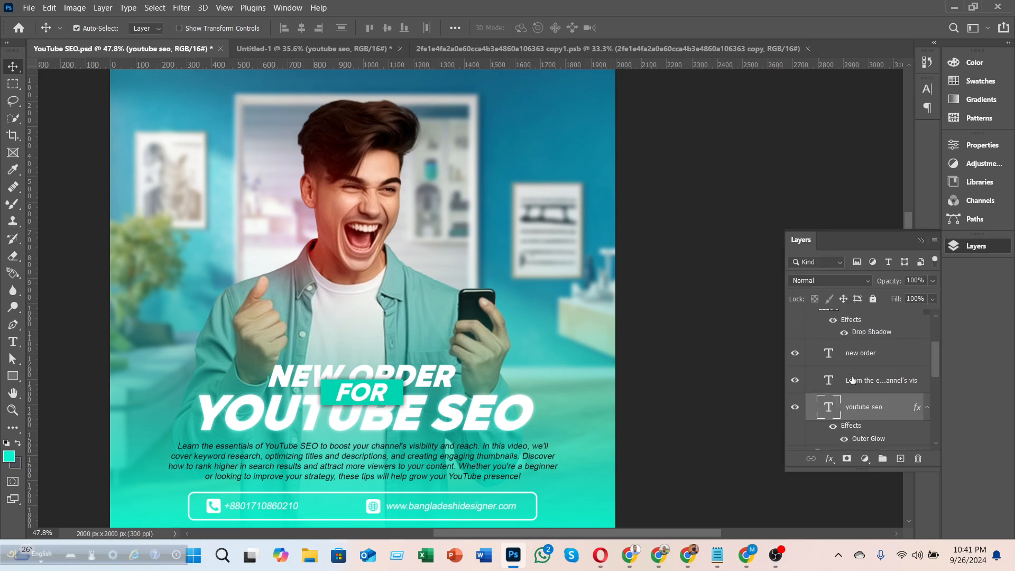
scroll(854, 389, down, 1)
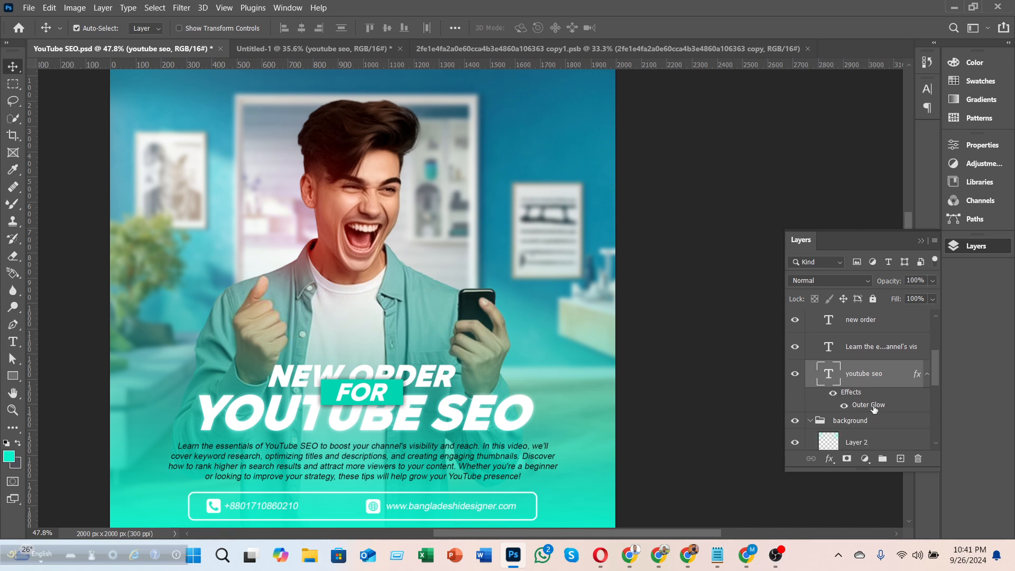
double_click(870, 406)
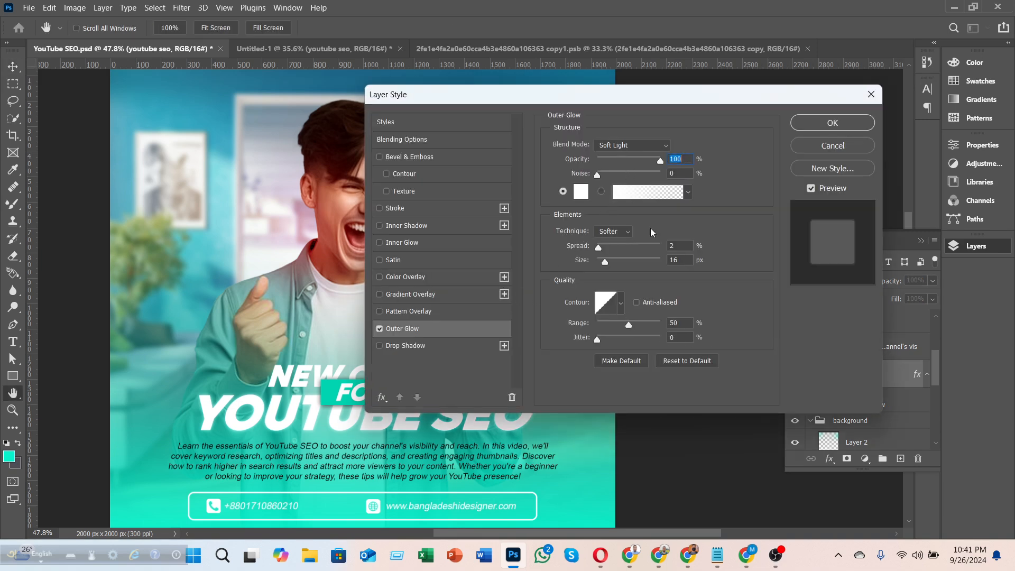
click(832, 123)
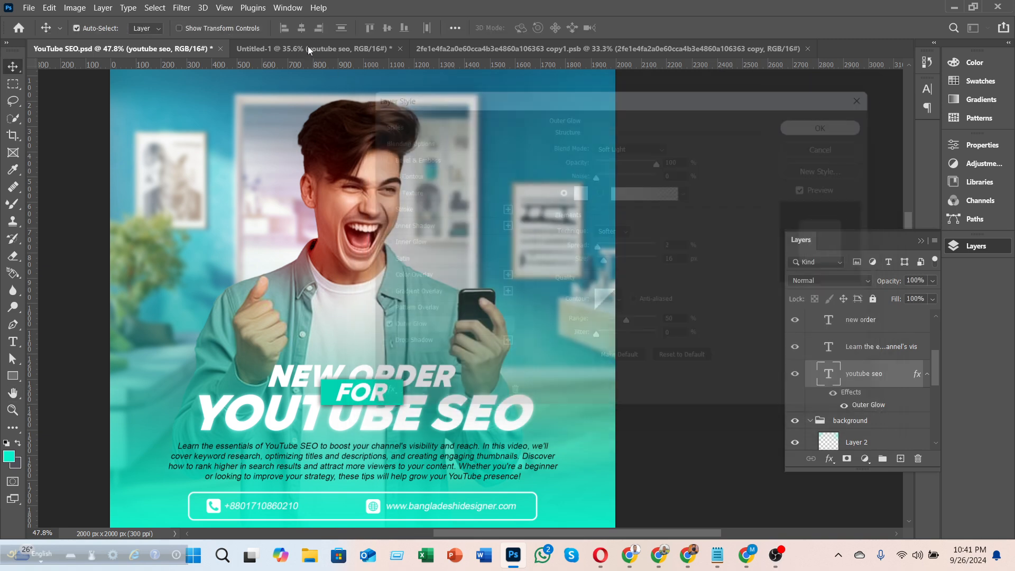
- In Untitled-1, apply a white Outer Glow to the youtube seo layer with 2% spread and 16 px size, changing its blend mode
click(307, 48)
click(951, 244)
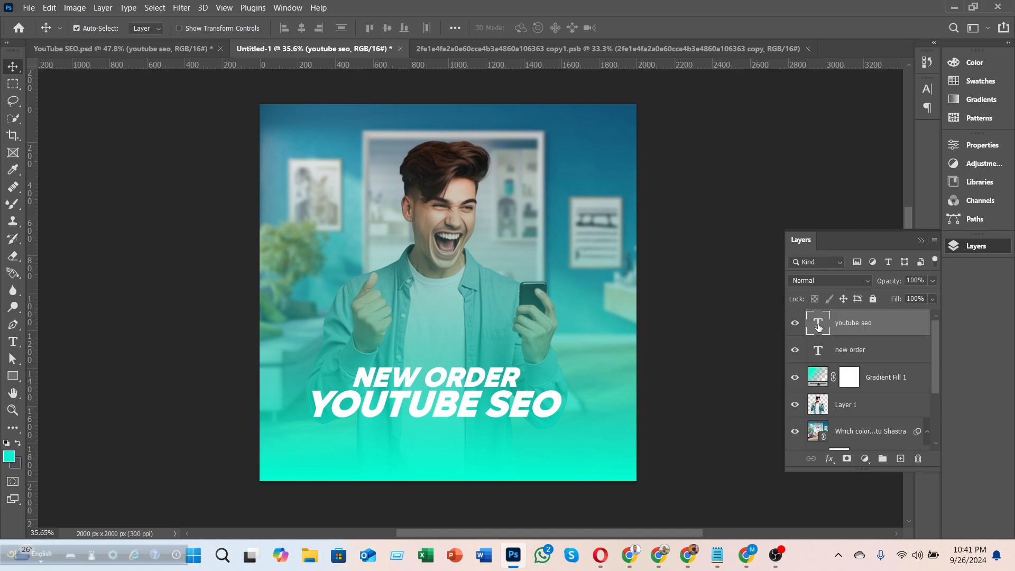
right_click(851, 323)
click(708, 17)
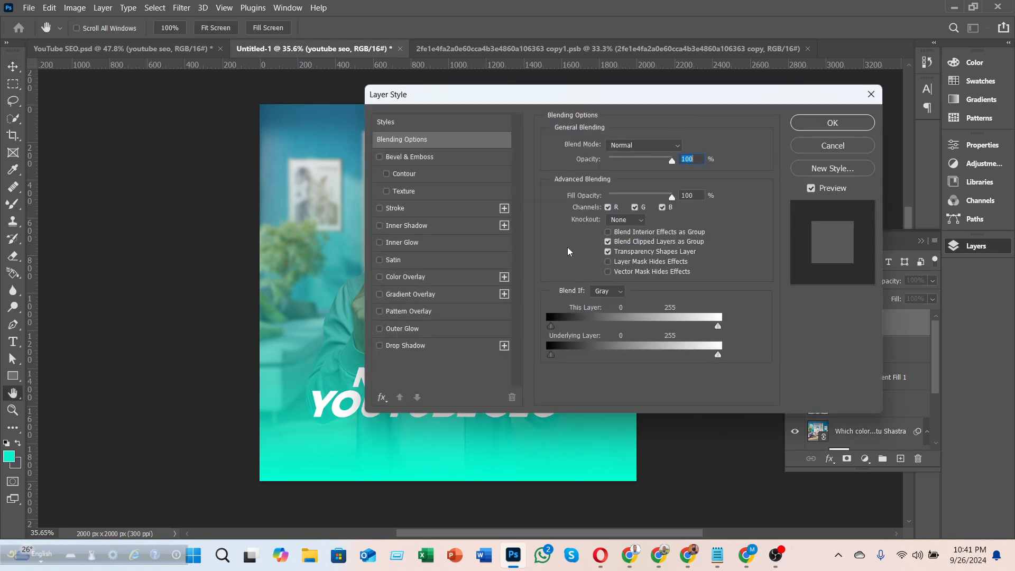
click(406, 329)
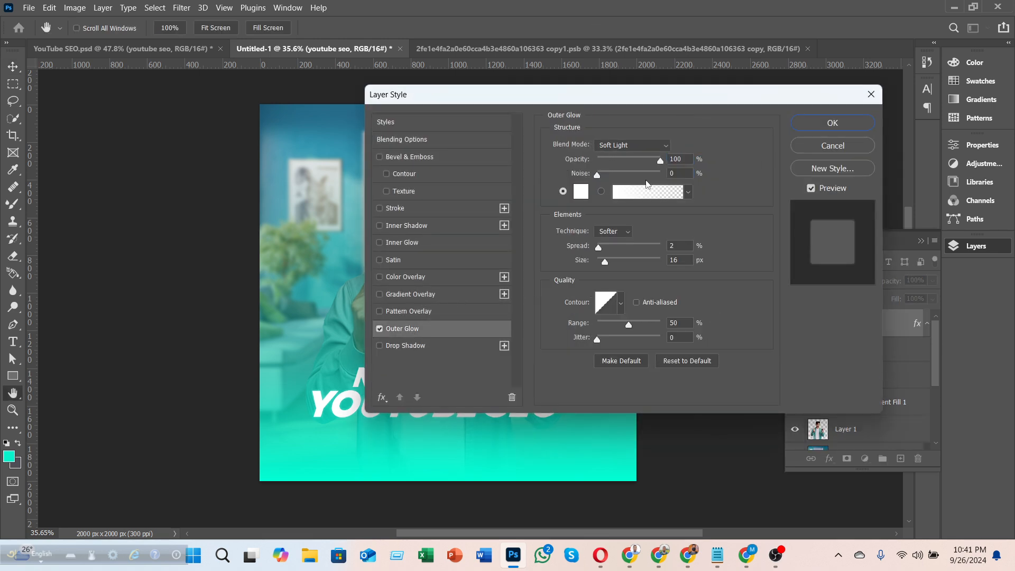
click(626, 151)
click(610, 319)
click(816, 126)
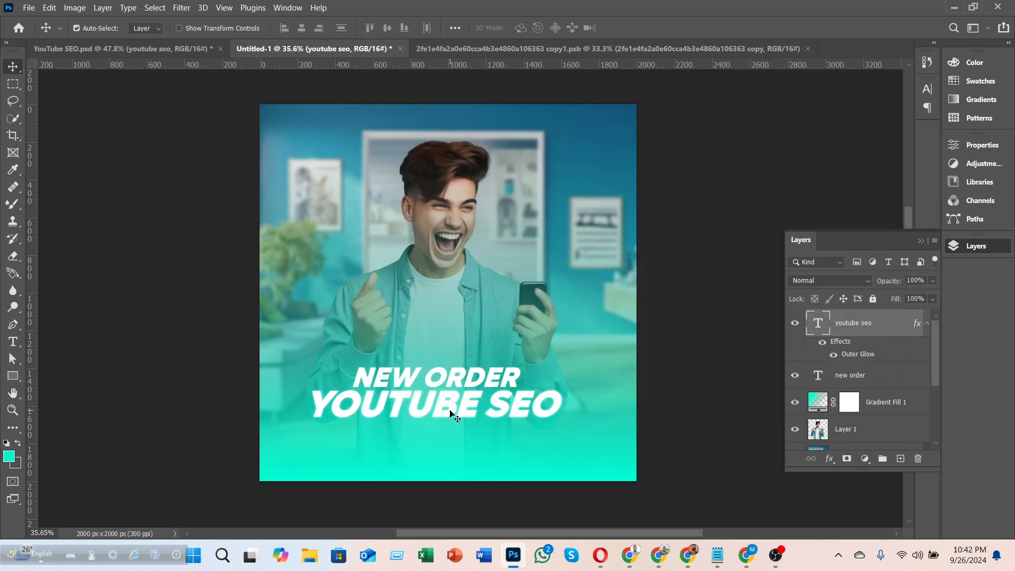
scroll(446, 409, up, 2)
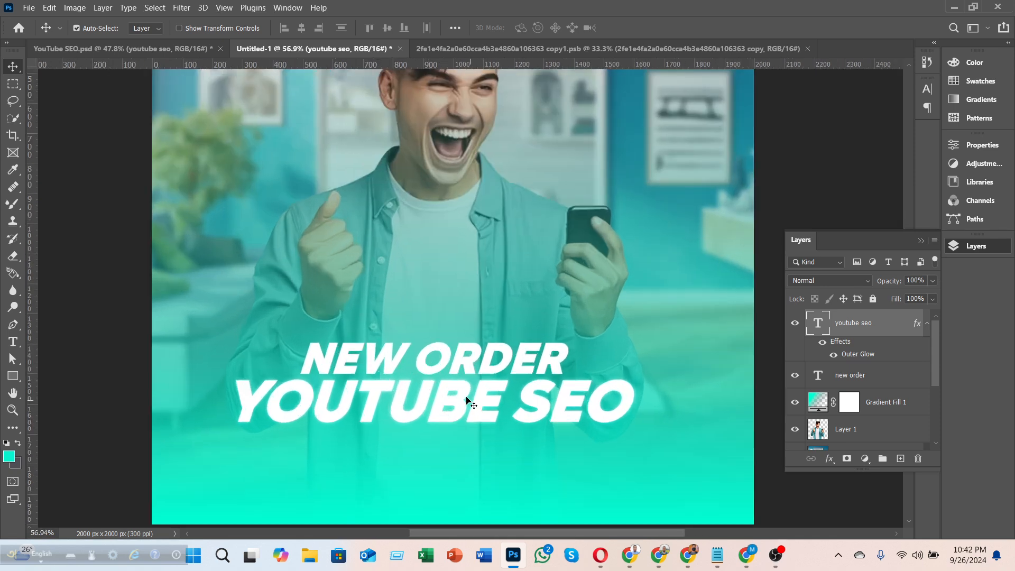
scroll(446, 365, down, 3)
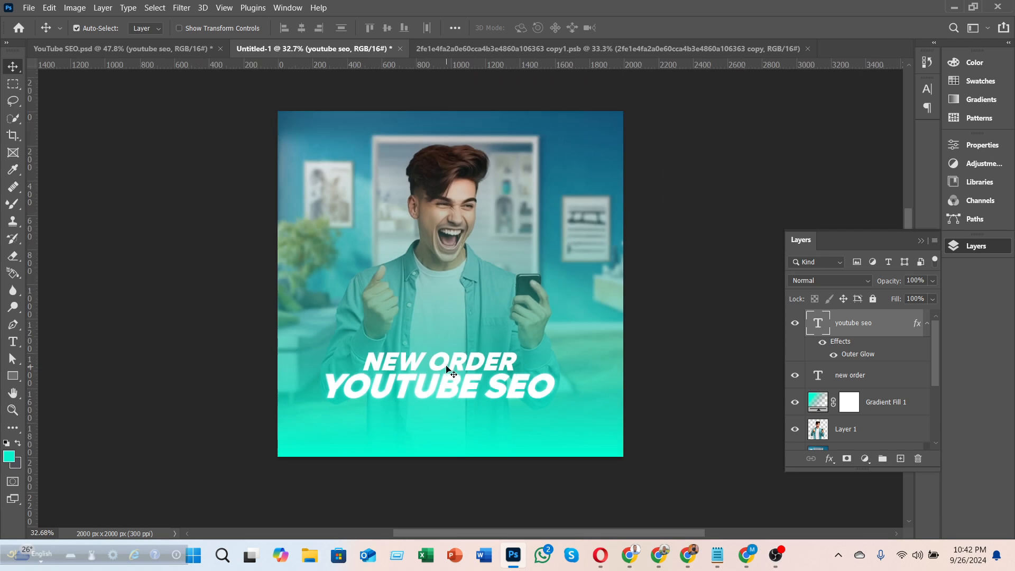
- Draw a teal rectangle about 335 px wide and 111 px high beside the man's raised thumb
key(F7)
click(13, 375)
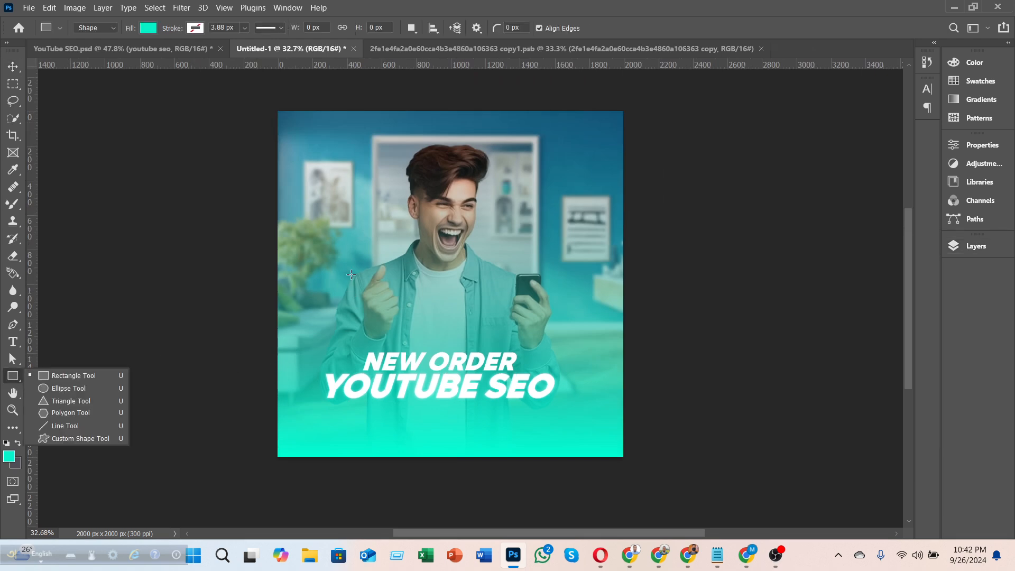
click(48, 371)
drag(330, 251, 388, 269)
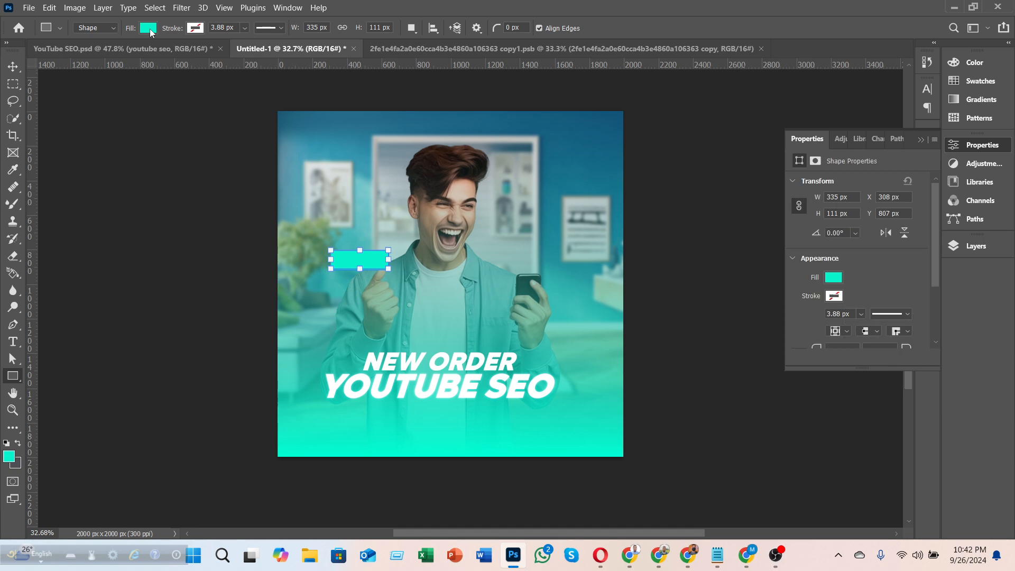
click(14, 67)
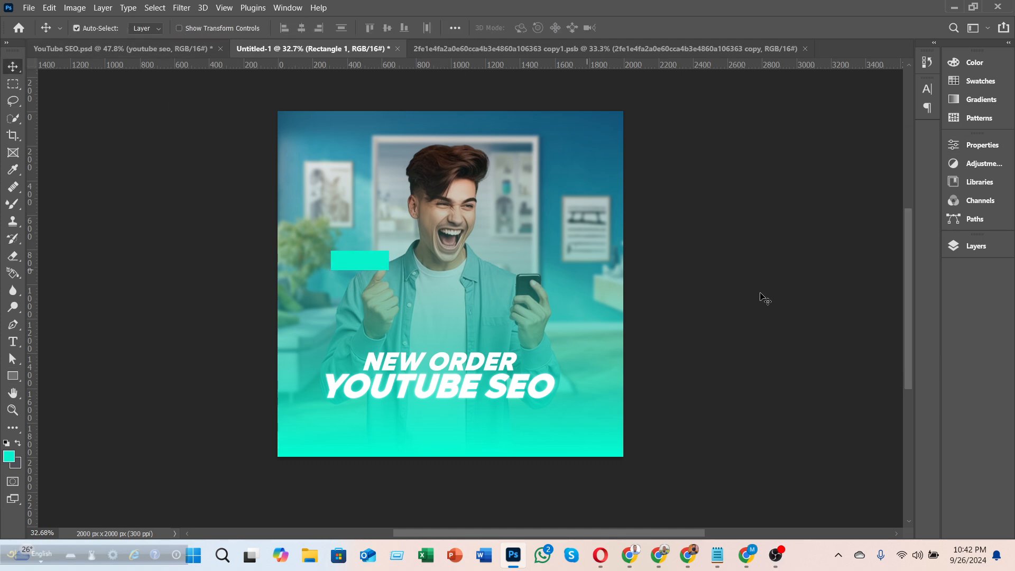
- Add a Drop Shadow with 23% opacity and 21 px size to the teal rectangle and move it between NEW ORDER and YOUTUBE SEO
click(980, 252)
right_click(846, 322)
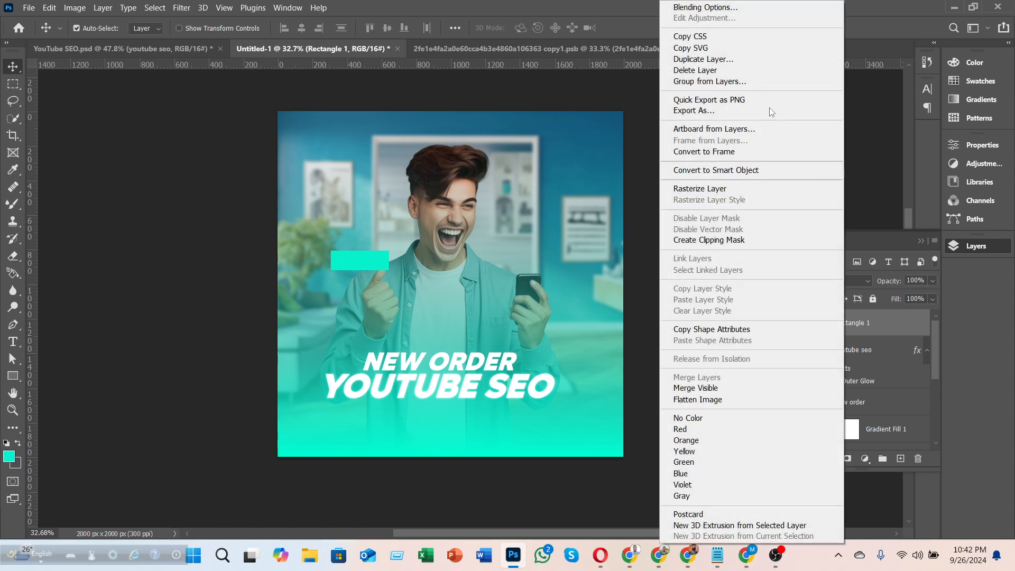
click(705, 10)
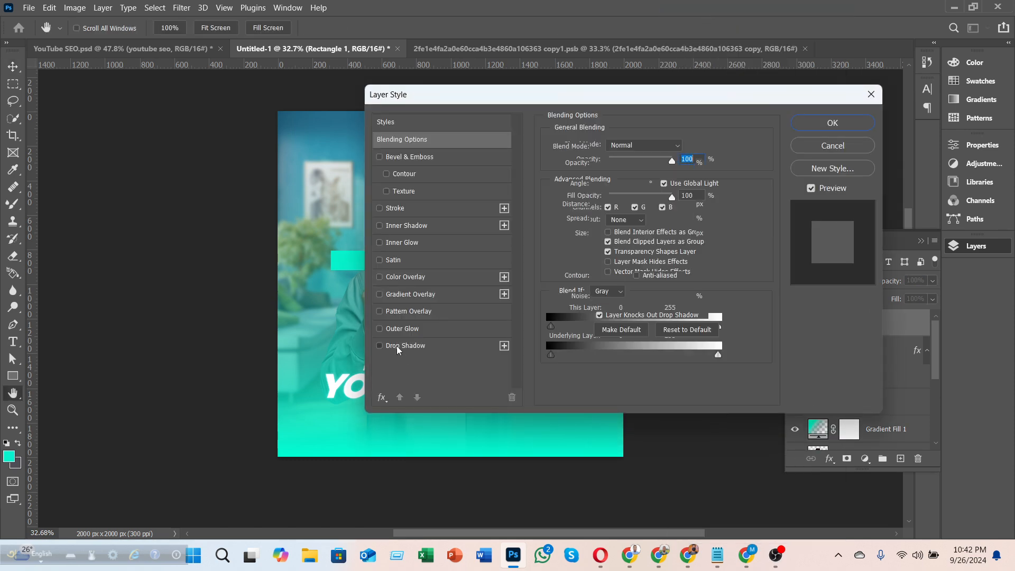
click(398, 346)
drag(457, 110, 620, 106)
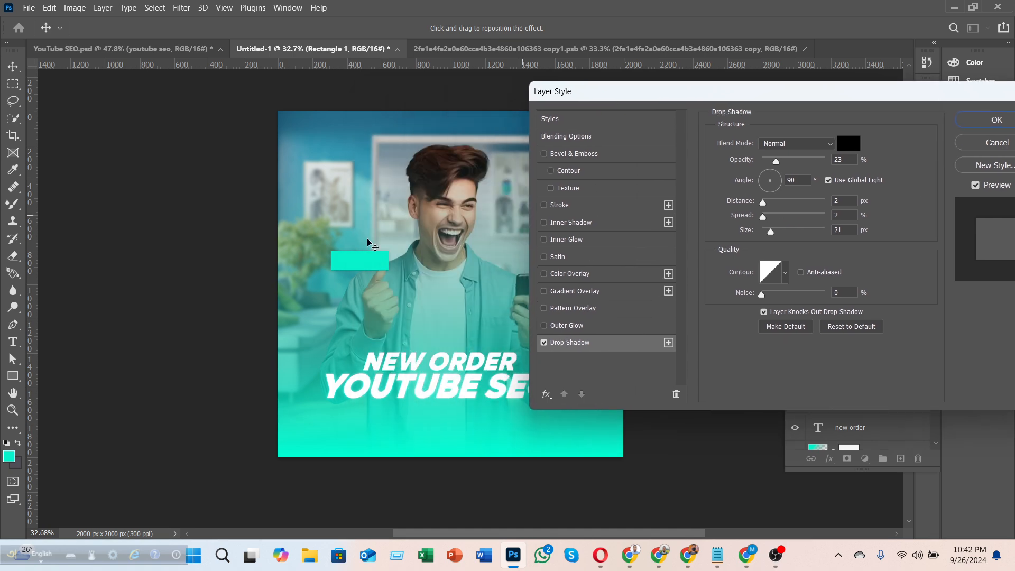
click(973, 120)
drag(362, 262, 440, 371)
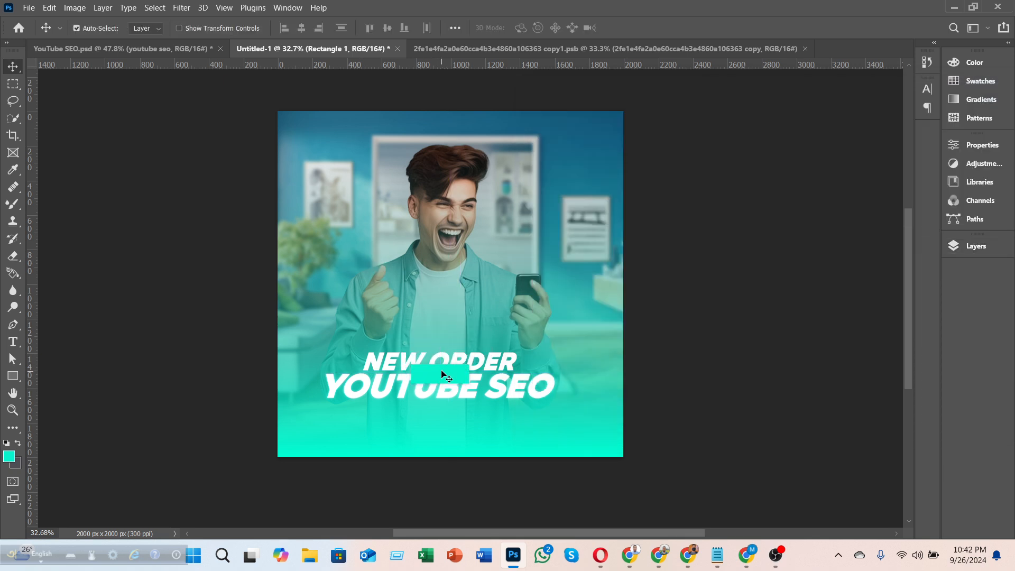
- Add the white text FOR over the man's upper chest as a new text layer
click(188, 132)
click(14, 341)
click(405, 276)
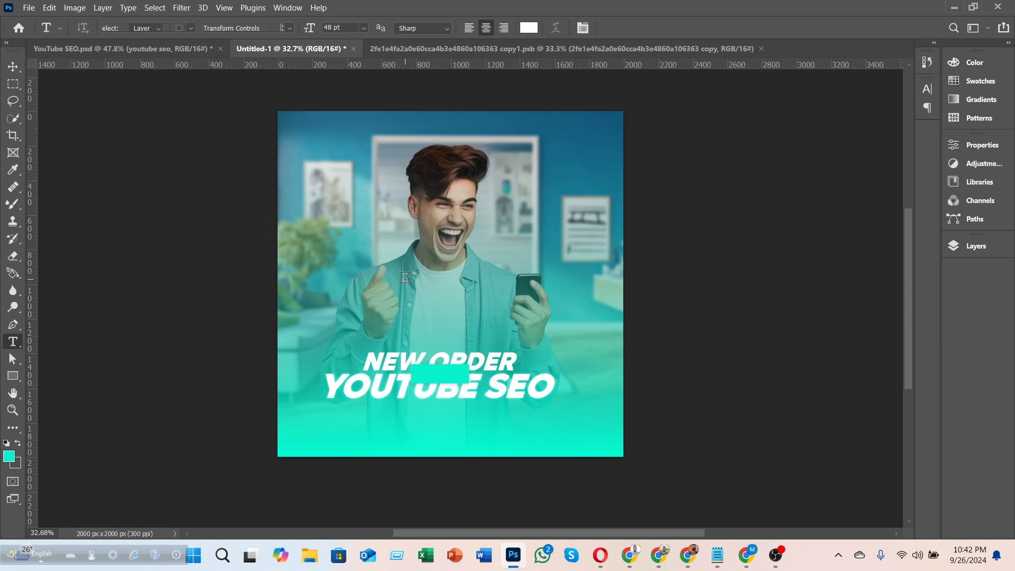
text(FOR)
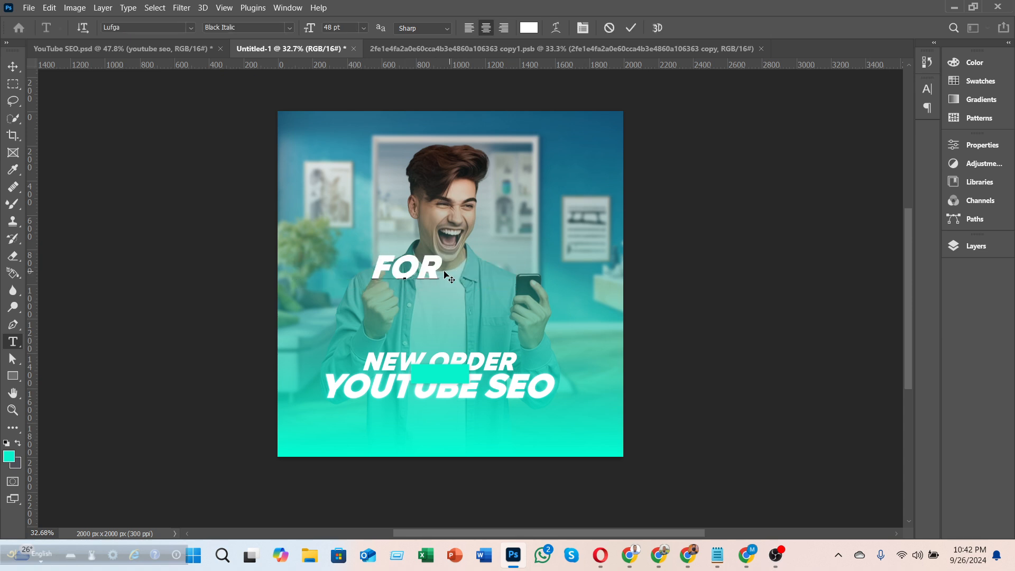
- Set the FOR text to 24 pt, commit the edit and move the text onto the teal rectangle
drag(440, 272, 362, 265)
click(363, 27)
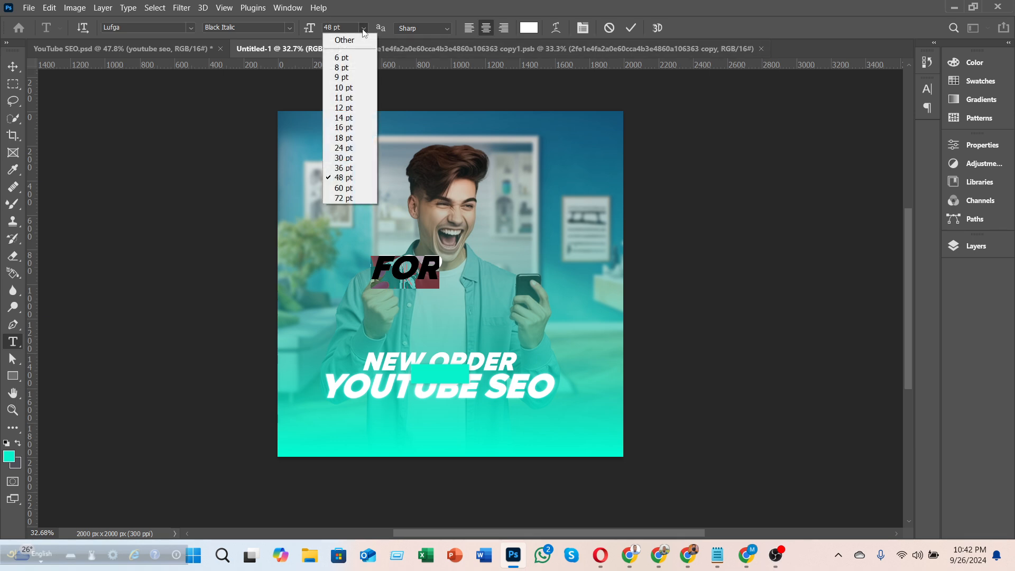
click(342, 149)
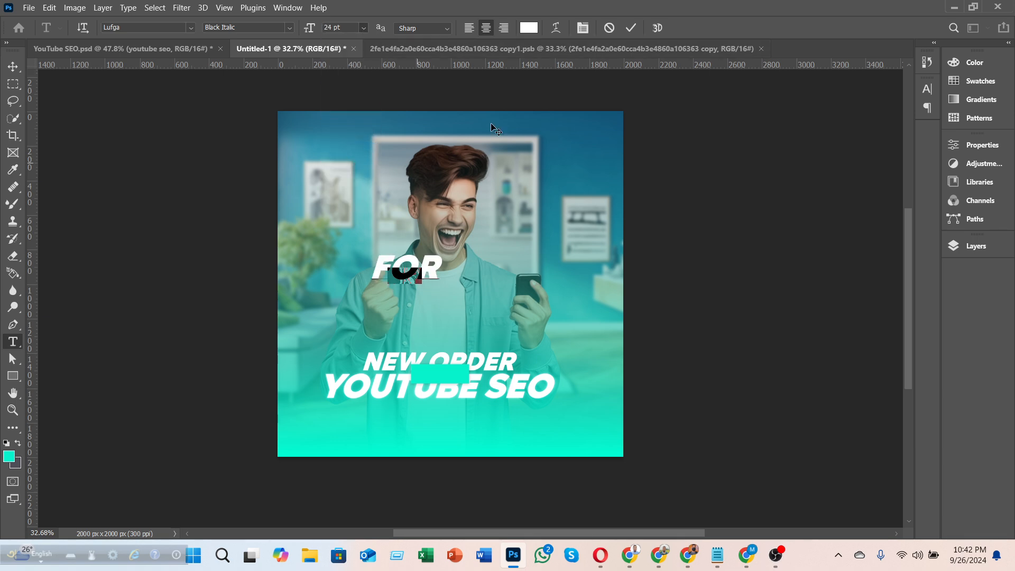
click(425, 276)
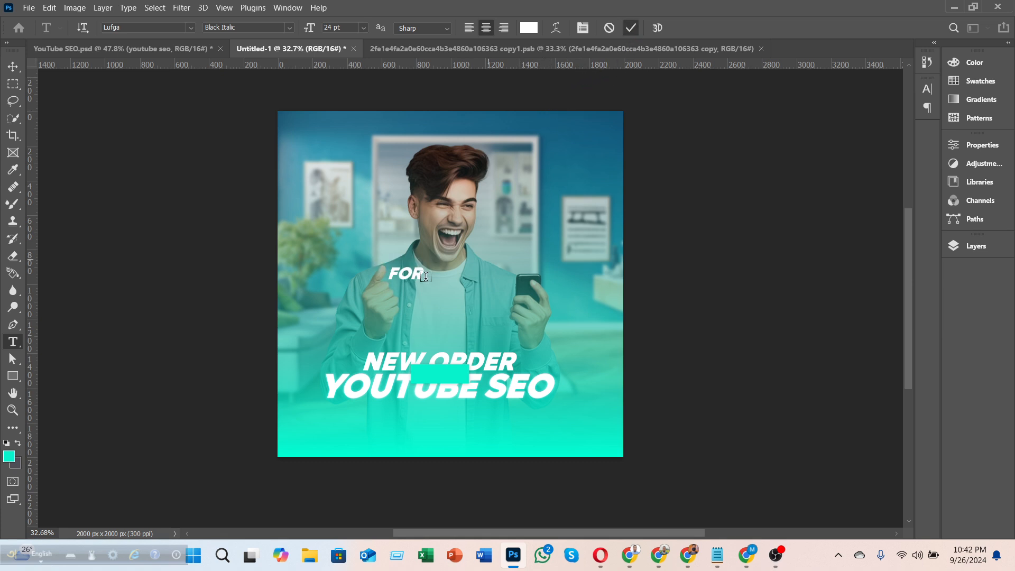
key(ctrl+Return)
click(13, 66)
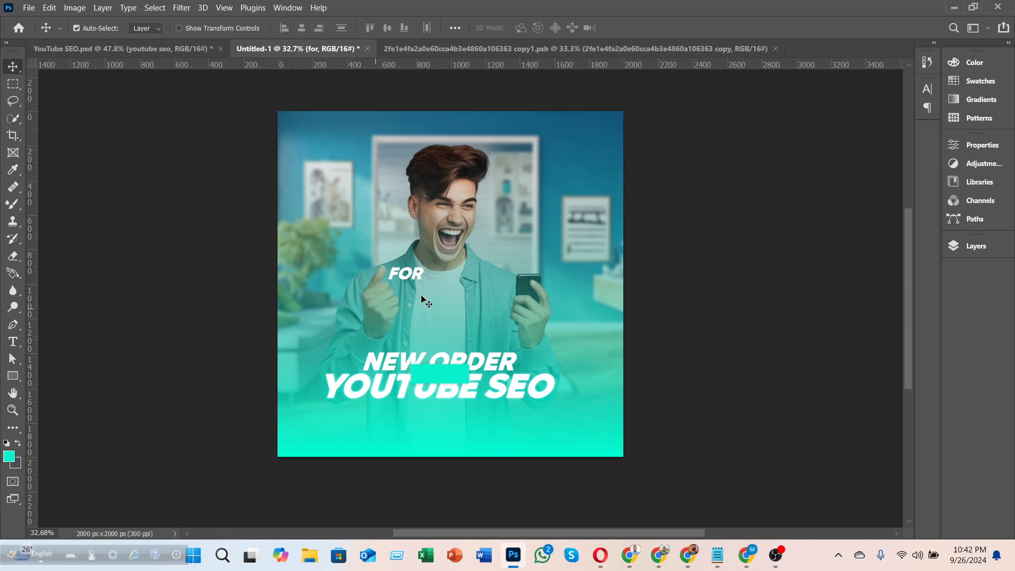
drag(414, 274, 446, 370)
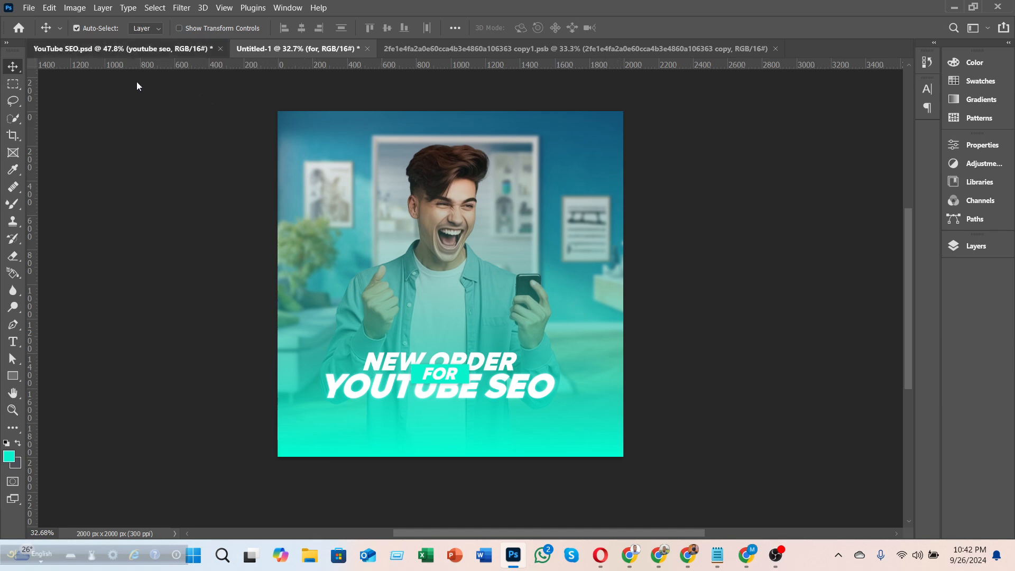
- Examine the finished layout in YouTube SEO.psd as a reference and return to Untitled-1
click(121, 48)
scroll(370, 402, down, 3)
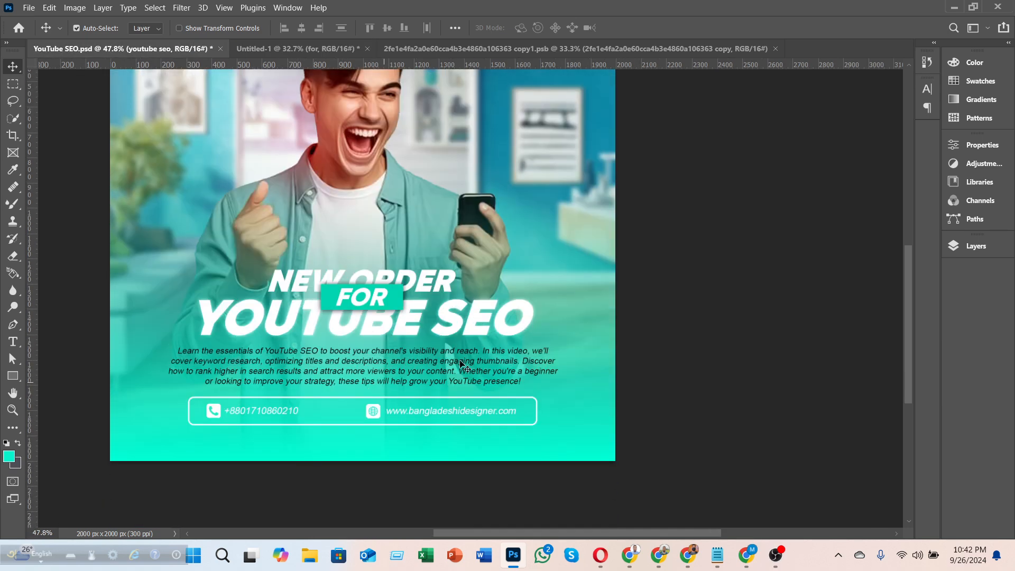
scroll(472, 358, down, 3)
scroll(469, 346, up, 1)
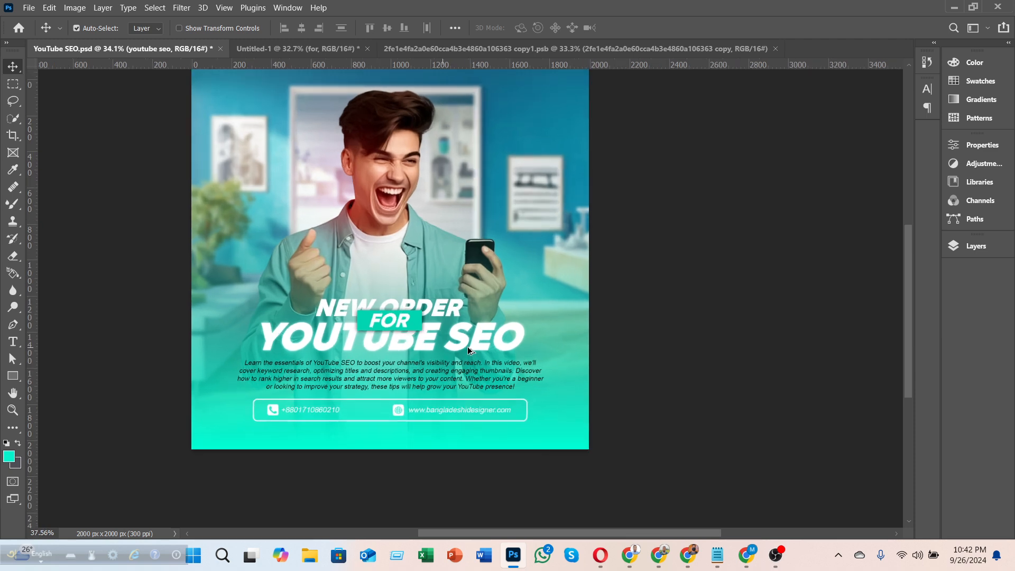
scroll(370, 264, up, 1)
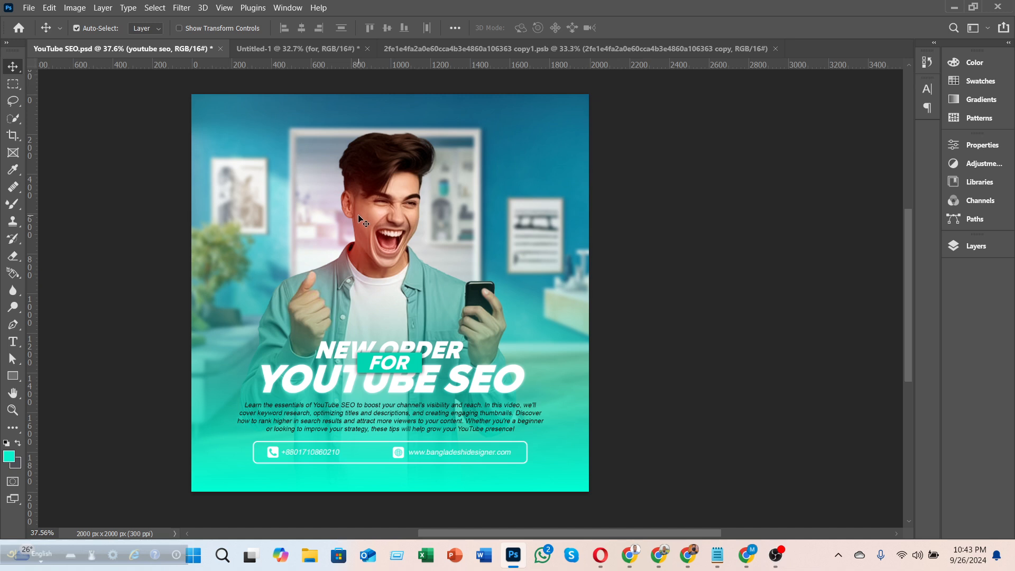
click(296, 48)
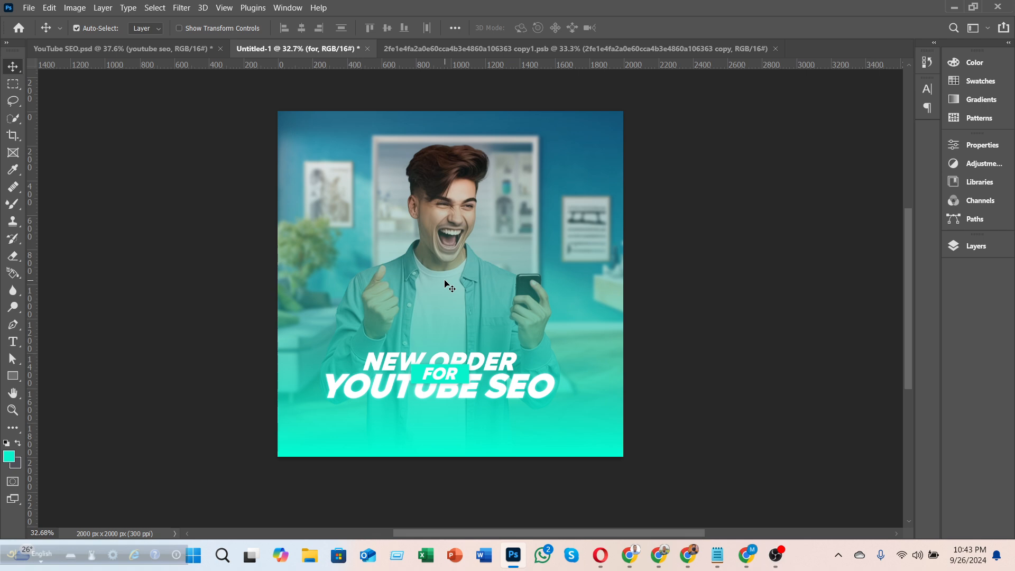
- Paint black on the Gradient Fill 1 layer mask over the man with a brush enlarged to 1600 px at 56% opacity, reducing the teal tint
click(982, 249)
scroll(872, 364, down, 3)
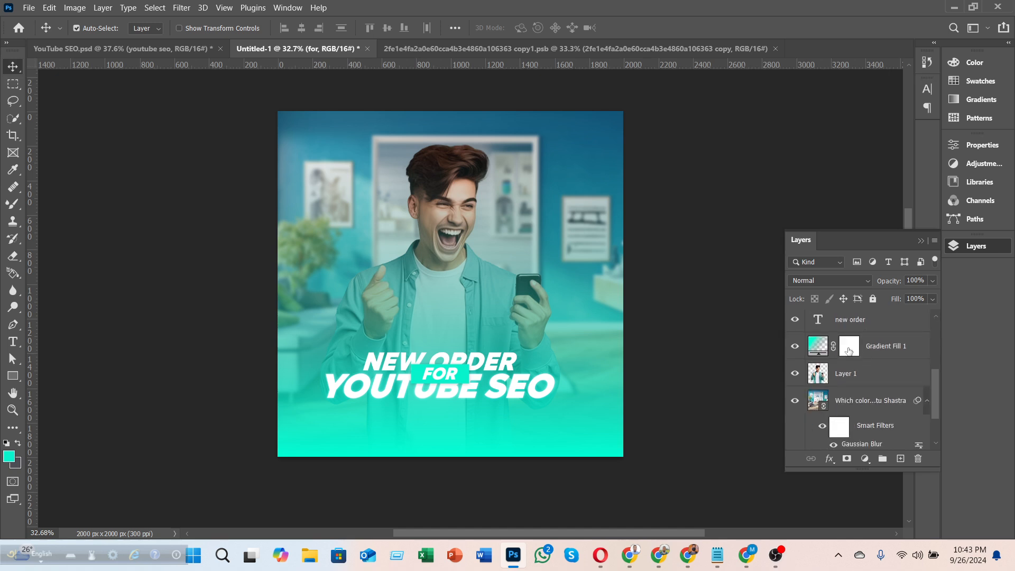
click(817, 346)
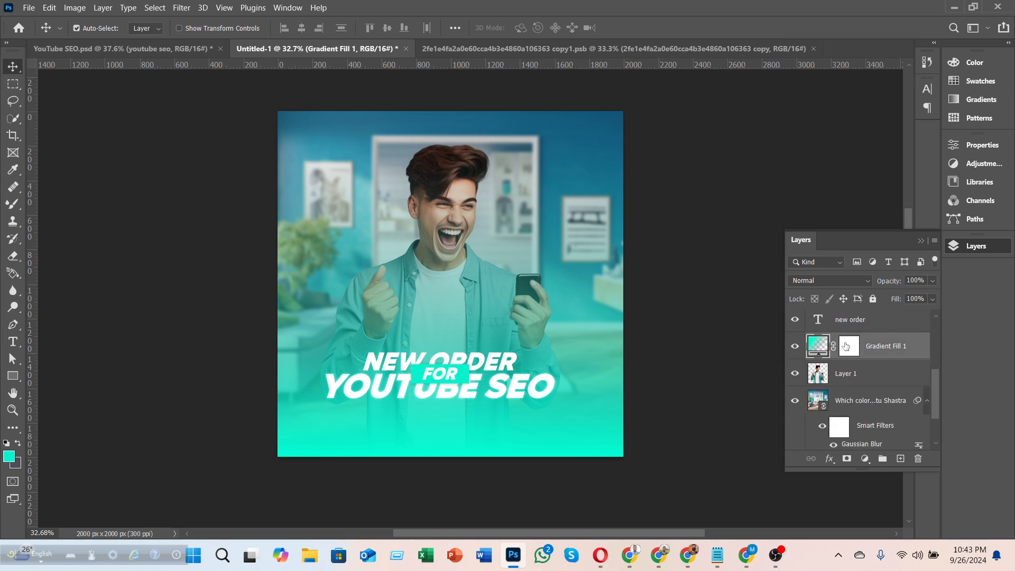
click(841, 347)
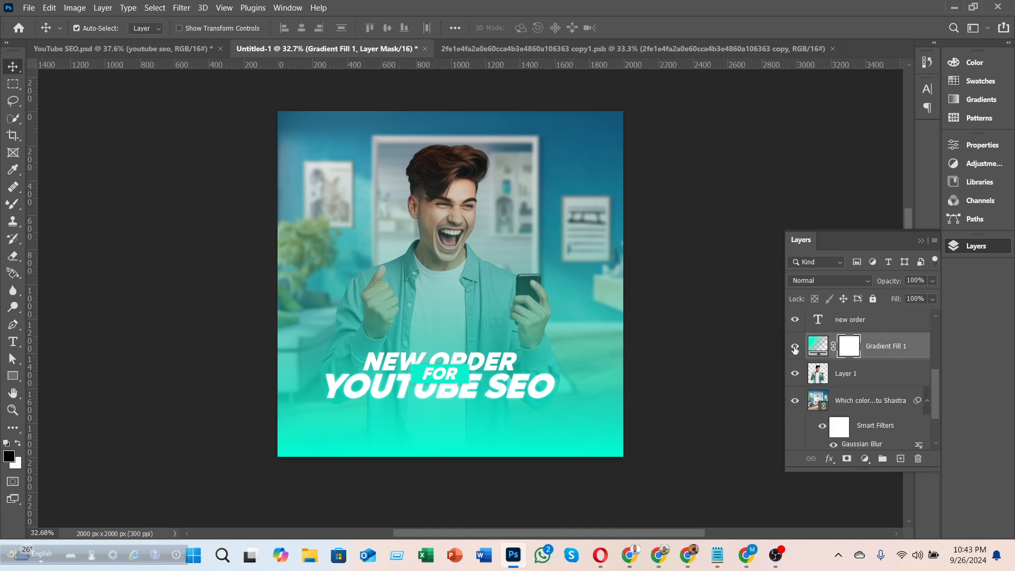
click(794, 346)
click(794, 346)
click(12, 205)
click(71, 203)
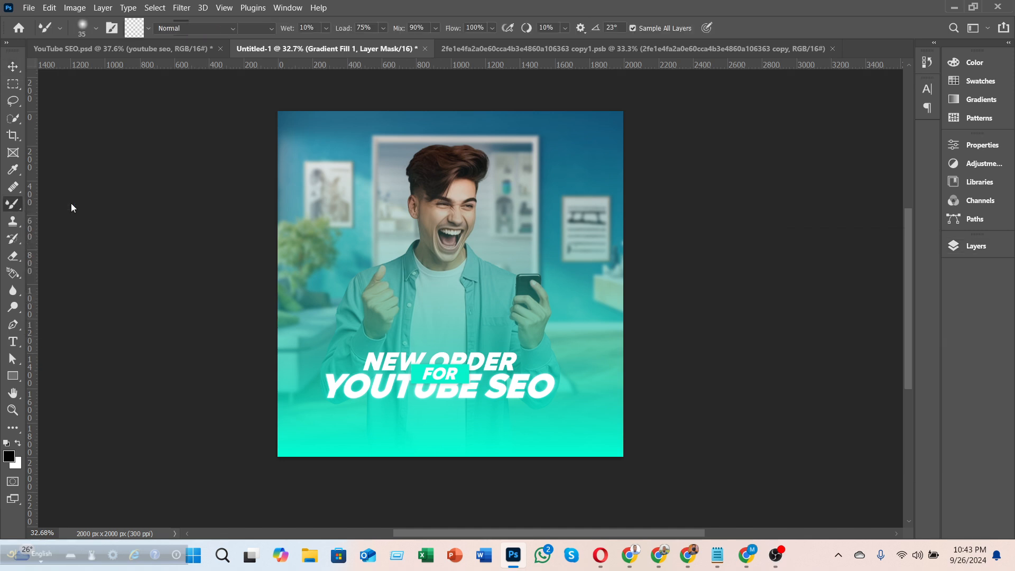
key(bracketright)
key(bracketright)
key(bracketright)
key(bracketright)
key(bracketright)
key(bracketright)
key(bracketright)
key(bracketright)
key(bracketright)
key(bracketright)
key(bracketright)
key(bracketright)
key(bracketright)
key(bracketright)
key(bracketright)
key(bracketright)
key(bracketright)
key(bracketright)
key(bracketright)
key(bracketright)
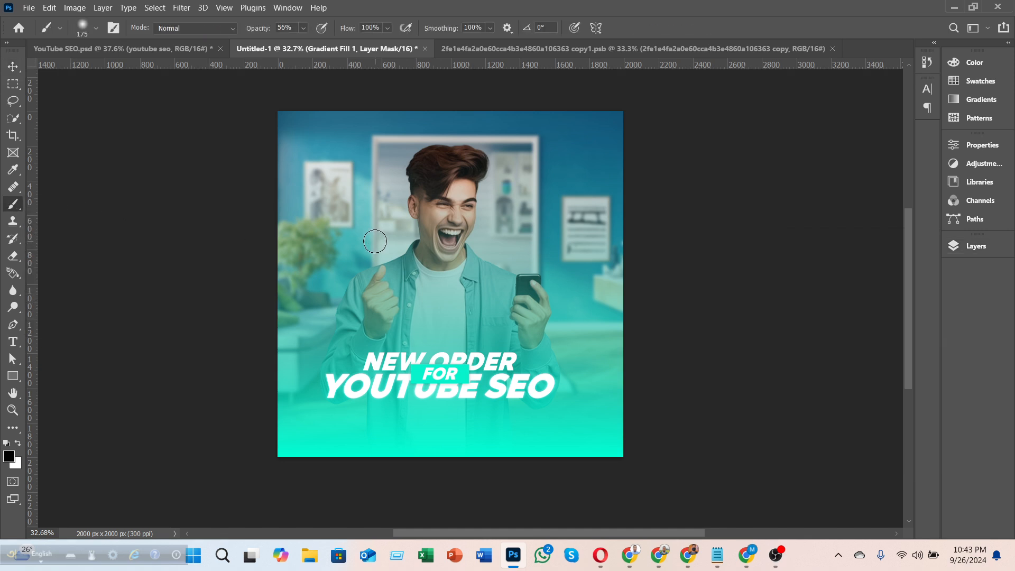
key(bracketright)
key(bracketright)
key(bracketright)
key(bracketright)
key(bracketright)
key(bracketright)
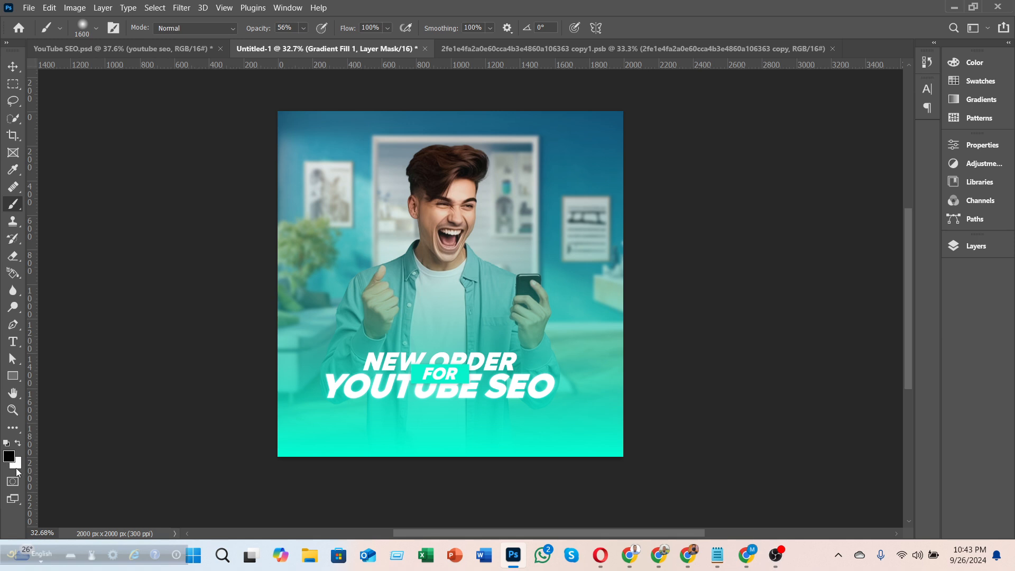
click(18, 444)
click(19, 444)
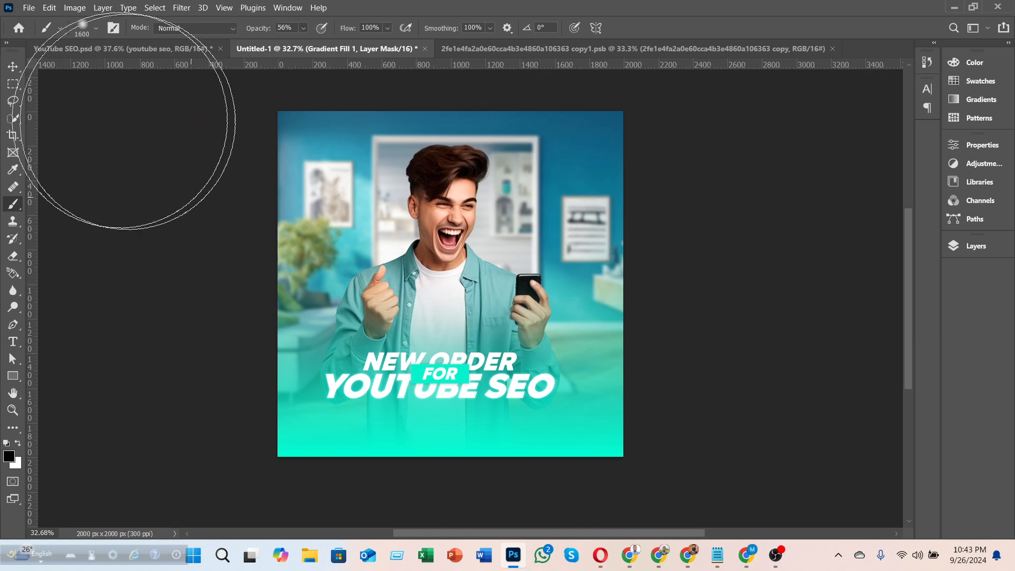
- Compare the masked gradient in Untitled-1 with the finished design in YouTube SEO.psd
click(67, 52)
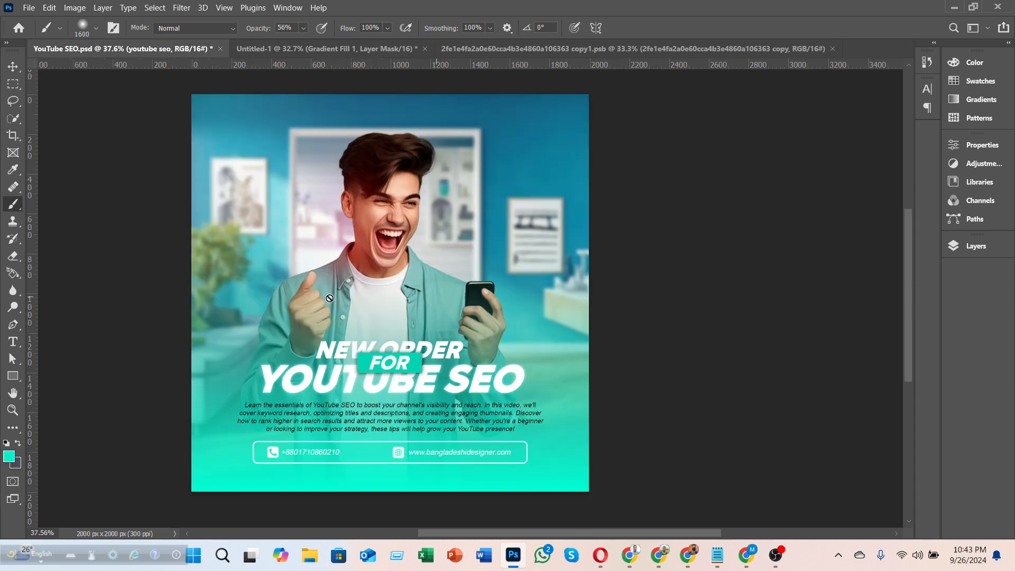
click(309, 49)
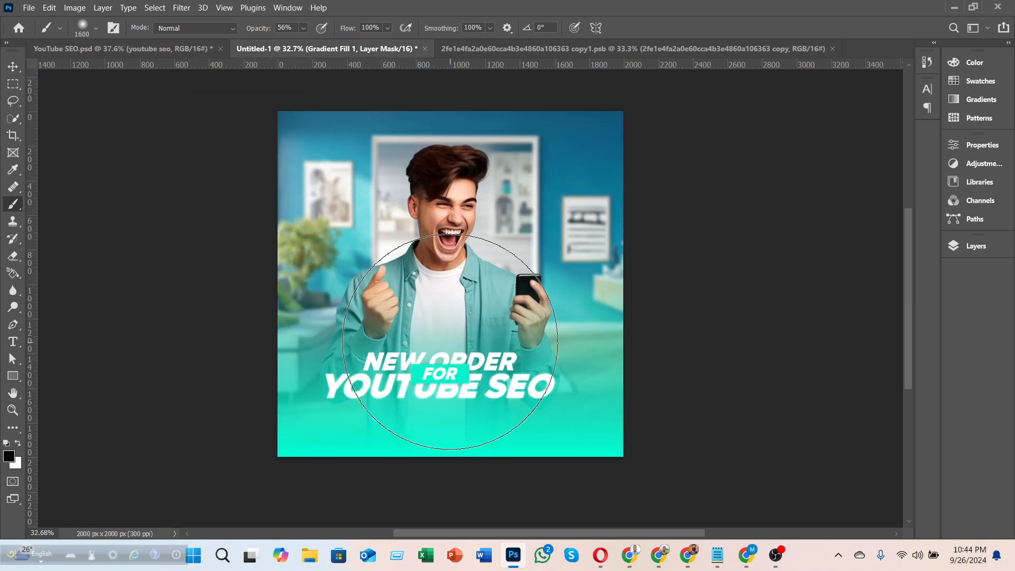
click(12, 66)
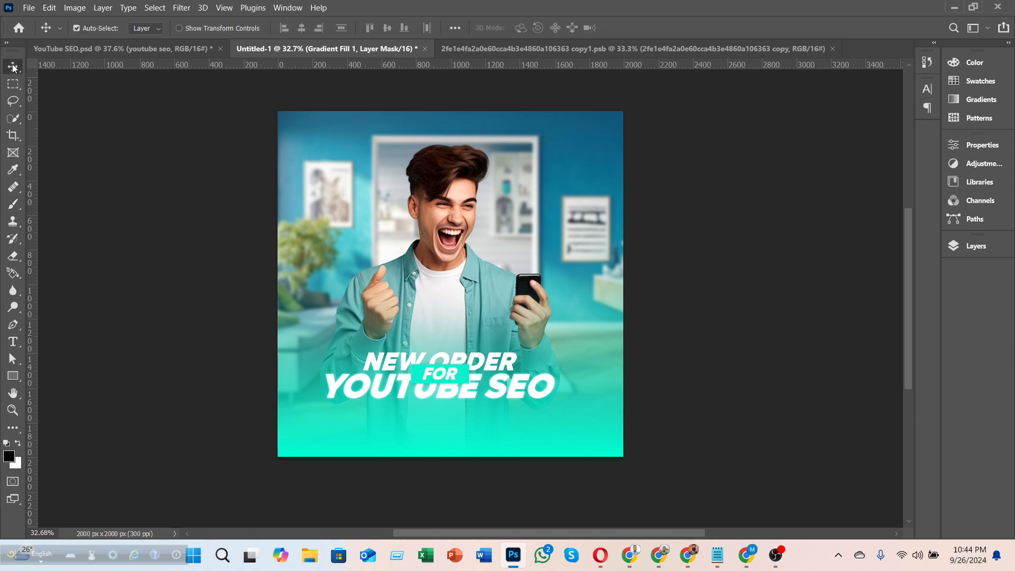
click(175, 50)
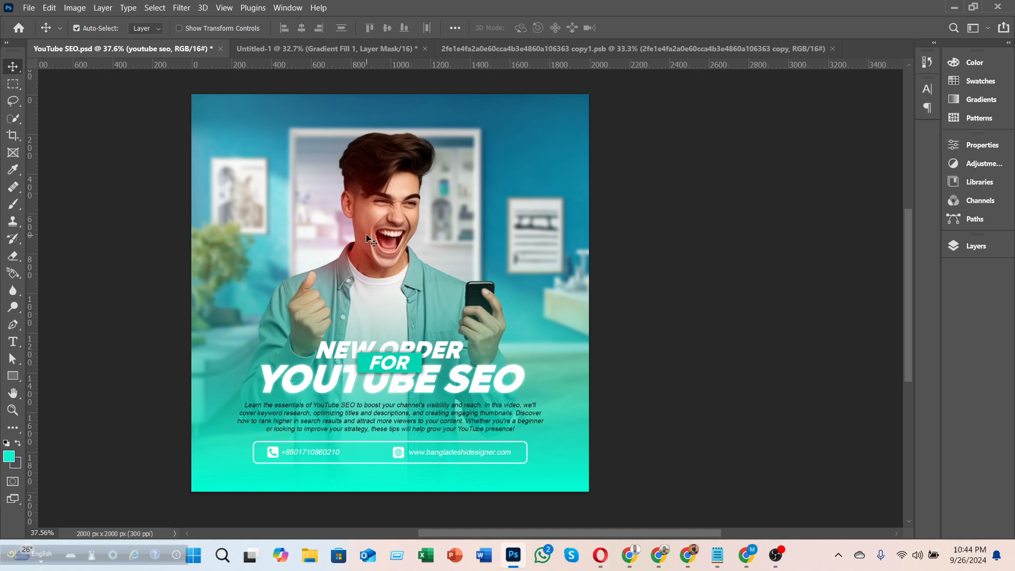
- Examine Layer 3 in the background group of YouTube SEO.psd, checking its glow effect on the man and its blend mode
click(952, 248)
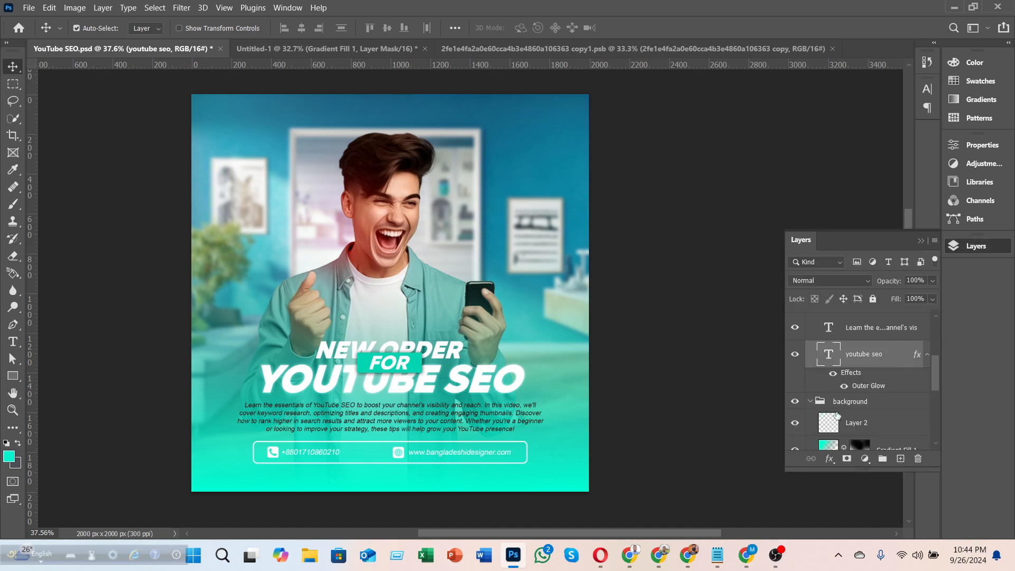
click(811, 402)
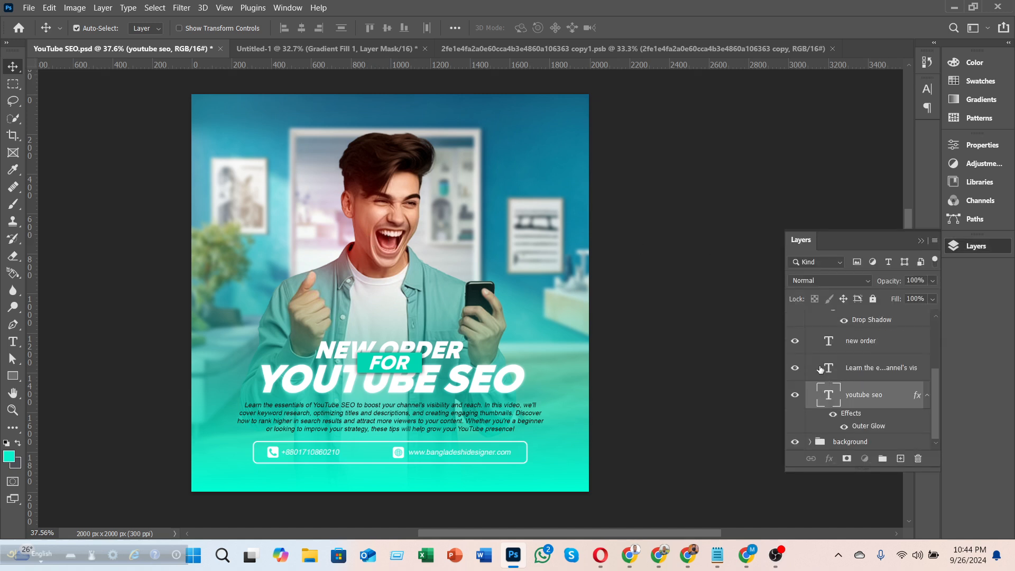
scroll(814, 364, up, 3)
click(809, 335)
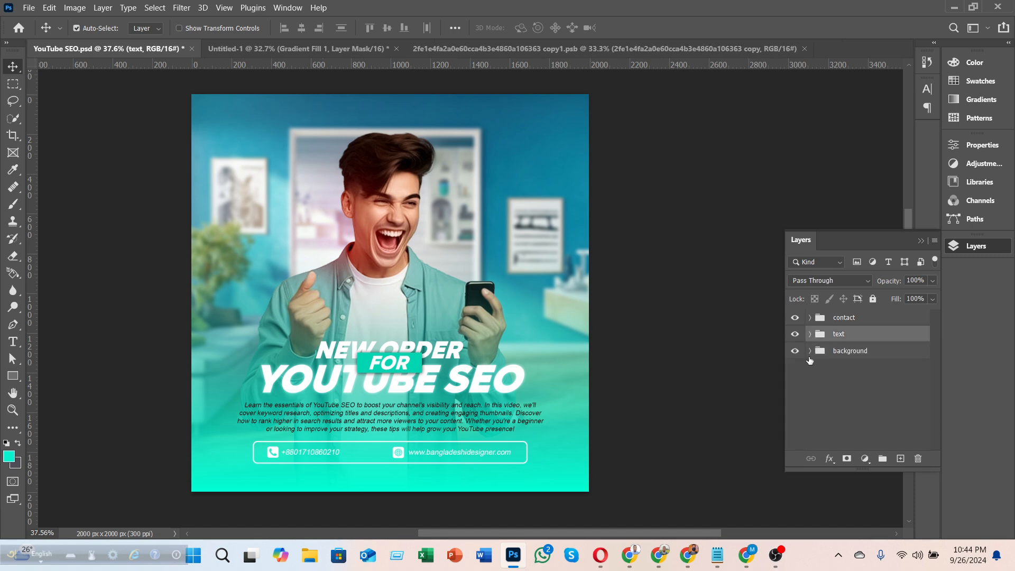
click(809, 353)
scroll(842, 387, down, 3)
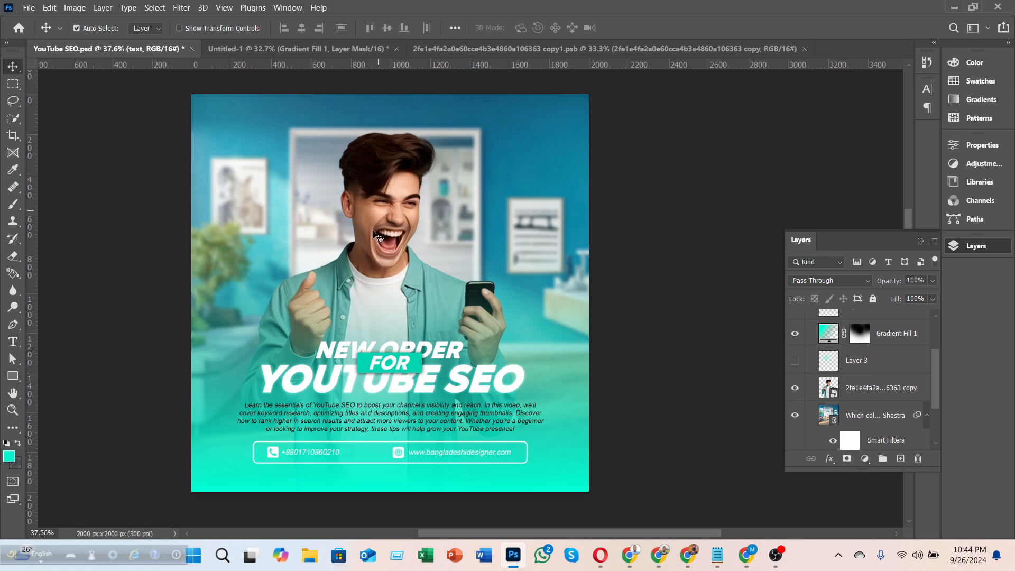
click(794, 361)
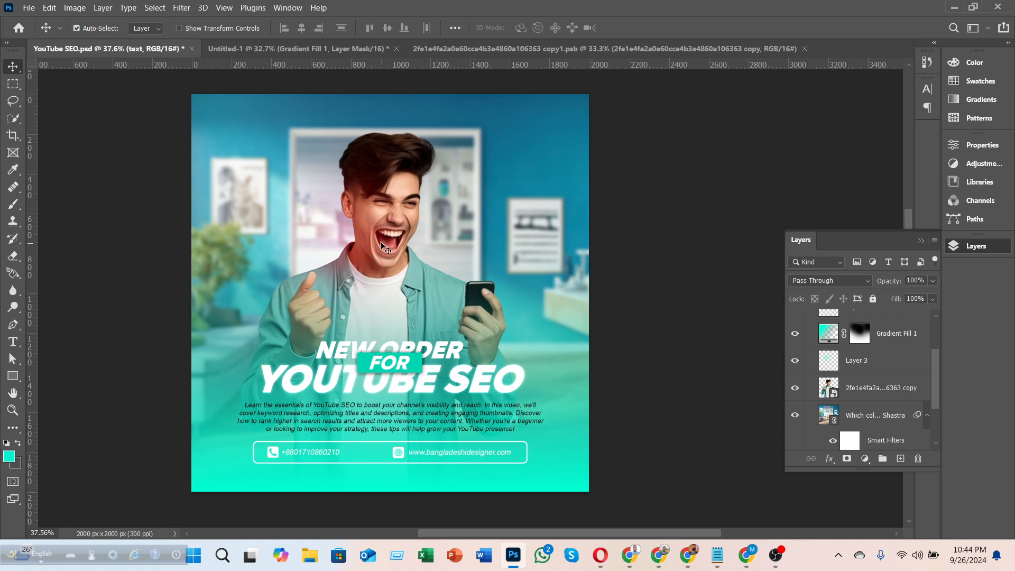
click(859, 365)
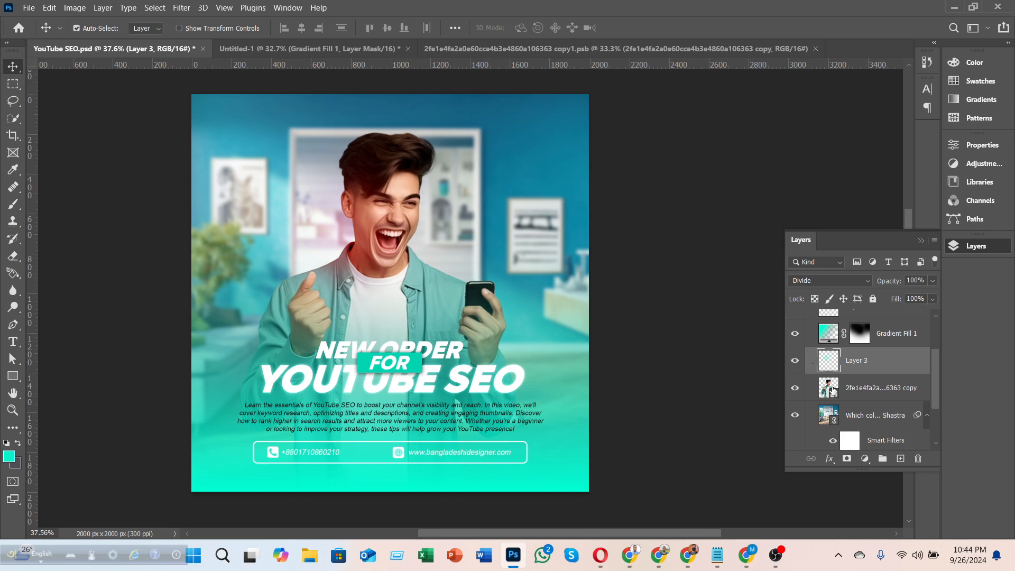
- Switch to Untitled-1 and add a new empty layer directly above the man's Layer 1
click(340, 49)
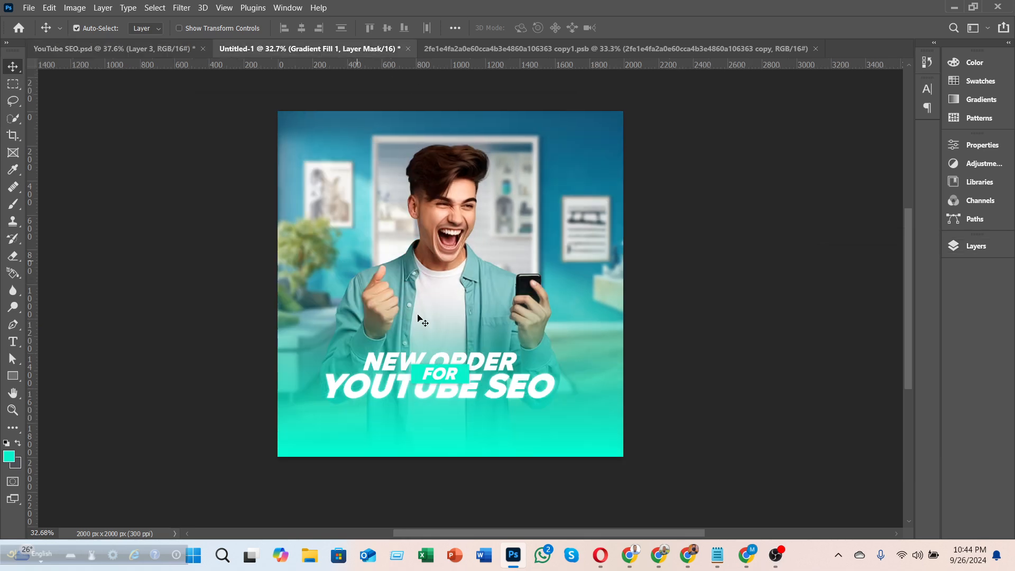
key(d)
click(985, 248)
scroll(866, 393, up, 1)
scroll(867, 397, down, 3)
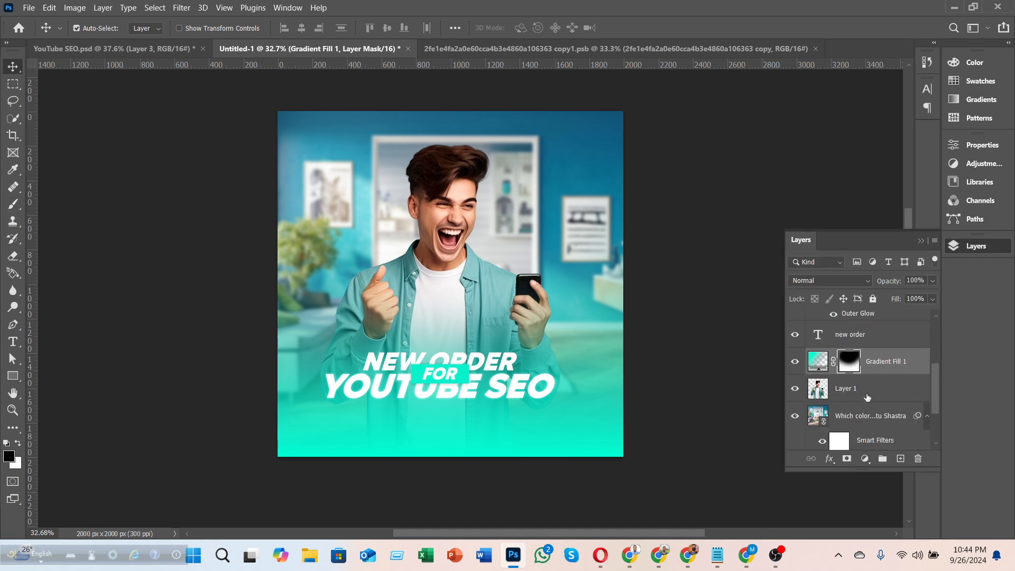
click(822, 391)
click(899, 458)
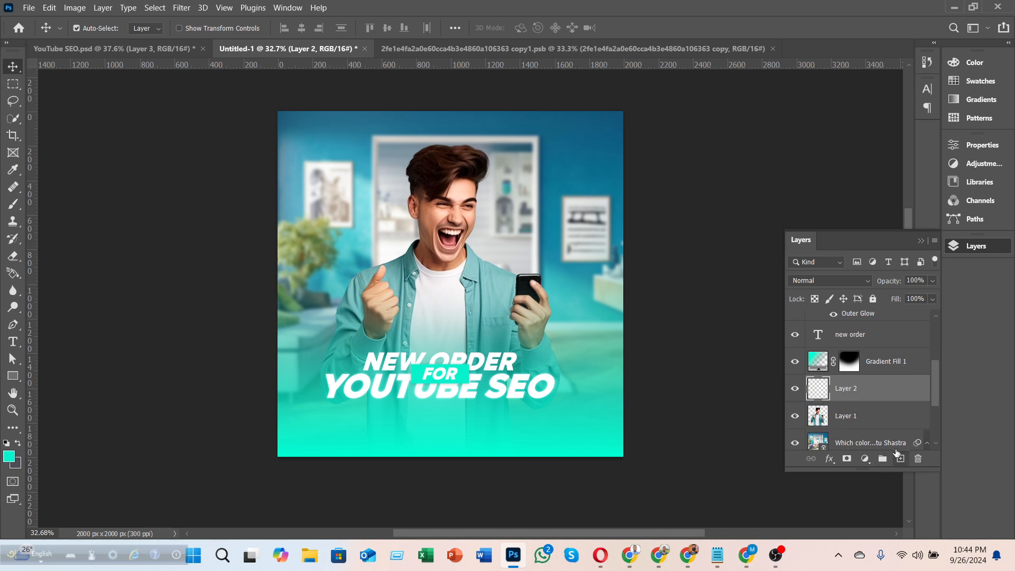
- Paint pure red (ff0000) on the new layer over the man's face and the wall beside it with a 1600 px brush at 56% opacity
click(13, 204)
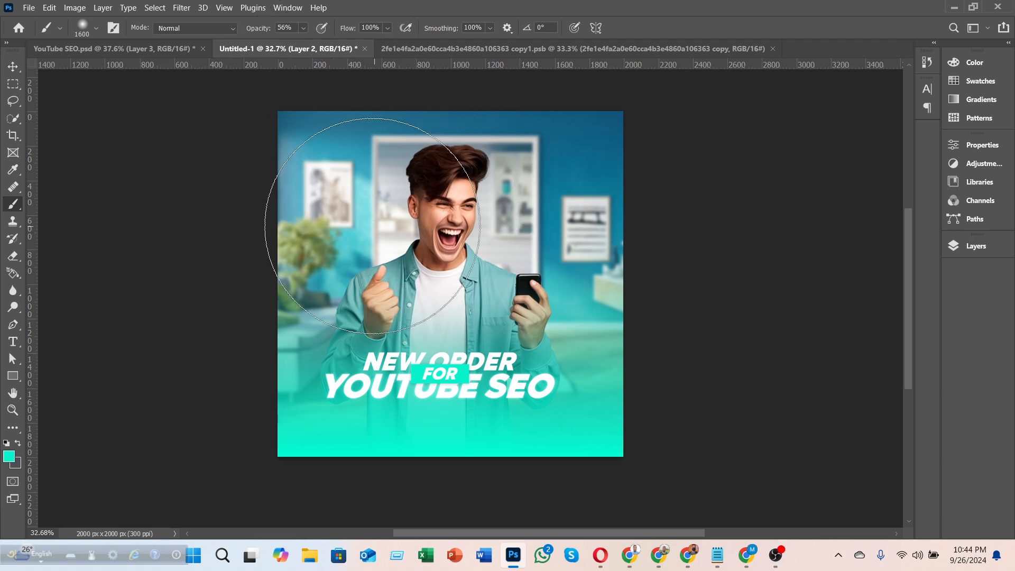
click(9, 456)
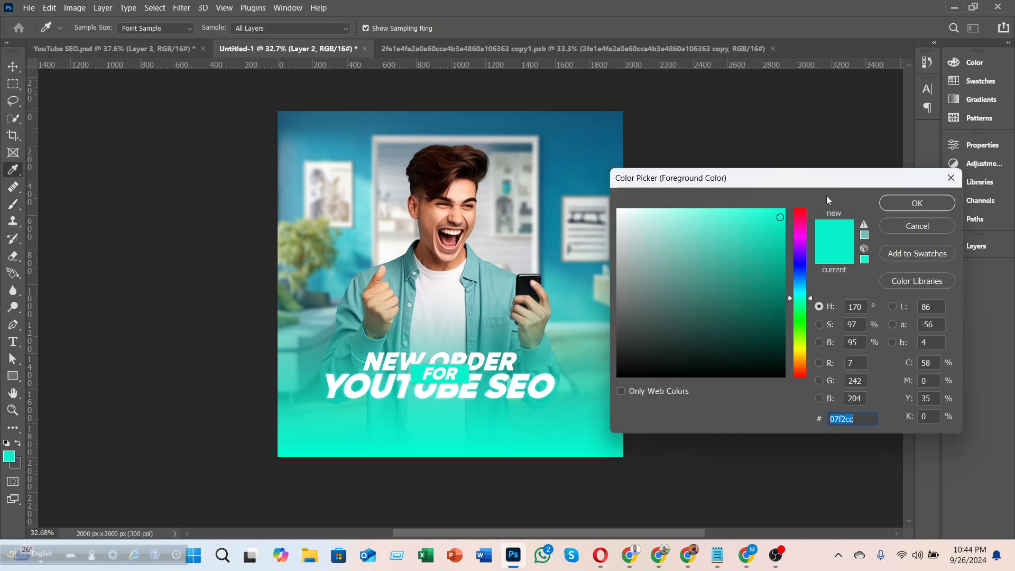
click(799, 226)
click(784, 211)
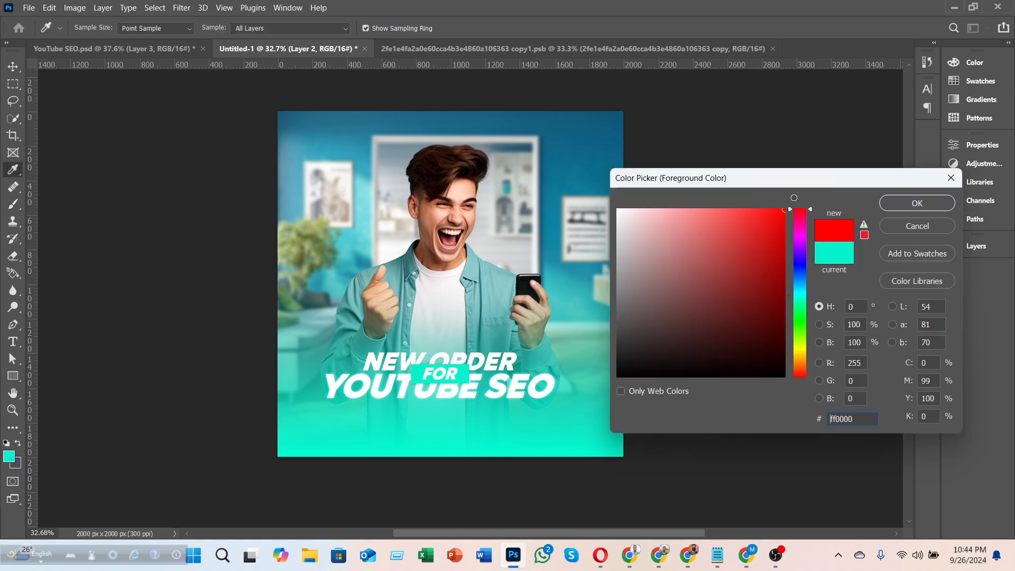
click(917, 203)
drag(340, 190, 410, 210)
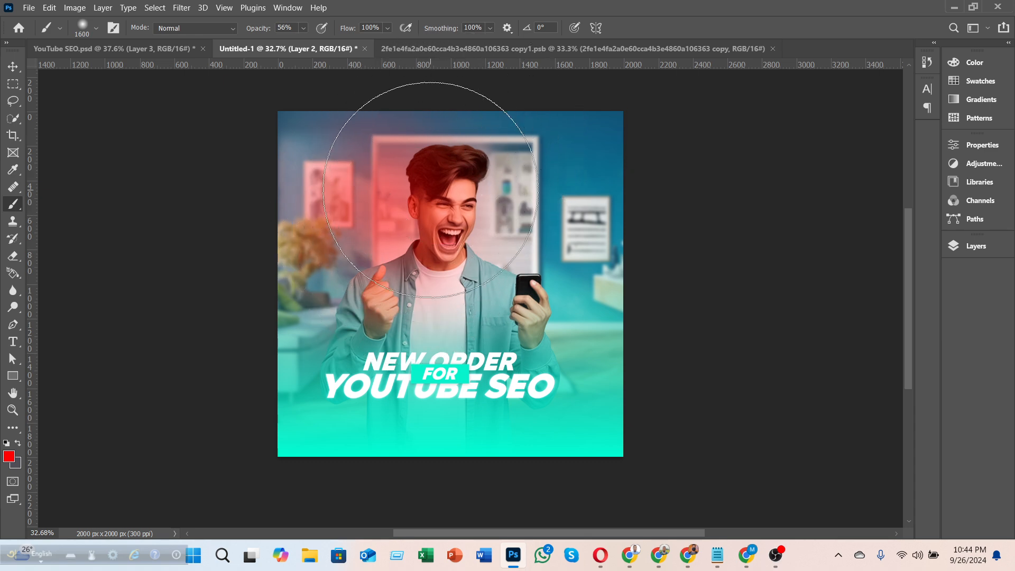
- Scale the red painted glow down to about 34% and apply it over the man's raised fist
click(12, 66)
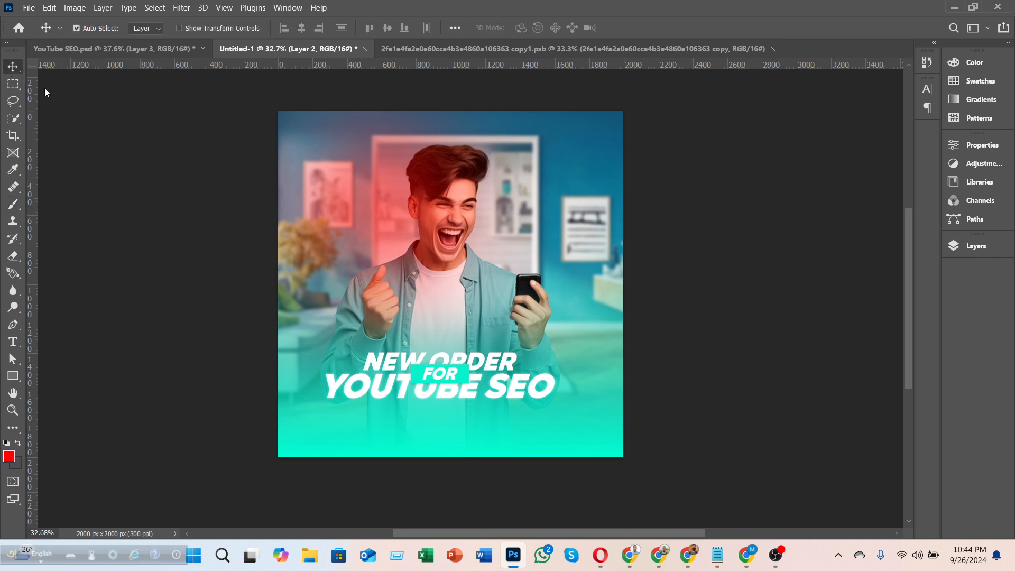
click(975, 246)
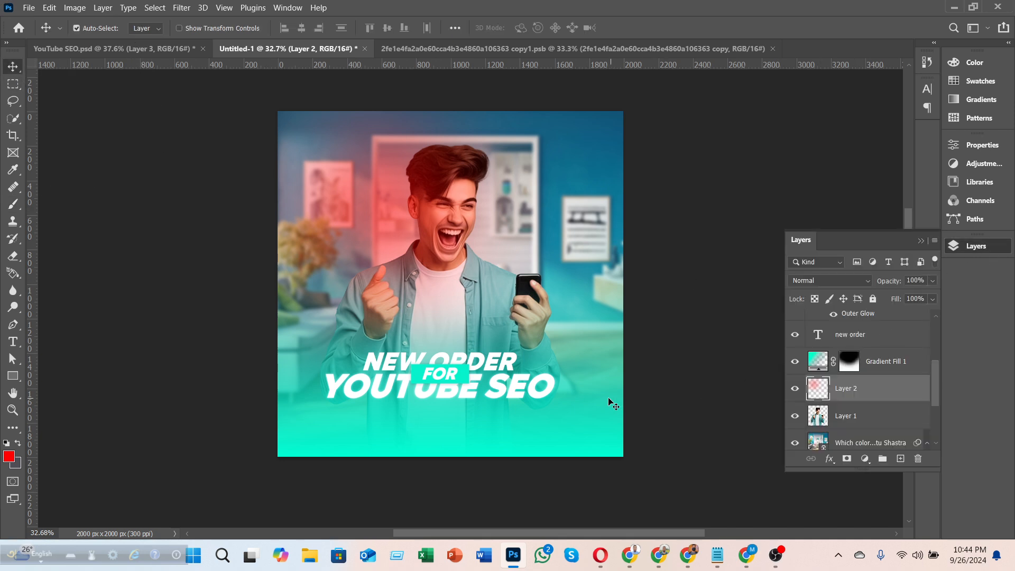
key(ctrl+t)
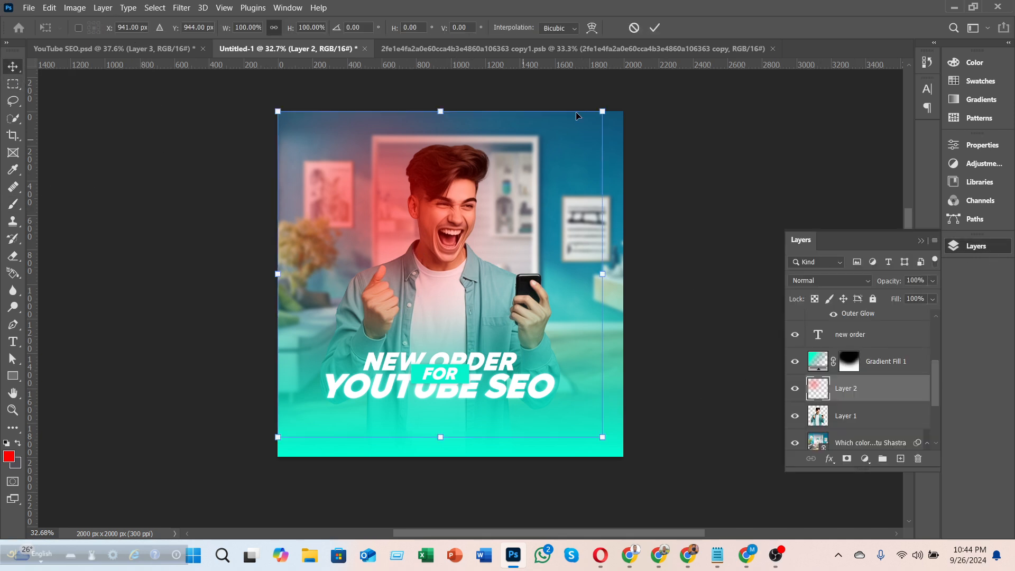
drag(600, 111, 511, 202)
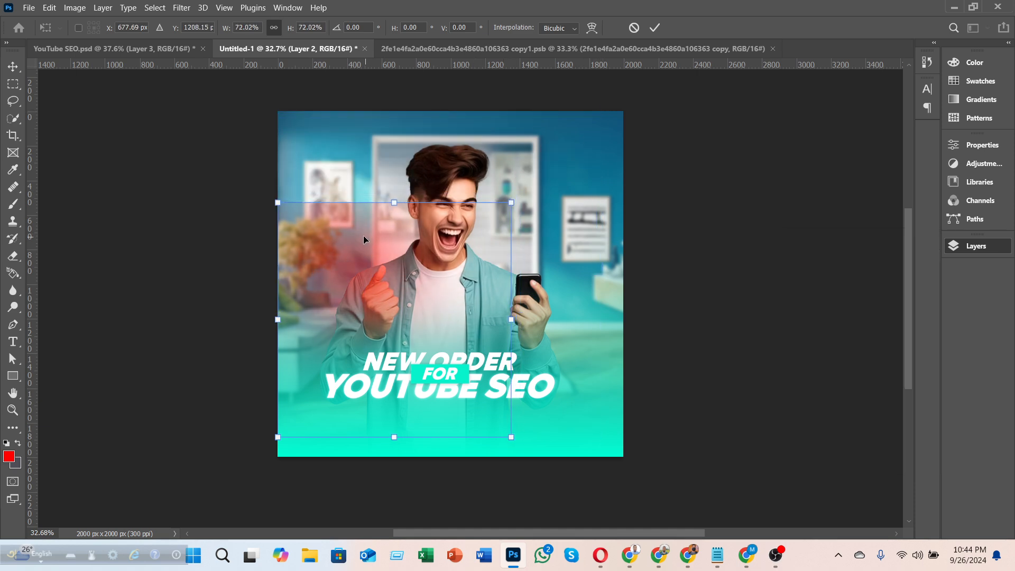
drag(369, 228, 427, 167)
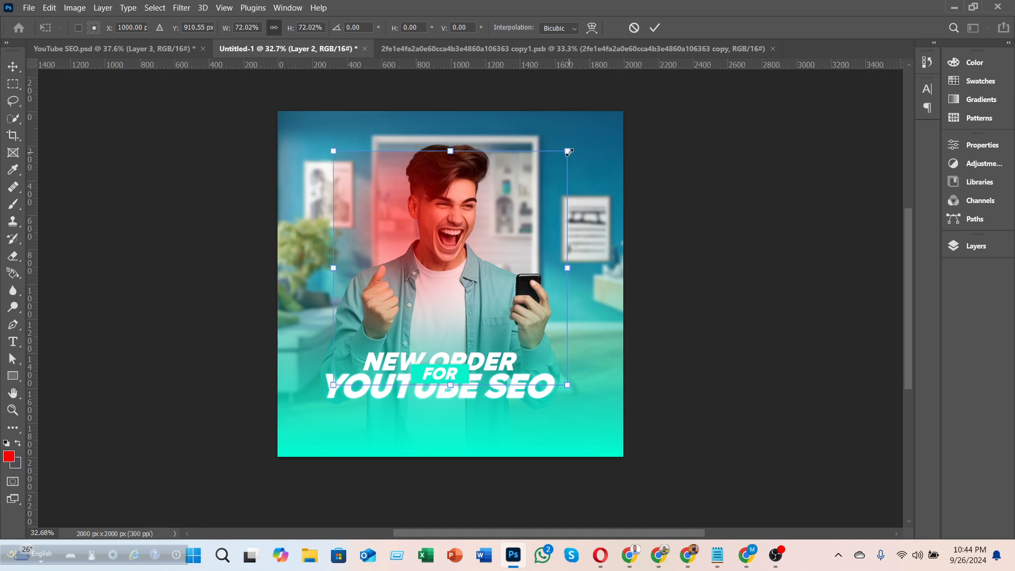
drag(570, 152, 444, 273)
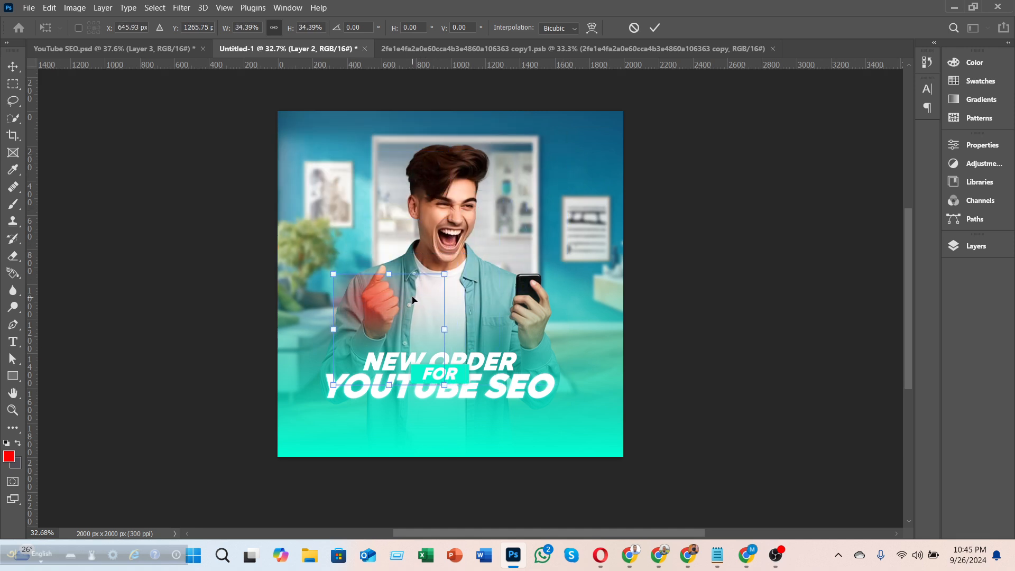
click(654, 28)
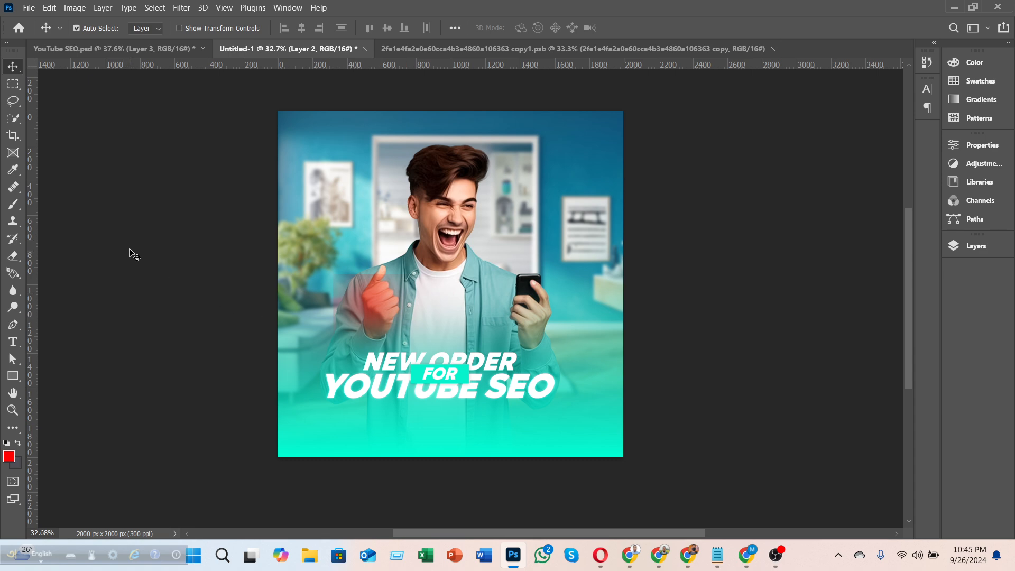
- Undo the accidental layer move and delete the red-painted Layer 2
drag(389, 252, 381, 239)
key(ctrl+z)
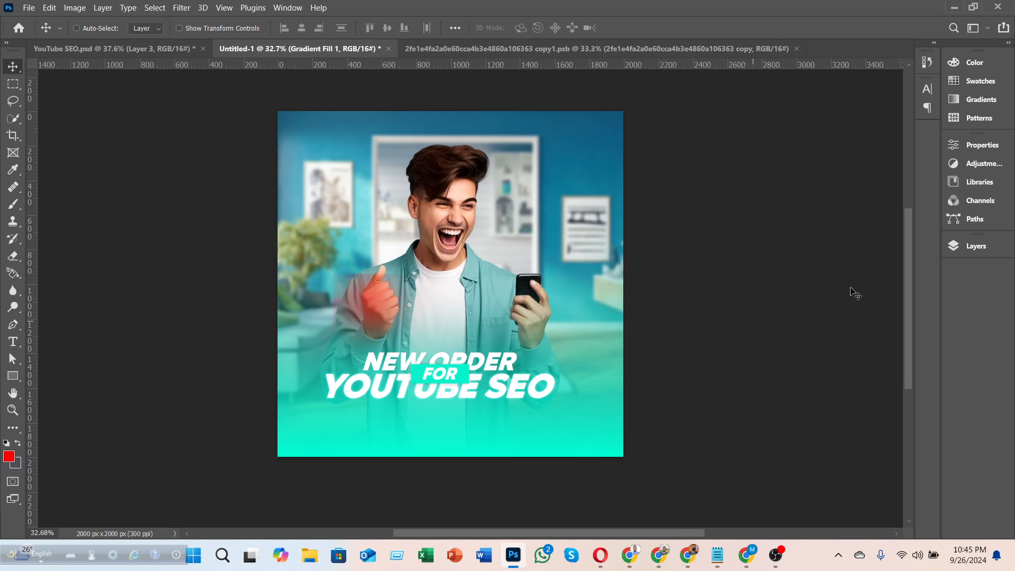
click(975, 246)
click(861, 391)
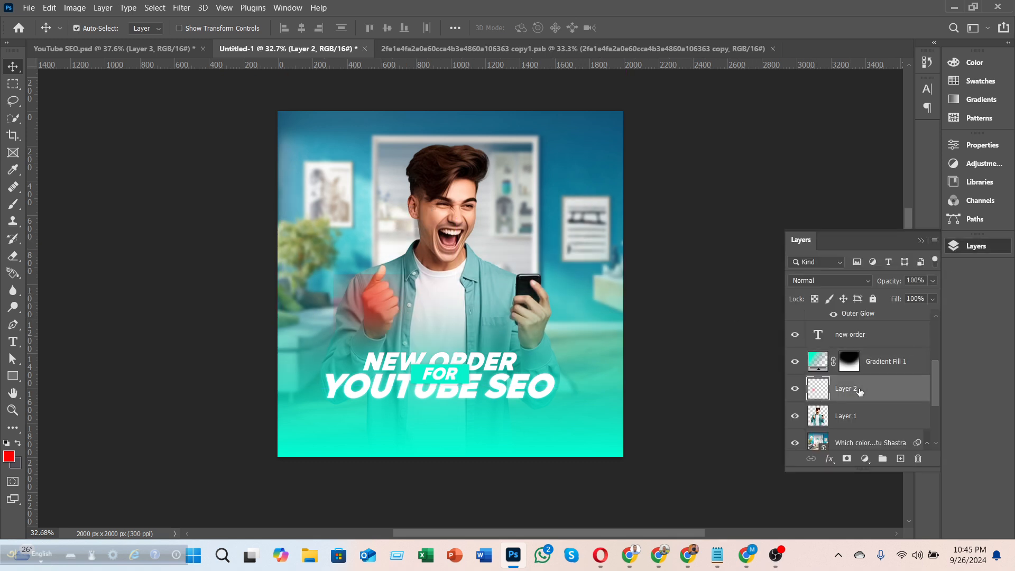
key(Delete)
- Try clipping Layer 3 to the man's layer in YouTube SEO.psd, and undo the clipping mask
click(104, 51)
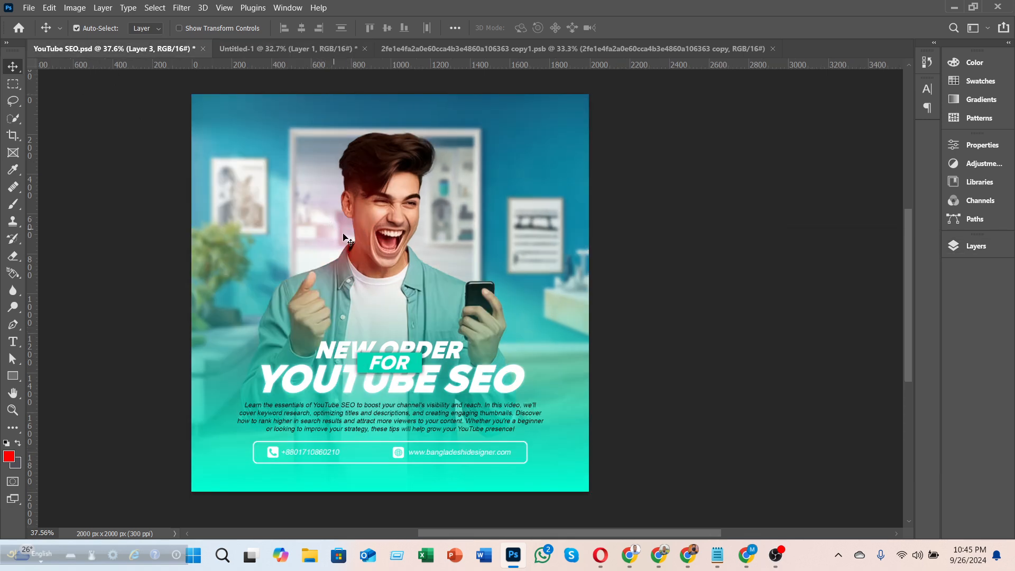
click(969, 252)
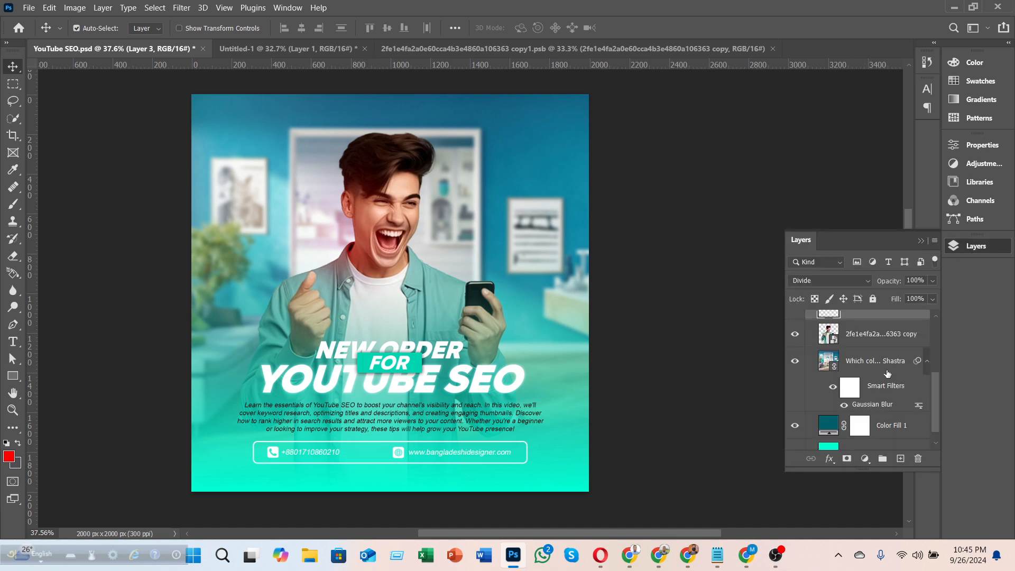
scroll(857, 344, up, 1)
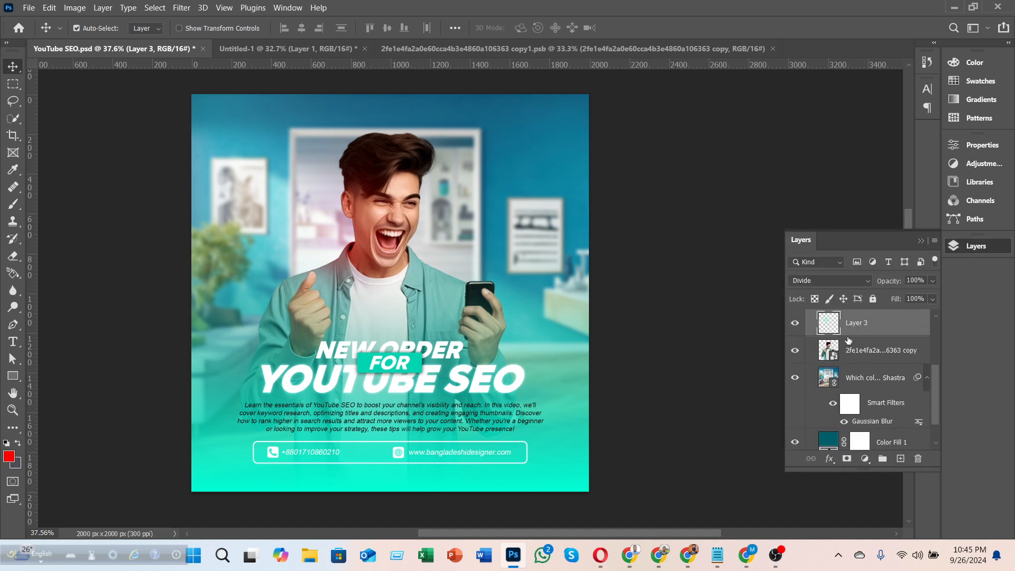
alt+click(859, 334)
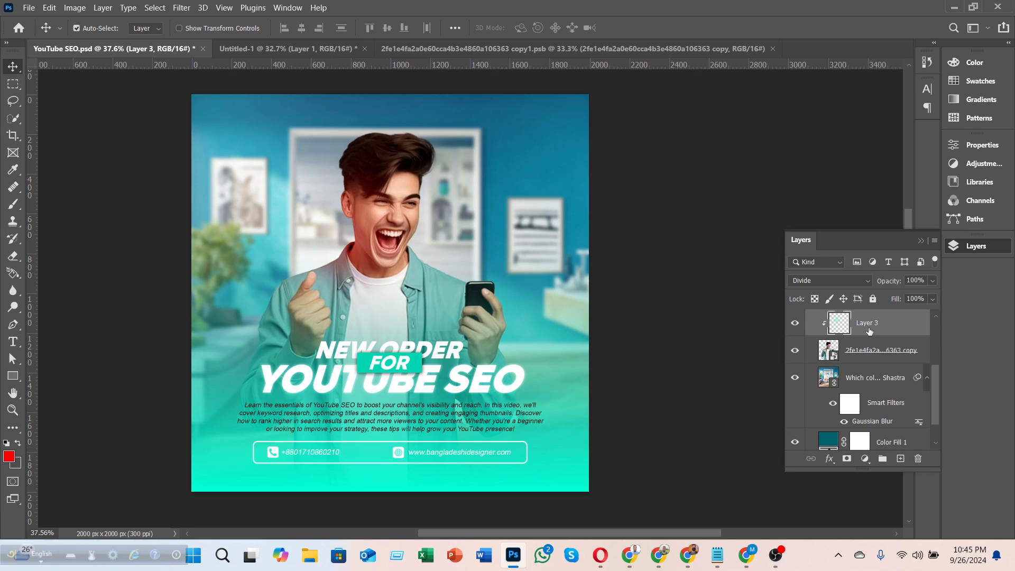
key(ctrl+z)
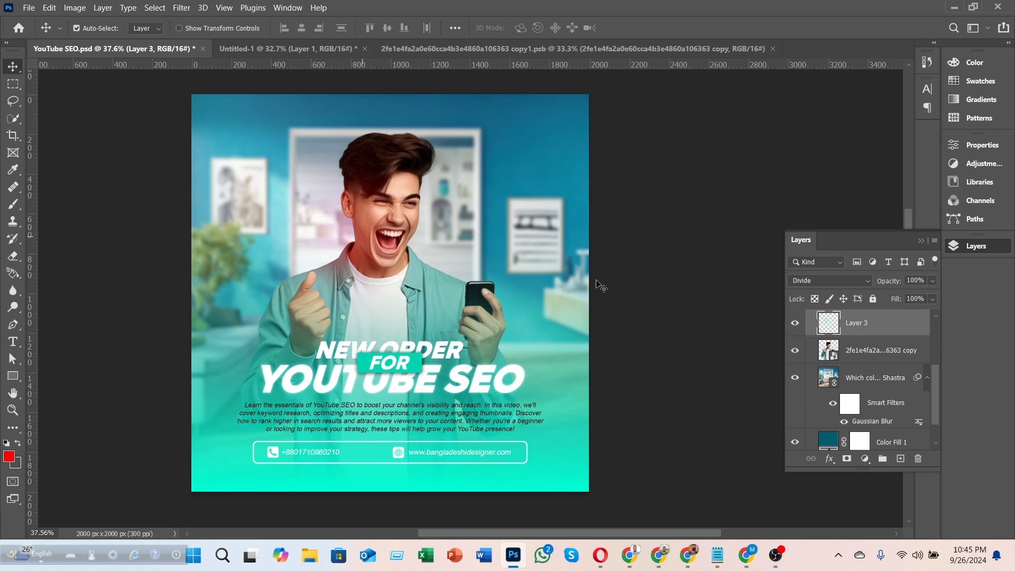
- Return to Untitled-1 and set the foreground color to the bright teal sampled from the bottom of the design
click(299, 46)
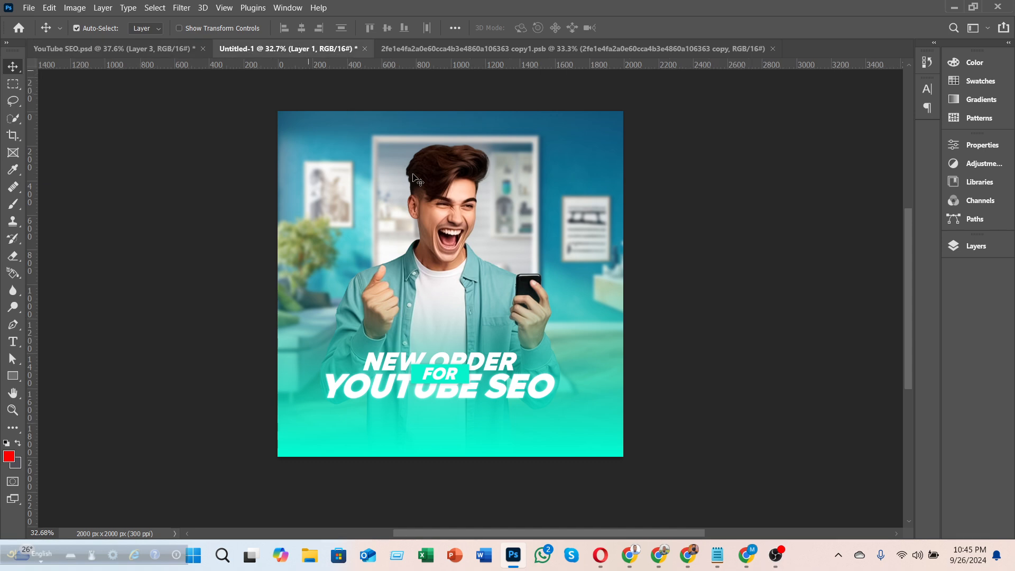
click(9, 456)
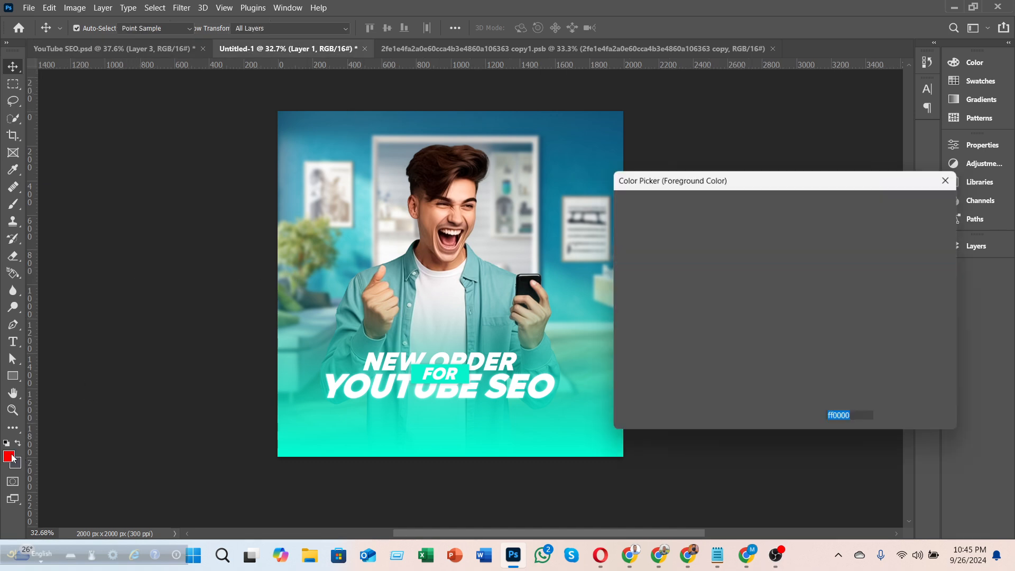
click(431, 448)
click(914, 204)
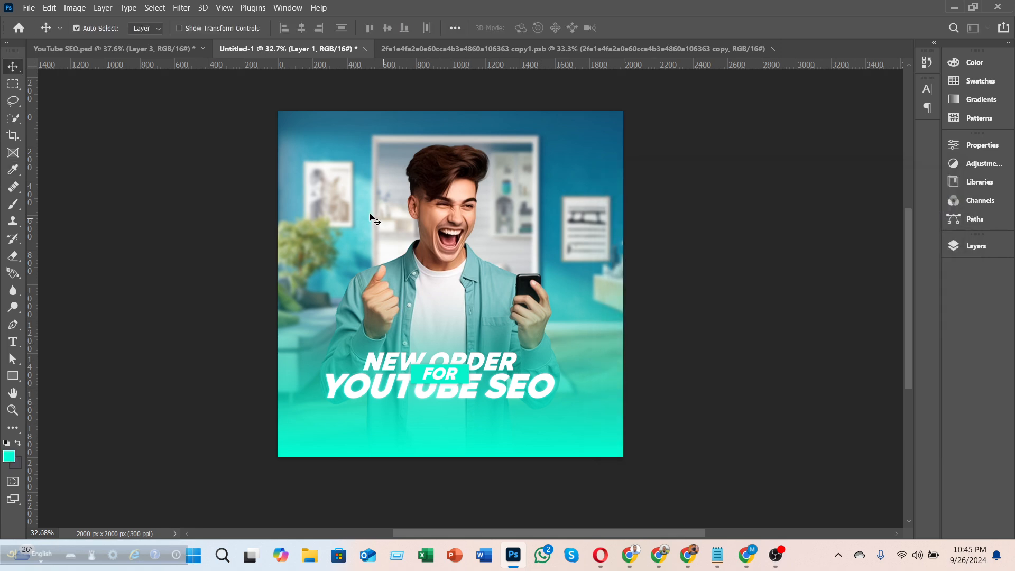
- Shrink the brush to 700 px and paint a teal dab at 56% opacity beside the man's face on Layer 1
click(13, 204)
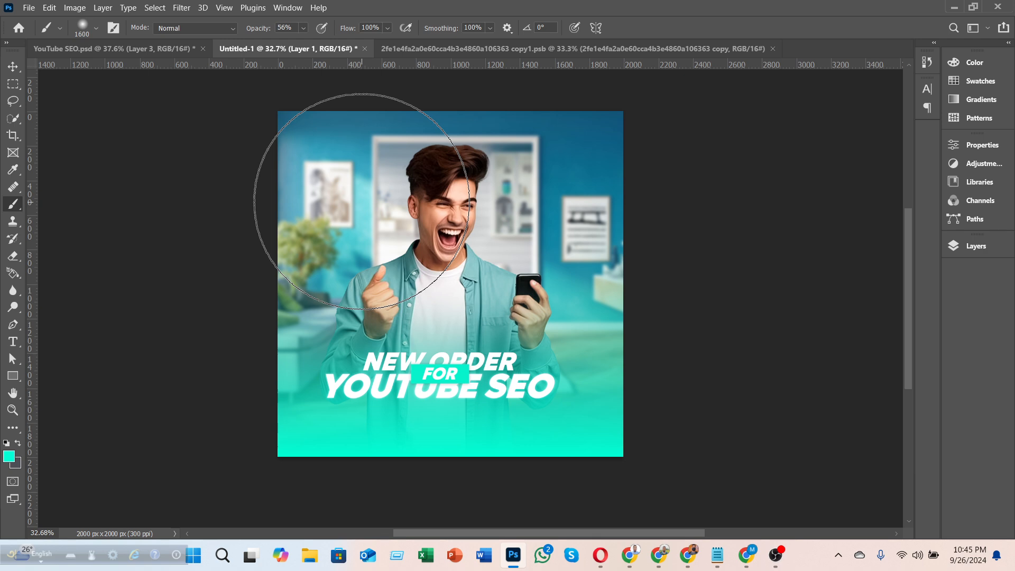
key(bracketleft)
key(bracketleft)
key(bracketleft)
key(bracketleft)
key(bracketleft)
key(bracketleft)
key(bracketleft)
key(bracketleft)
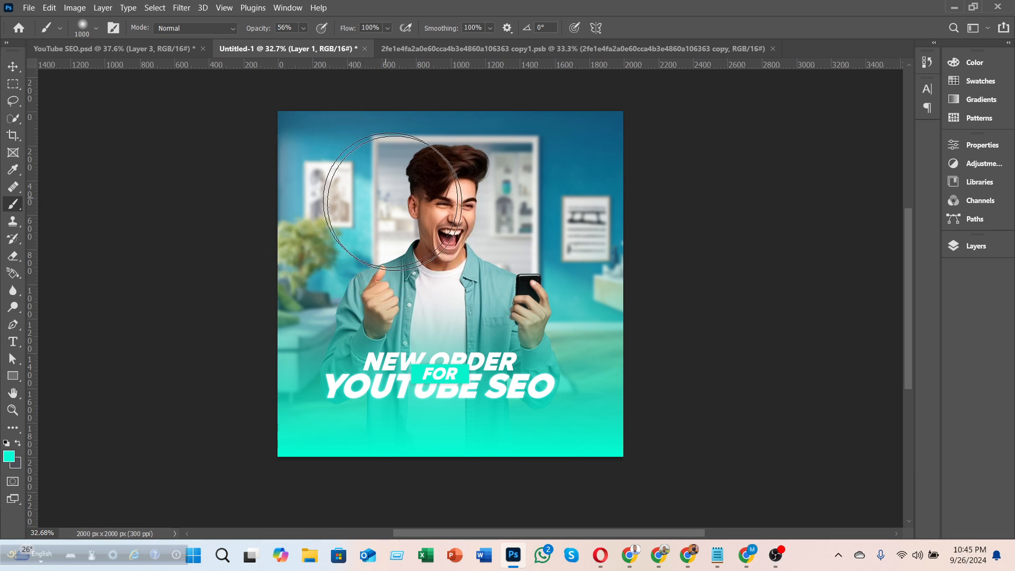
key(bracketleft)
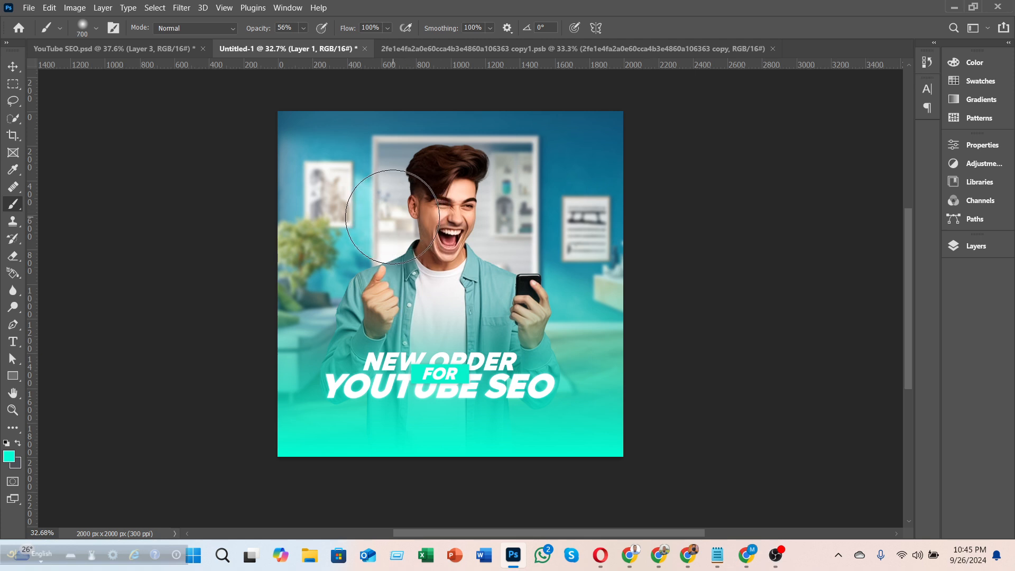
click(392, 217)
key(ctrl+z)
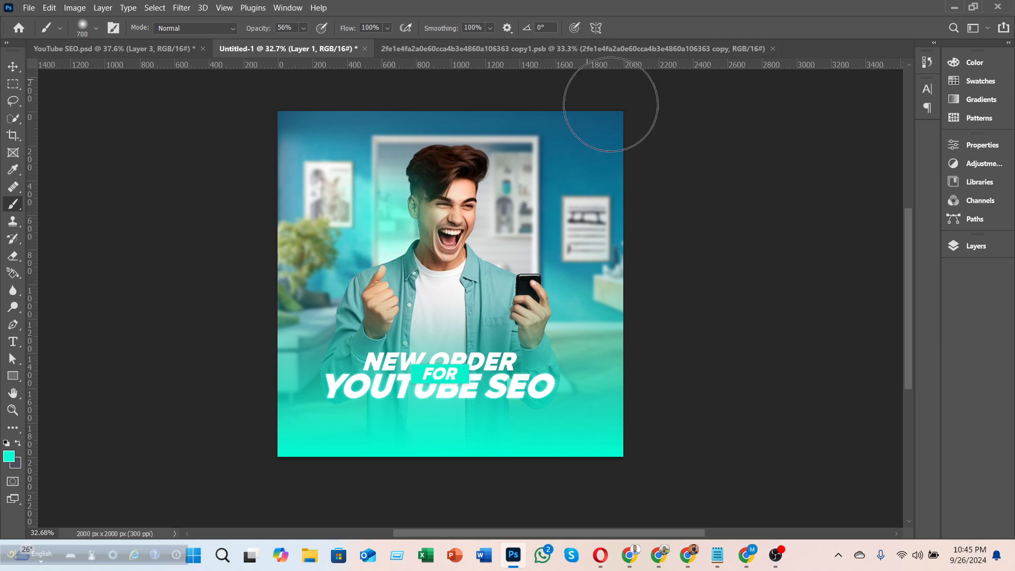
click(962, 246)
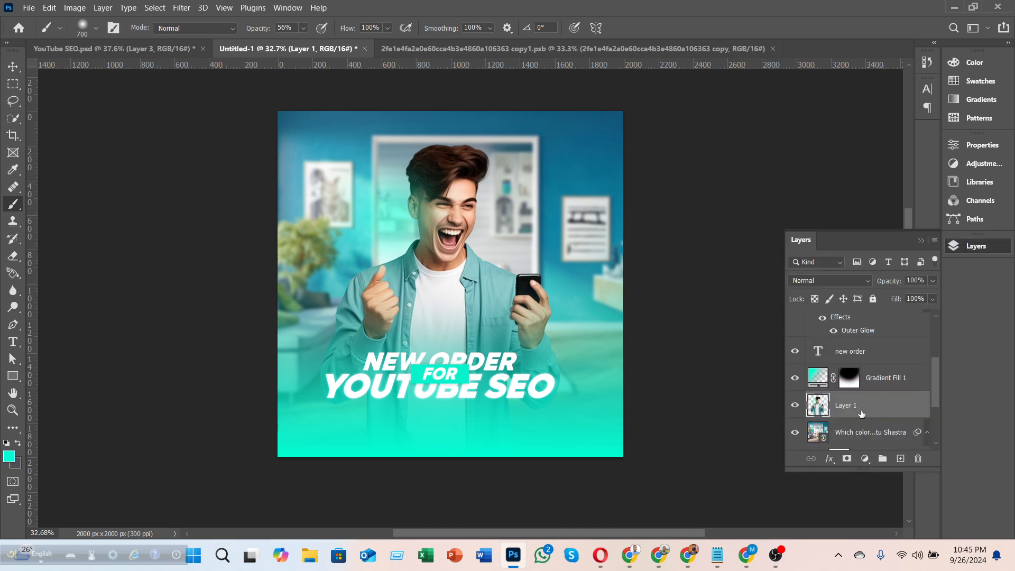
- Undo the dab on Layer 1, add a new layer above it, and paint the teal dab beside the man's face there
key(ctrl+z)
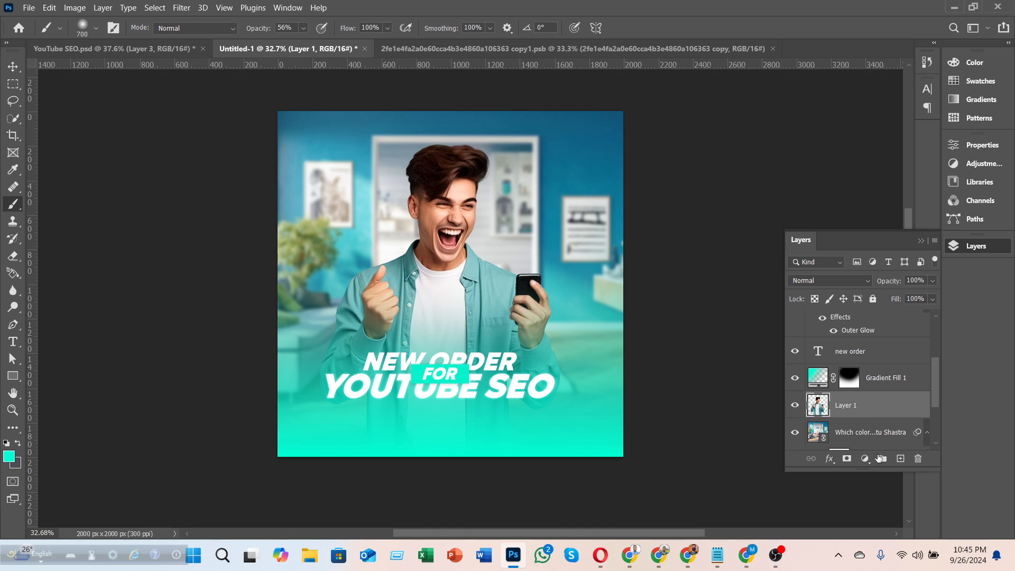
click(900, 459)
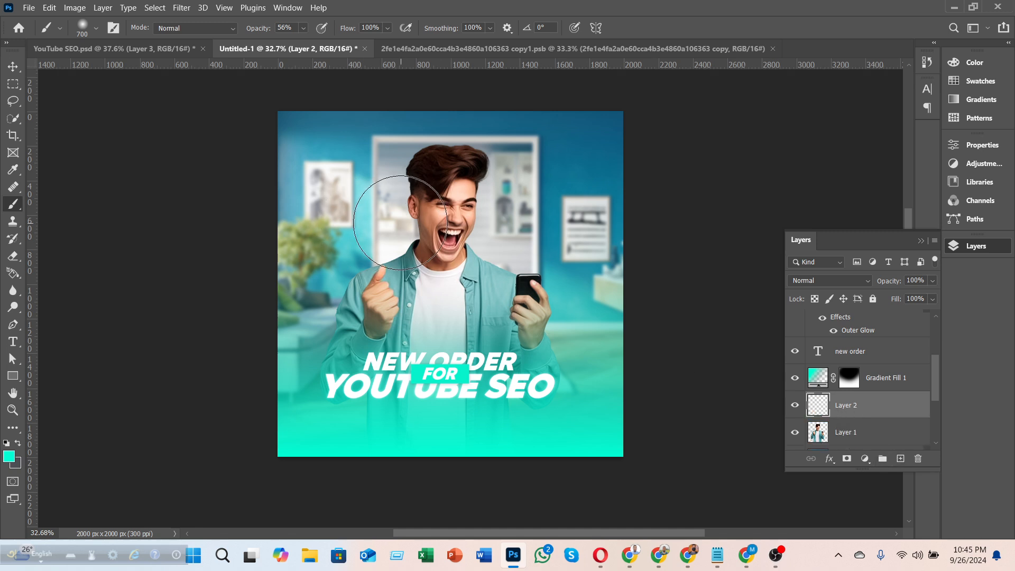
click(405, 216)
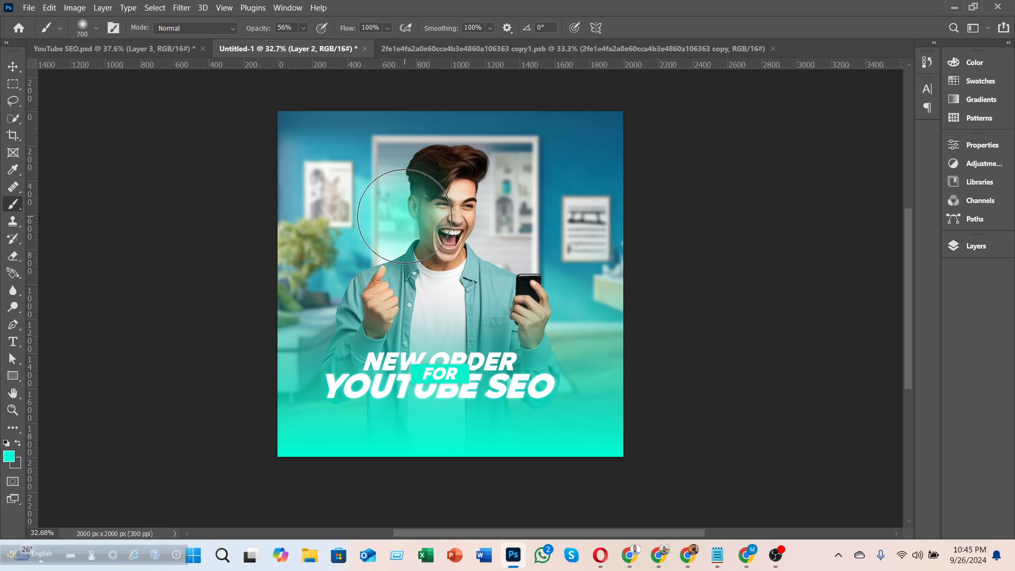
- Set the new Layer 2's blend mode to Divide and nudge the painted glow slightly toward the man's face
click(975, 246)
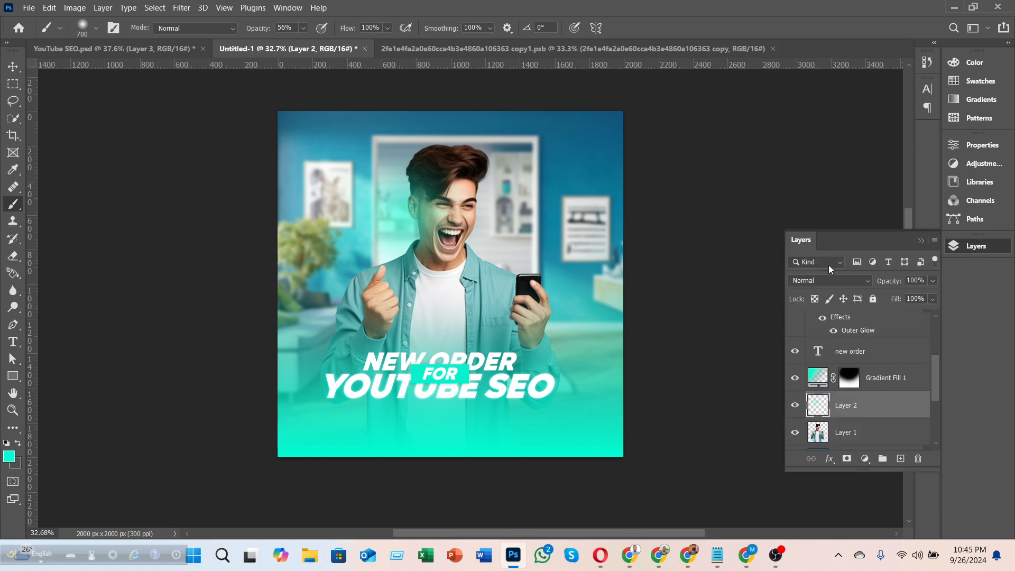
click(824, 279)
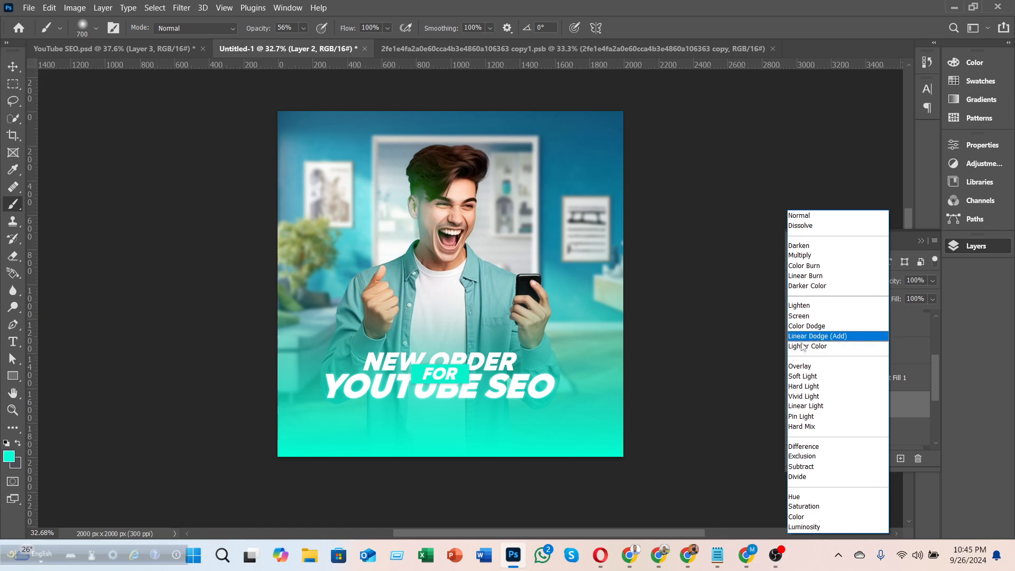
click(802, 477)
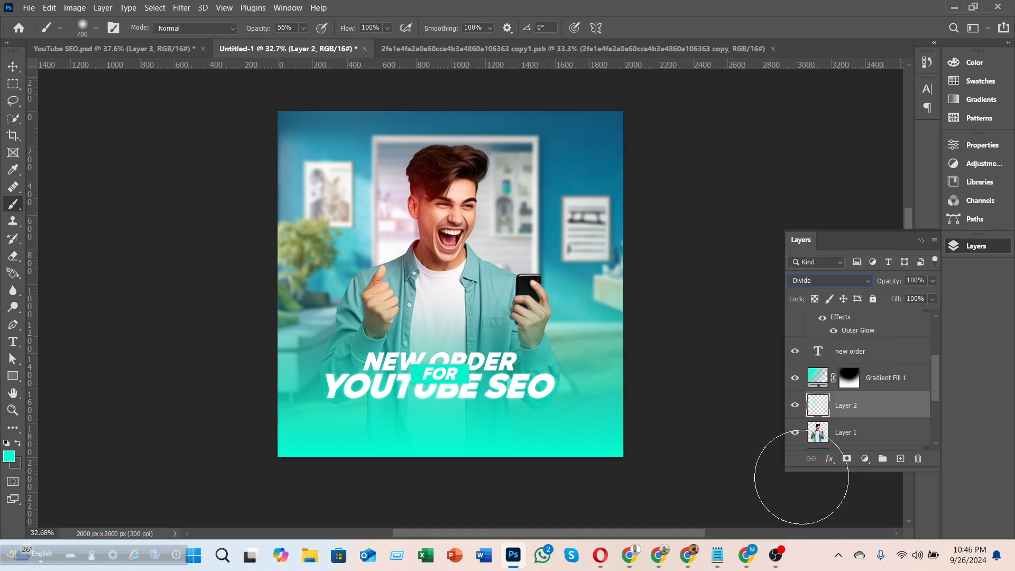
click(13, 67)
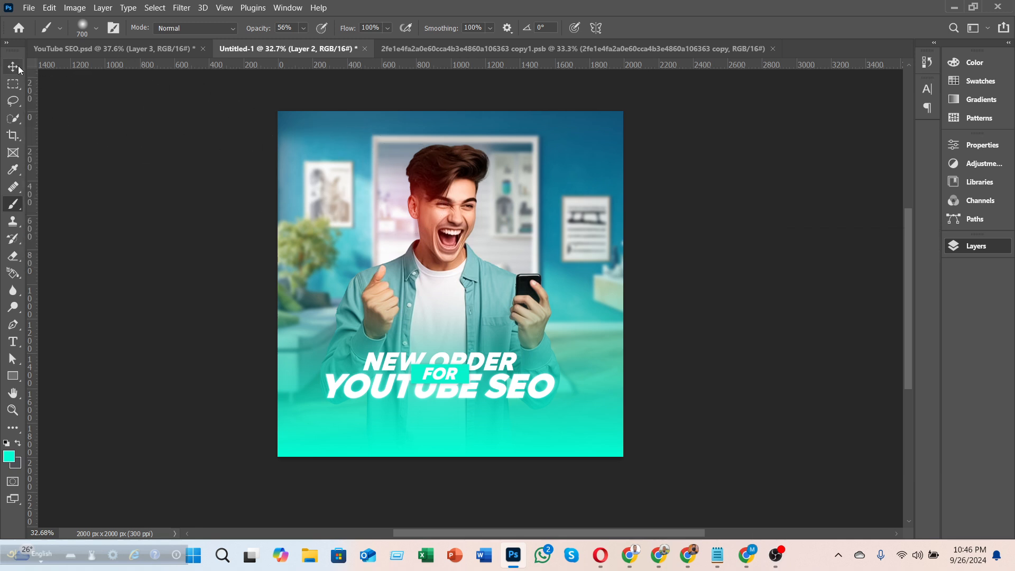
drag(422, 206, 426, 215)
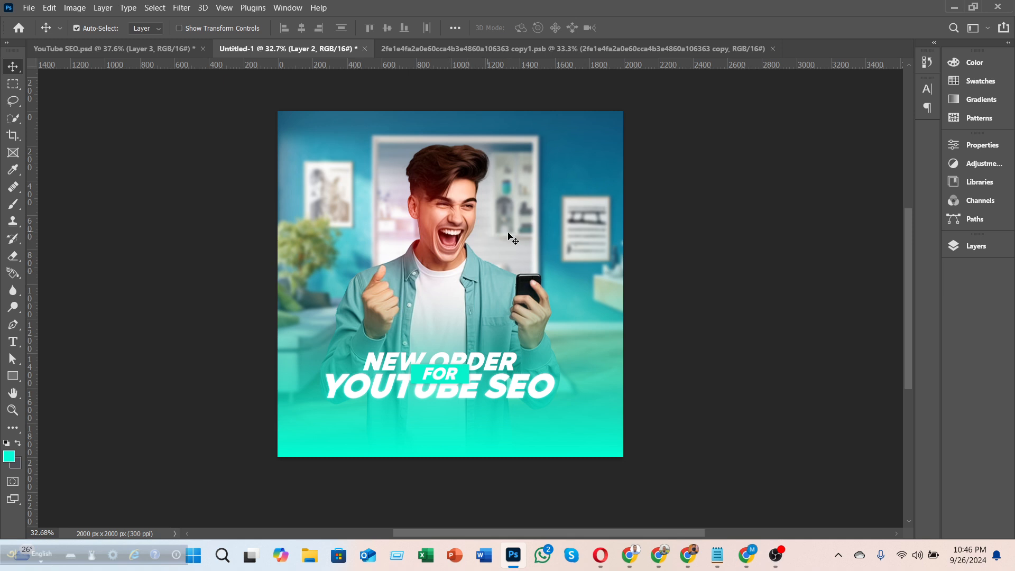
click(956, 247)
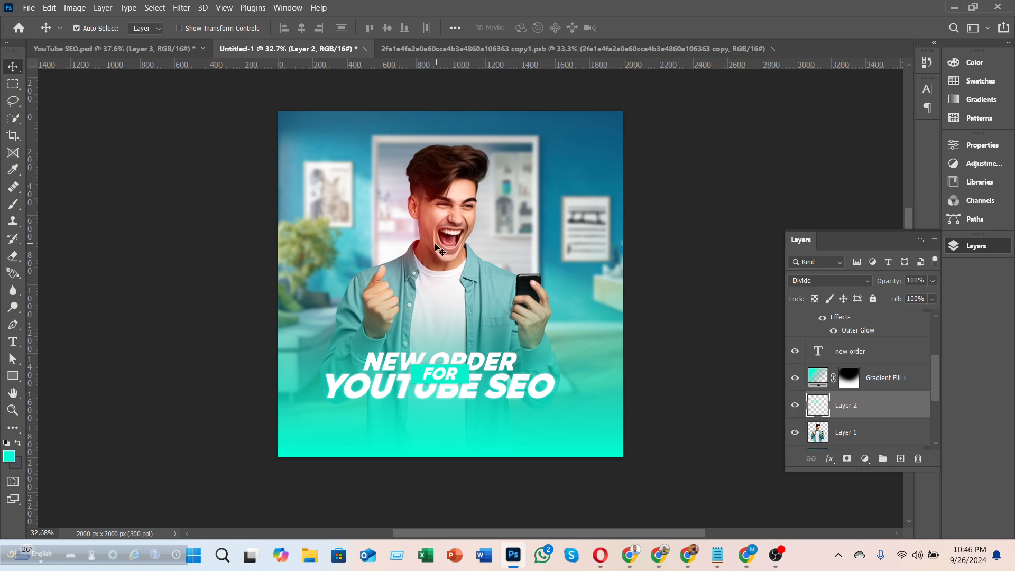
- In YouTube SEO.psd, collapse the background group and stamp all visible layers into a new merged layer above the contact group
click(124, 49)
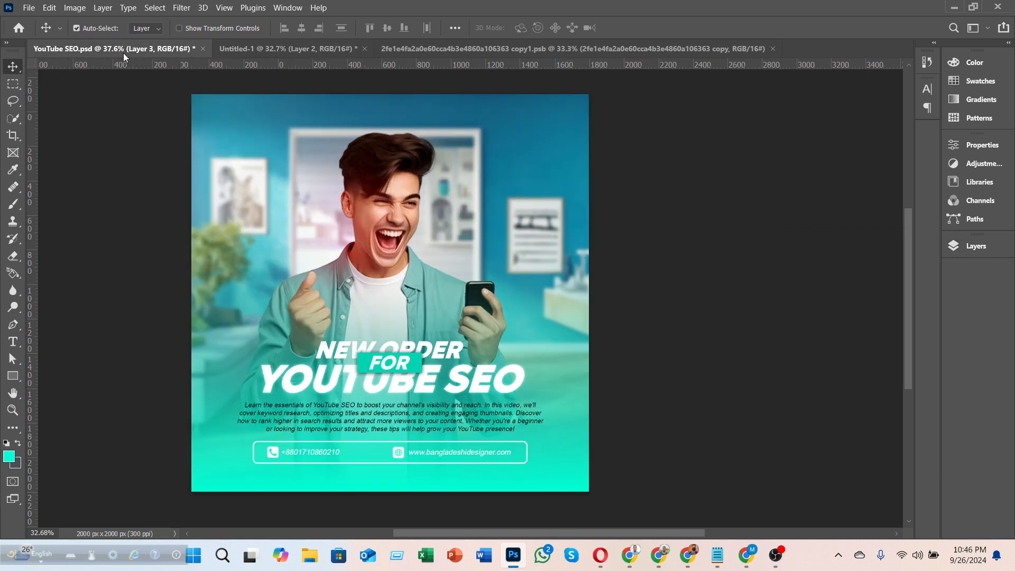
click(964, 244)
scroll(795, 329, up, 5)
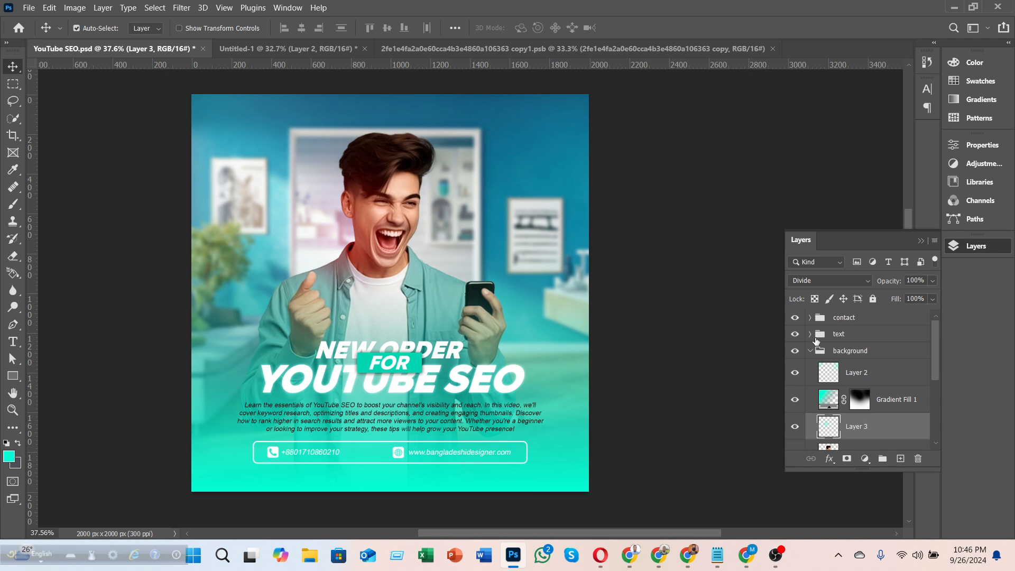
click(810, 353)
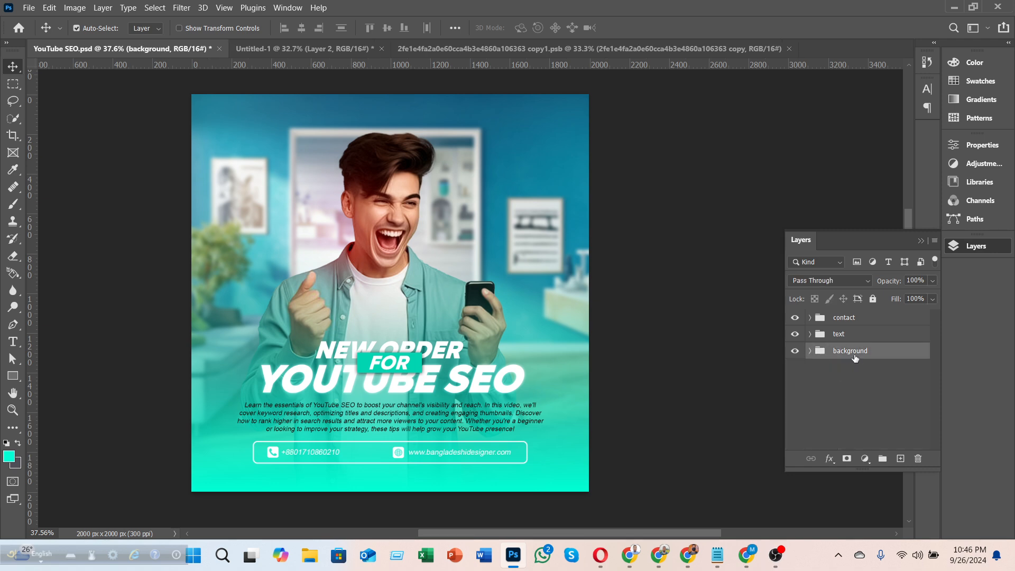
click(843, 318)
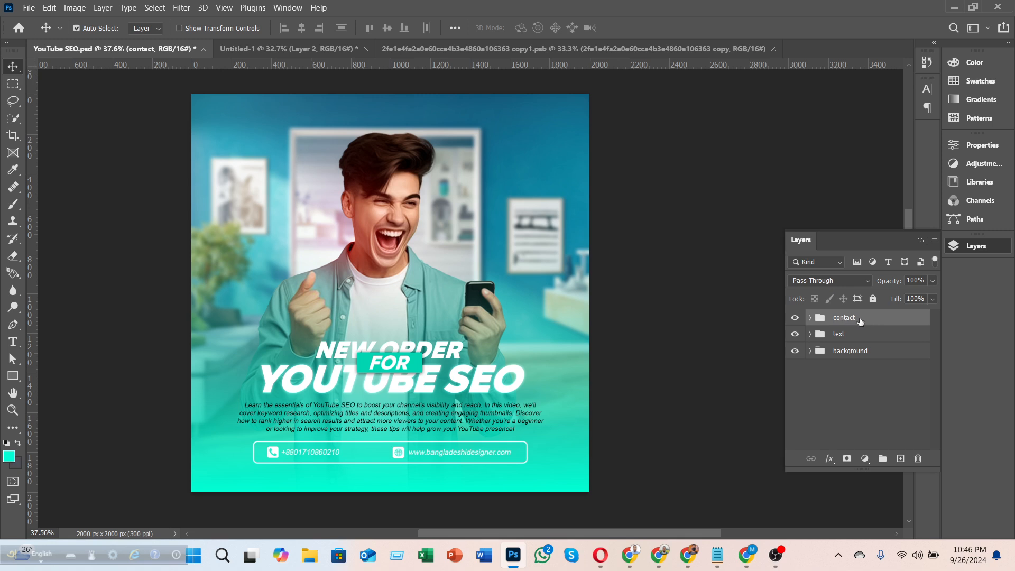
scroll(858, 320, up, 3)
scroll(850, 328, down, 1)
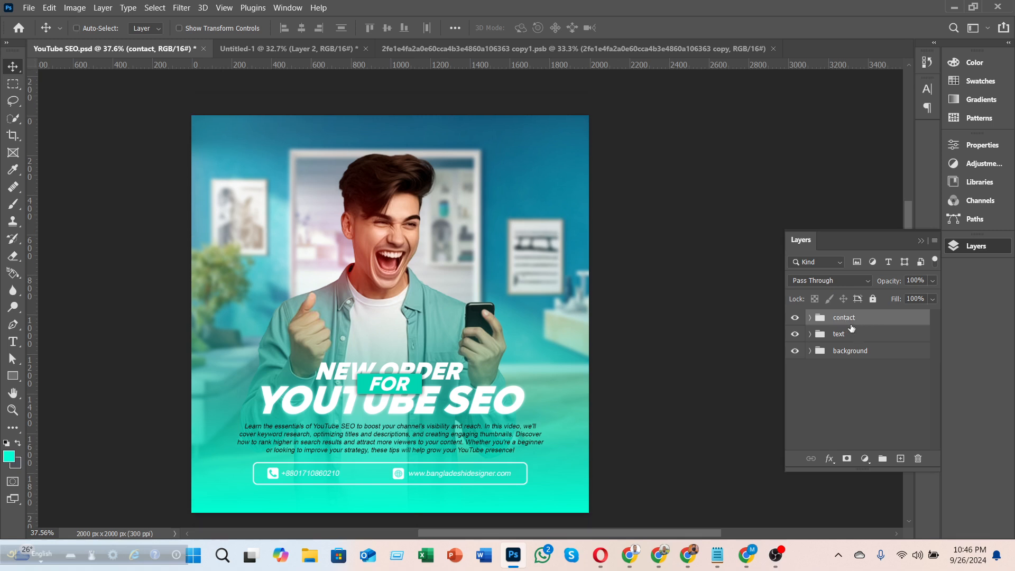
key(ctrl+shift+alt+e)
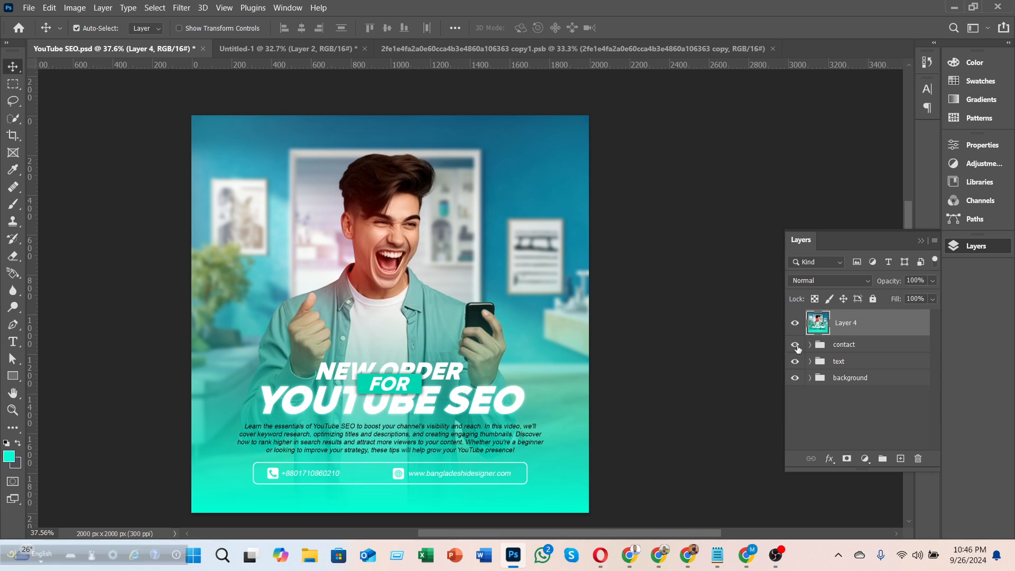
- Compare the merged Layer 4 with the groups hidden by toggling its visibility, and show the three groups again
drag(797, 347, 795, 382)
click(795, 322)
click(794, 323)
click(795, 323)
click(795, 322)
drag(794, 344, 794, 382)
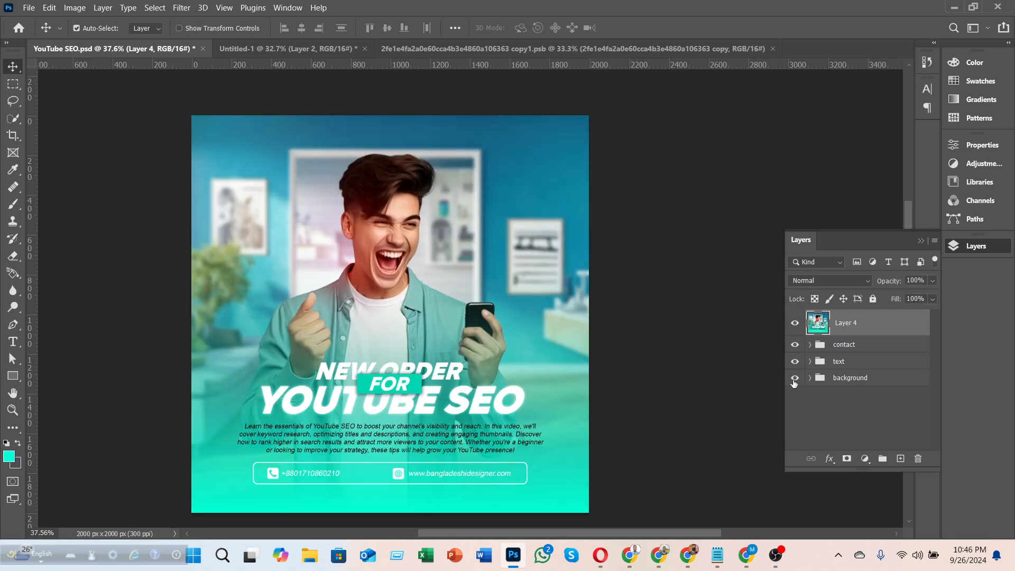
- Convert the merged Layer 4 to a smart object and open its contents for editing
right_click(825, 324)
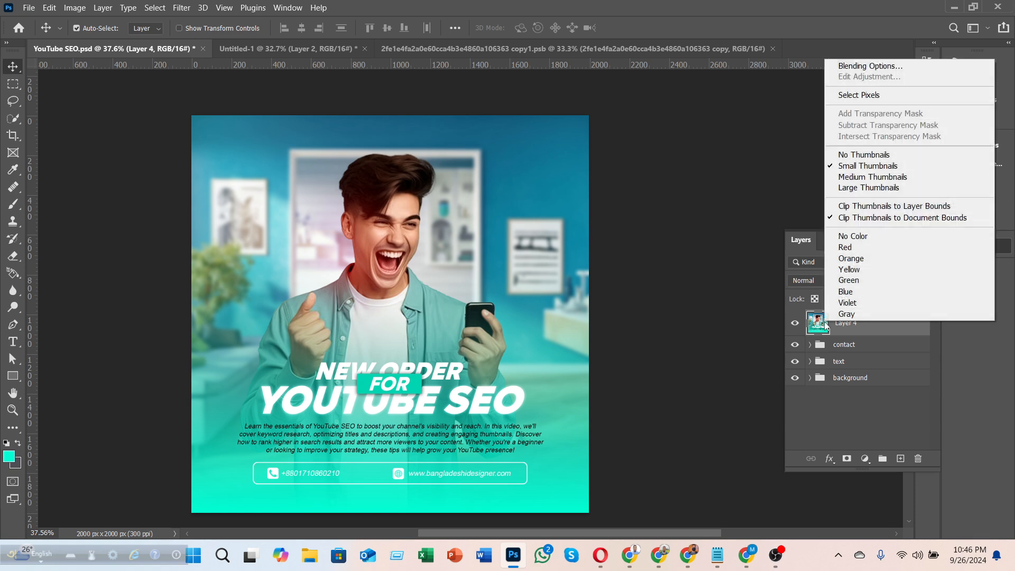
click(743, 287)
right_click(859, 323)
click(761, 169)
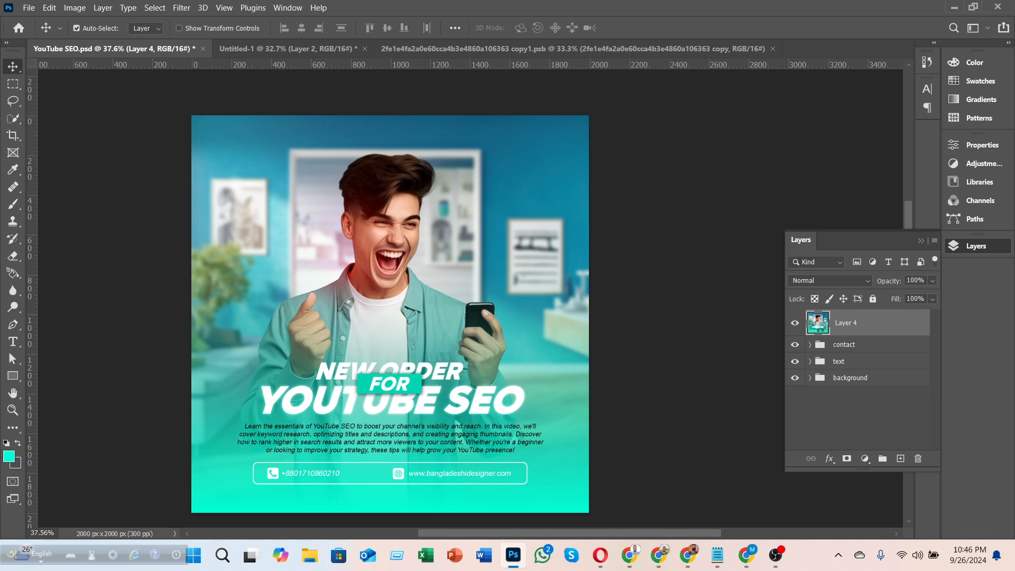
double_click(818, 323)
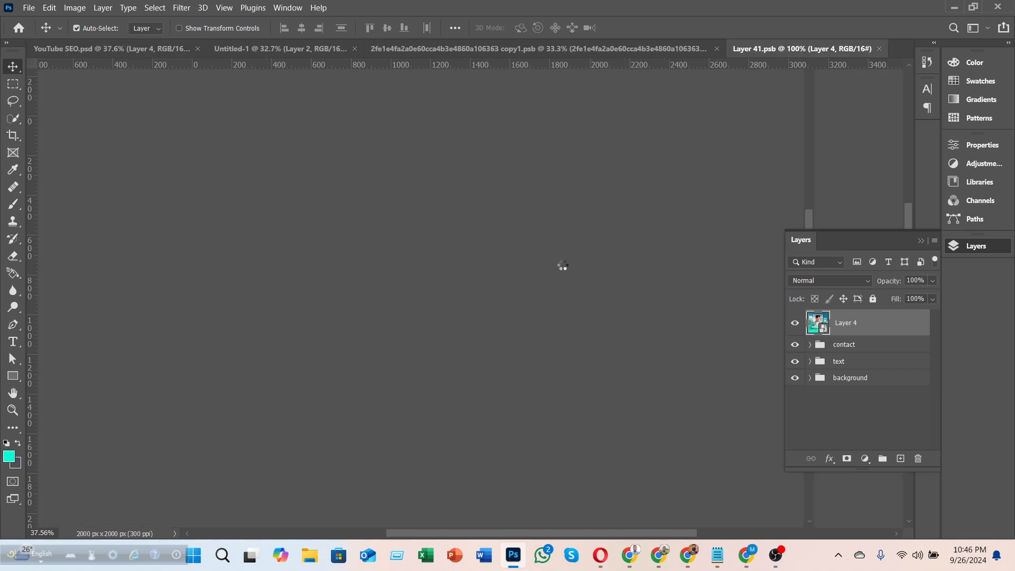
- Open the Camera Raw filter on the merged image and set Temperature +10, Tint -9, Exposure -0.10 and Contrast +12
click(183, 8)
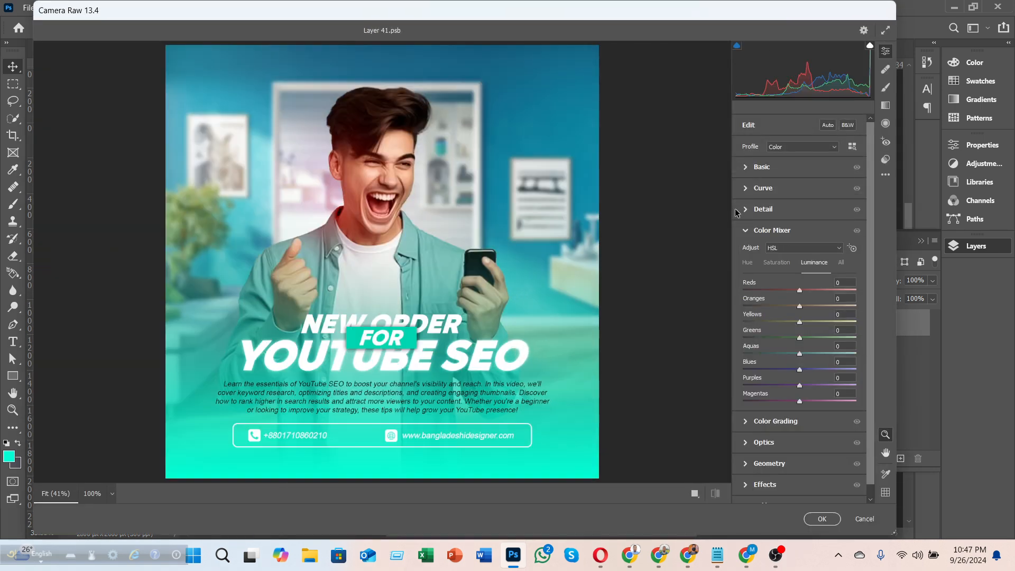
click(791, 168)
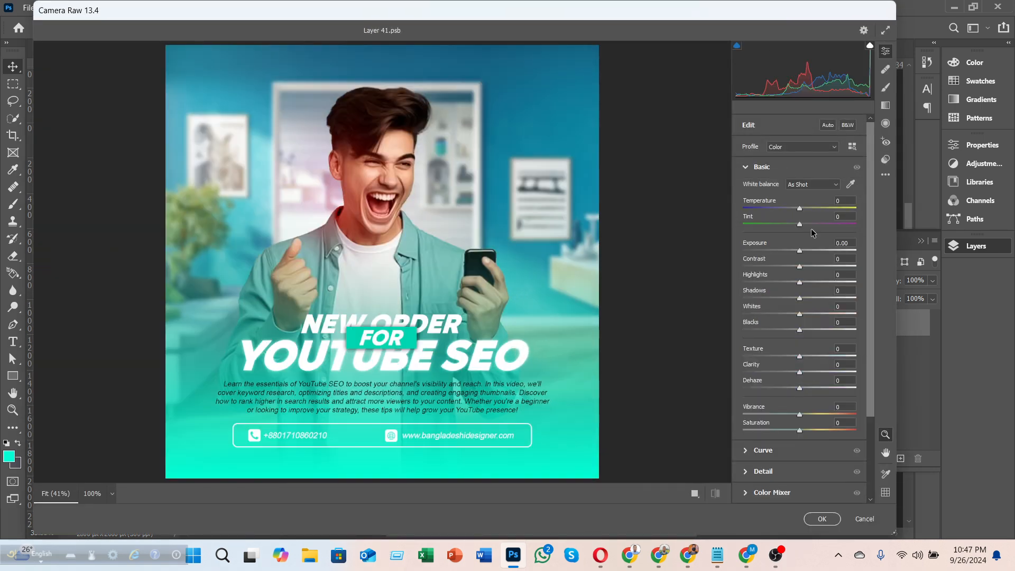
mouse_move(803, 210)
mouse_down()
mouse_move(810, 228)
mouse_move(792, 232)
mouse_move(804, 210)
mouse_up()
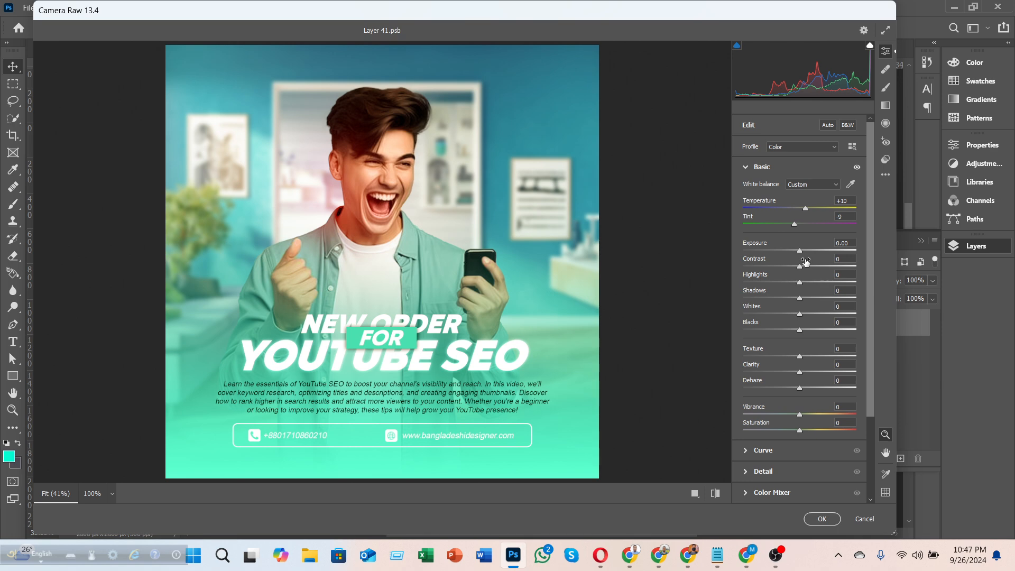
drag(801, 253, 801, 252)
drag(799, 266, 805, 277)
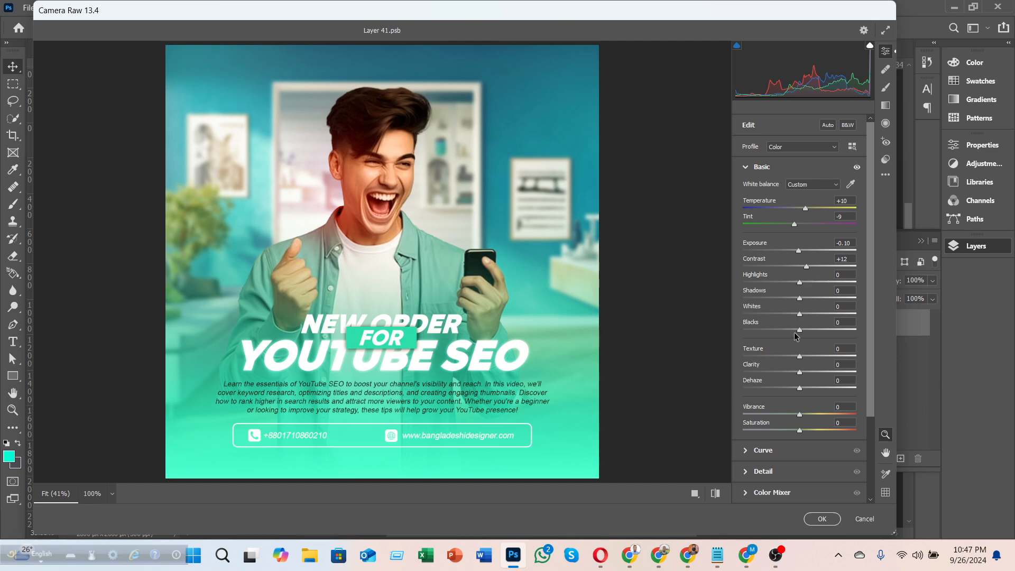
- Set Highlights +11, Shadows -6, Blacks +12, Texture +12, Clarity +4, Dehaze +4, Vibrance +4 and Saturation +8
scroll(788, 308, down, 2)
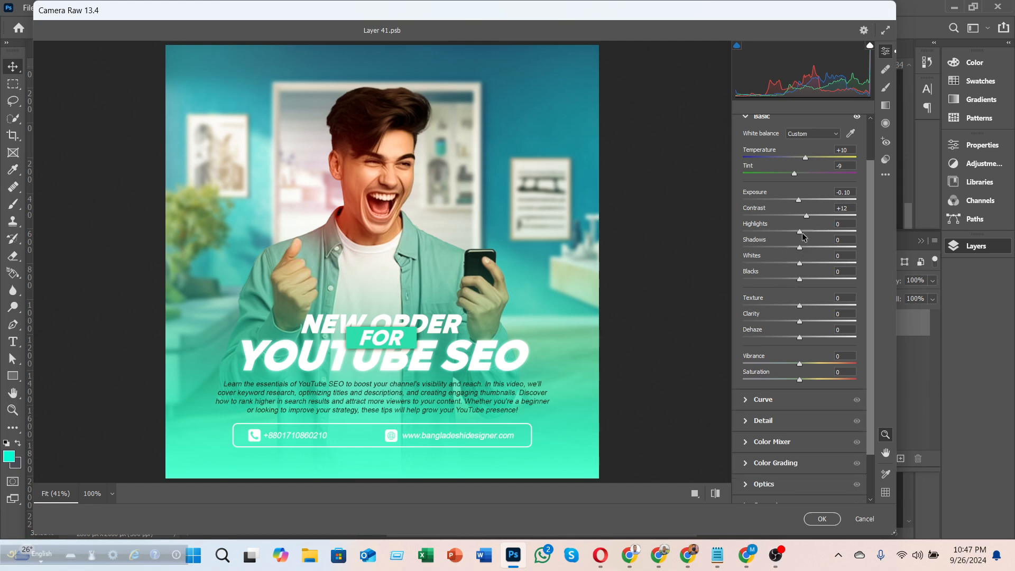
drag(799, 232, 807, 309)
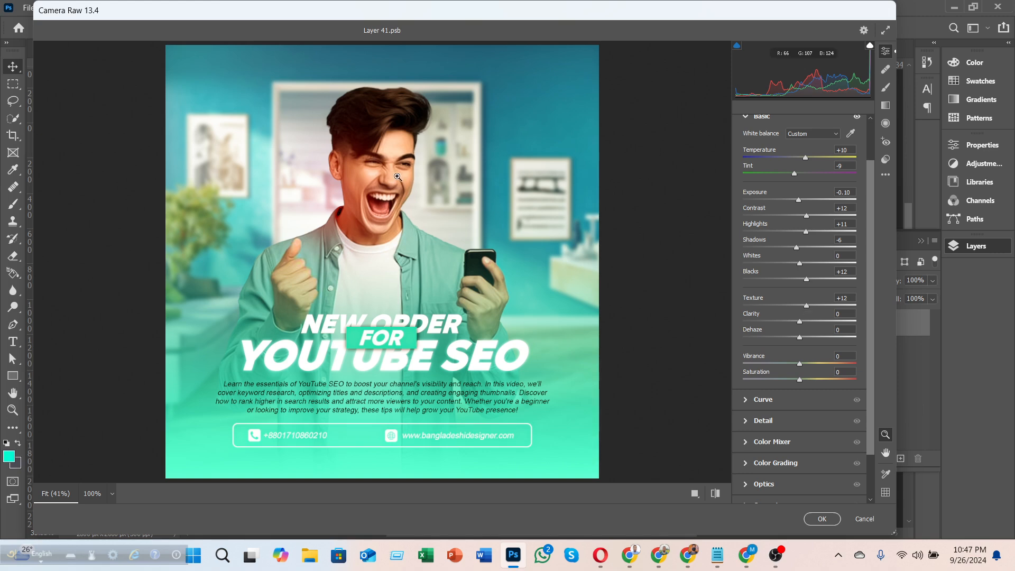
drag(799, 325, 801, 365)
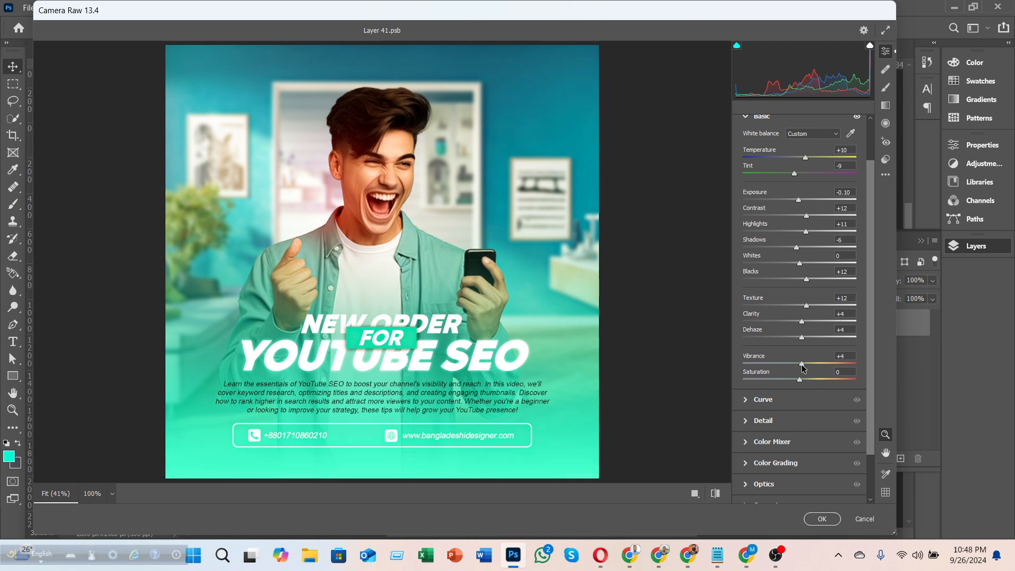
drag(799, 380, 803, 386)
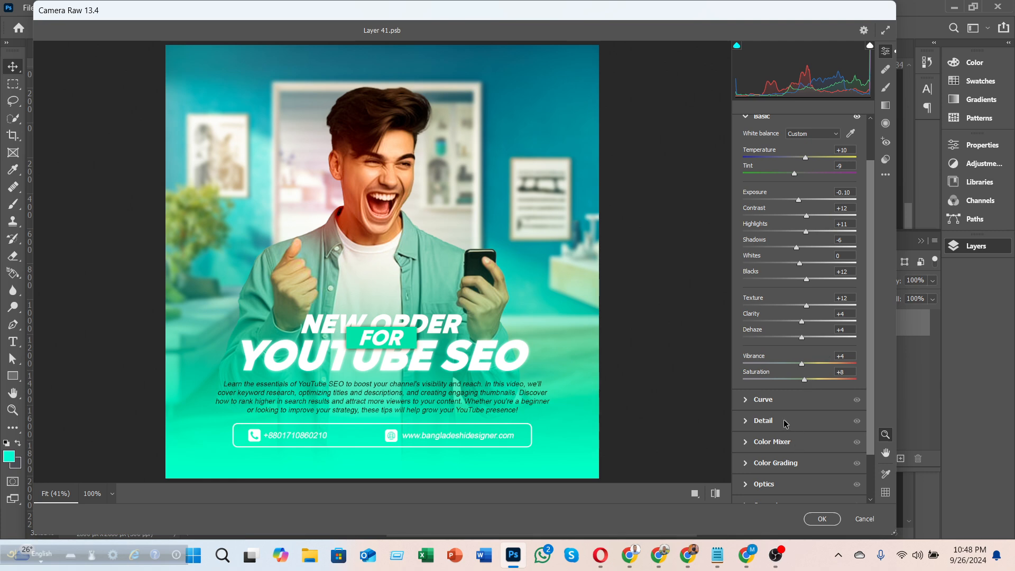
- Slightly raise the color noise reduction, and add a little noise reduction and sharpening in the Detail settings
click(763, 420)
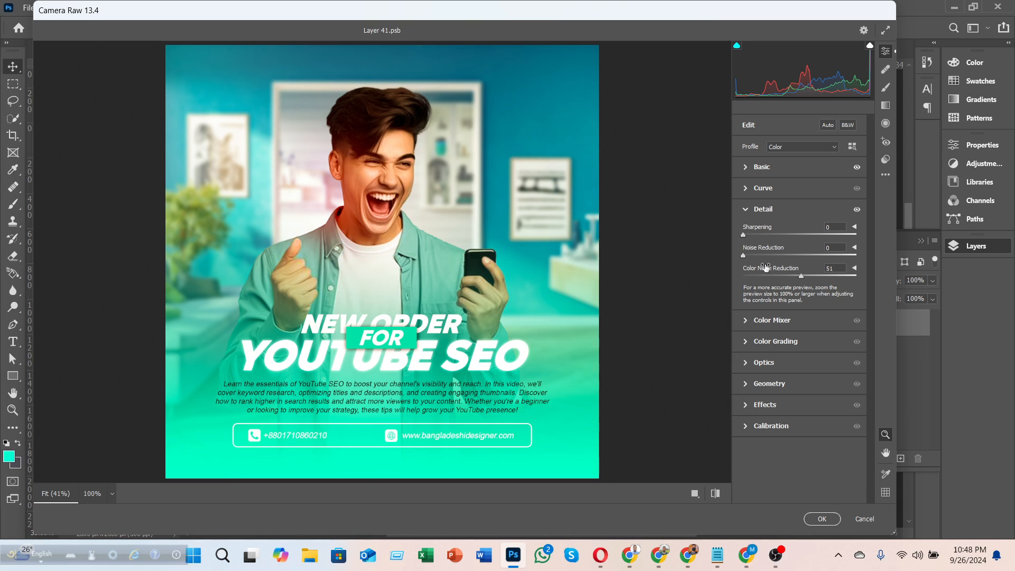
drag(801, 276, 804, 276)
drag(770, 257, 764, 258)
click(754, 235)
- In the Color Mixer, lower the Oranges saturation to -22 and slightly adjust the Reds saturation
click(771, 320)
click(812, 264)
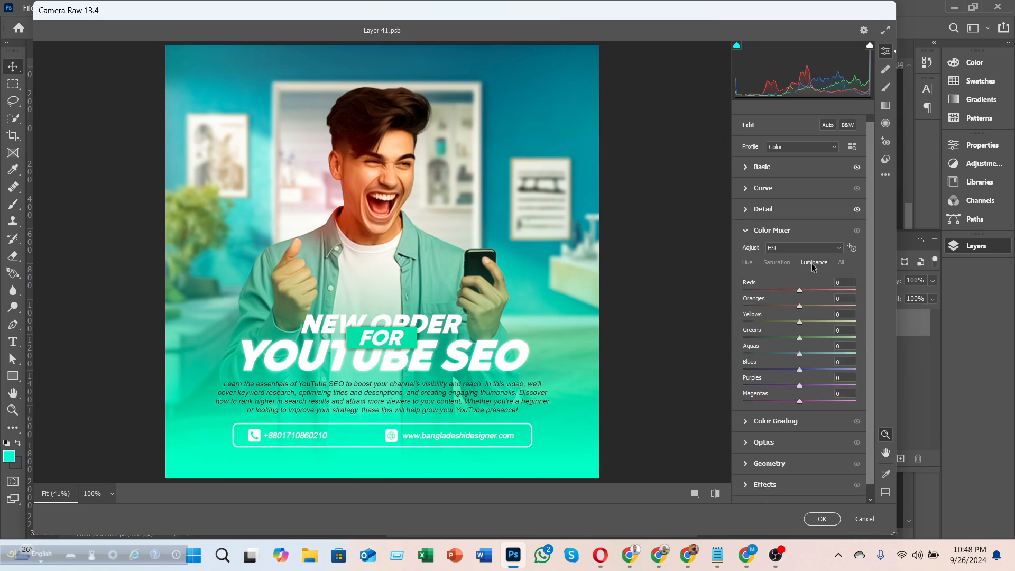
click(782, 264)
drag(799, 306, 787, 332)
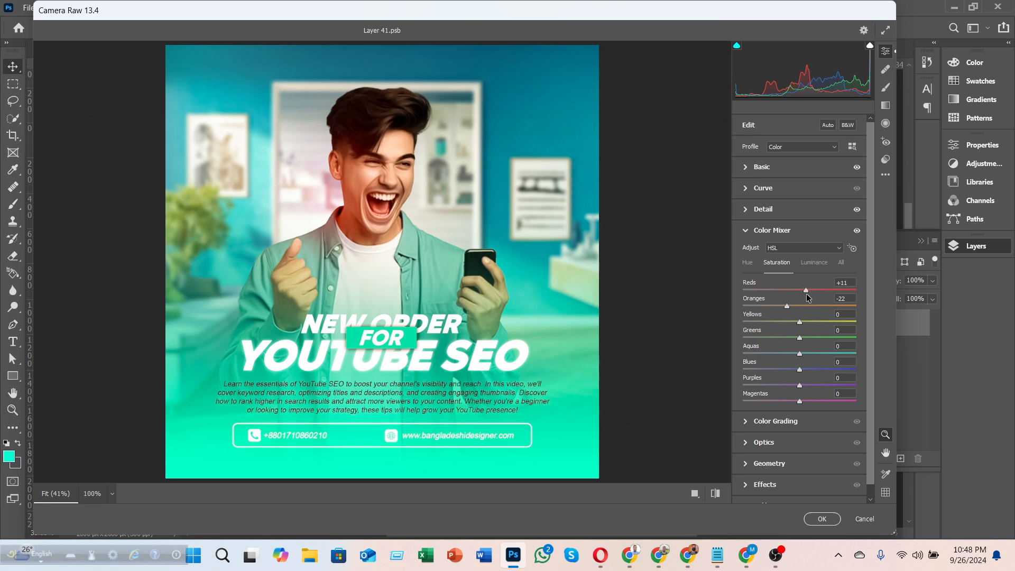
drag(806, 293, 801, 308)
- Fine-tune the Oranges and Reds luminance in the Color Mixer
click(816, 263)
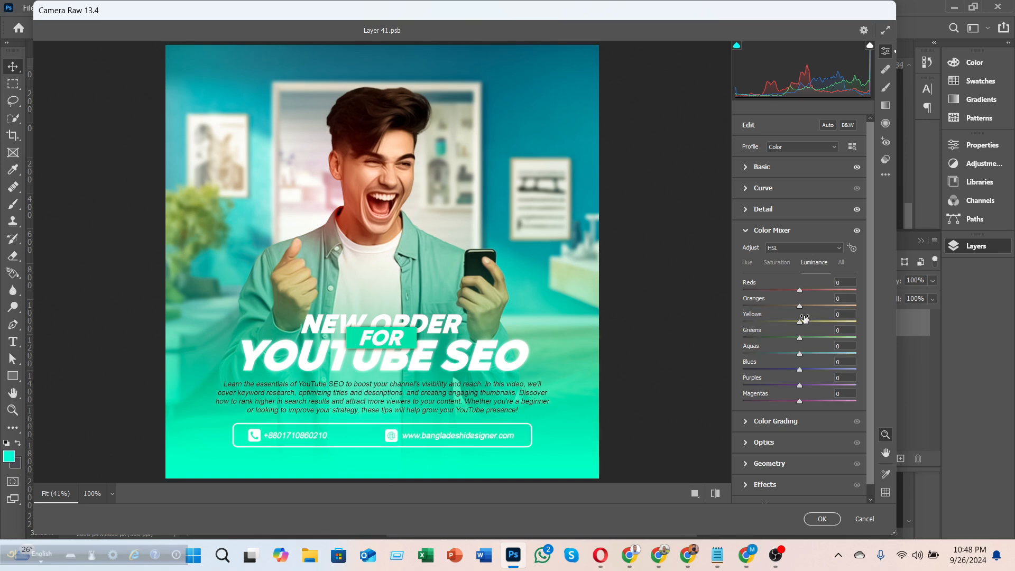
mouse_move(800, 306)
mouse_down()
mouse_move(849, 306)
mouse_move(804, 307)
mouse_move(805, 317)
mouse_up()
mouse_move(800, 295)
mouse_down()
mouse_move(787, 296)
mouse_move(800, 297)
mouse_up()
- In the Optics settings, set Vignette to -7 and Distortion to -4
click(778, 444)
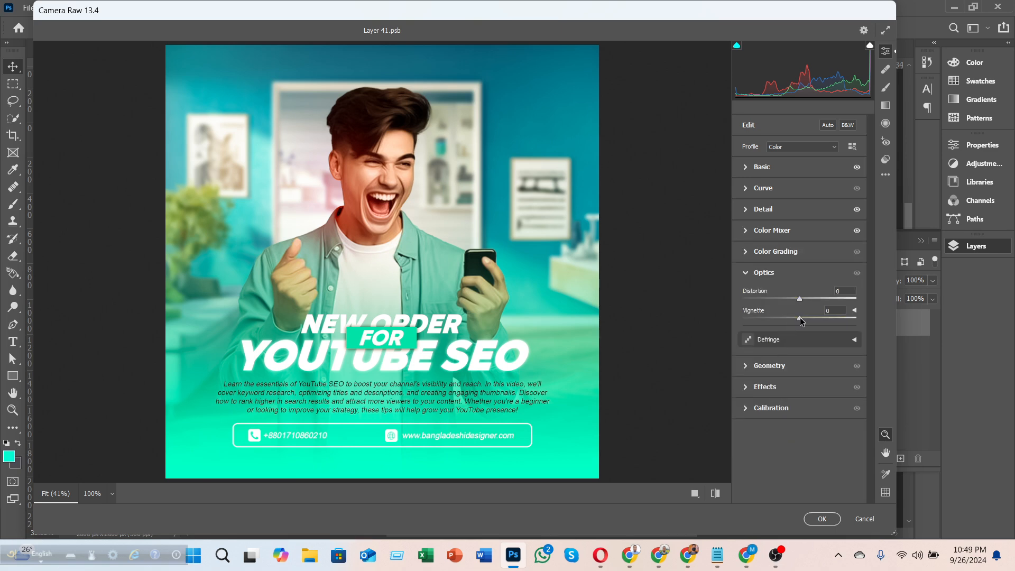
drag(800, 320, 835, 303)
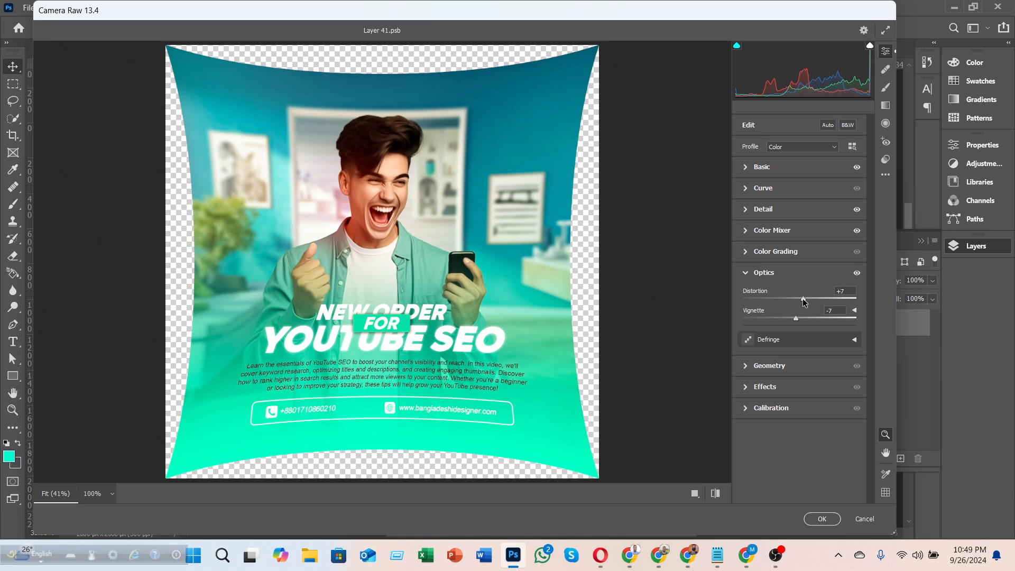
drag(802, 298, 792, 302)
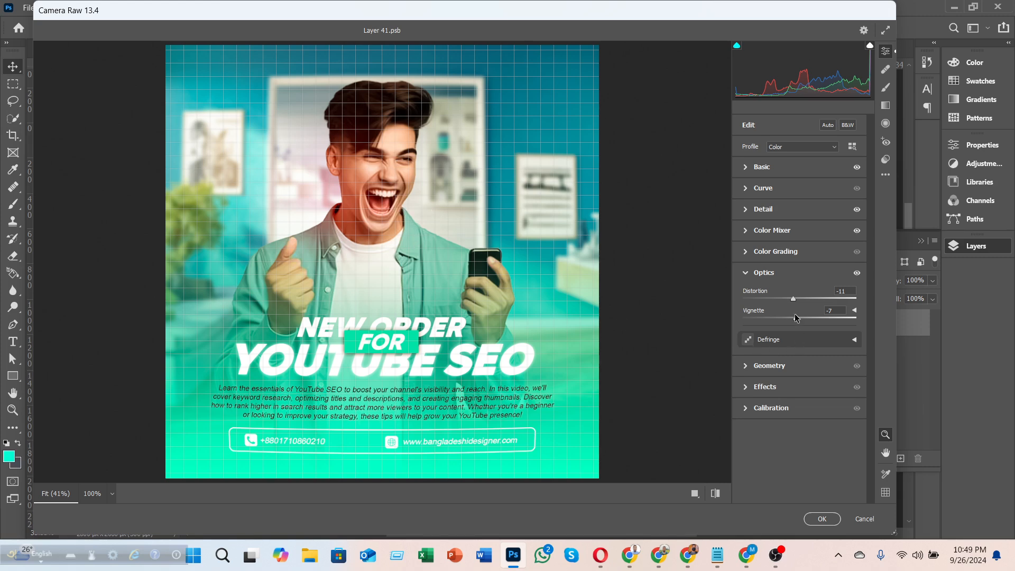
drag(792, 300, 798, 299)
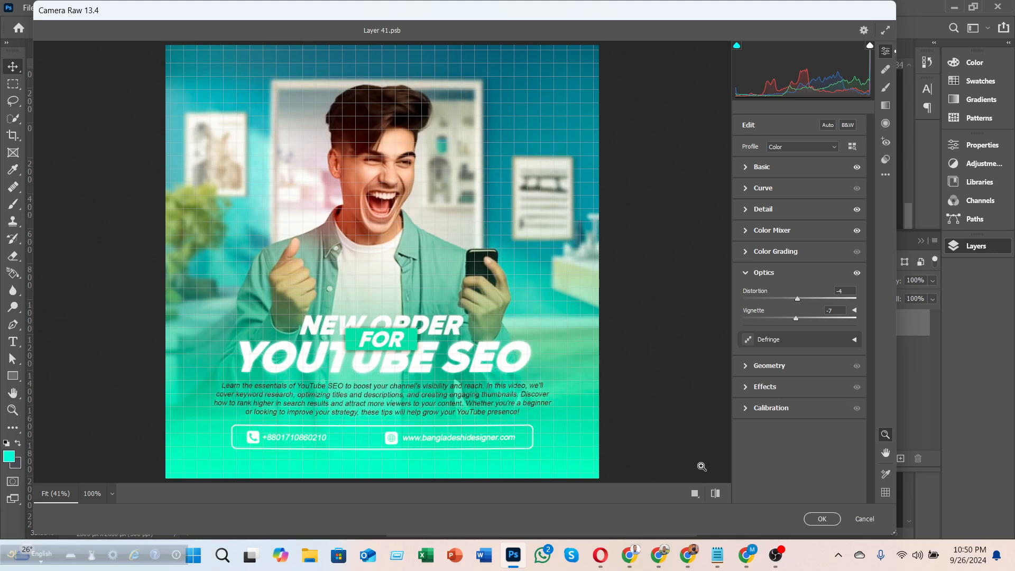
- Compare the design before and after the Camera Raw adjustments by repeatedly switching between the original and edited views
click(715, 495)
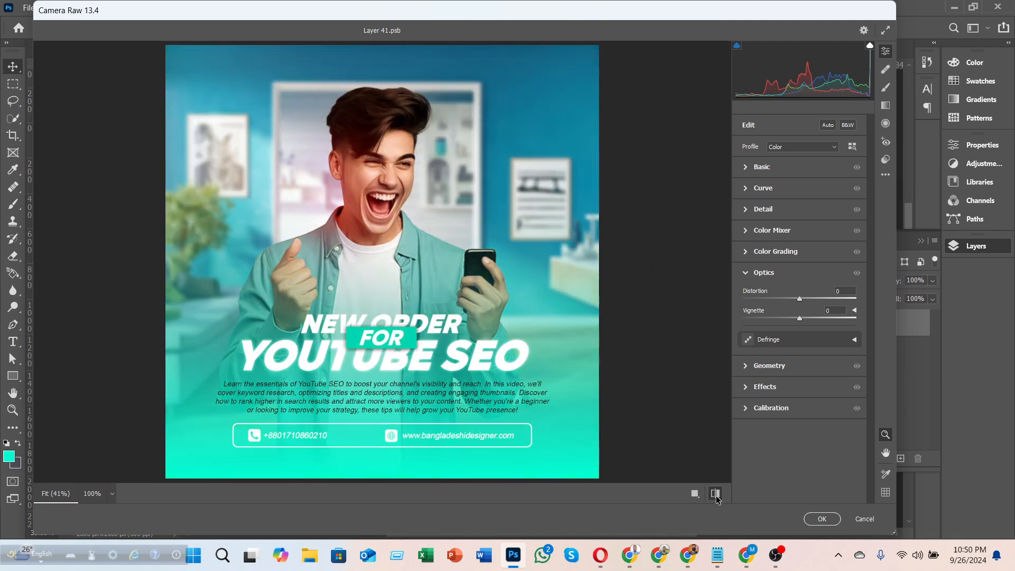
click(716, 494)
click(715, 494)
click(715, 494)
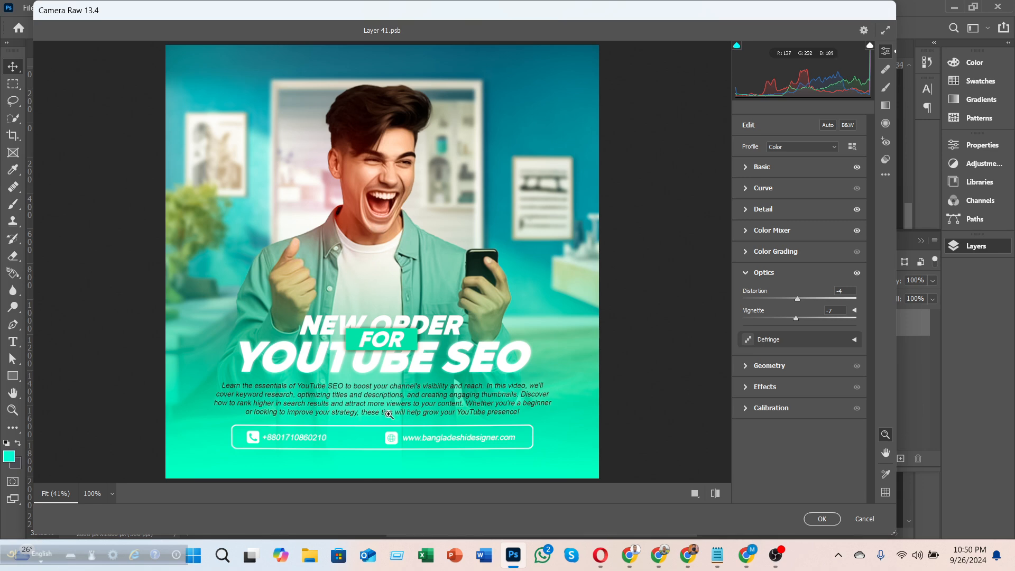
click(715, 493)
click(715, 493)
click(715, 493)
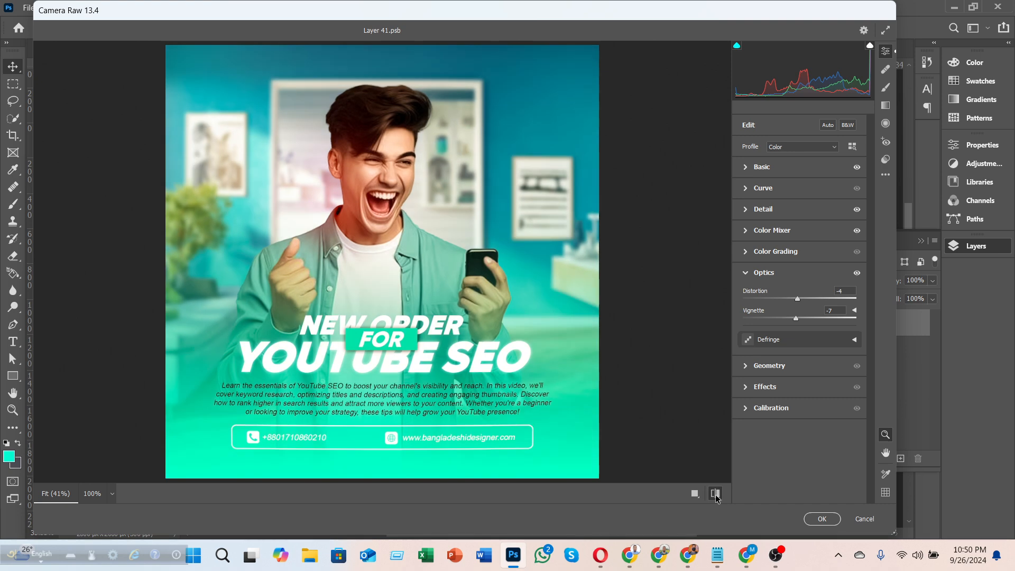
click(715, 493)
click(715, 493)
click(715, 493)
click(715, 493)
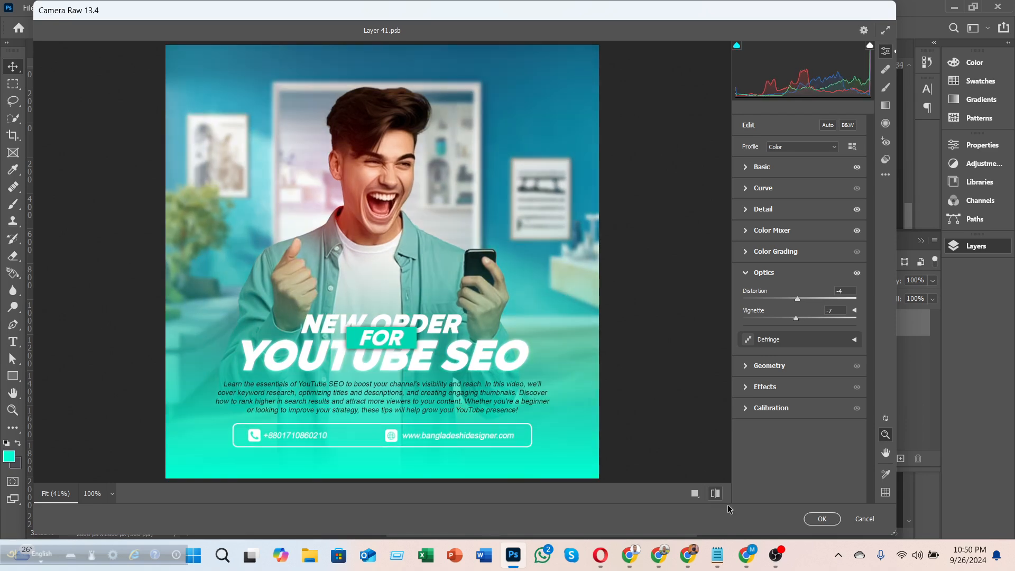
click(715, 493)
- Apply the Camera Raw adjustments, save the smart object contents, and return to the YouTube SEO.psd document
click(819, 517)
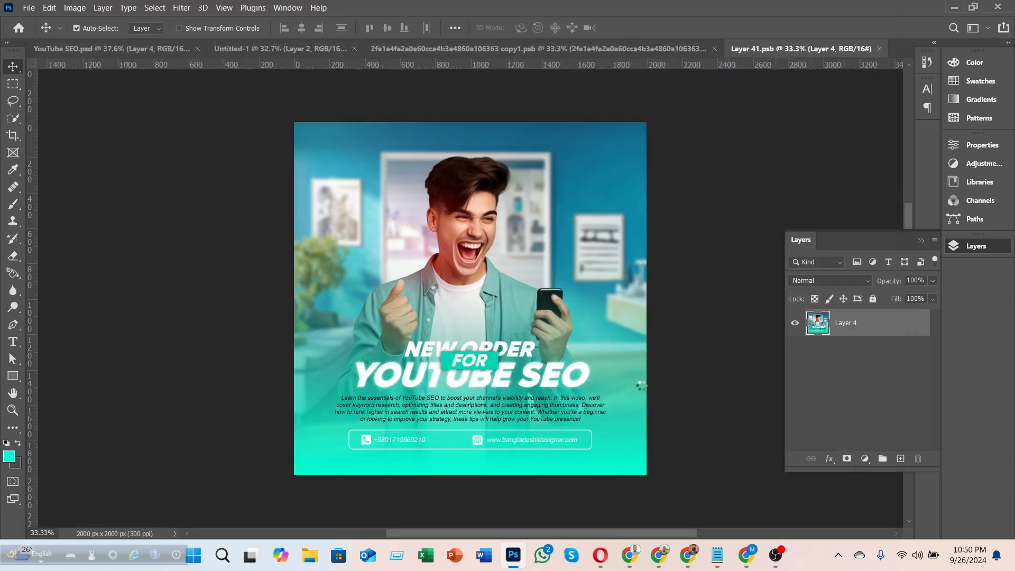
key(ctrl+s)
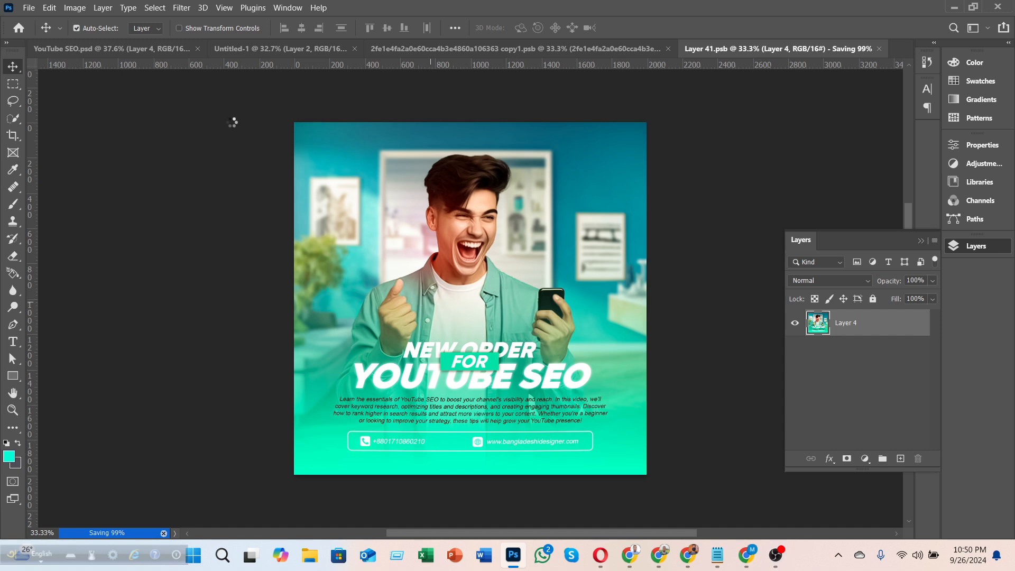
click(158, 52)
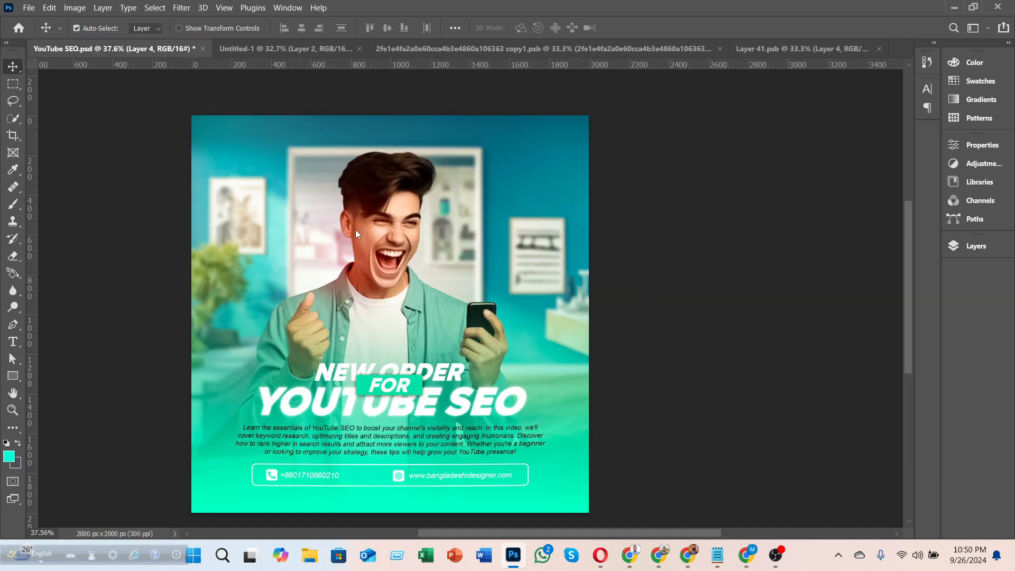
- Compare the design with and without the color grading by toggling Layer 4's visibility, leaving the layer shown
click(971, 246)
scroll(375, 363, down, 1)
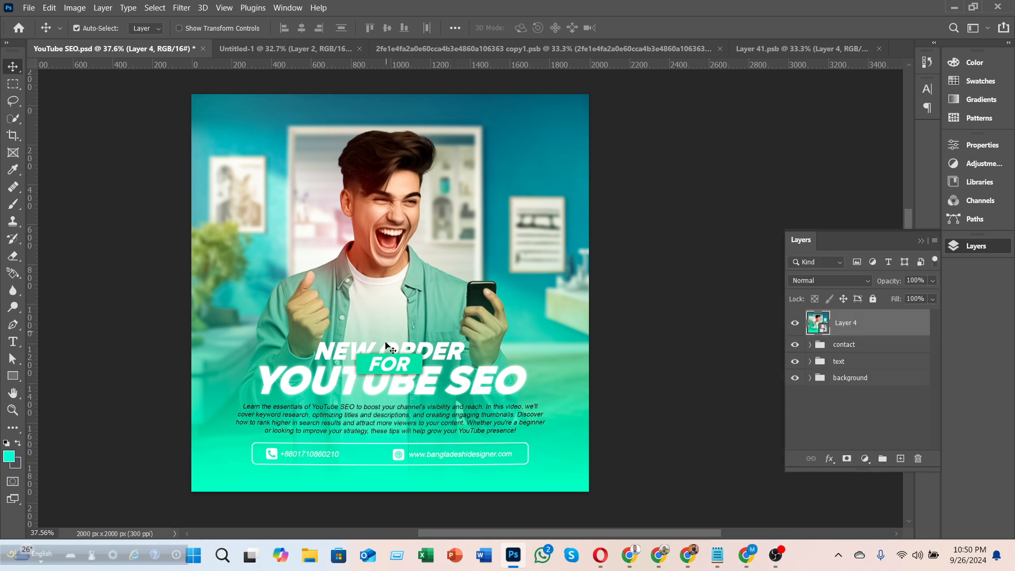
click(794, 325)
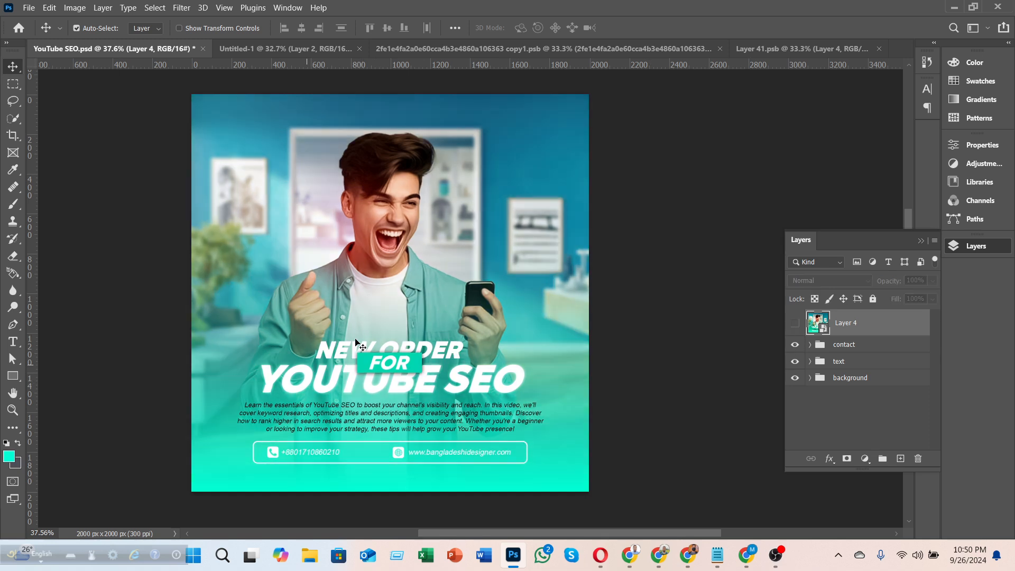
click(794, 325)
click(794, 325)
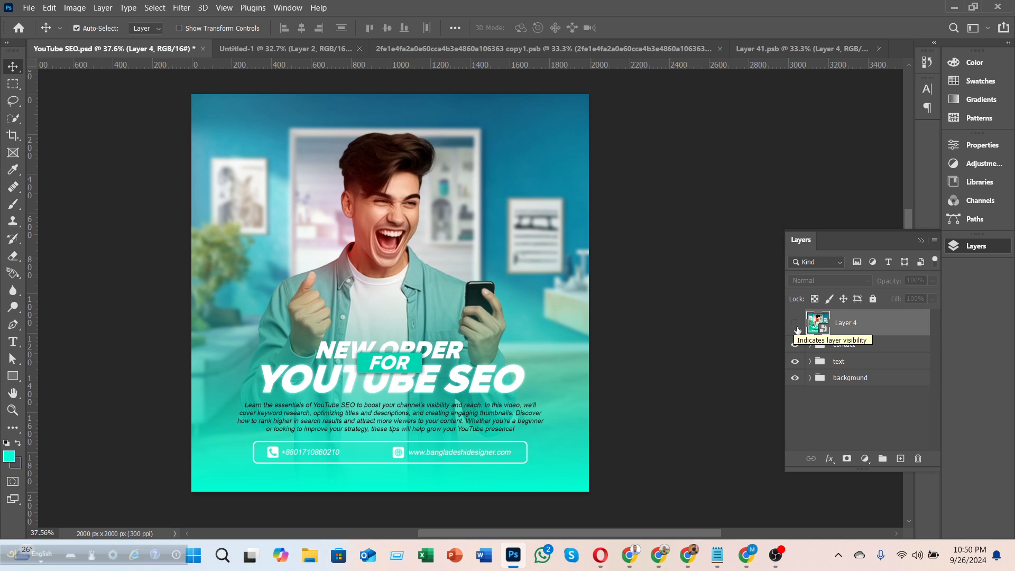
click(796, 324)
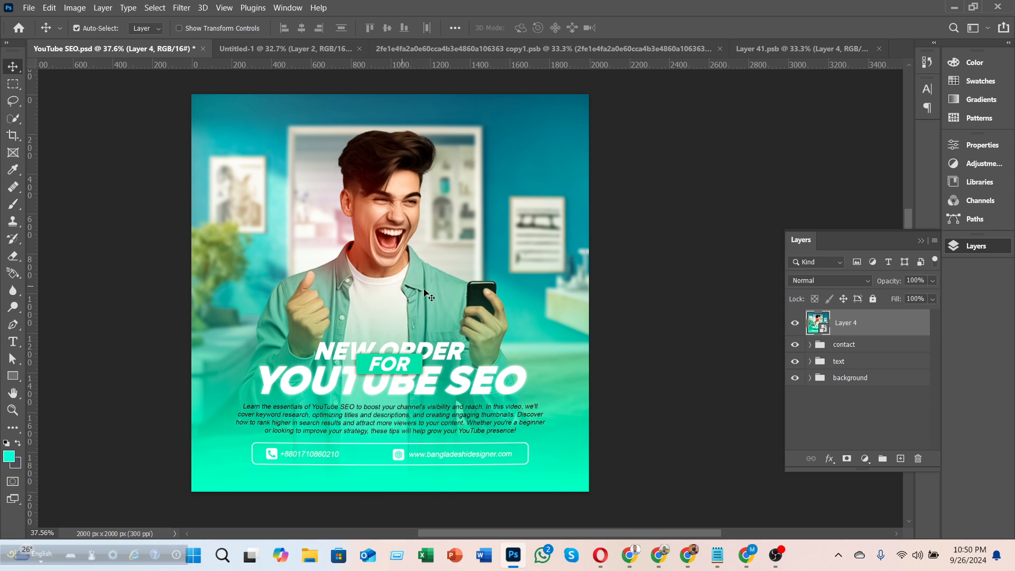
click(796, 327)
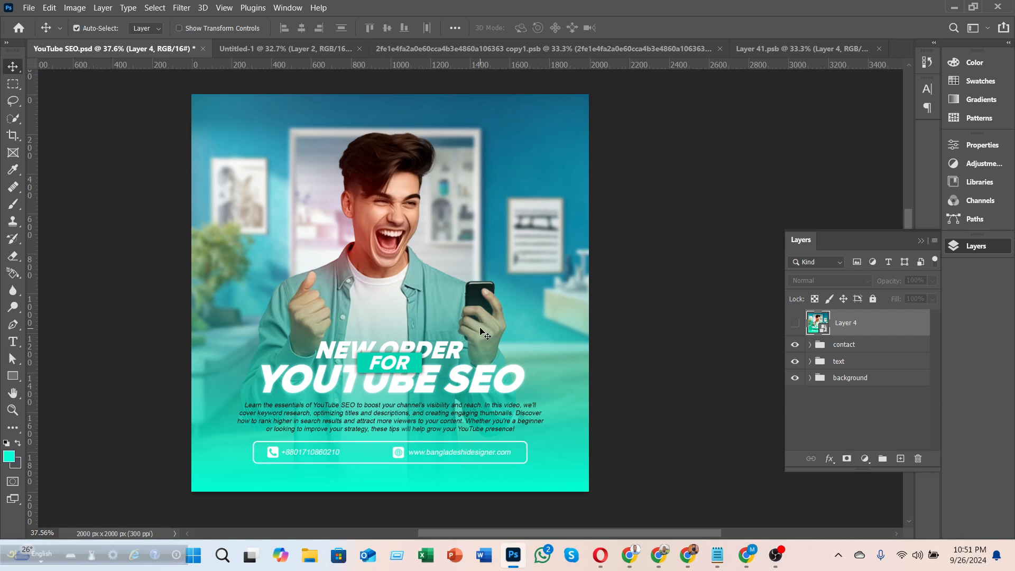
click(794, 322)
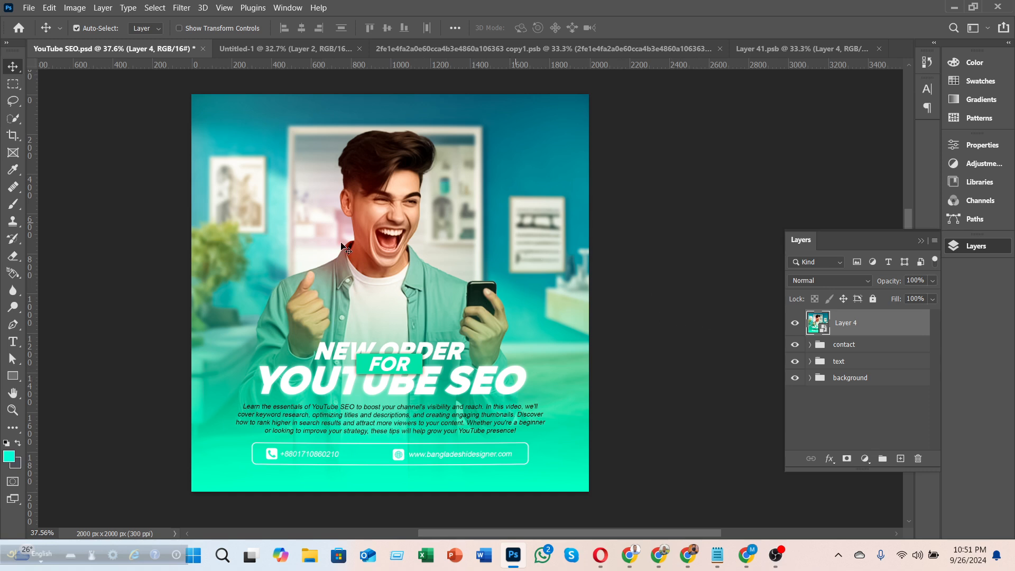
scroll(341, 290, down, 3)
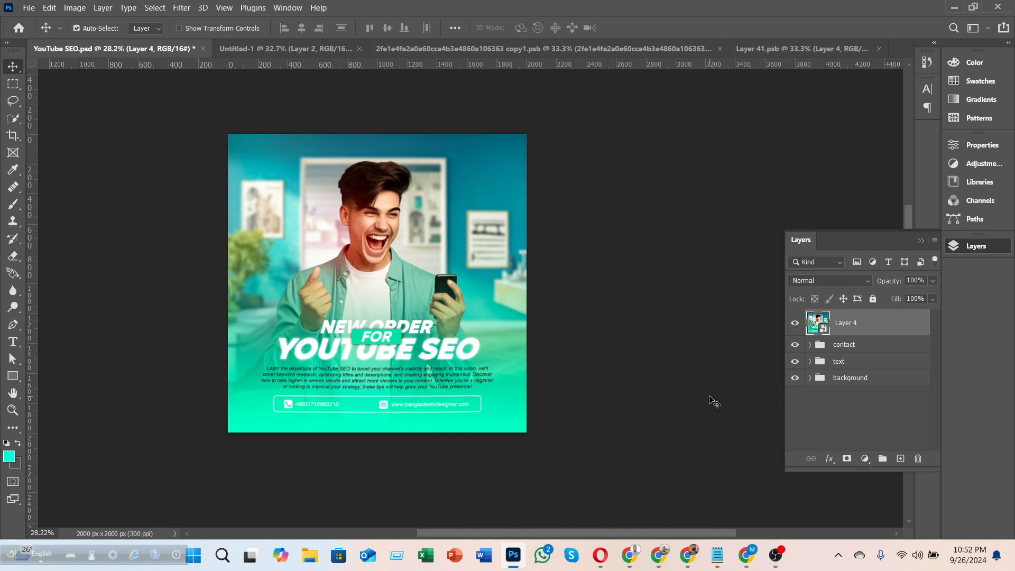
click(775, 555)
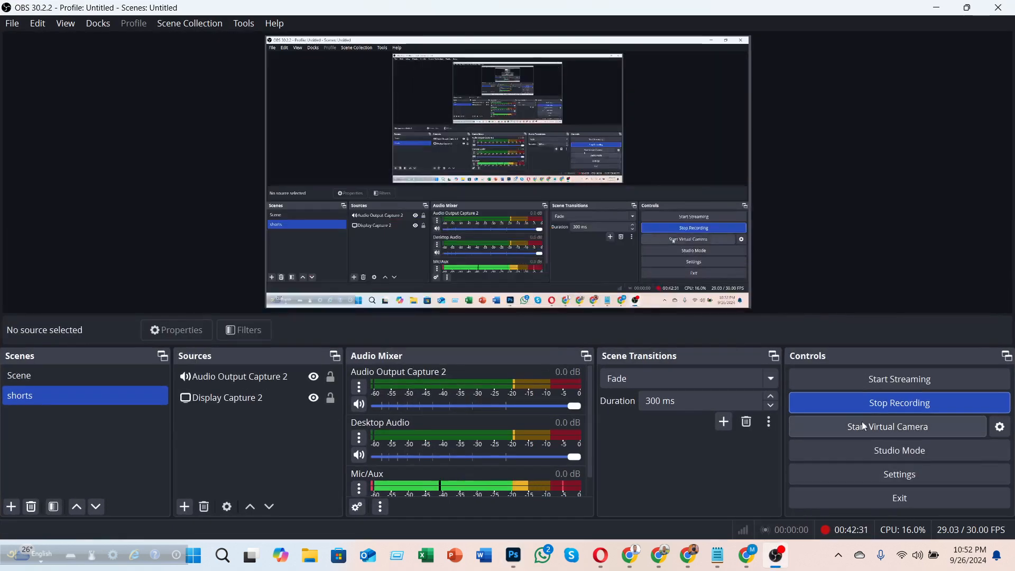